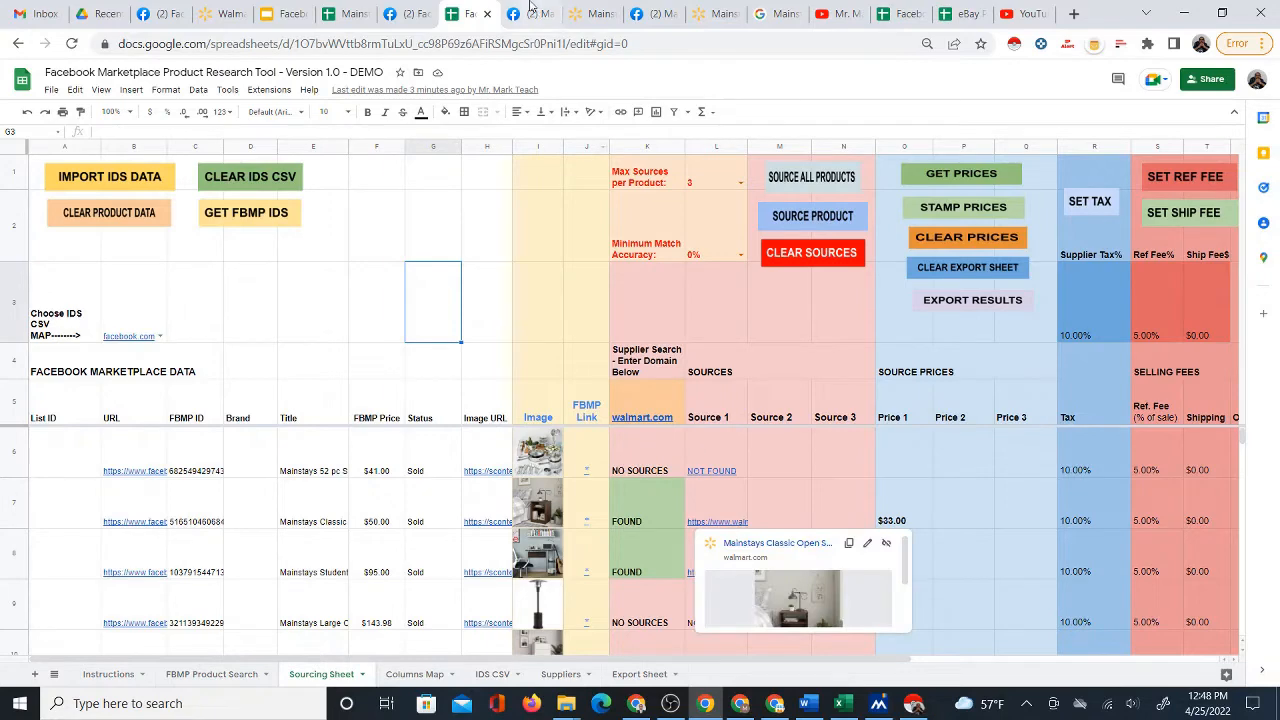
Step: Compare the Facebook Marketplace listings for the Mainstays nightstand and student desk with their matching Walmart product pages
click(532, 13)
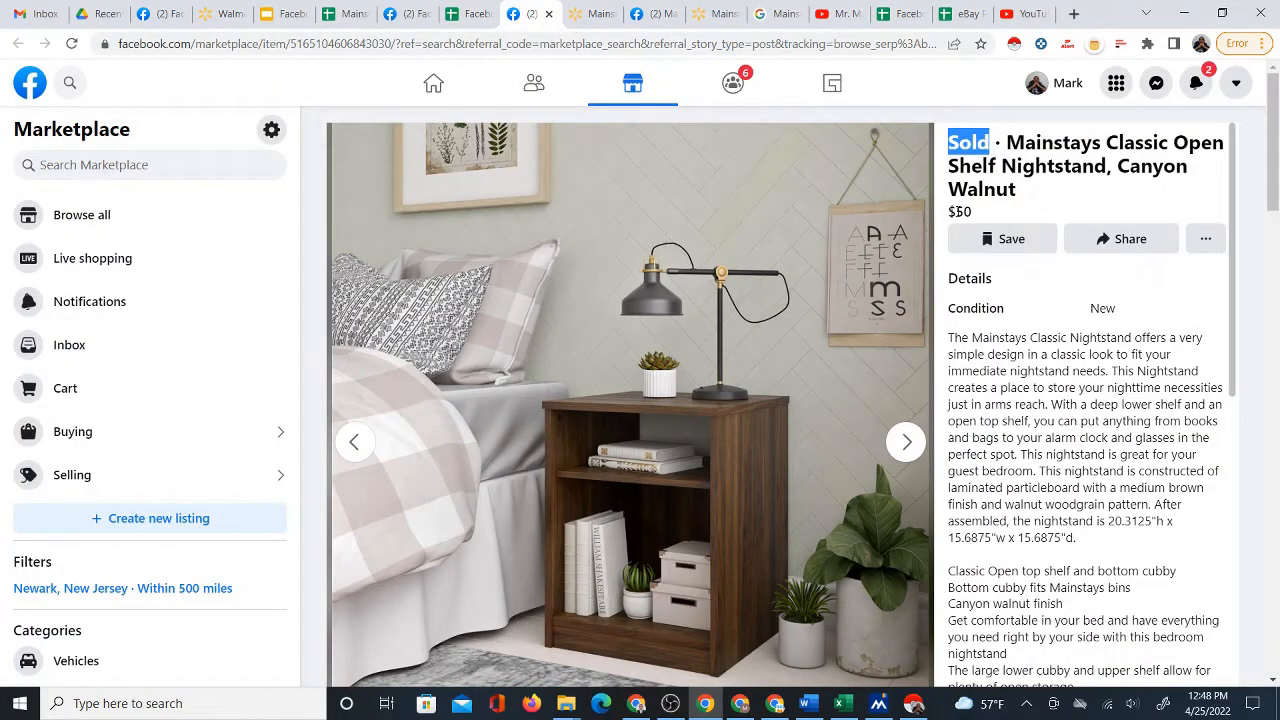
click(592, 14)
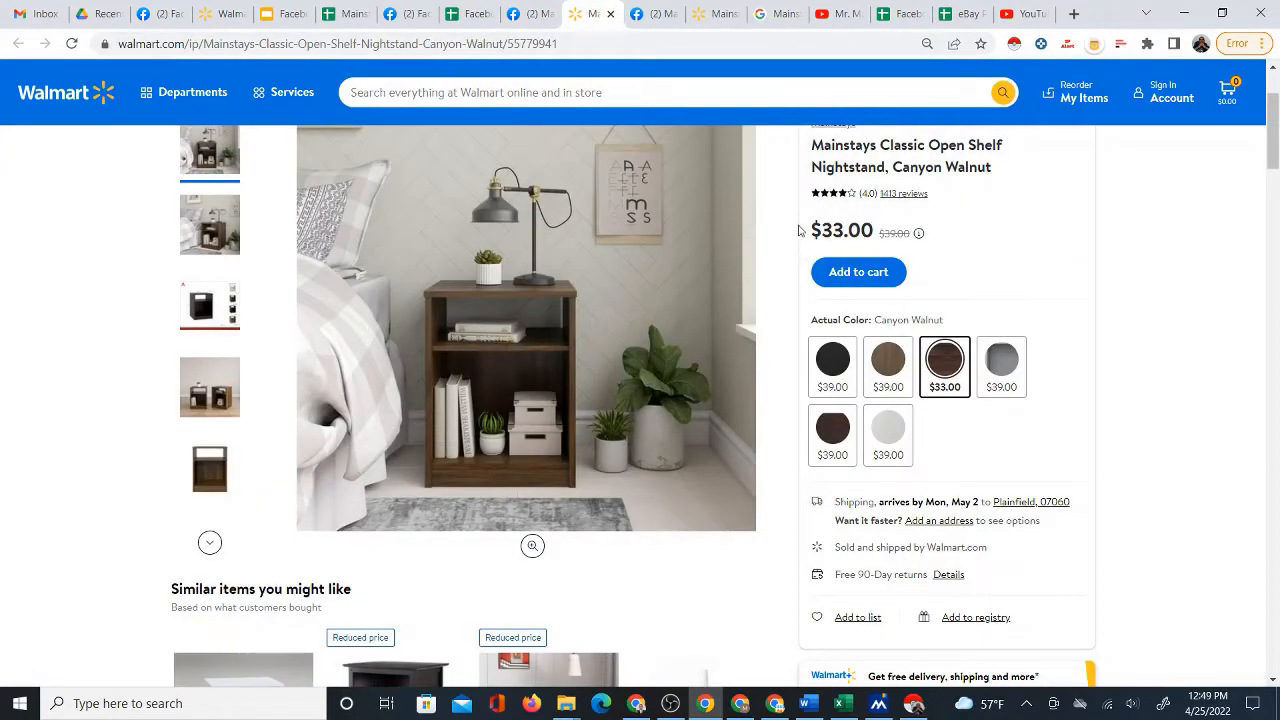
click(650, 14)
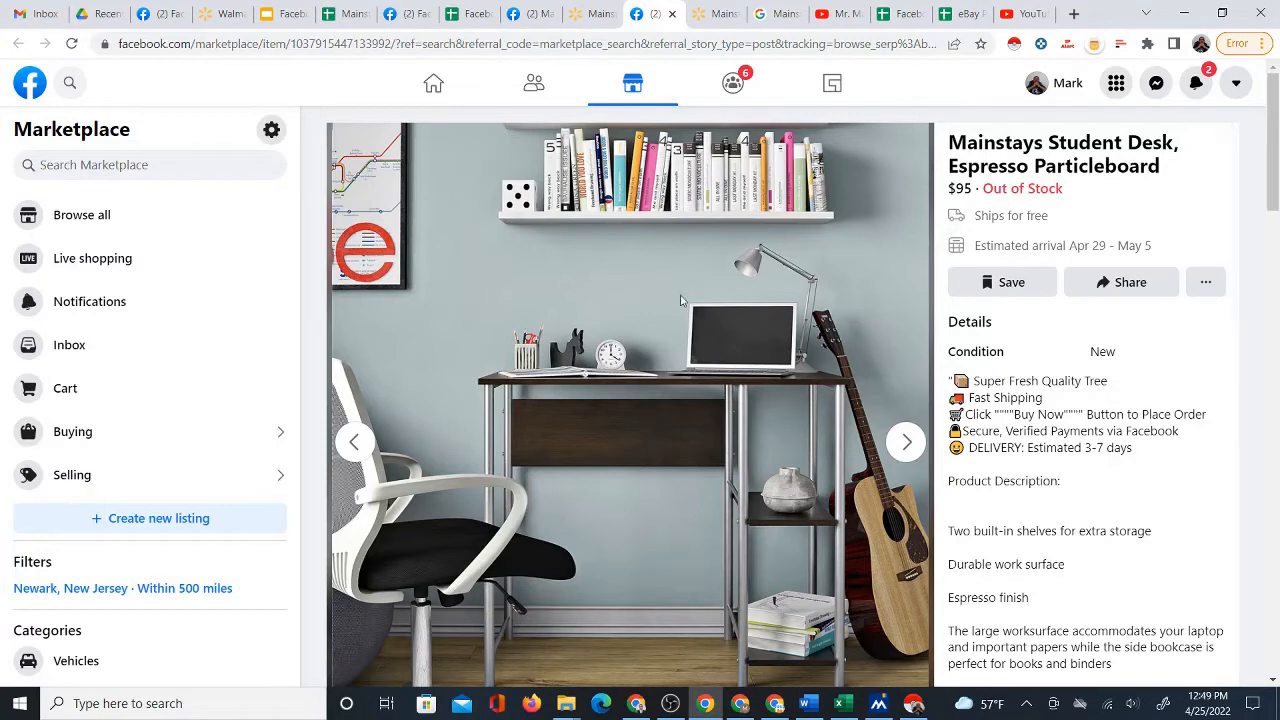
click(705, 12)
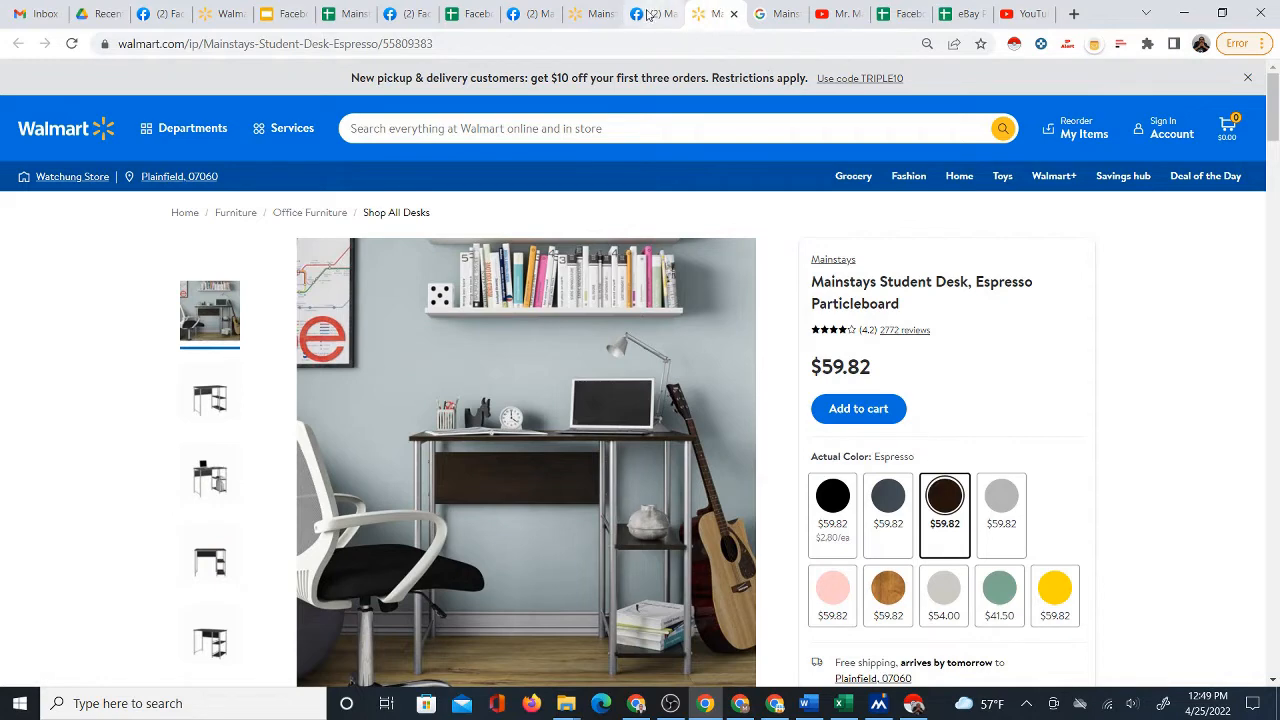
click(648, 14)
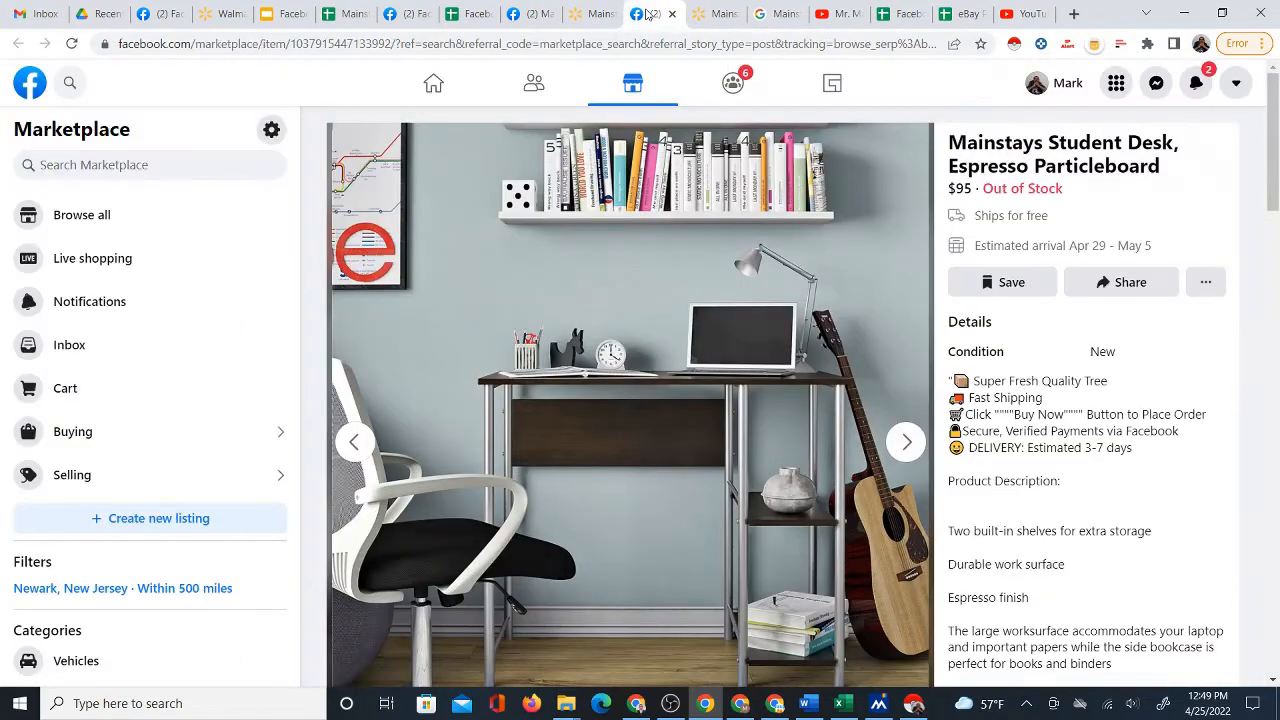
click(582, 16)
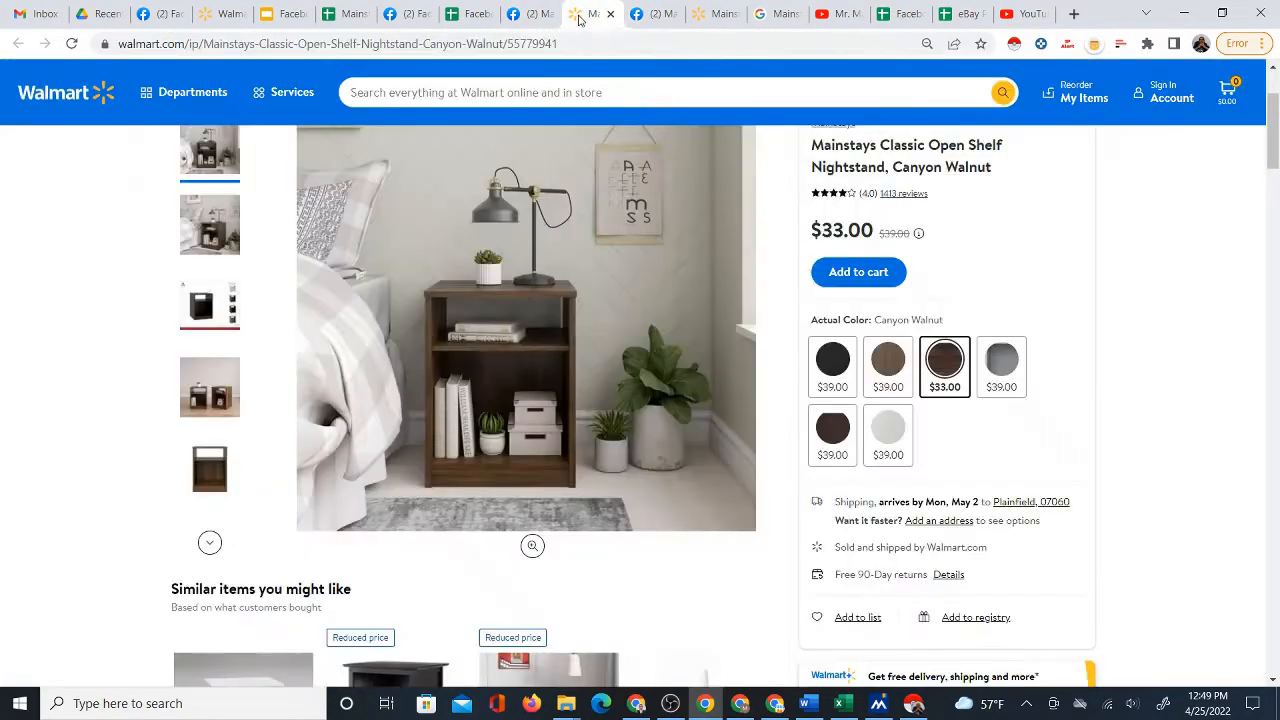
click(515, 16)
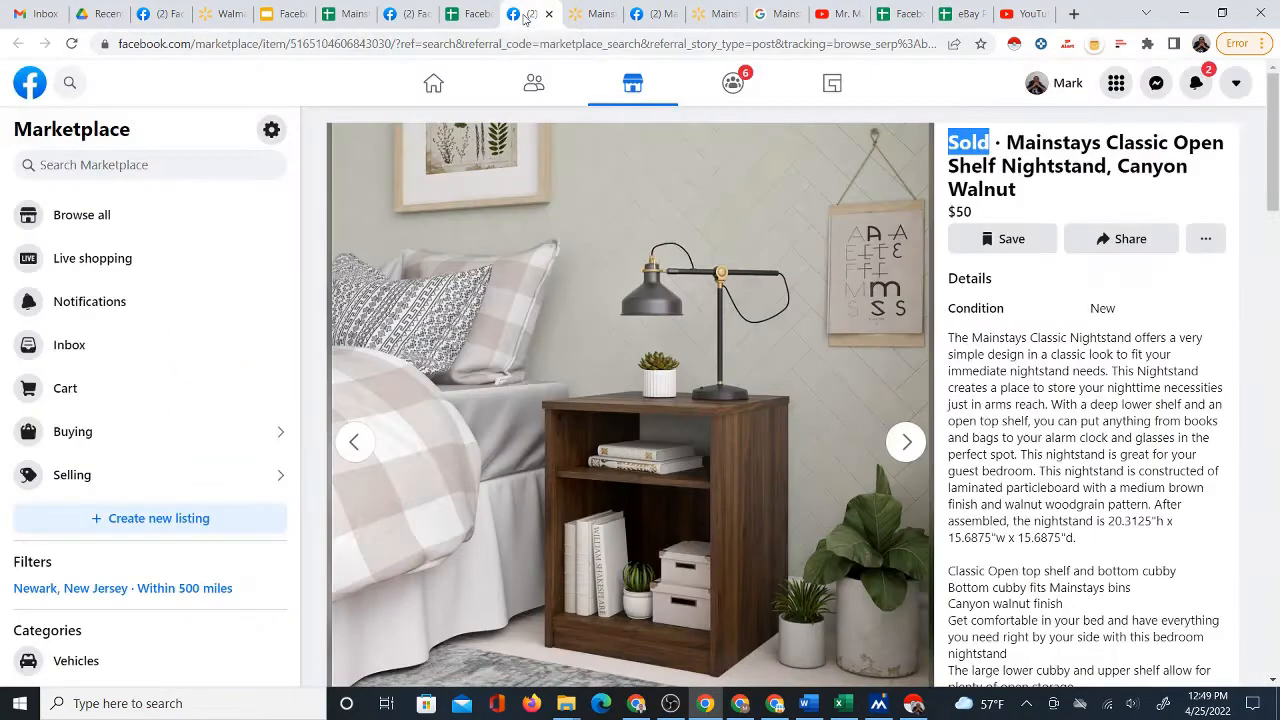
Step: Return to the product research spreadsheet and examine the source prices of the two products with found sources
click(467, 20)
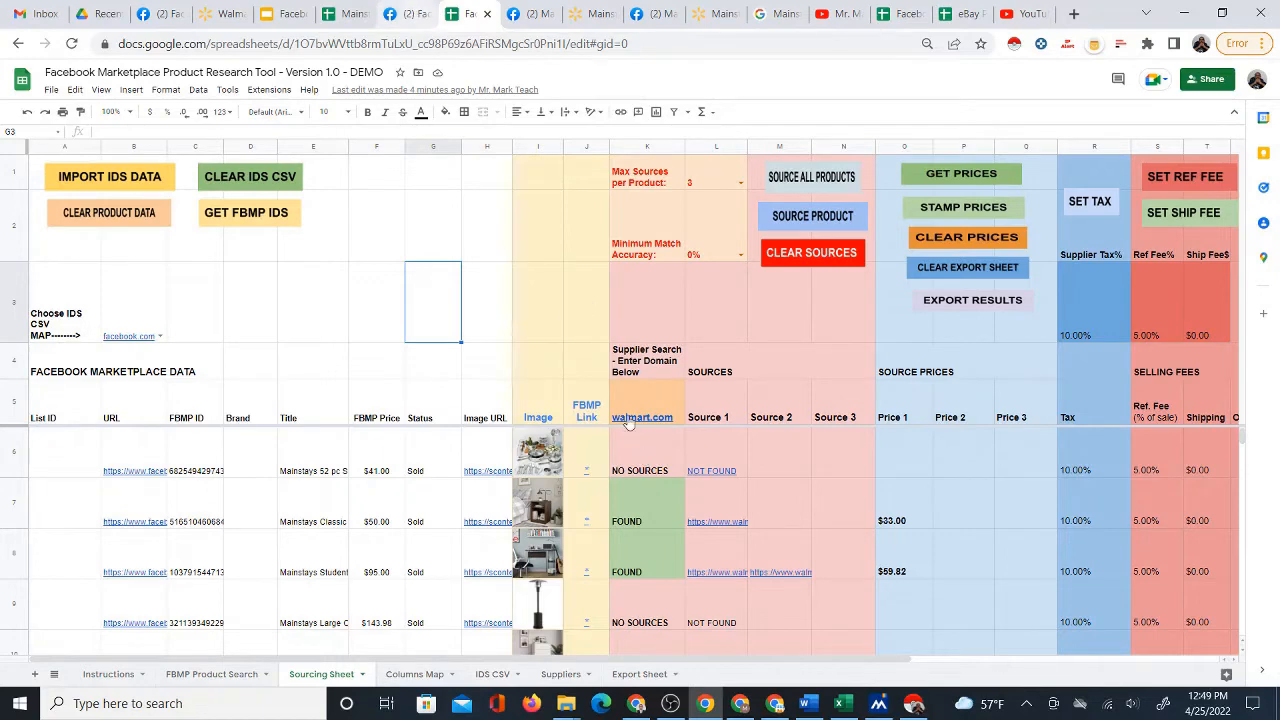
key(ctrl+shift+Tab)
click(468, 16)
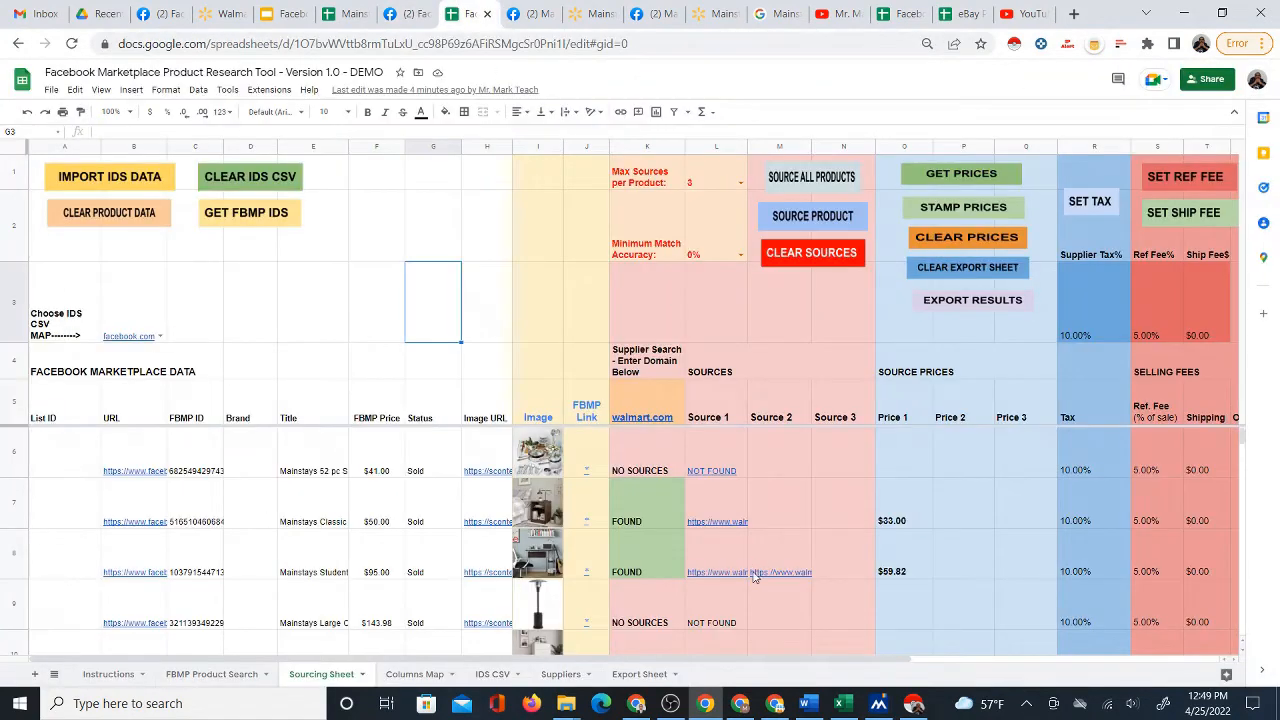
drag(919, 519, 918, 578)
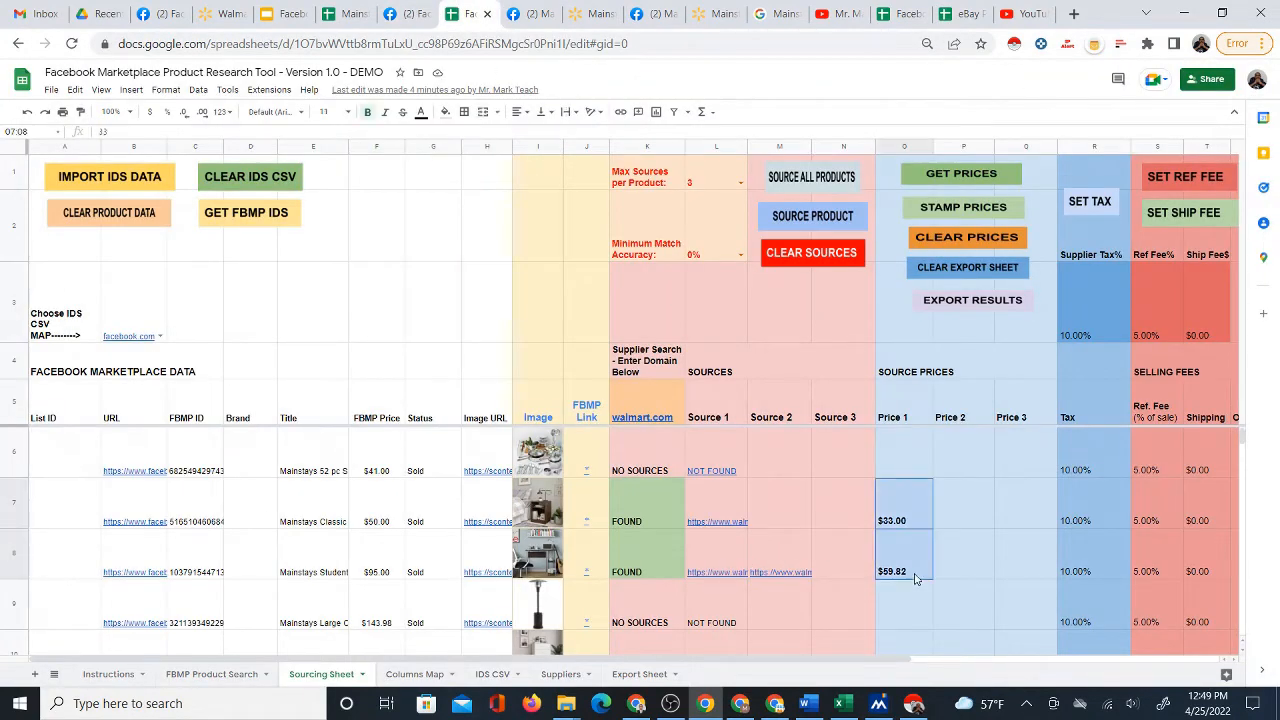
click(963, 524)
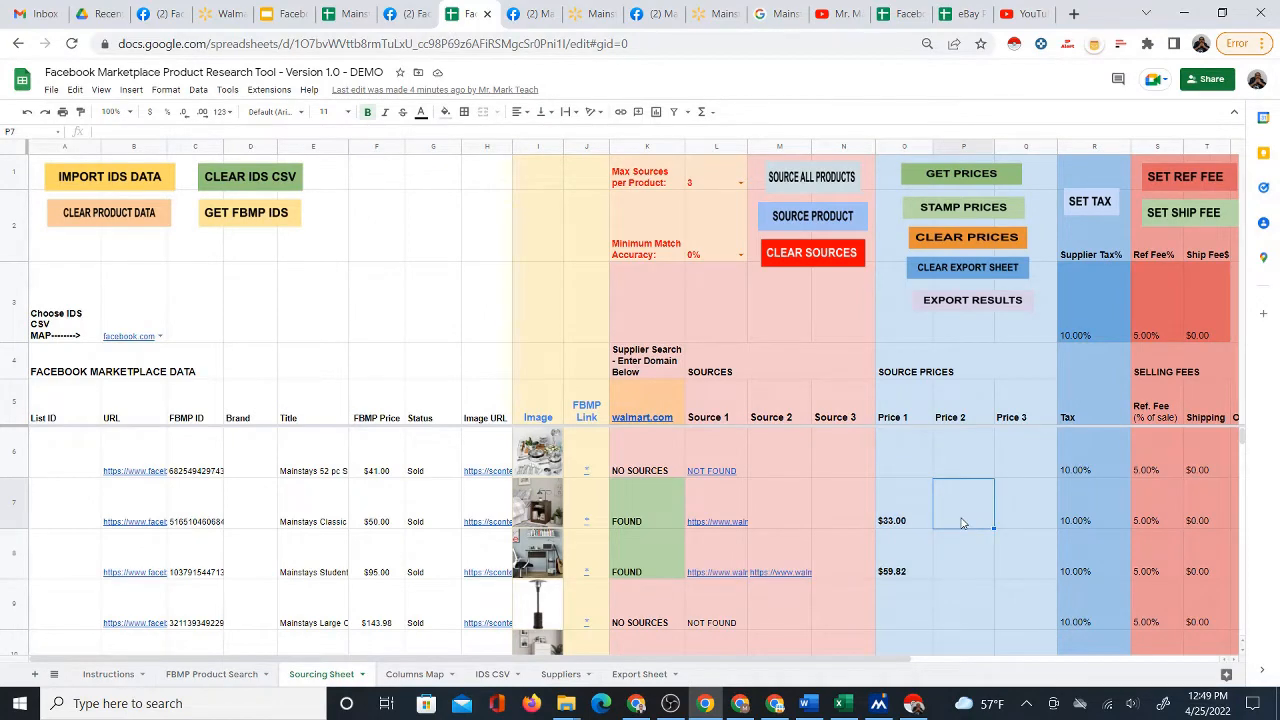
Step: Review the selling fees, estimated profits and return on investment of the two sourced products in the Sourcing Sheet
key(Right)
key(Right)
key(Right)
key(Right)
key(Right)
key(Right)
key(Right)
key(Right)
key(Right)
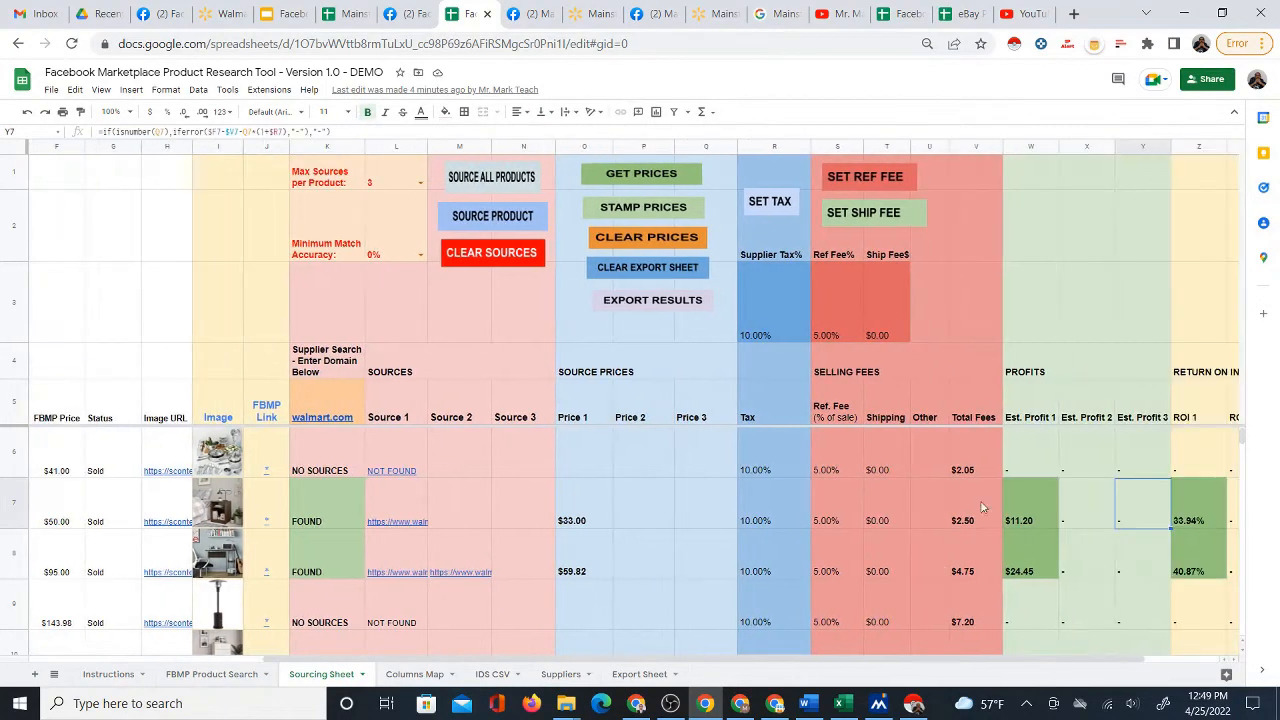
key(Right)
key(Right)
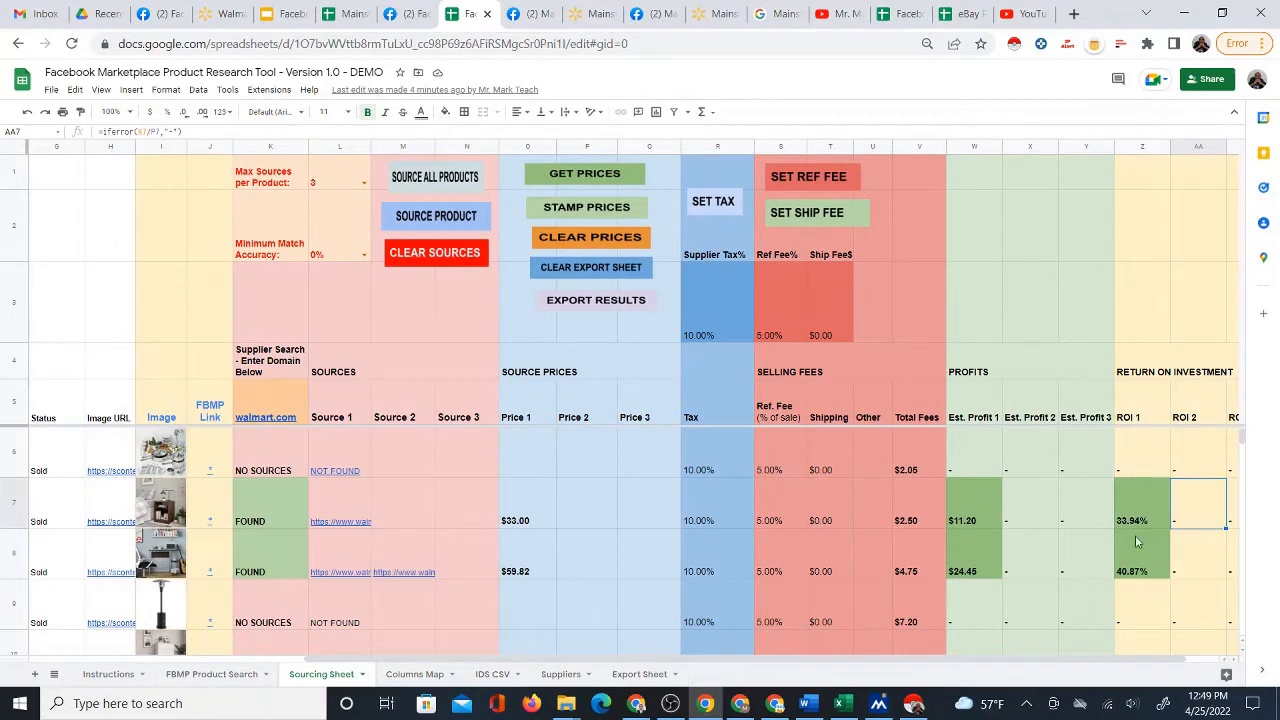
click(1143, 570)
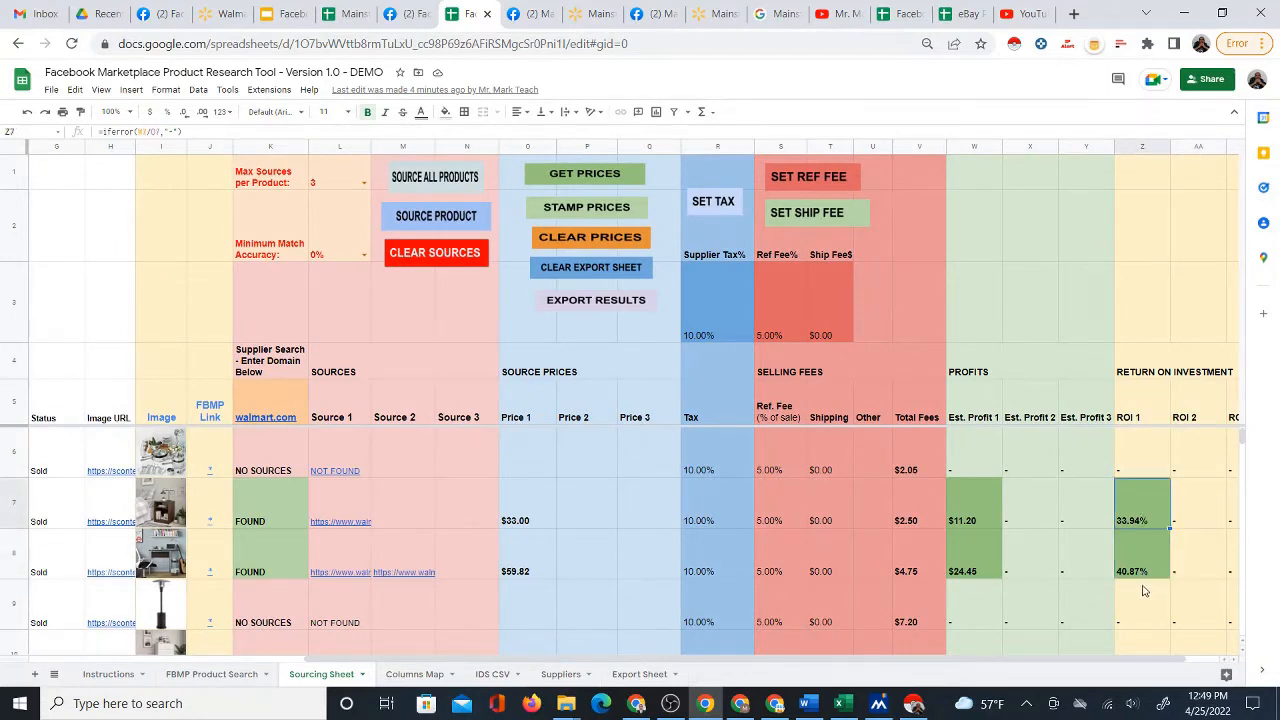
click(604, 519)
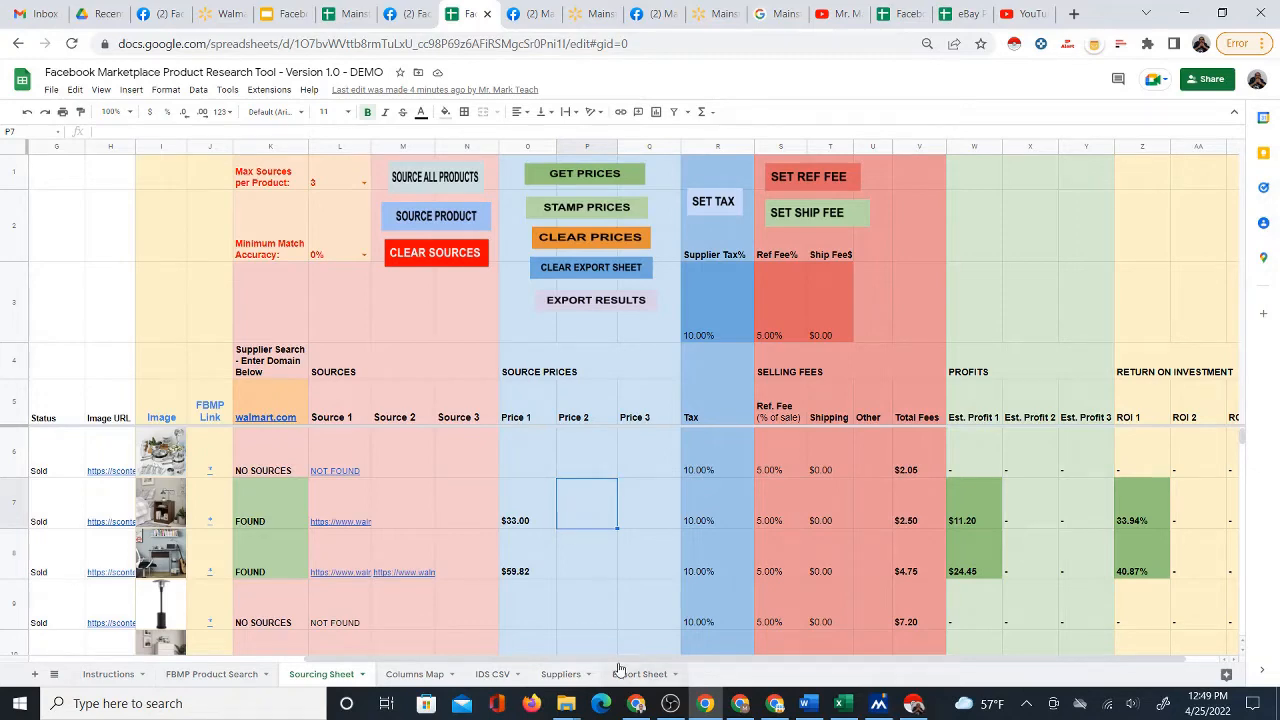
drag(620, 662, 385, 674)
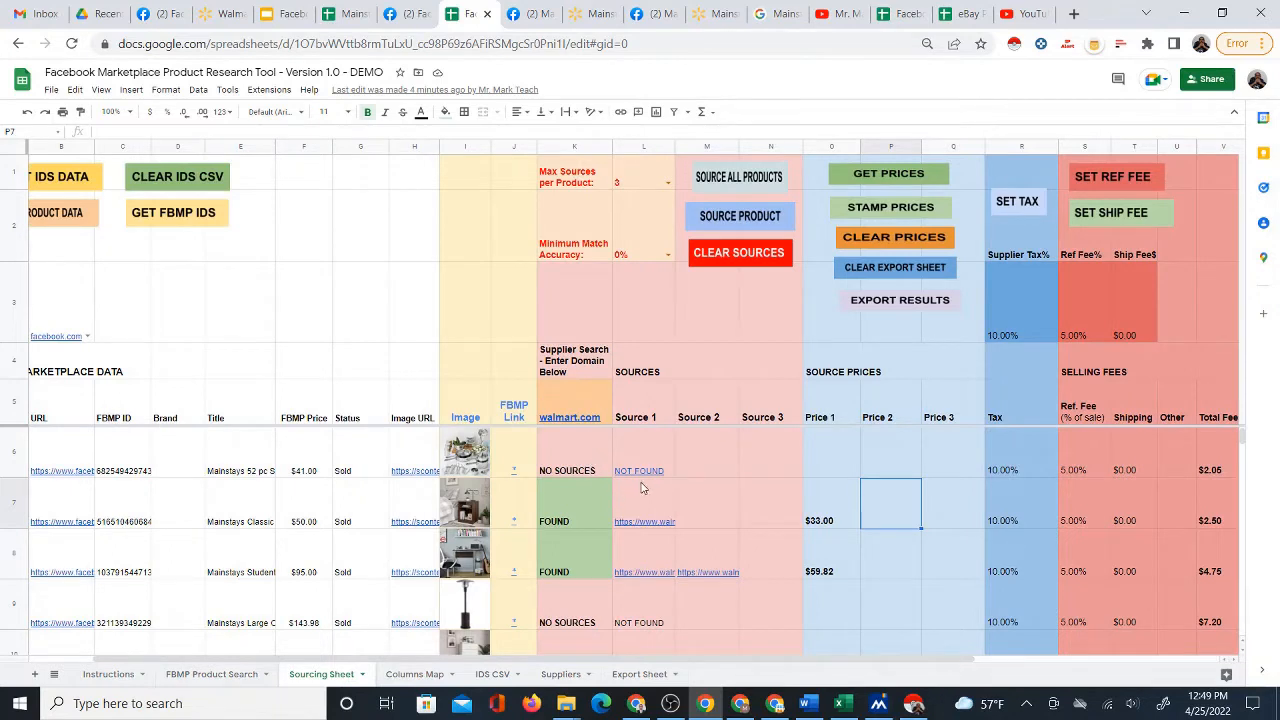
Step: Look over the sold listings slide, the Facebook Marketplace and Walmart home pages, and the empty Sourcing Sheet of the research tool
mouse_move(631, 499)
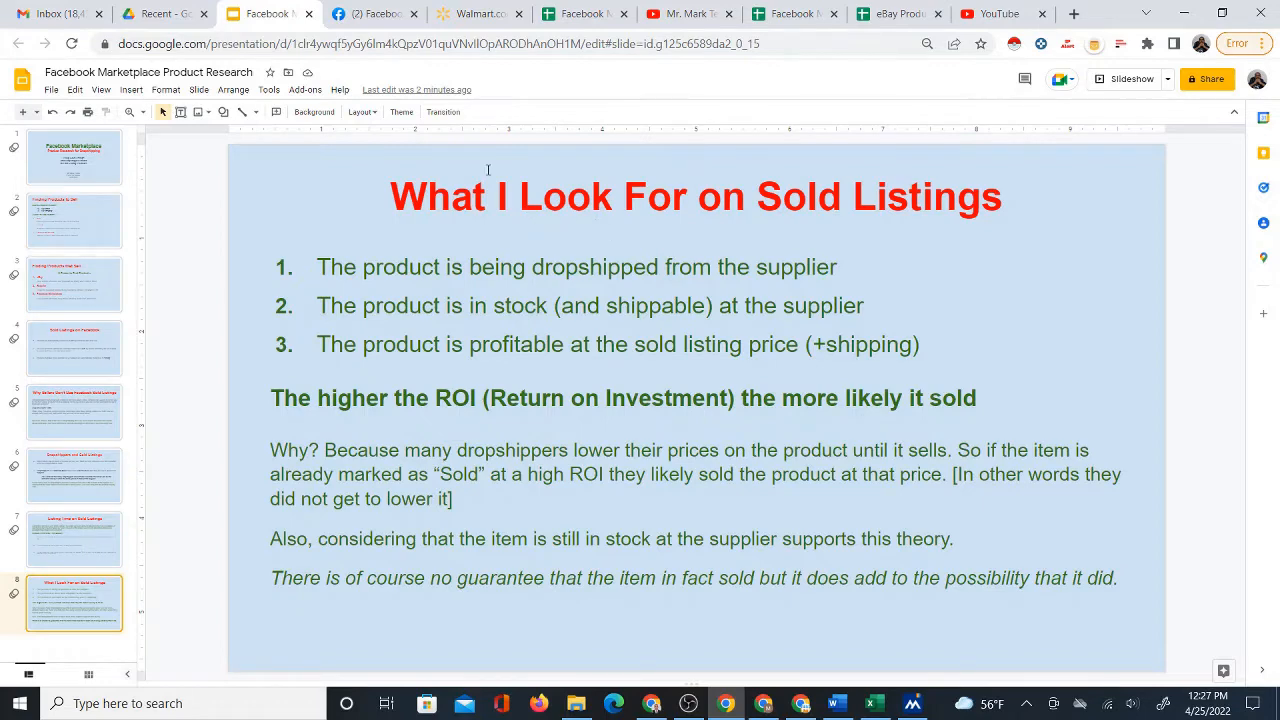
click(370, 14)
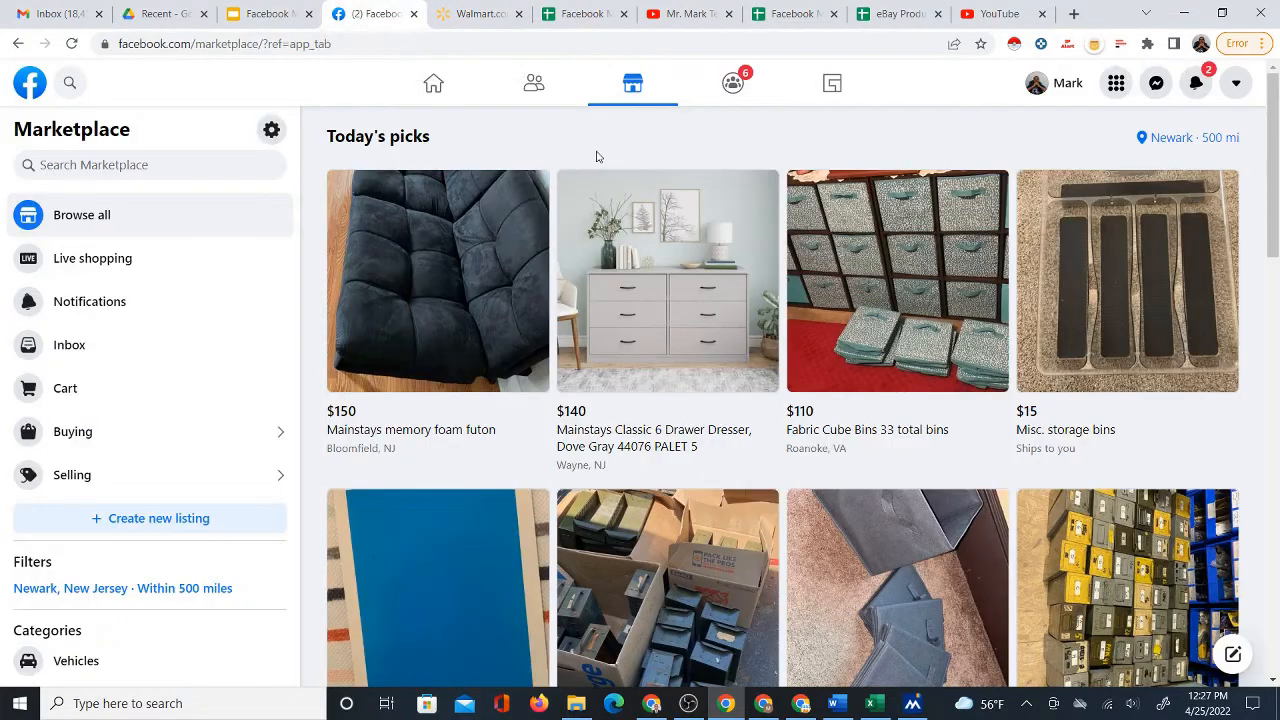
click(268, 16)
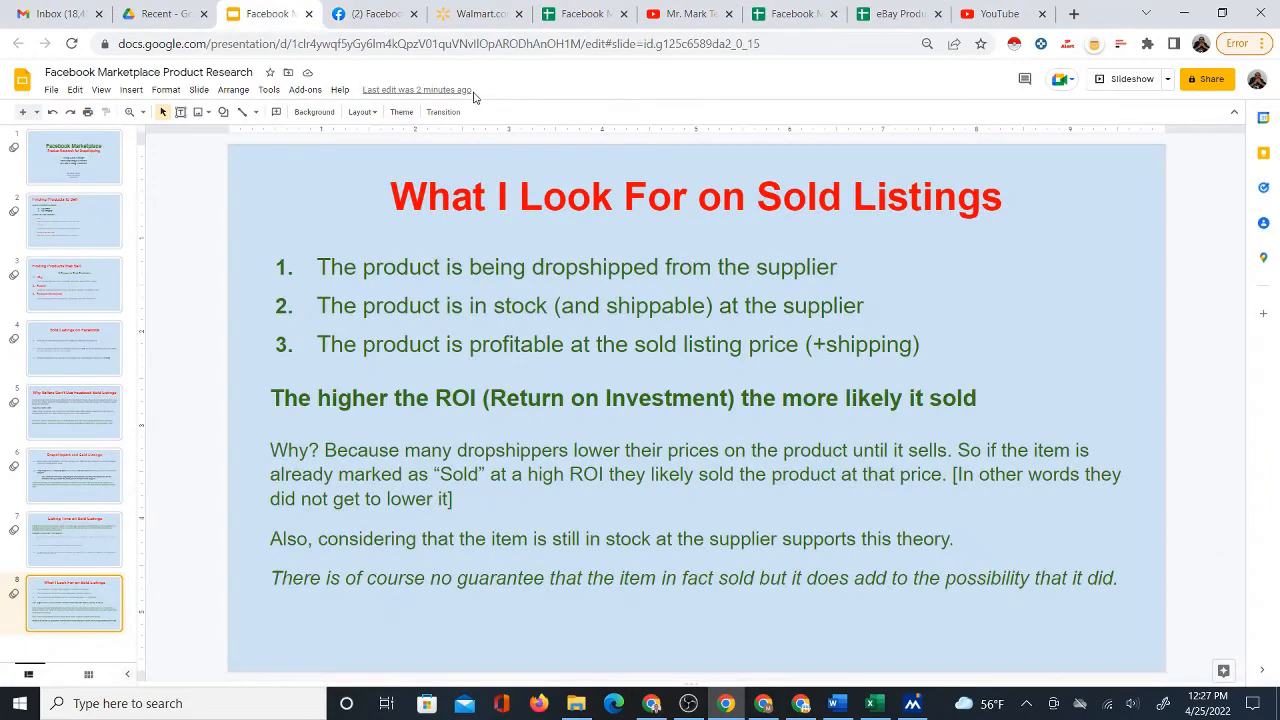
click(390, 14)
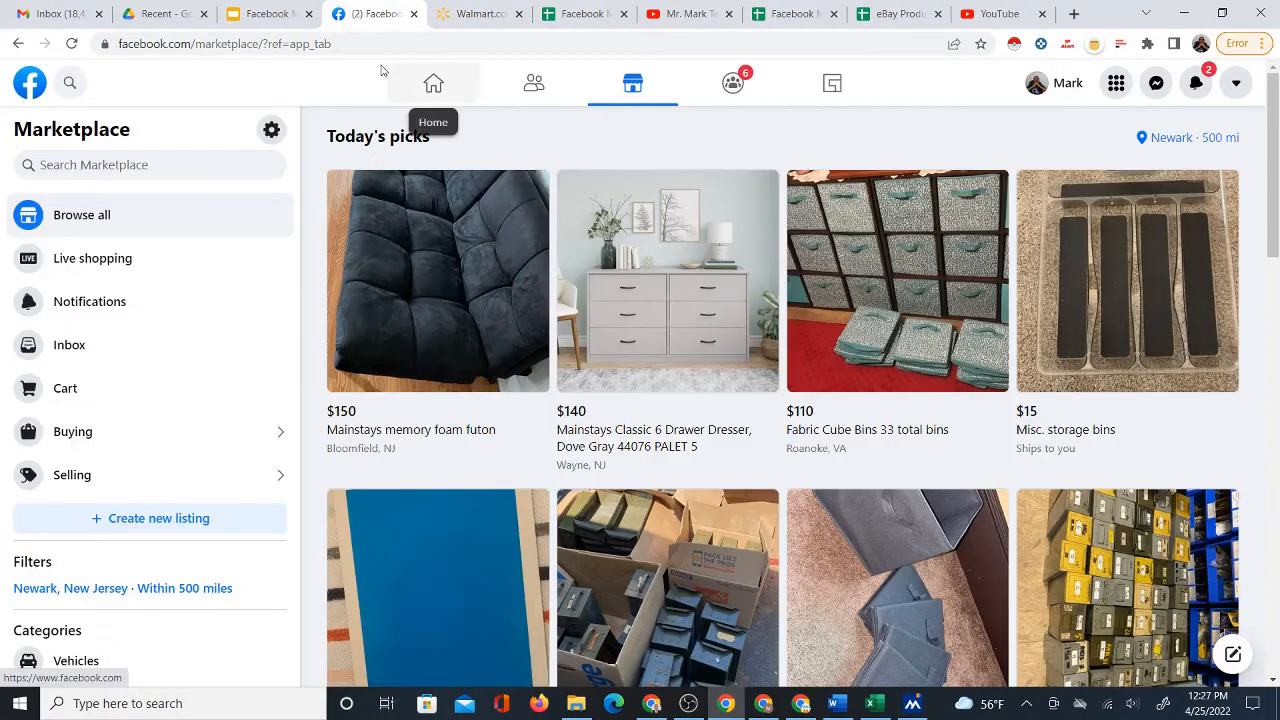
click(476, 16)
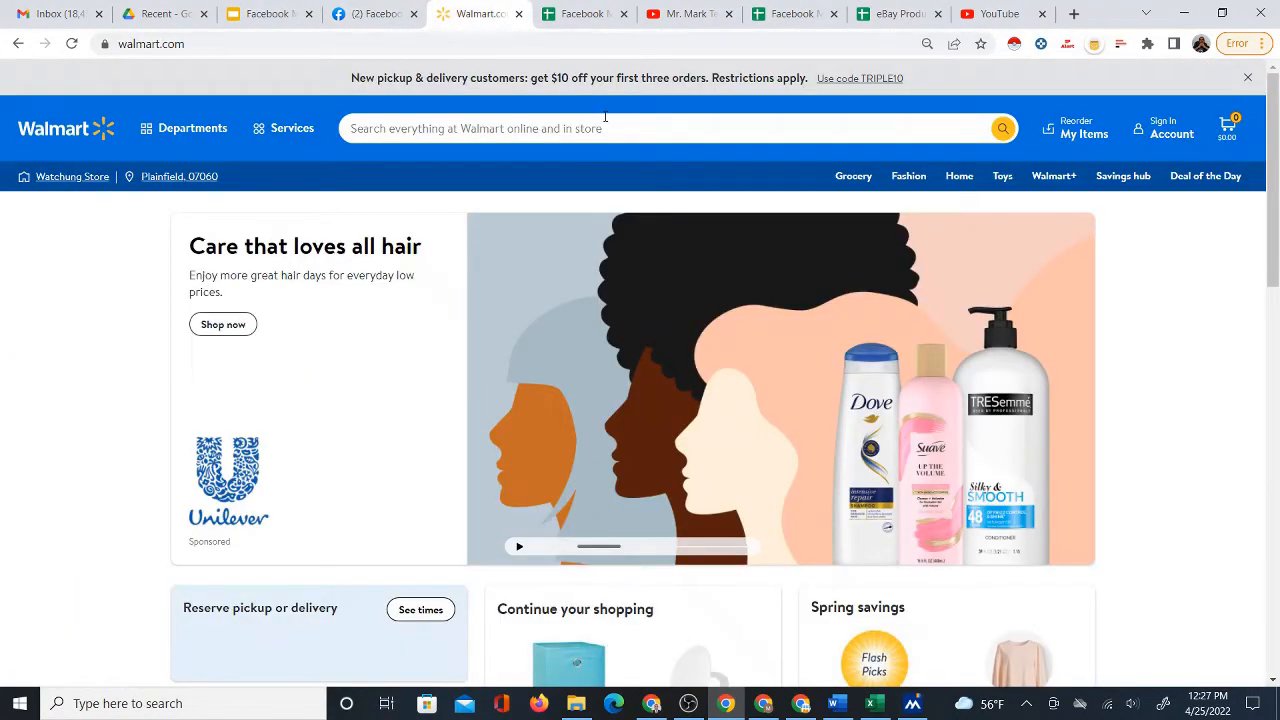
click(376, 16)
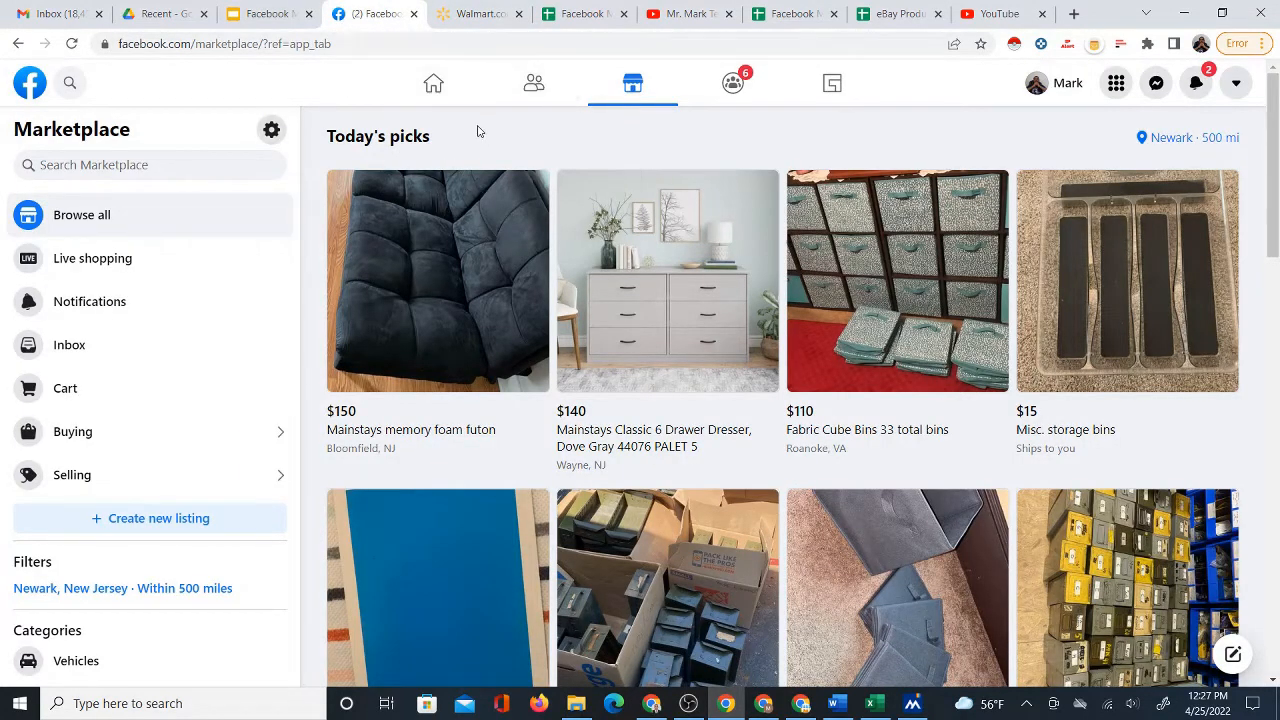
click(460, 18)
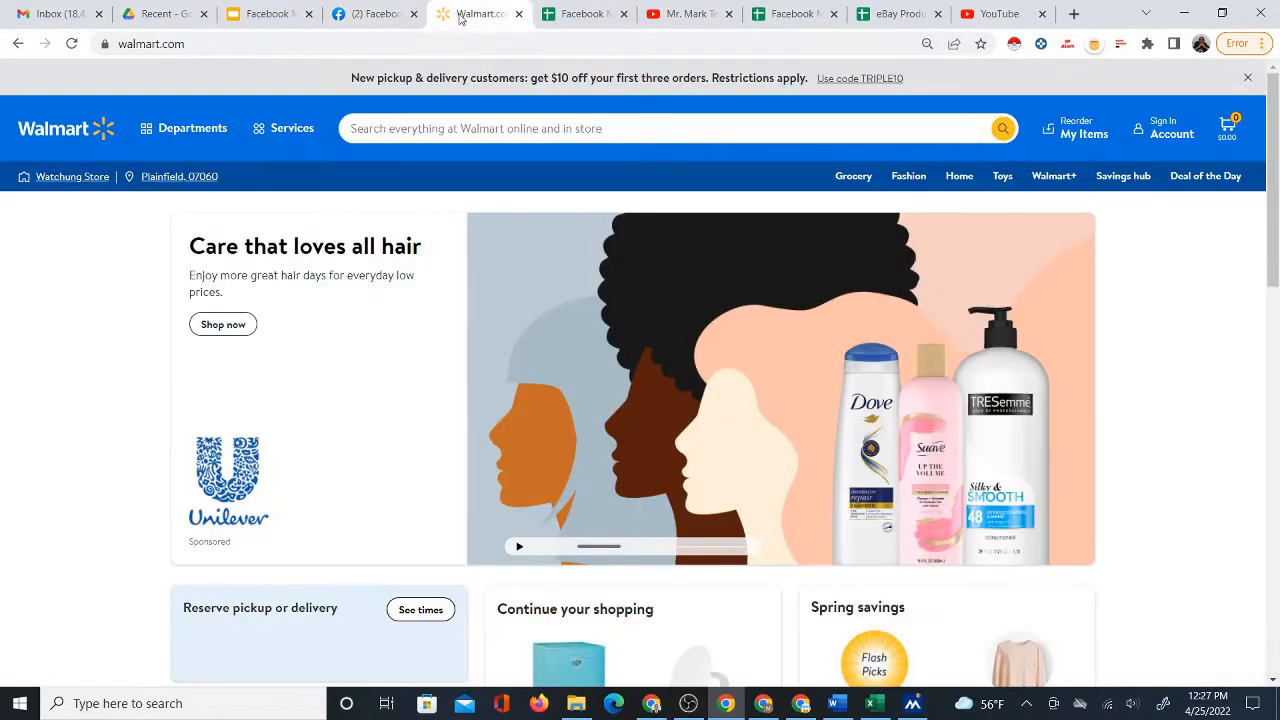
click(564, 16)
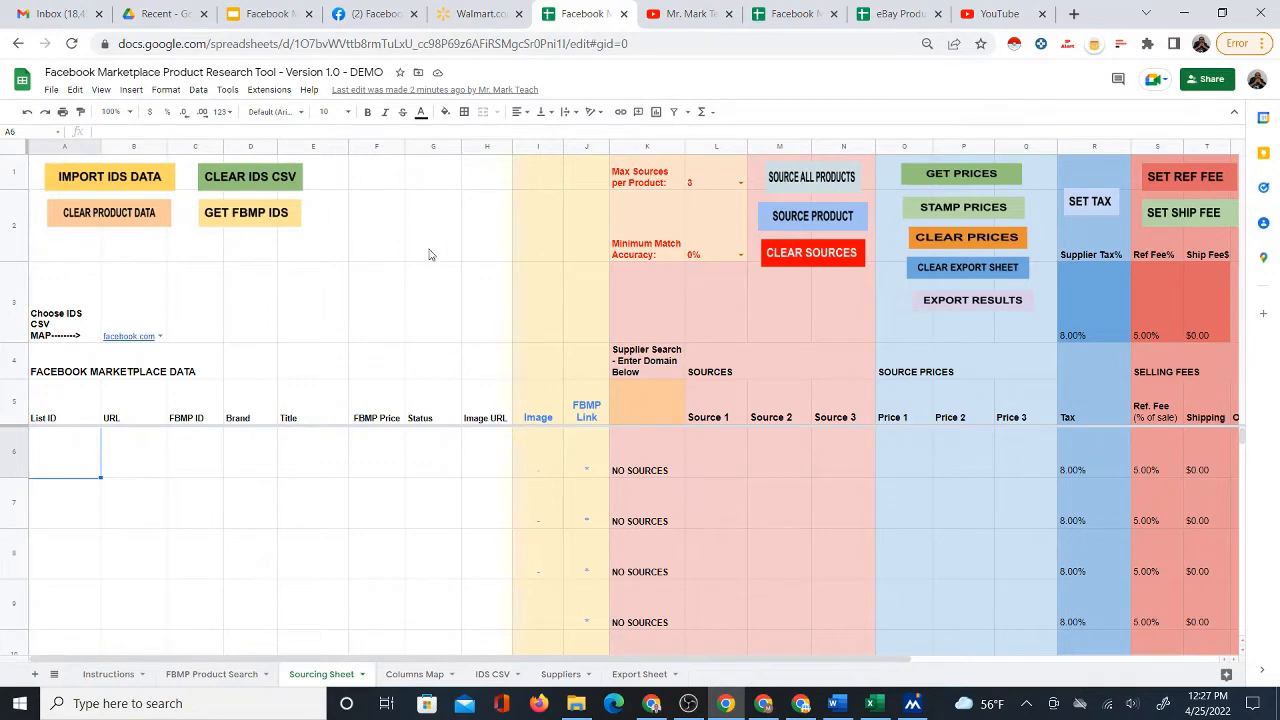
click(356, 16)
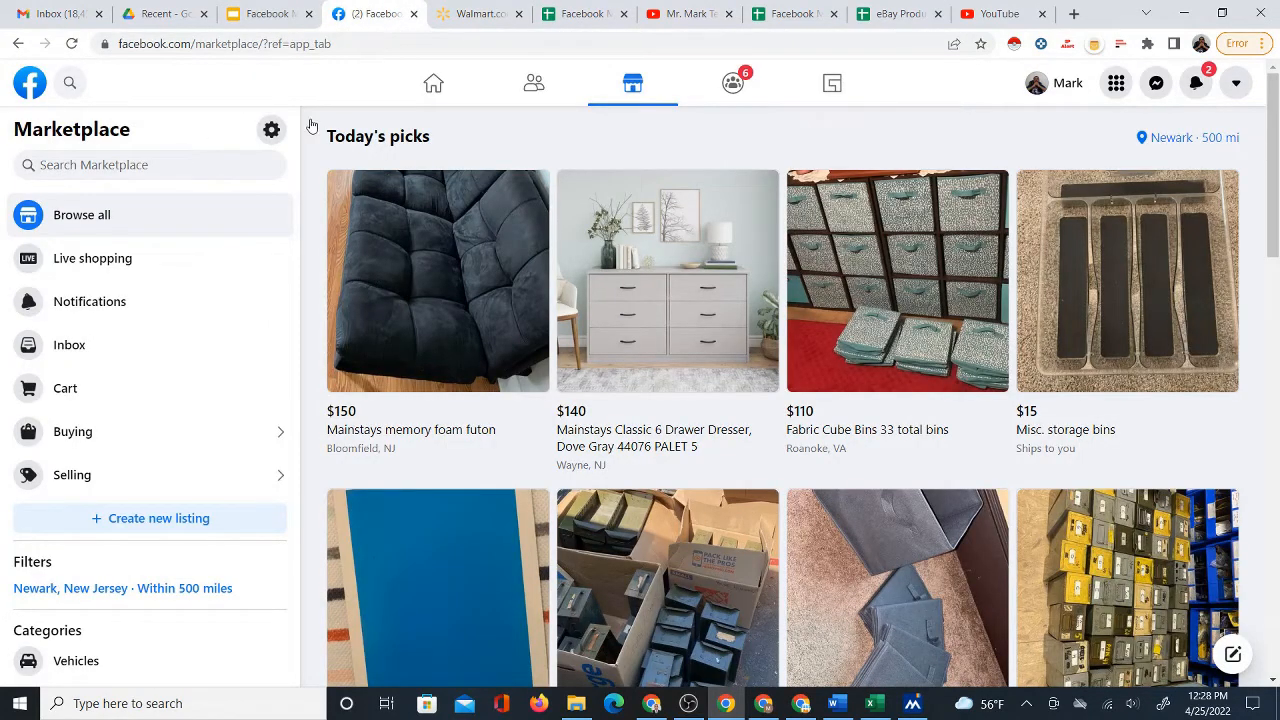
click(460, 18)
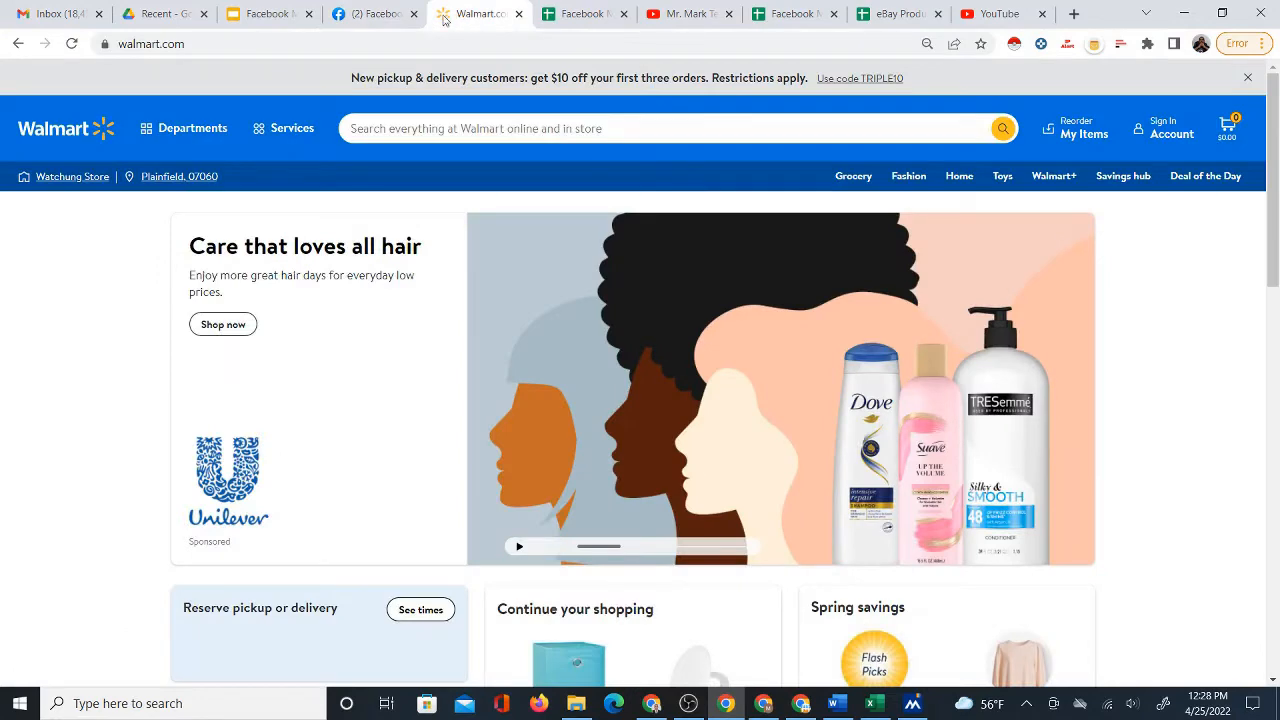
Step: Search Facebook Marketplace for "mainstays"
click(391, 21)
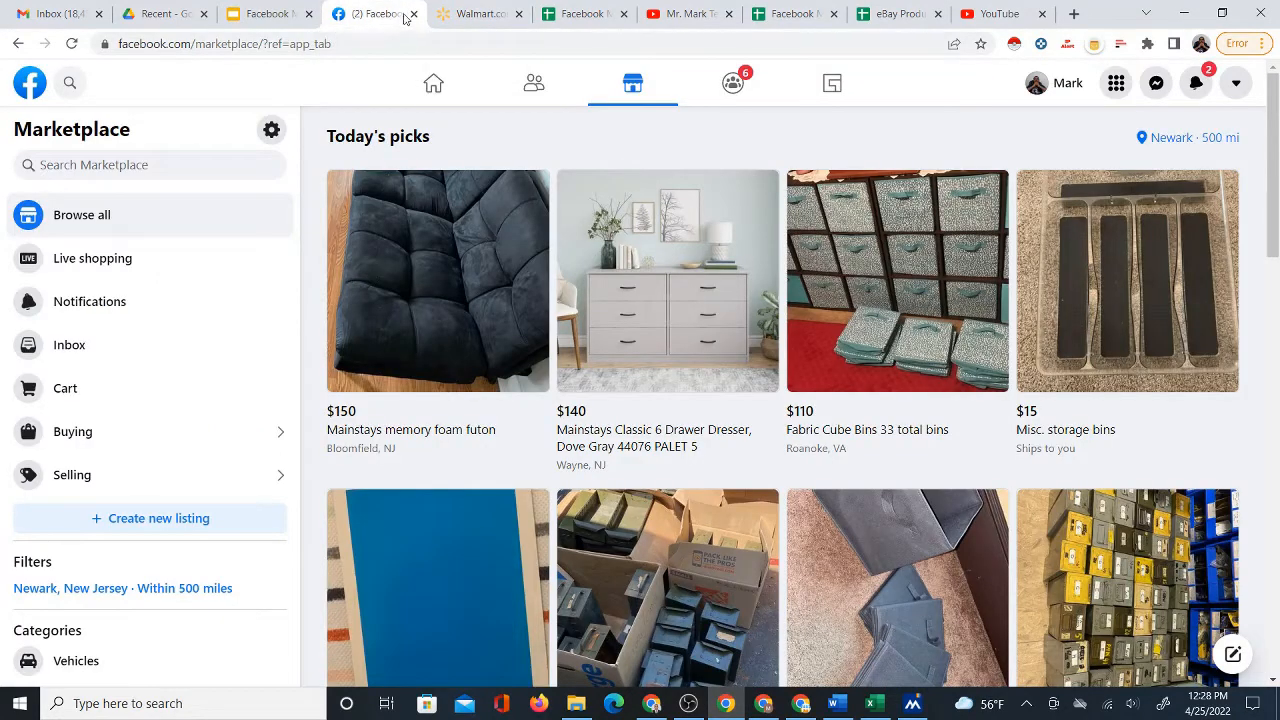
click(171, 167)
text(ma)
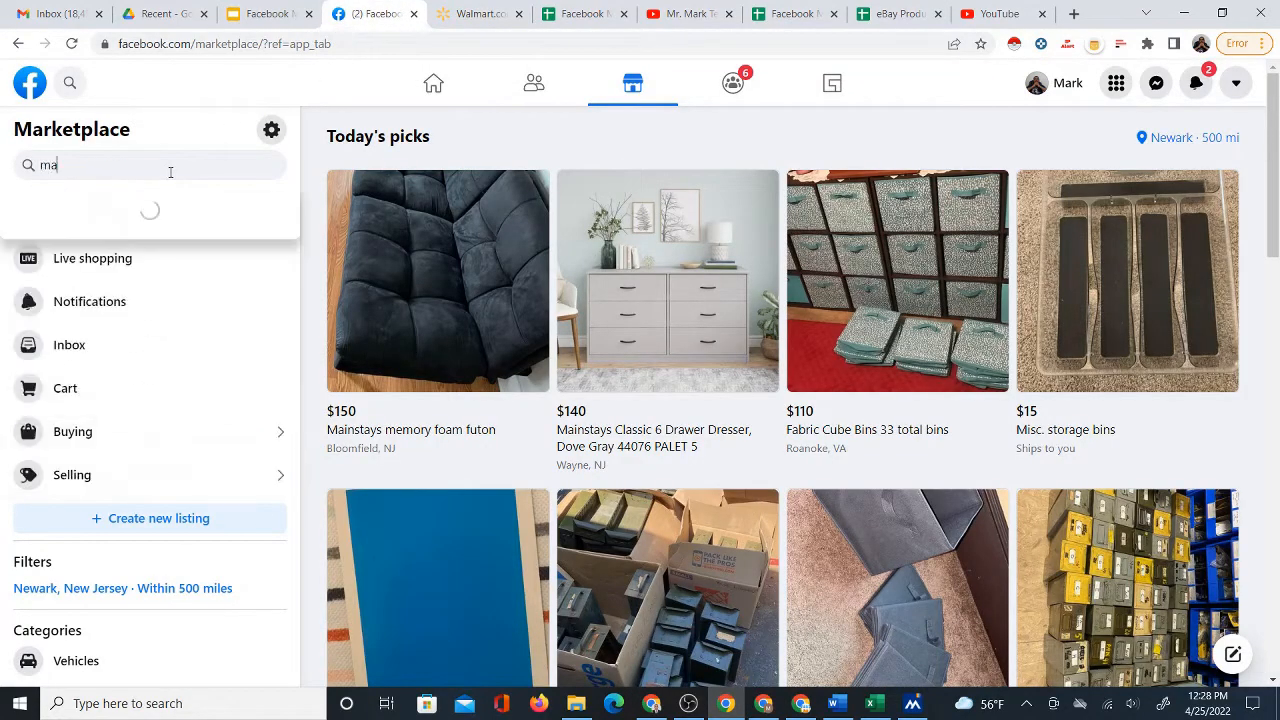
text(instays)
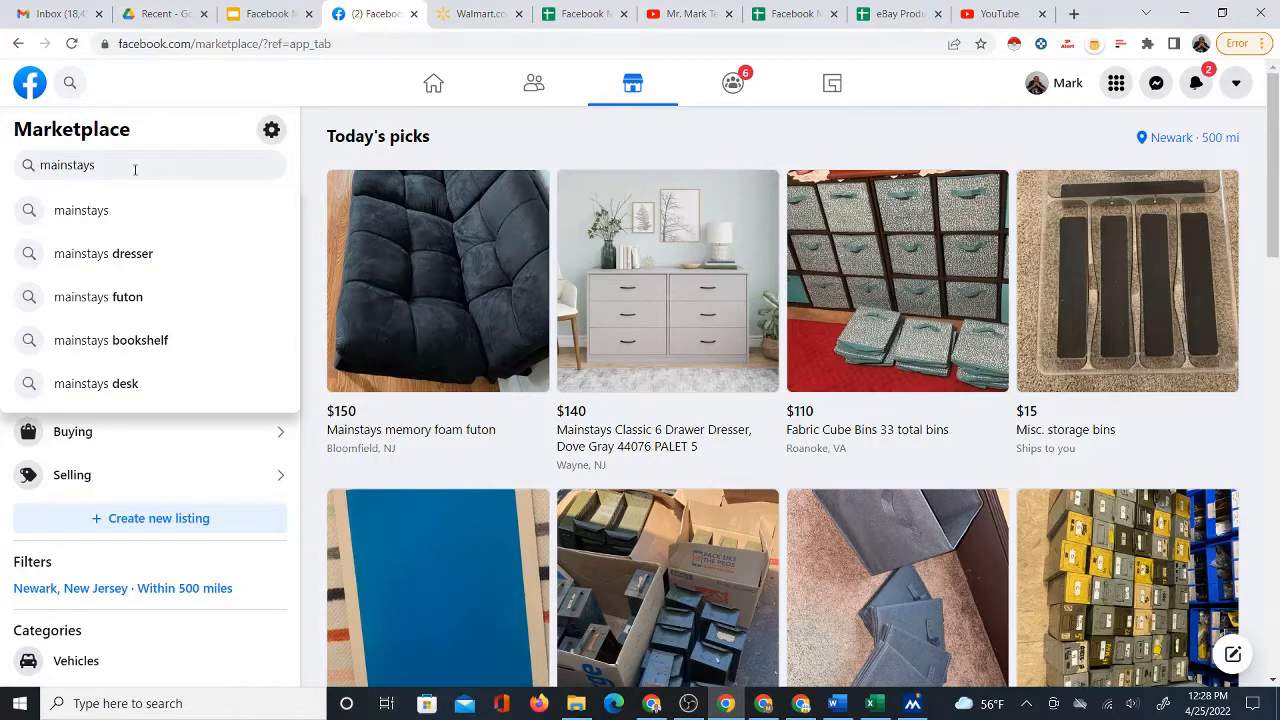
key(Return)
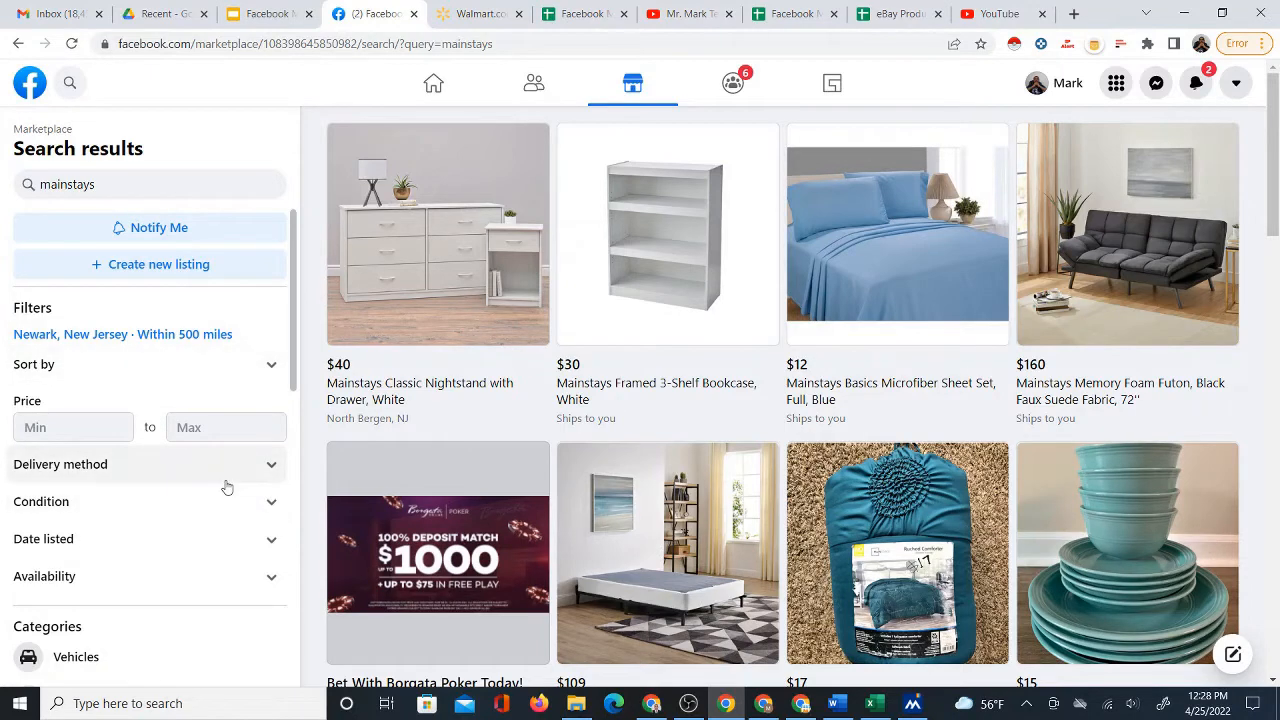
Step: Open the unfiltered Marketplace search link for Mainstays from the FBMP Product Search sheet of the research spreadsheet
click(575, 14)
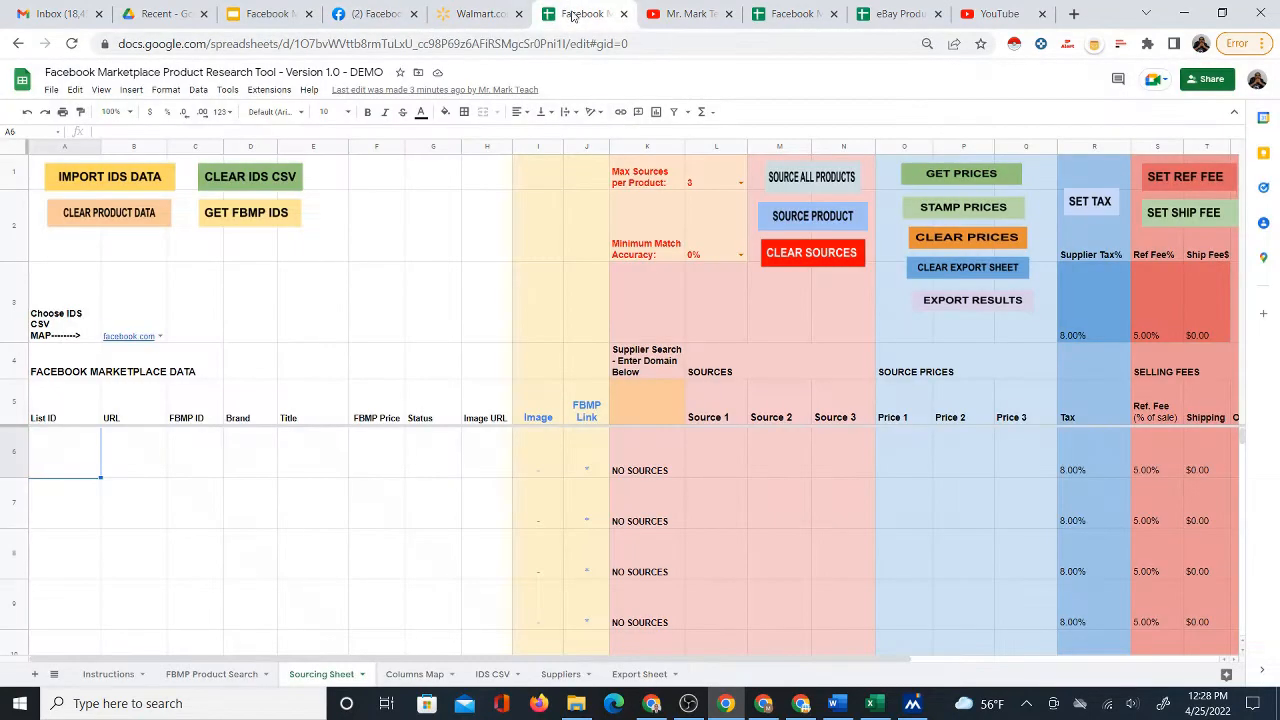
click(220, 676)
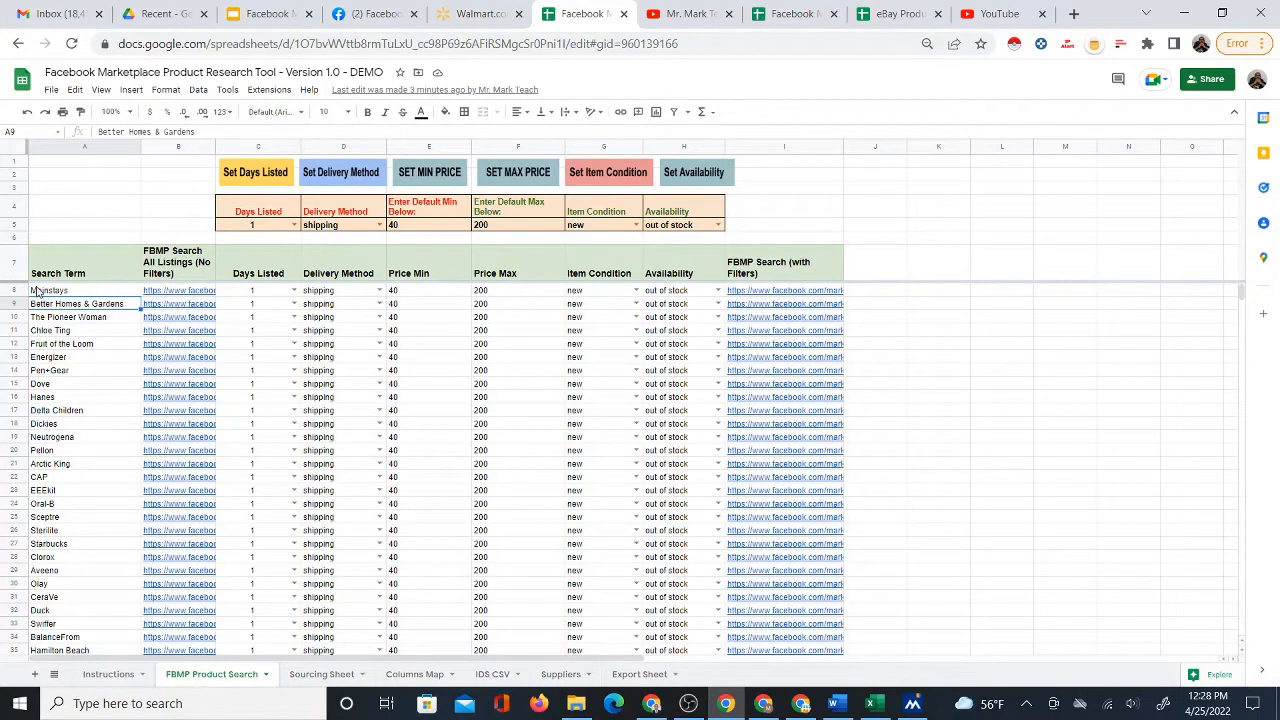
click(85, 291)
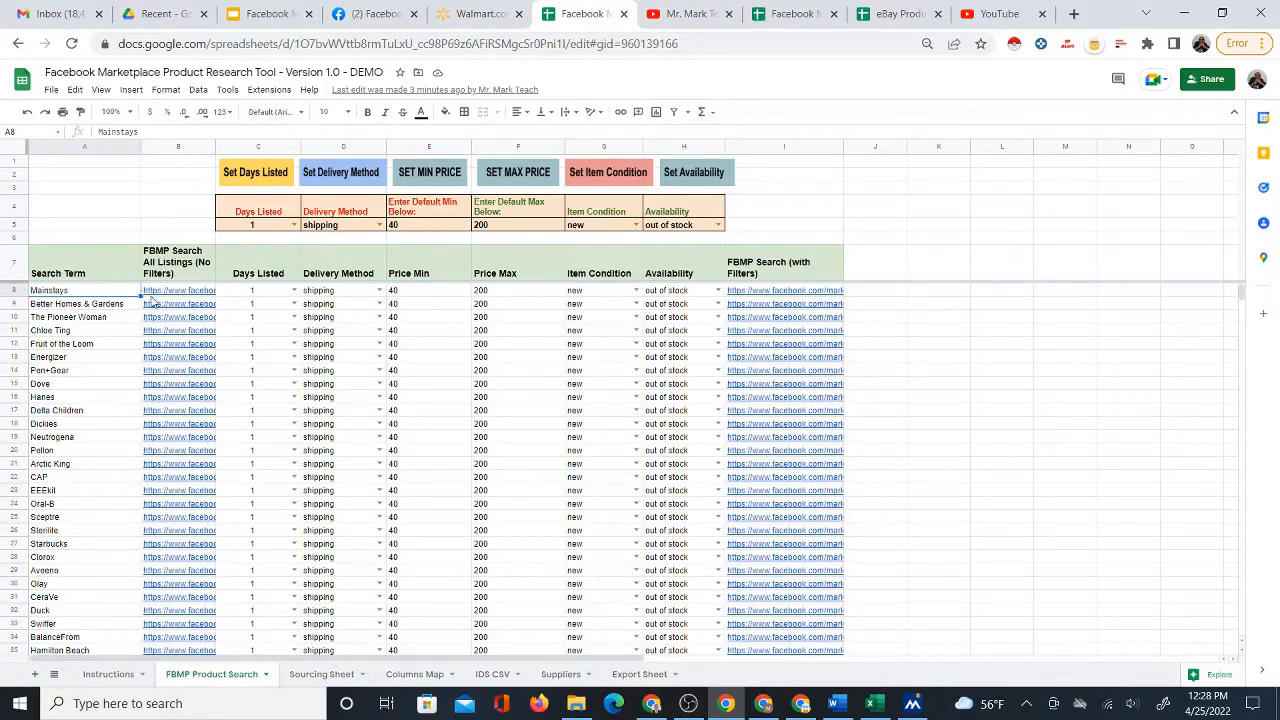
click(195, 295)
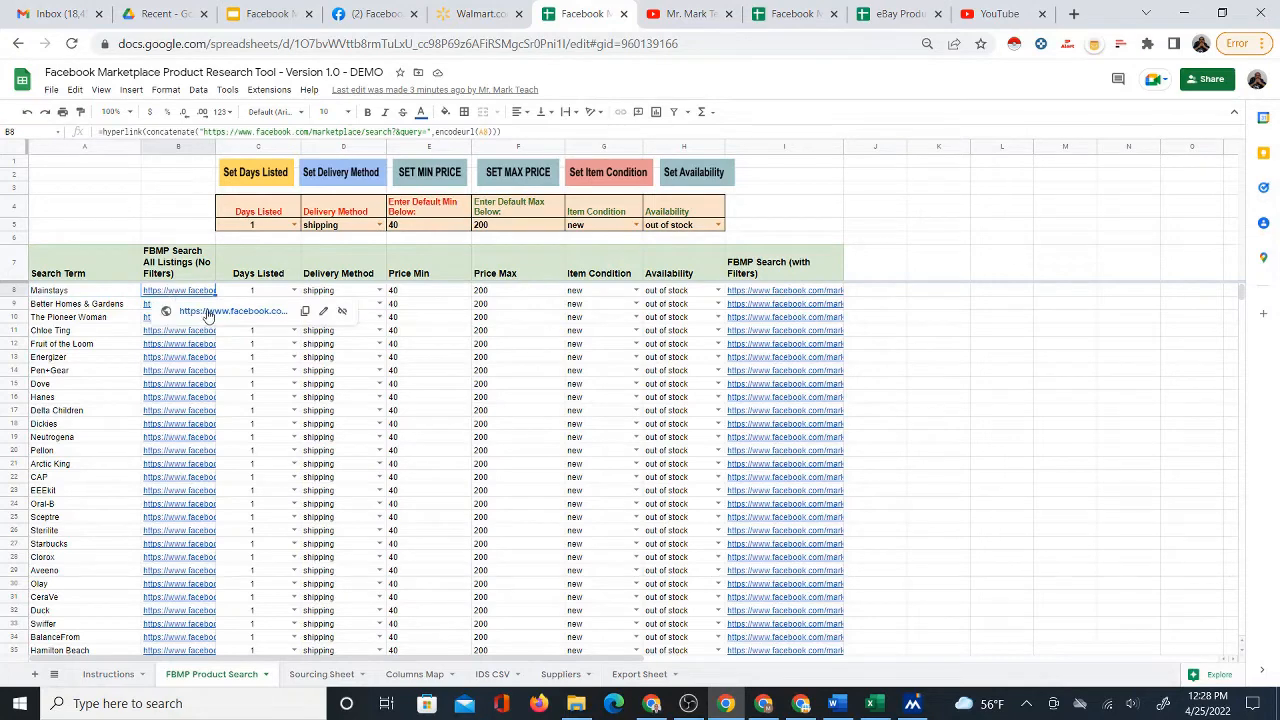
click(205, 312)
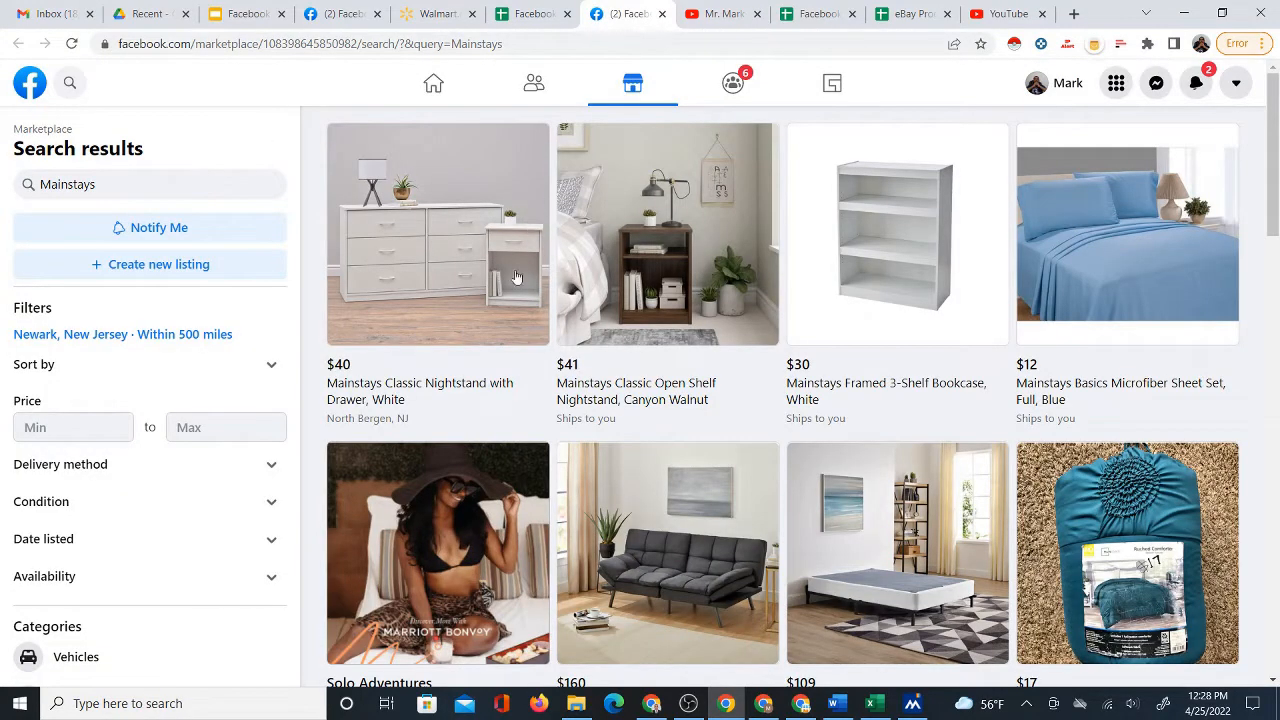
Step: Open the filtered Marketplace search link for Mainstays from the FBMP Product Search sheet of the research spreadsheet
click(535, 14)
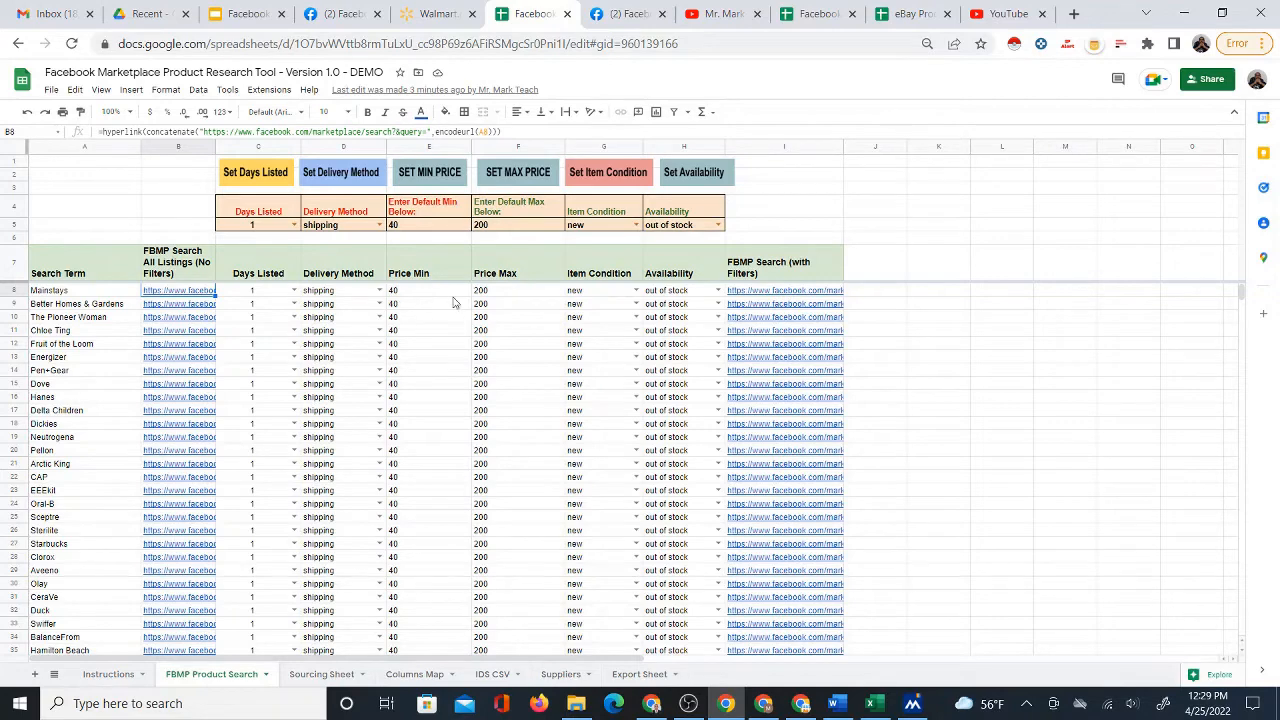
click(771, 296)
click(782, 311)
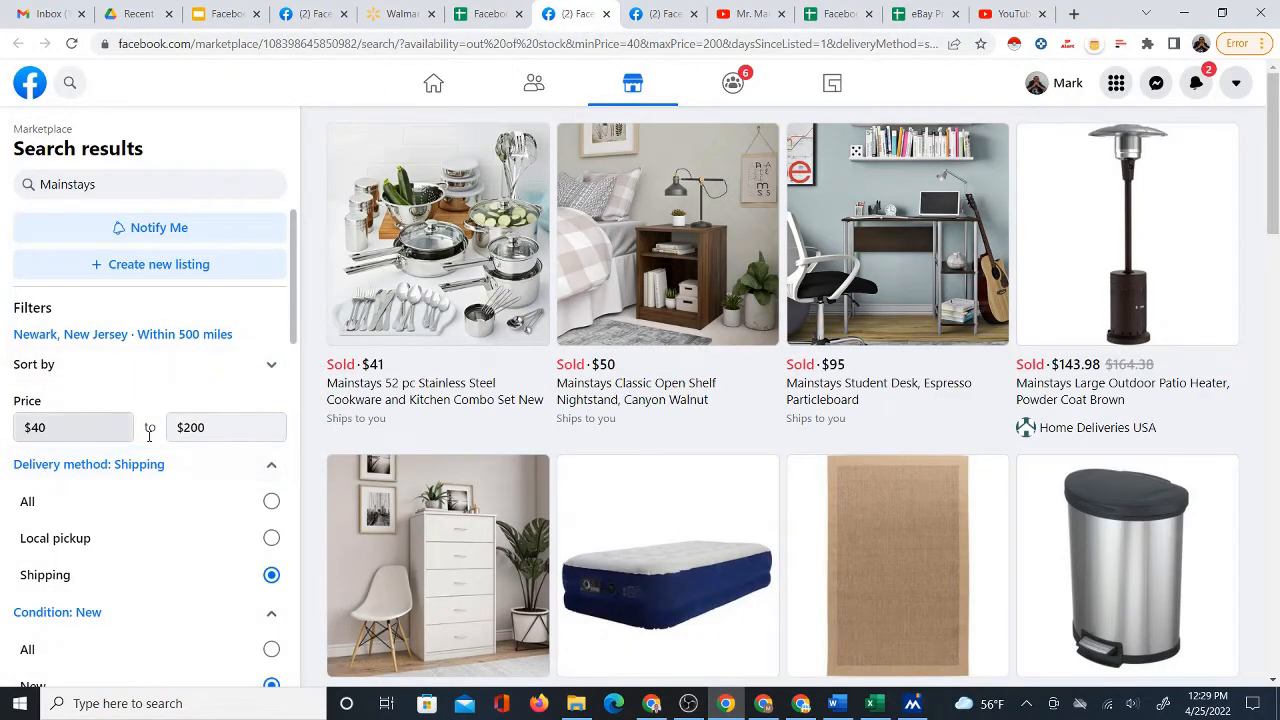
Step: Check the price, delivery method, condition, date listed and availability filters applied to the Mainstays search results
scroll(240, 445, down, 2)
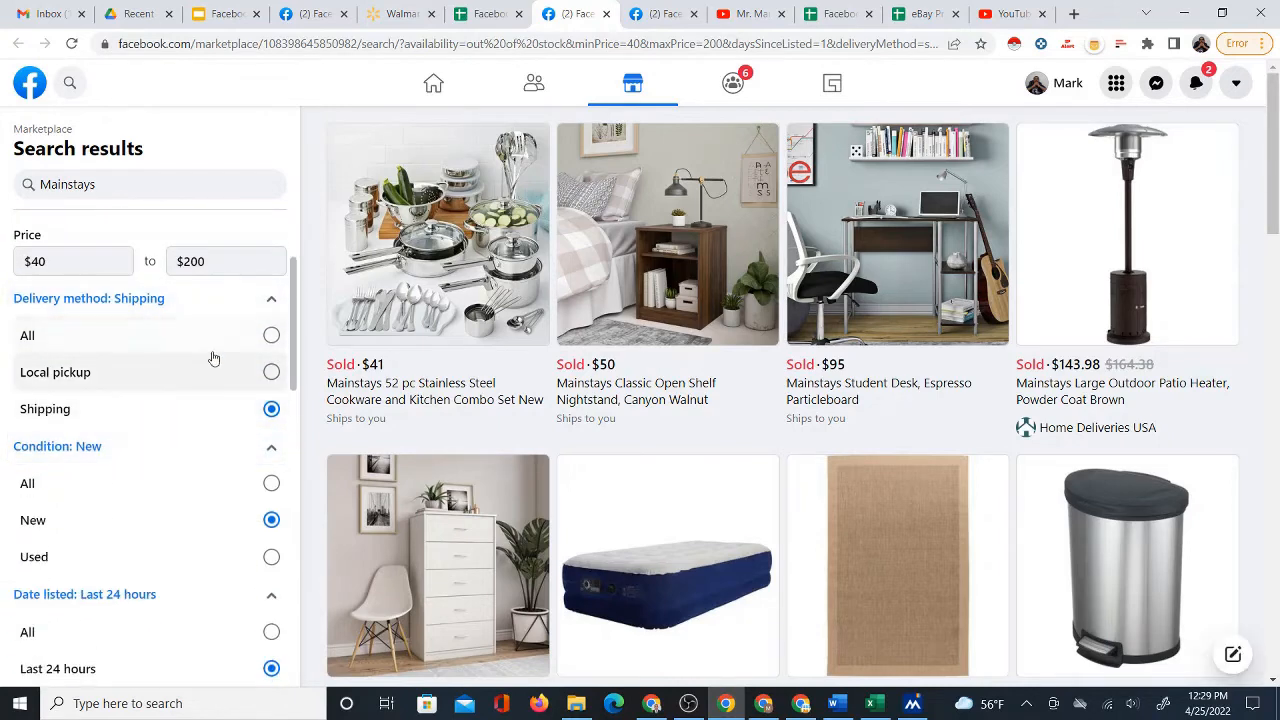
scroll(300, 531, down, 2)
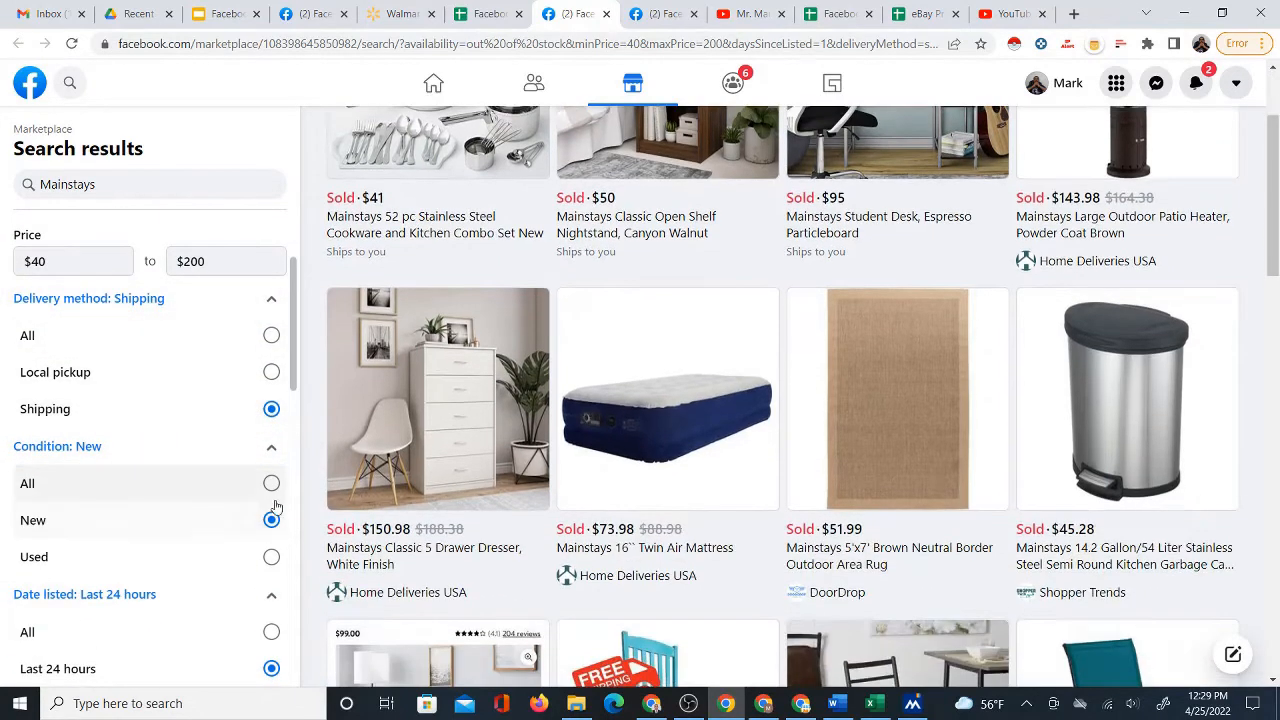
scroll(256, 551, down, 2)
scroll(258, 520, down, 1)
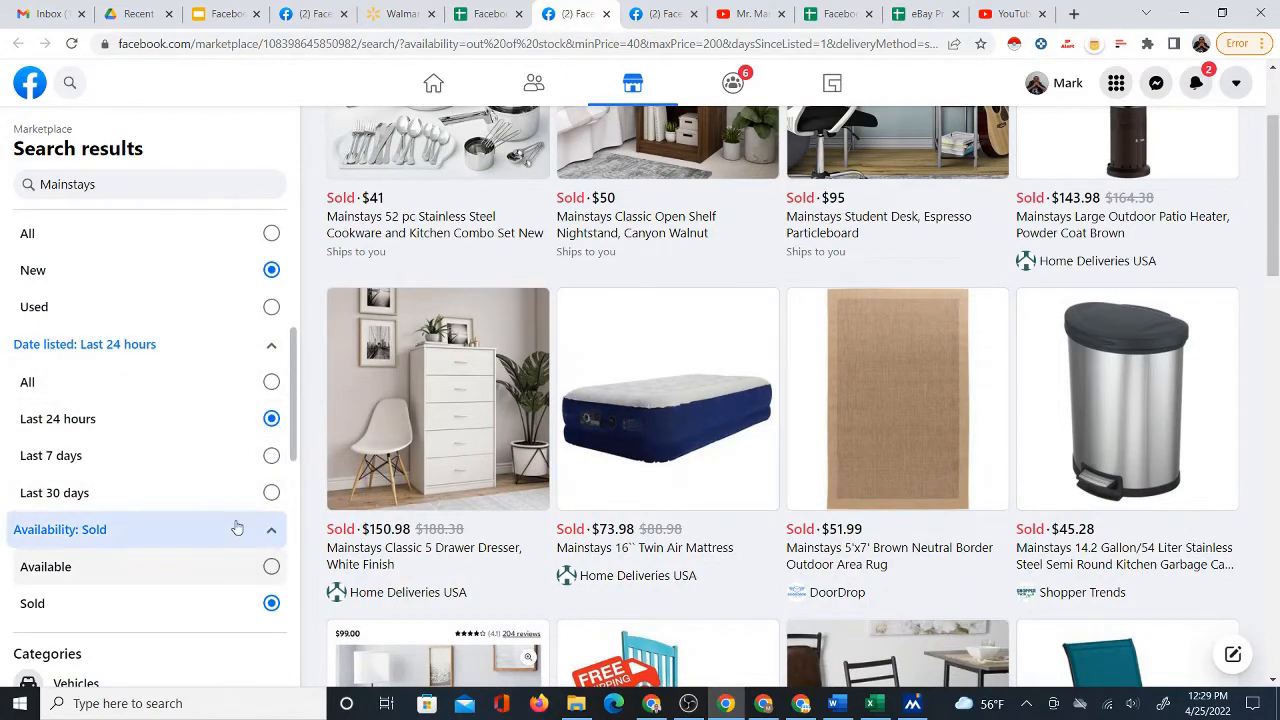
scroll(292, 410, up, 5)
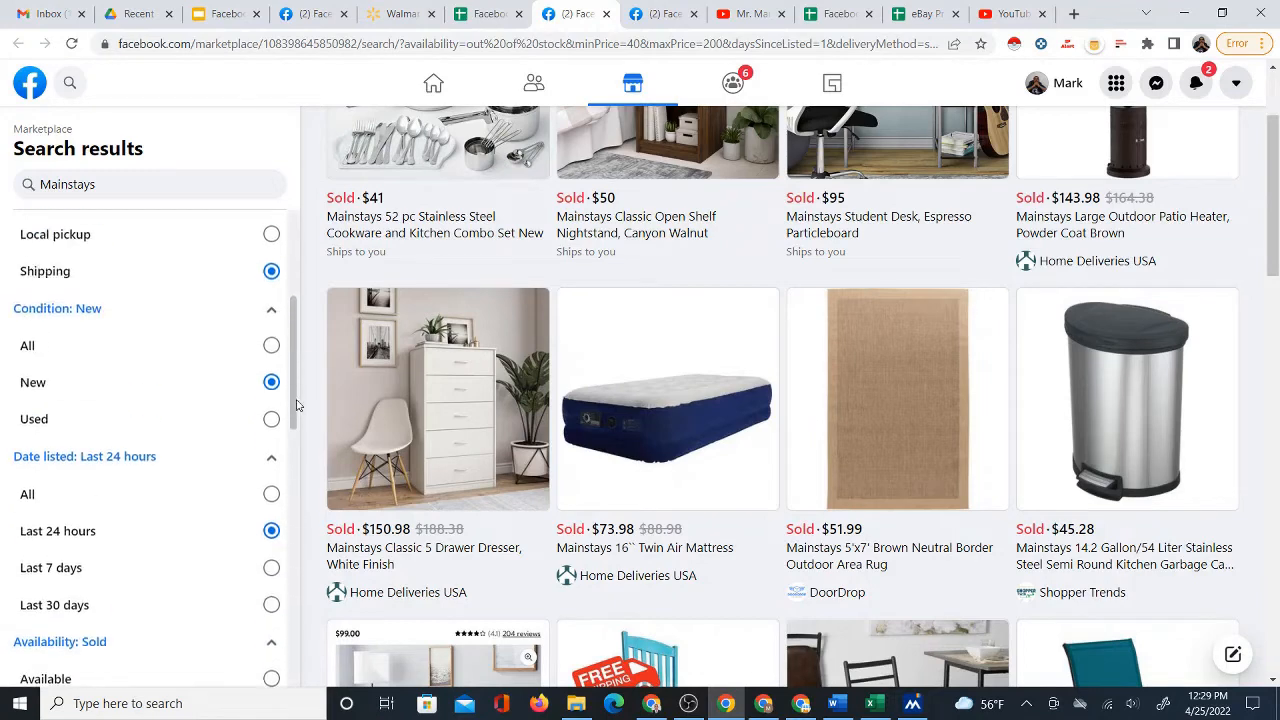
scroll(890, 212, up, 2)
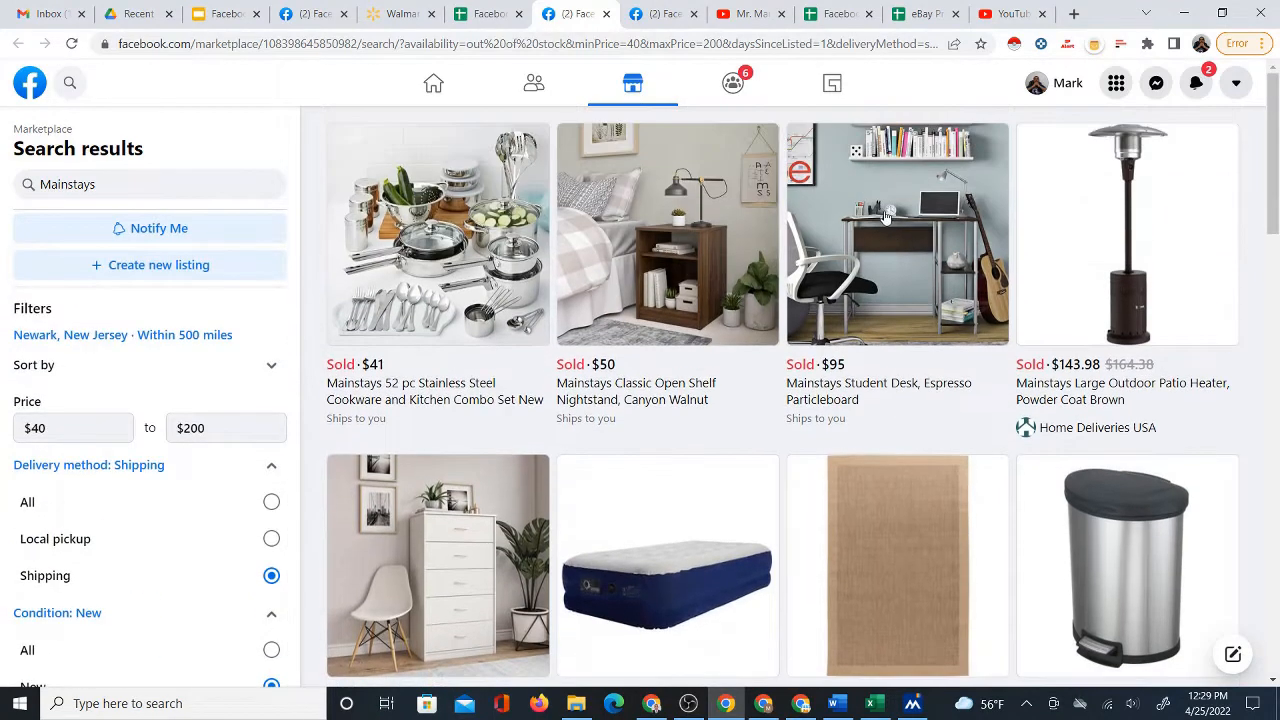
Step: Set the default minimum price to 30 in the FBMP Product Search sheet and apply it to all search terms
click(486, 14)
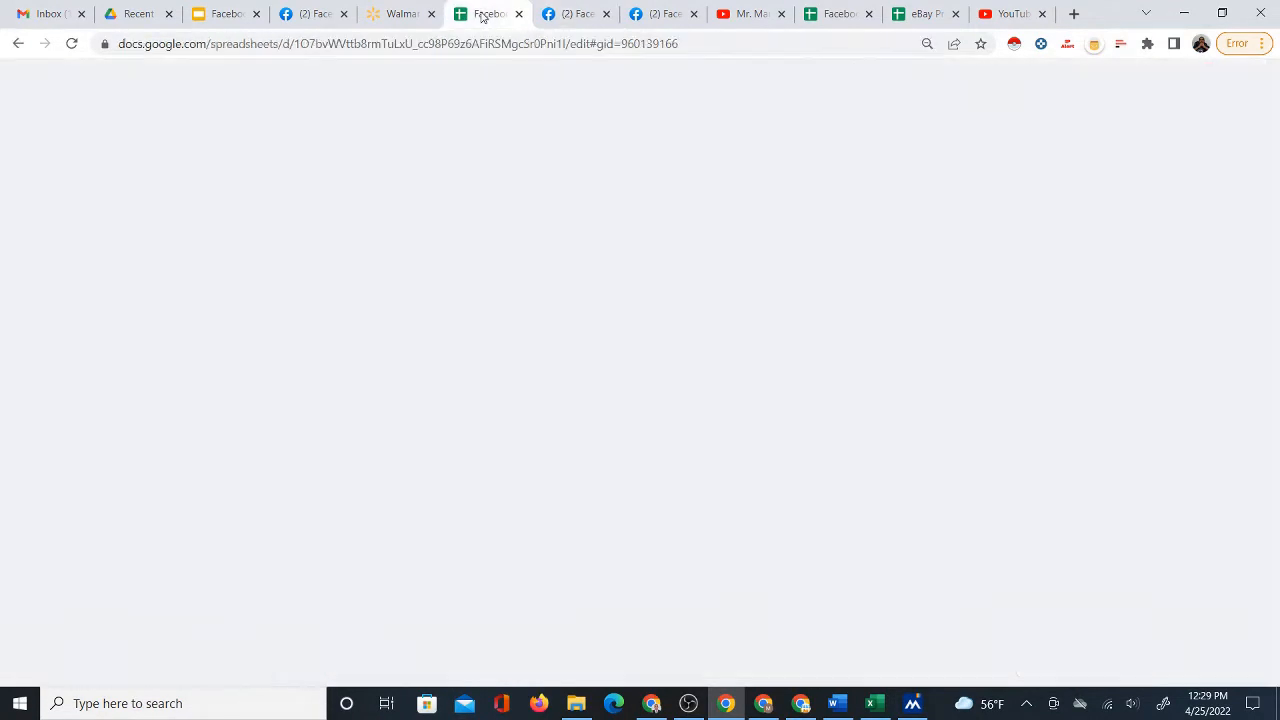
click(424, 226)
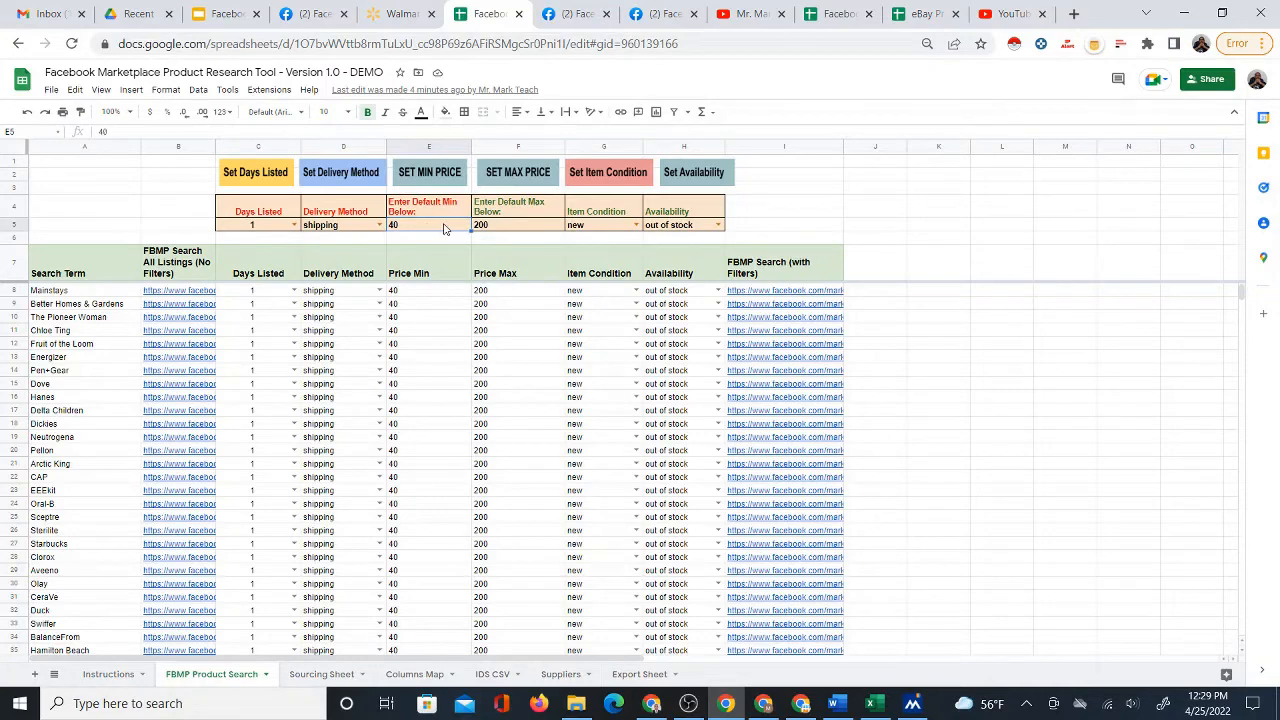
text(3)
key(Return)
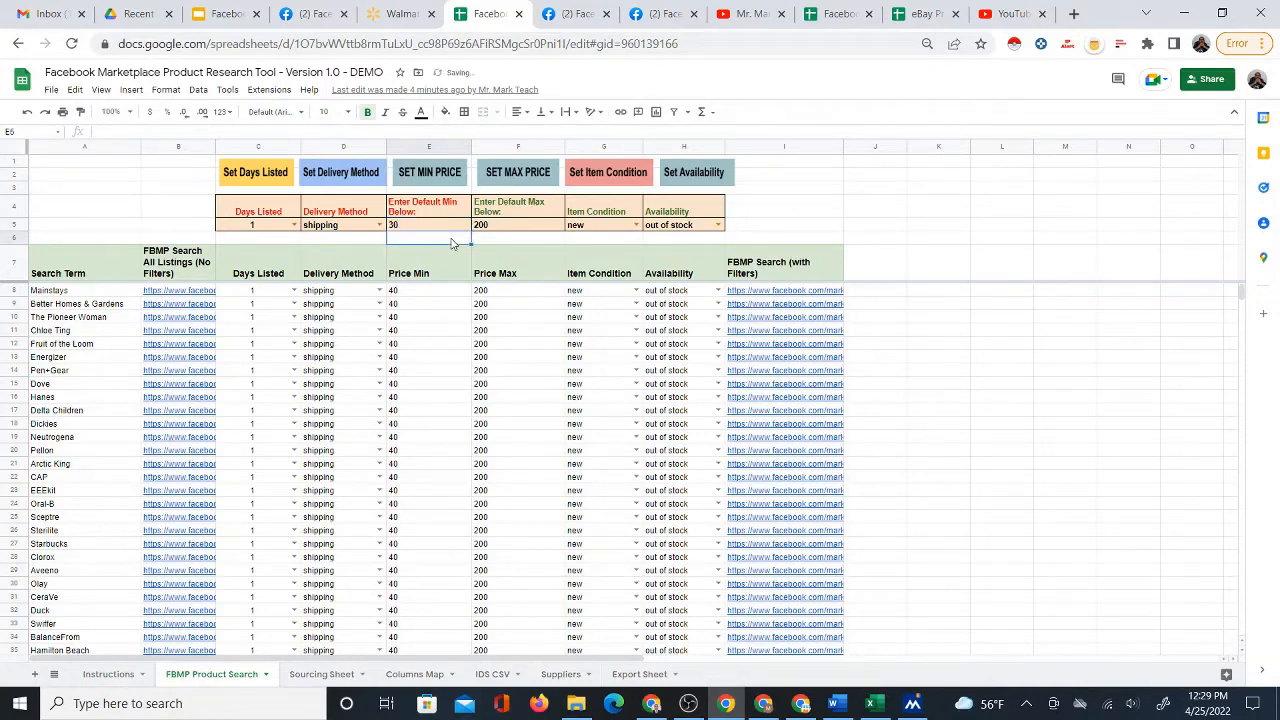
click(433, 174)
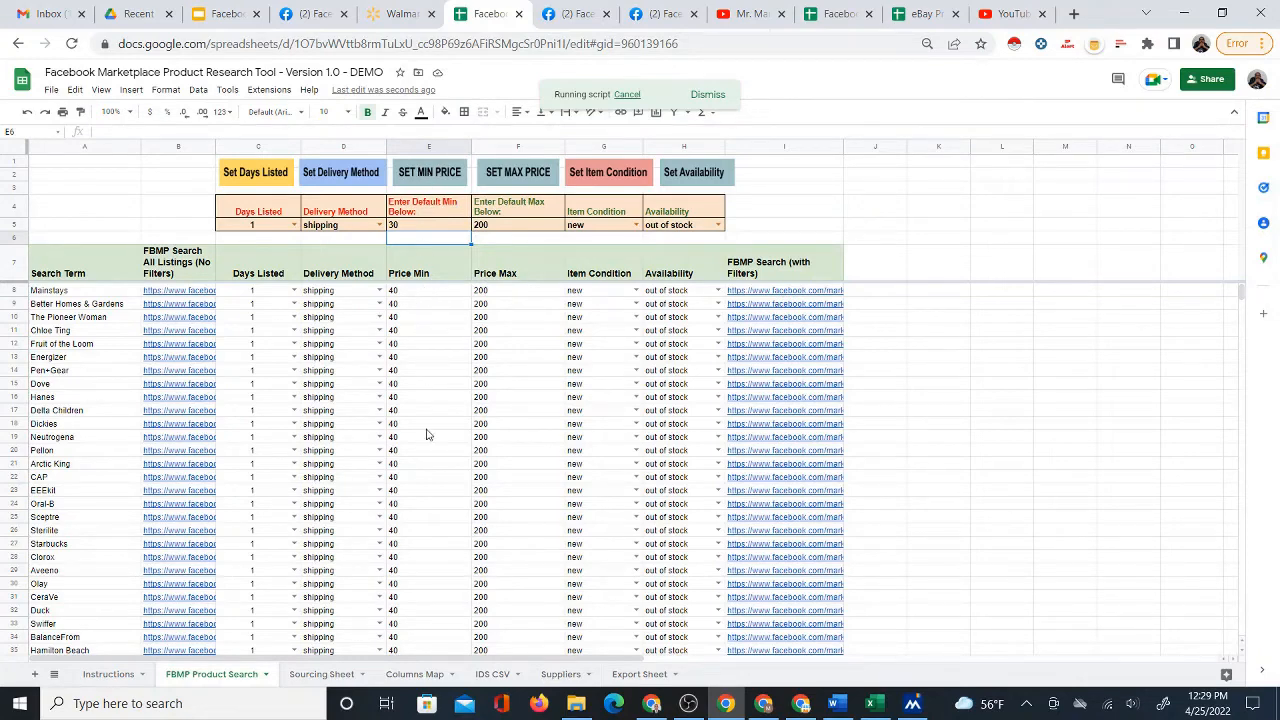
click(441, 316)
click(443, 370)
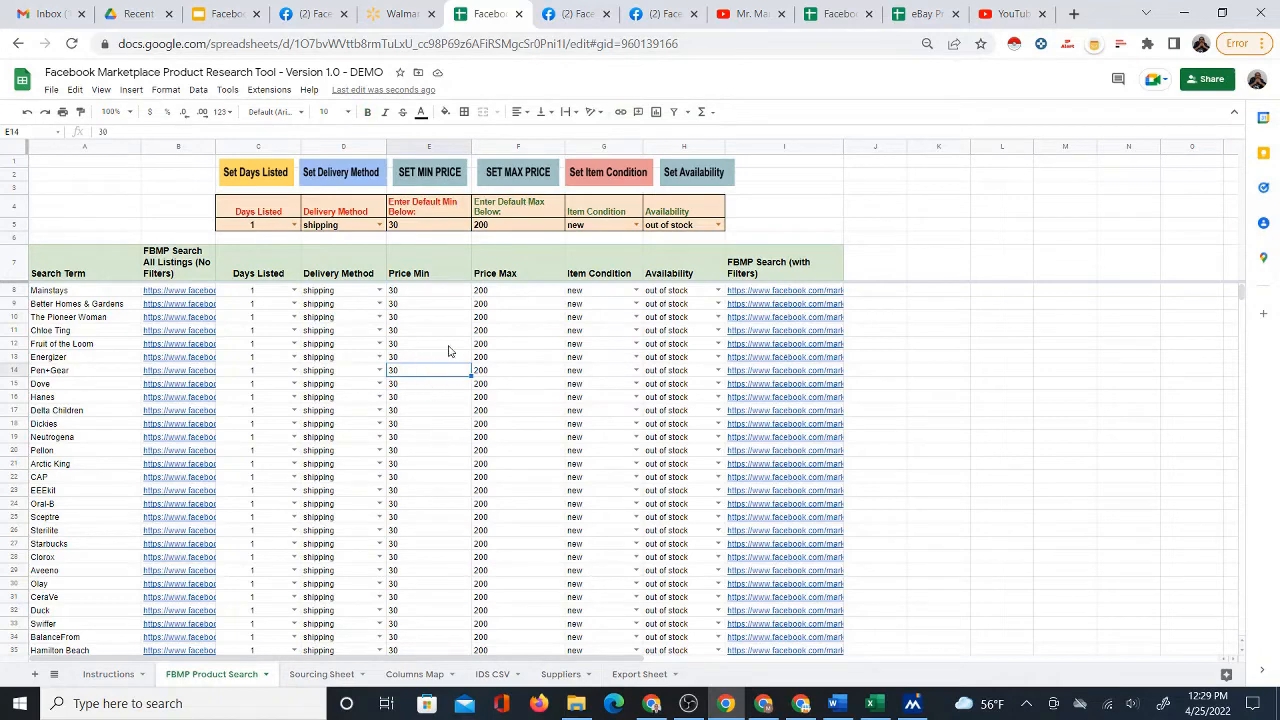
click(428, 292)
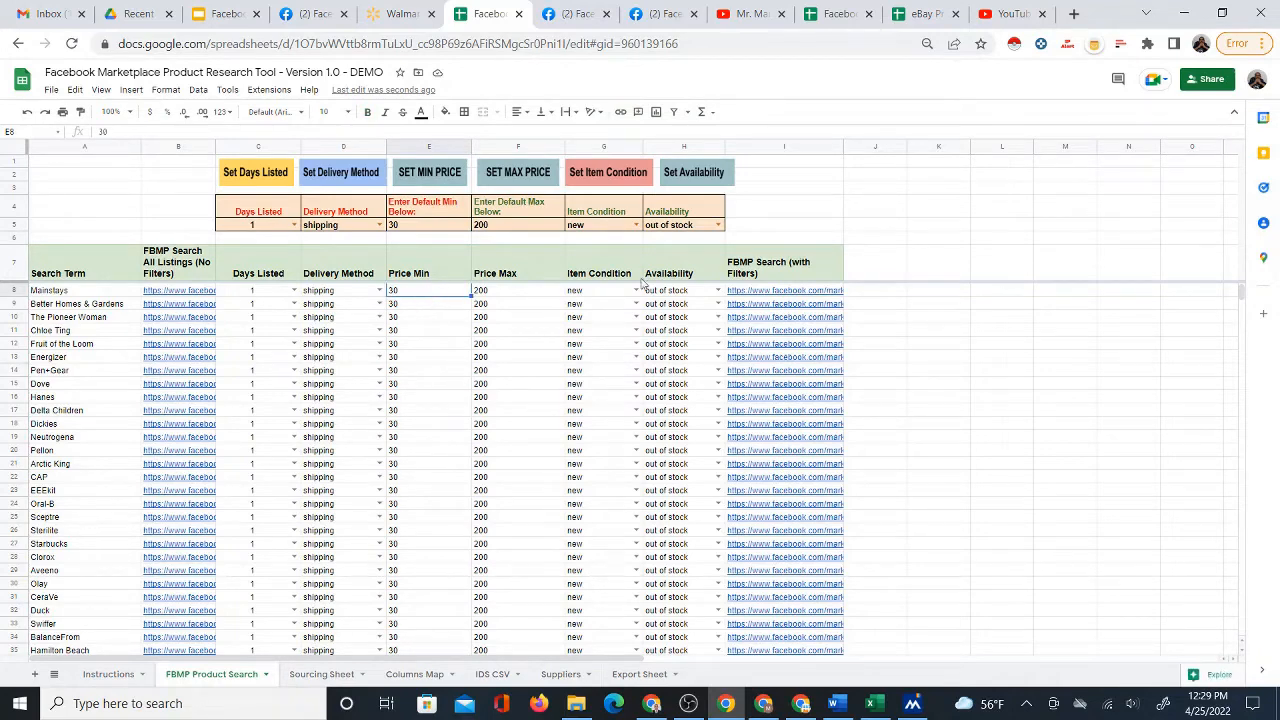
Step: Close the unfiltered search, crawl the filtered Mainstays results with Instant Data Scraper using infinite scroll, and download them as CSV
click(568, 13)
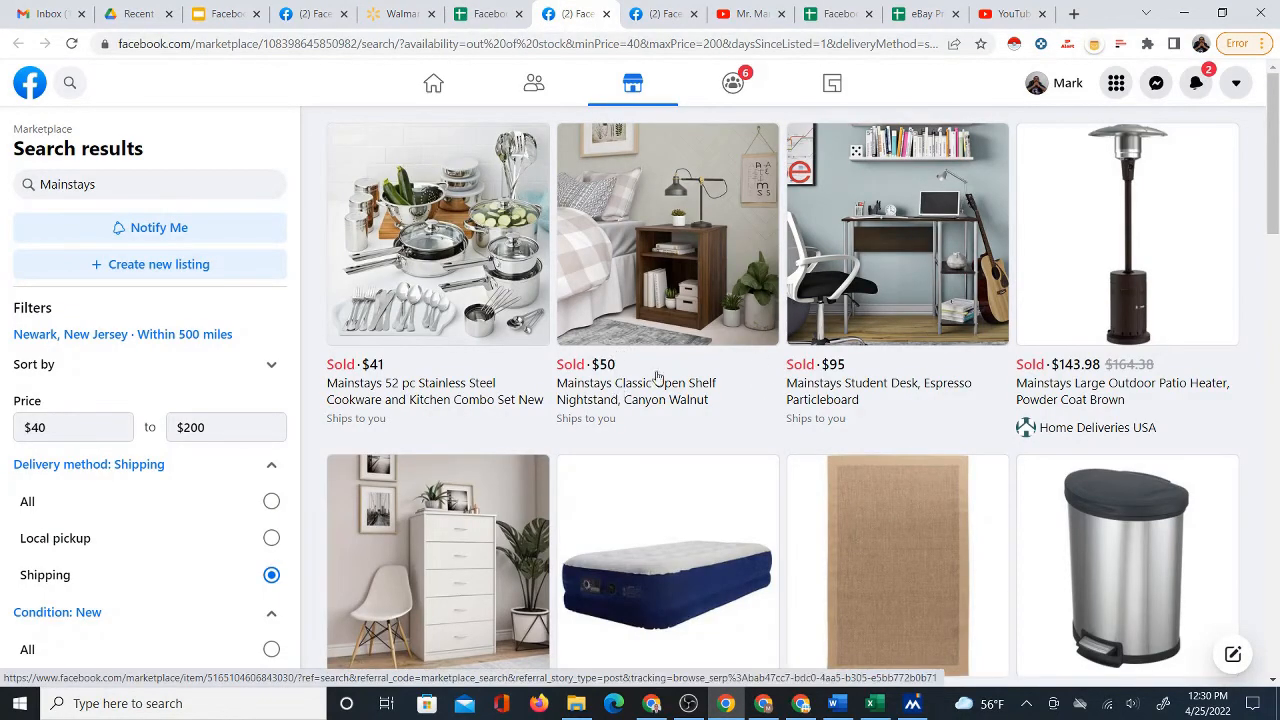
click(693, 17)
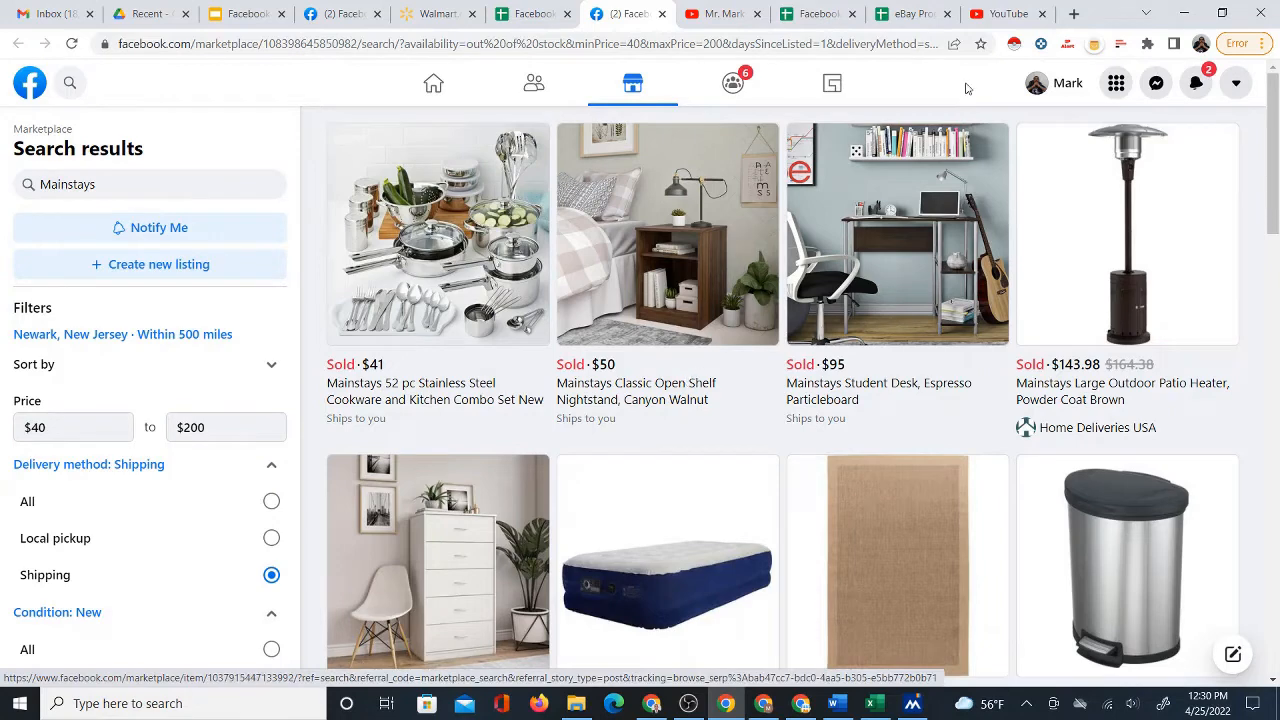
click(1014, 45)
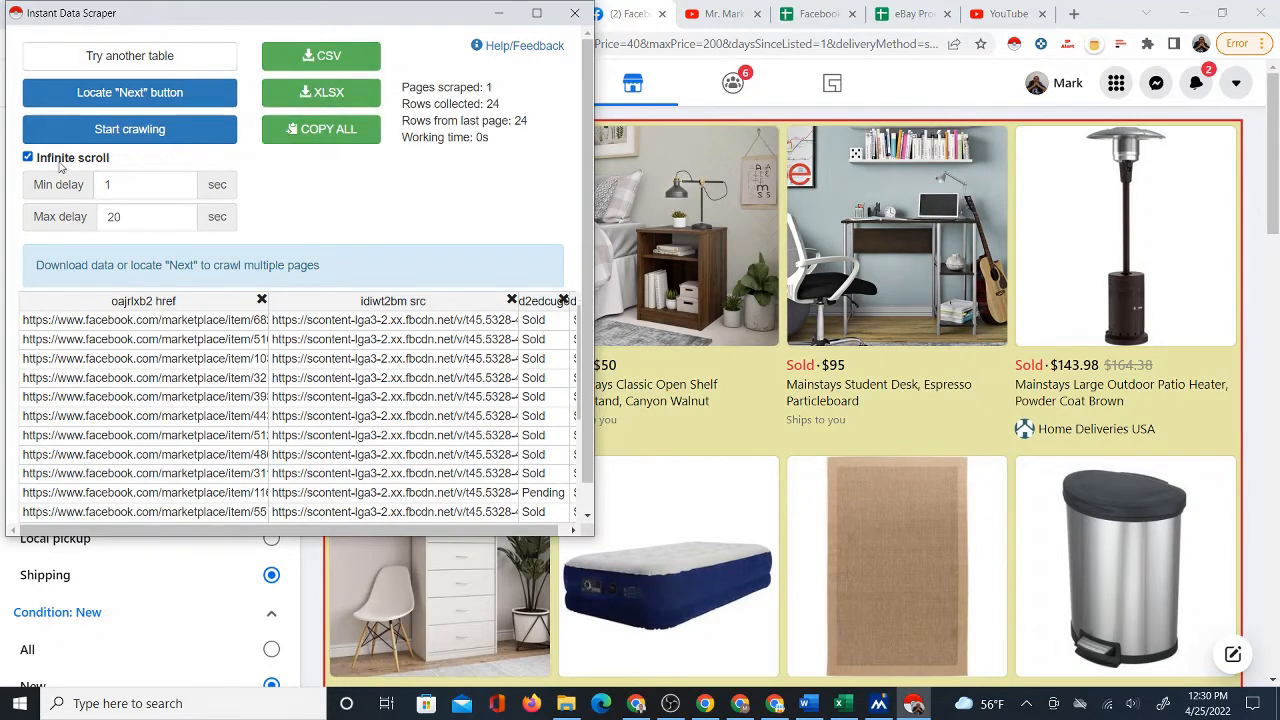
click(120, 130)
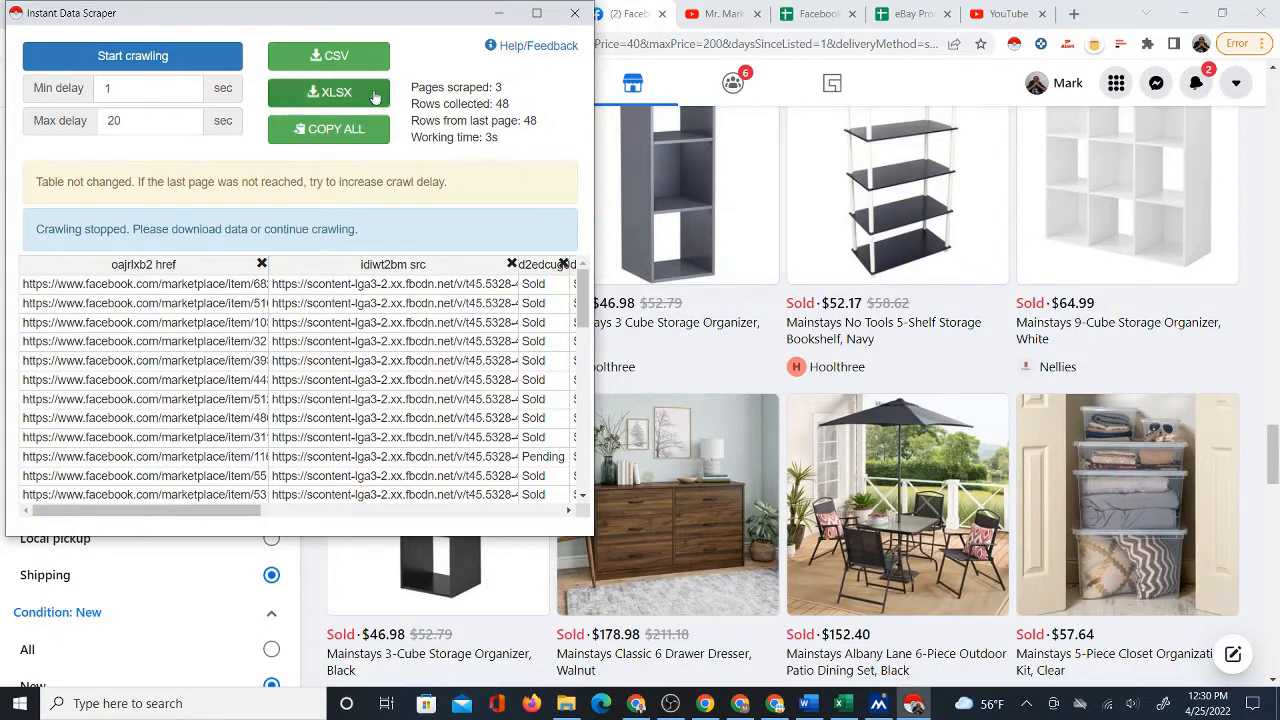
click(320, 58)
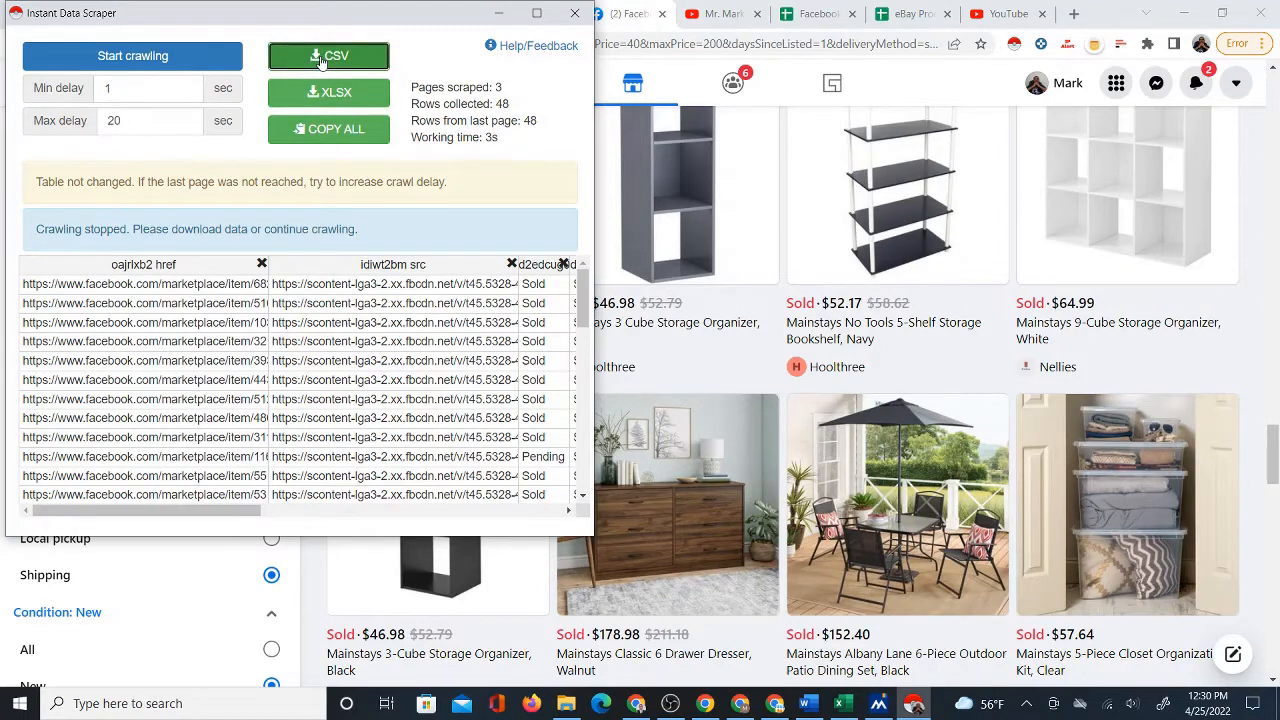
click(503, 14)
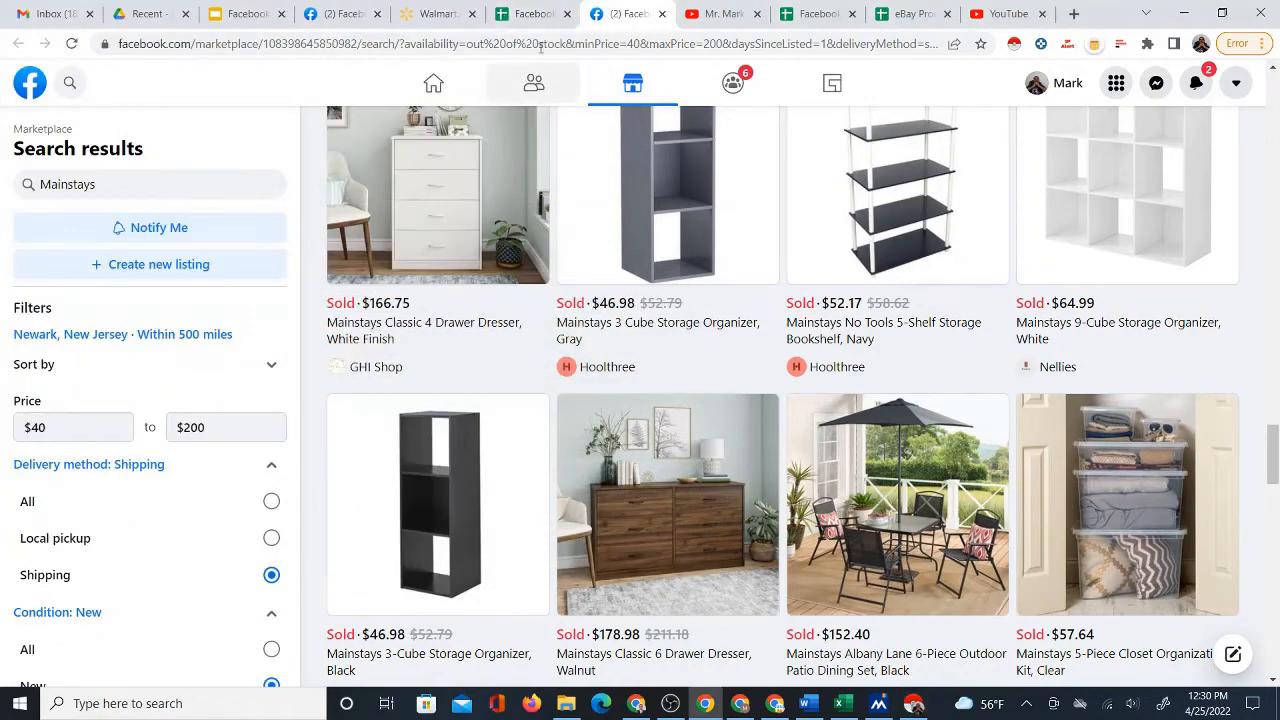
Step: Go to cell A1 of the IDS CSV sheet in the research spreadsheet
click(530, 14)
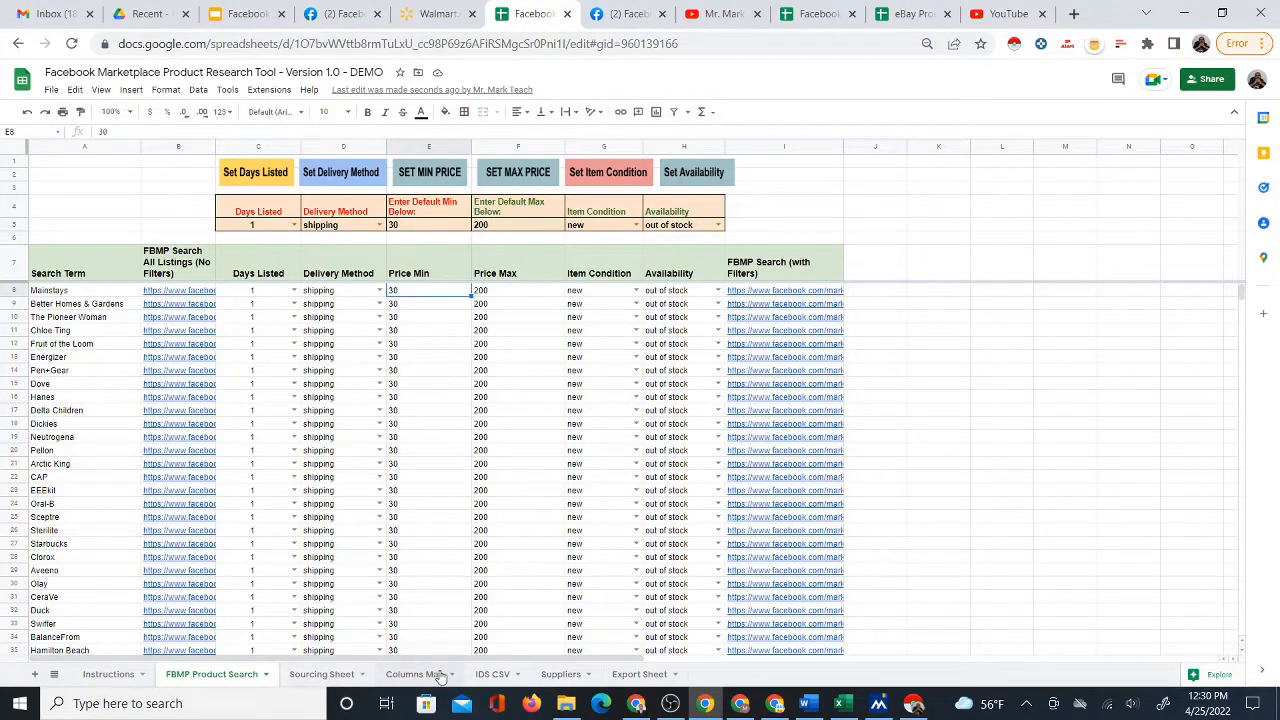
click(494, 680)
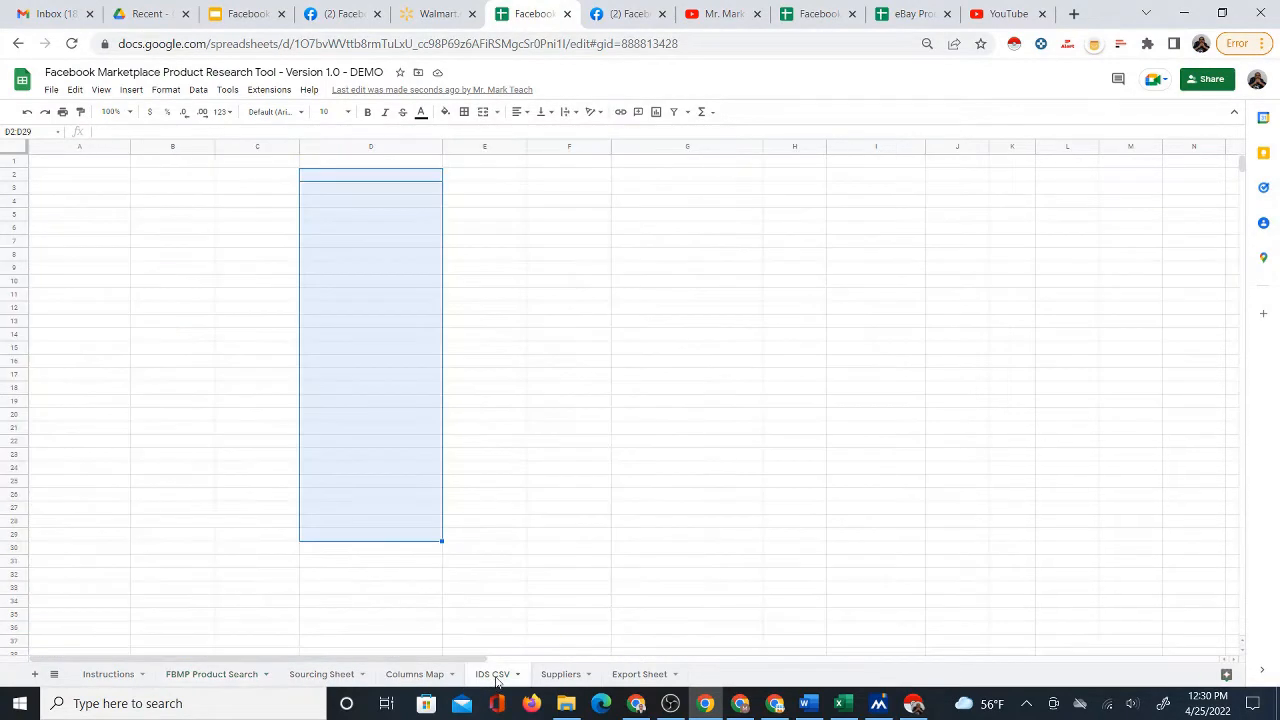
click(83, 165)
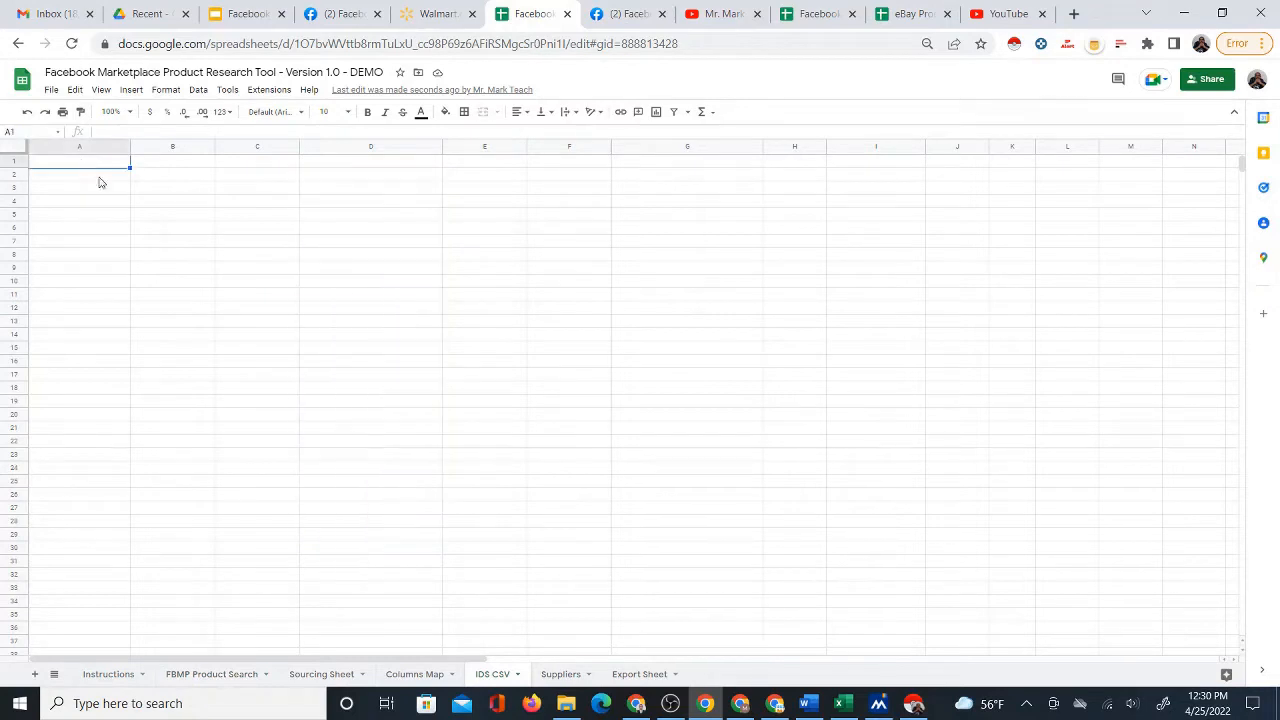
Step: Upload the scraped file facebook (47).csv from the Downloads folder for import into the spreadsheet
click(52, 91)
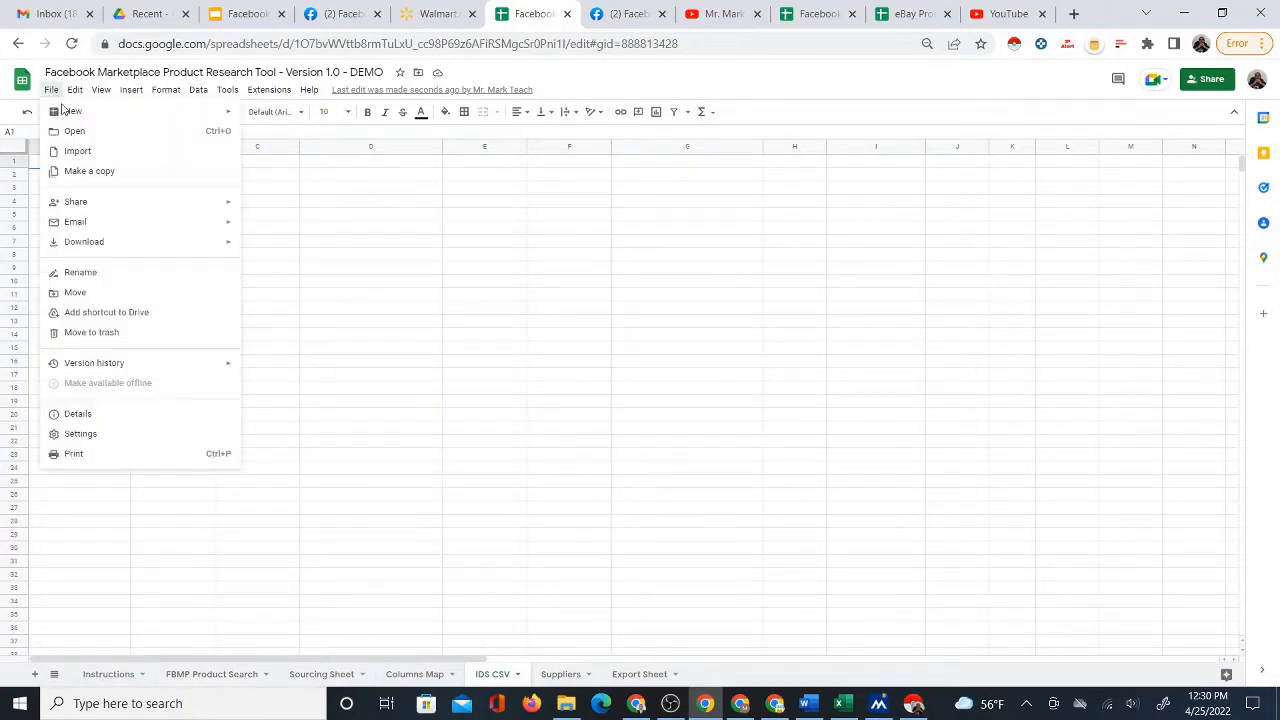
click(95, 151)
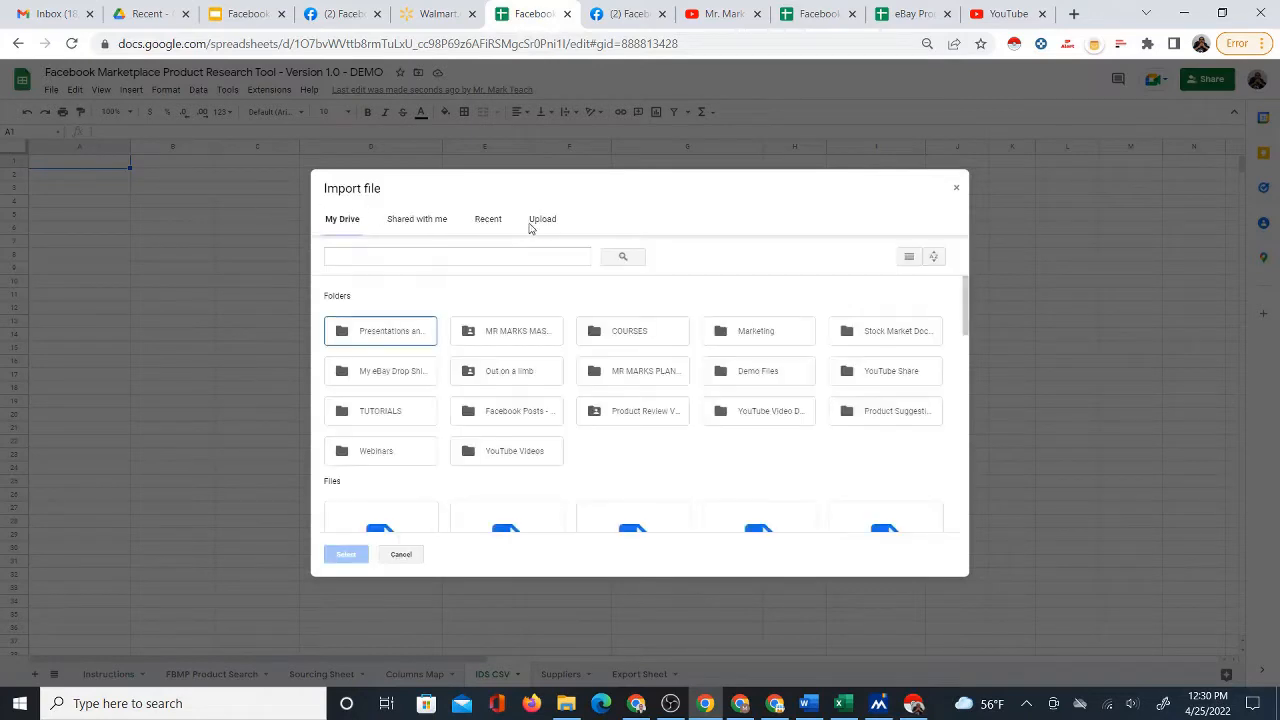
click(544, 224)
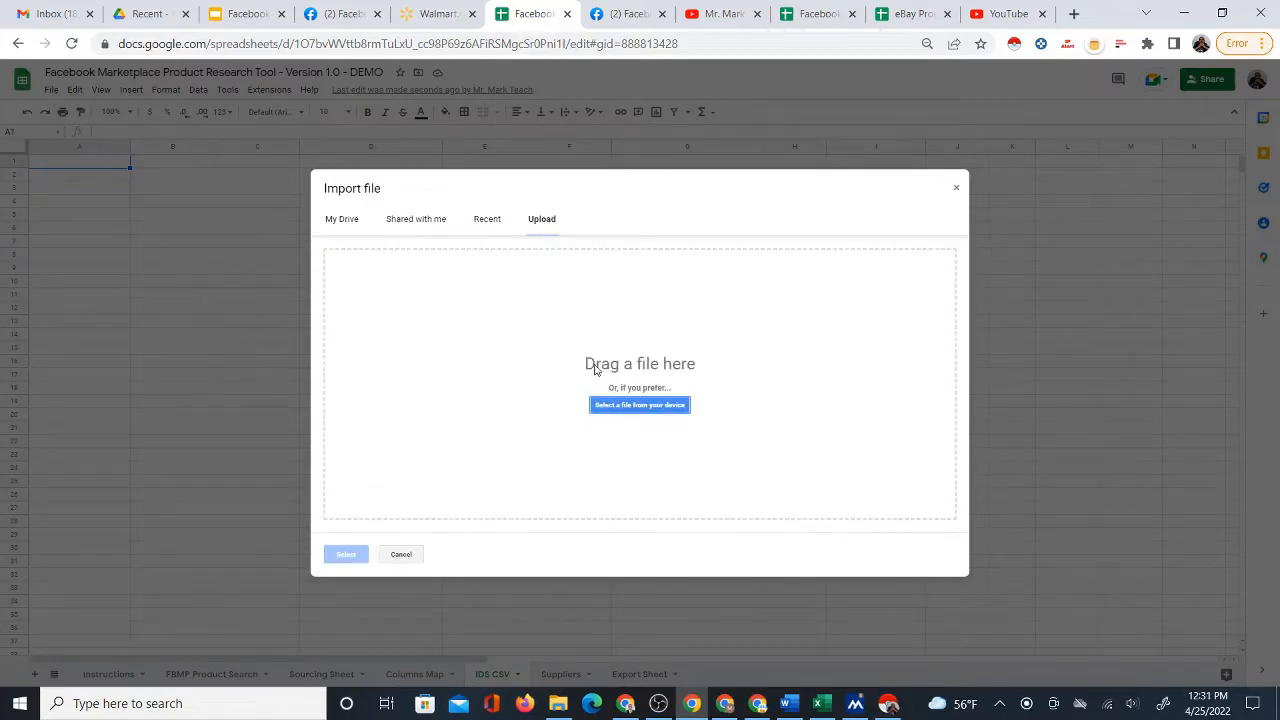
click(623, 408)
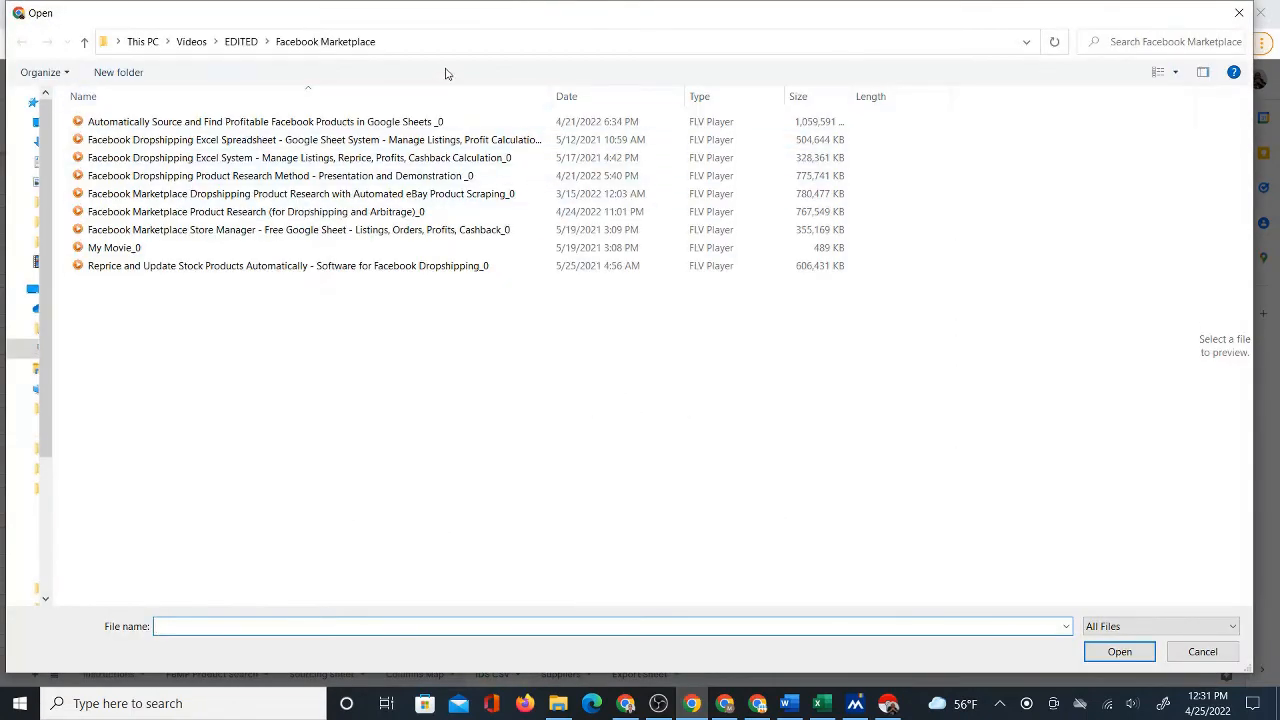
click(186, 42)
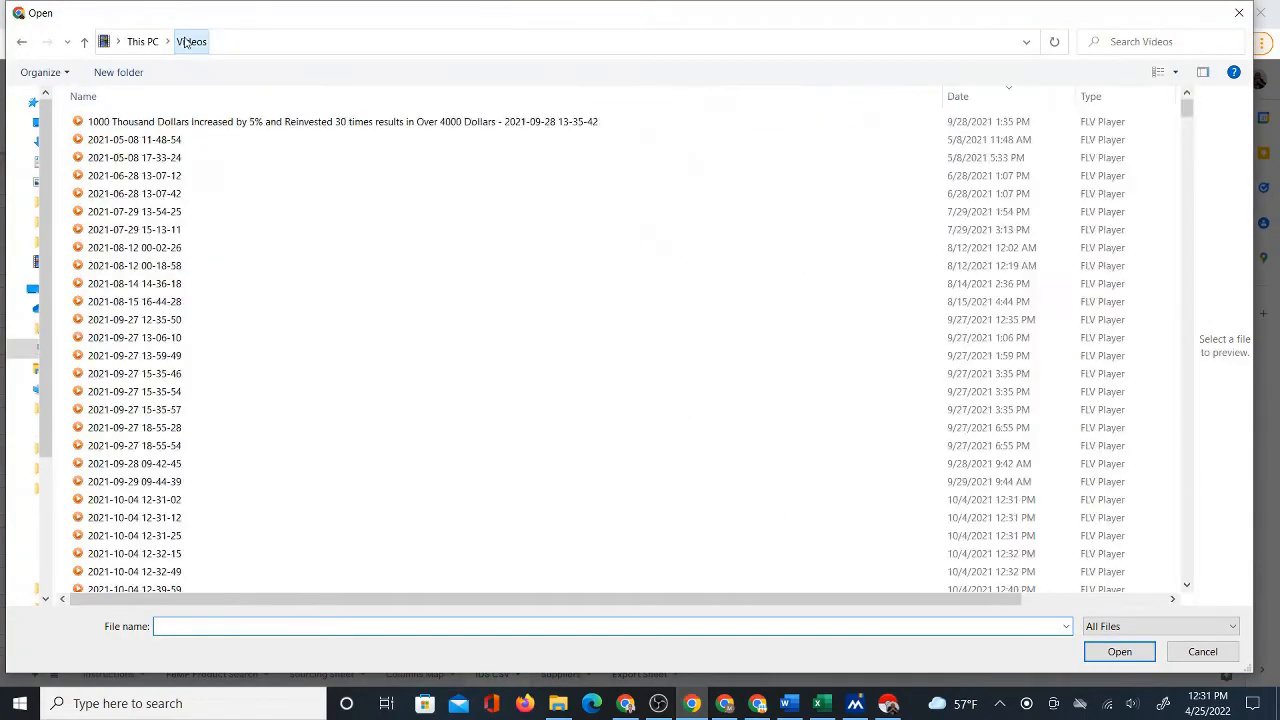
click(144, 43)
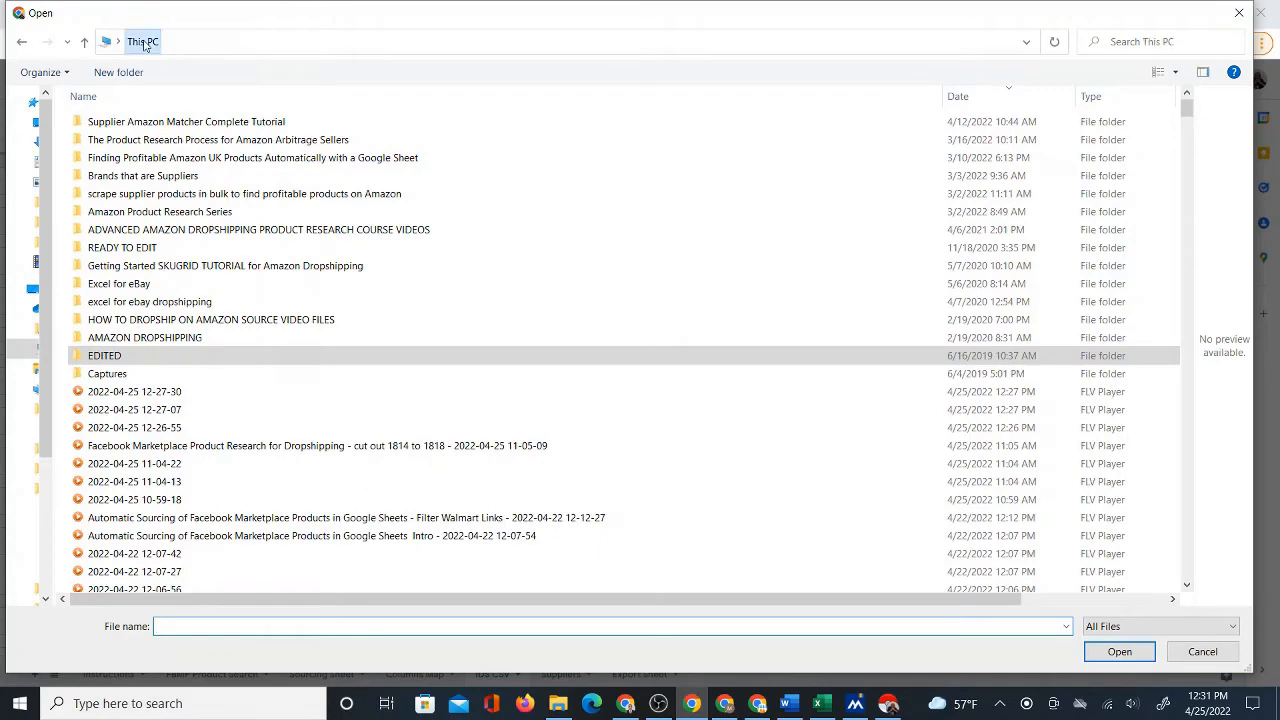
click(782, 149)
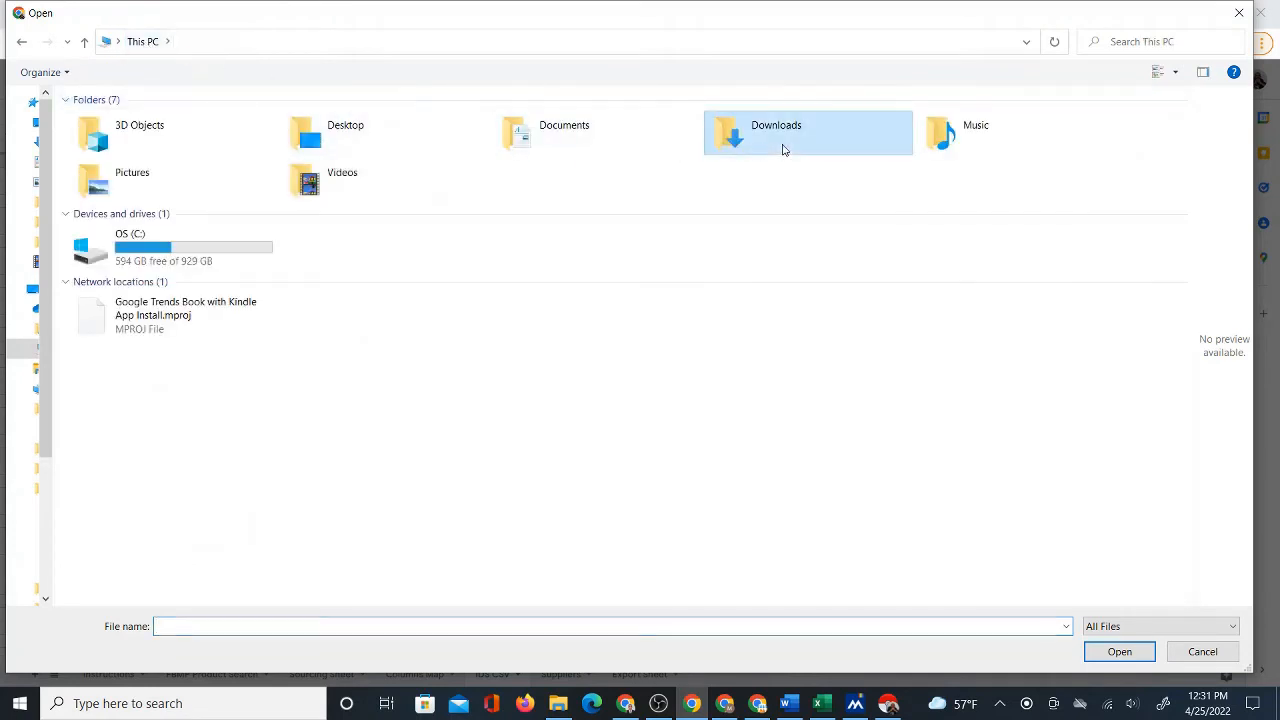
double_click(783, 149)
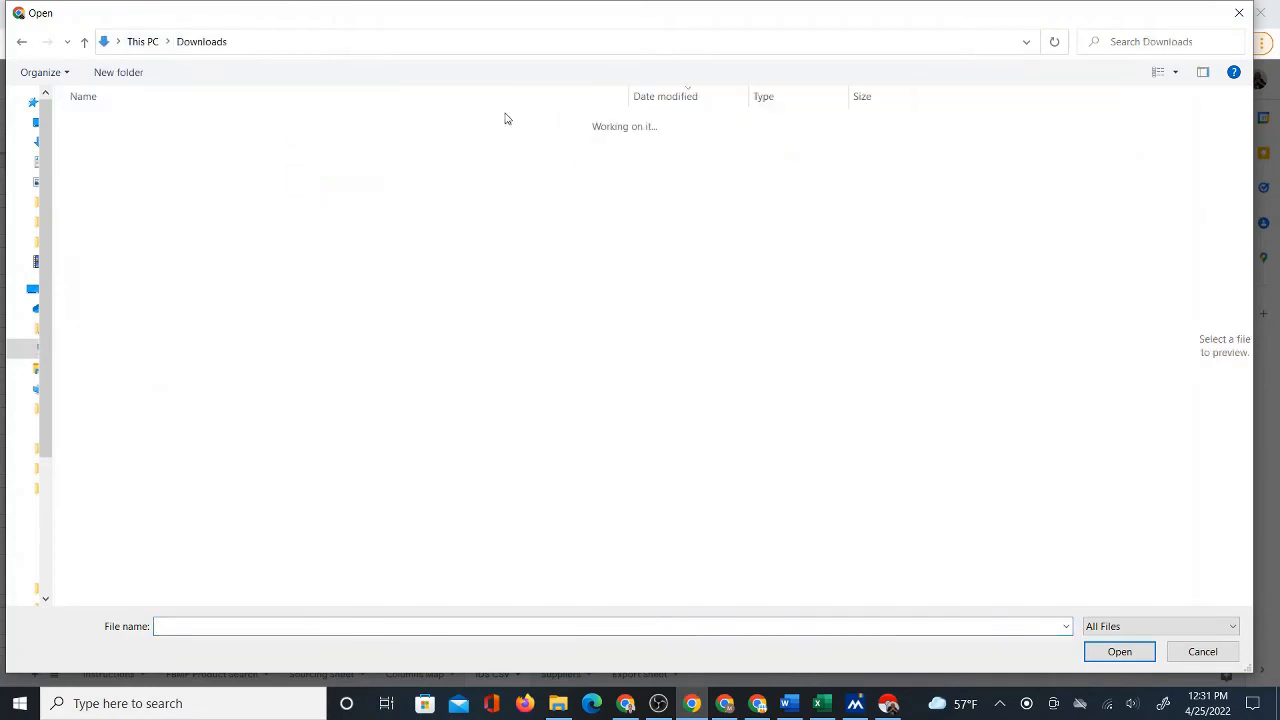
click(140, 143)
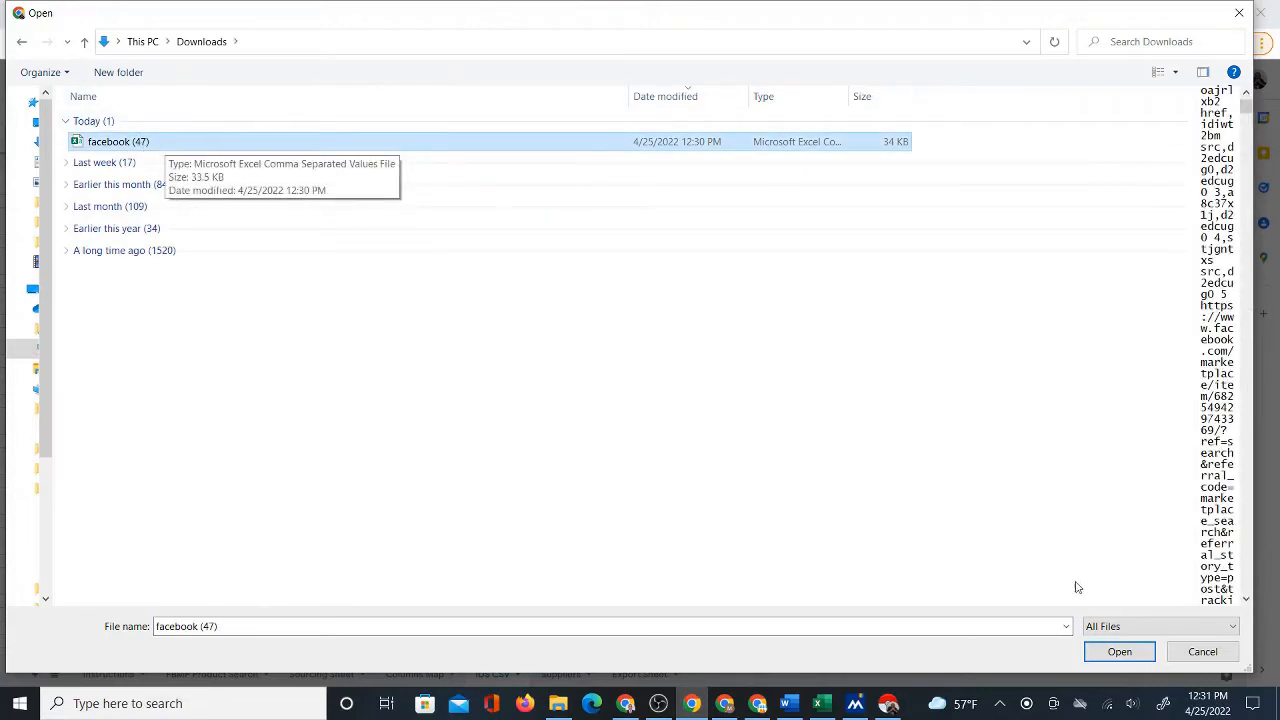
click(1104, 659)
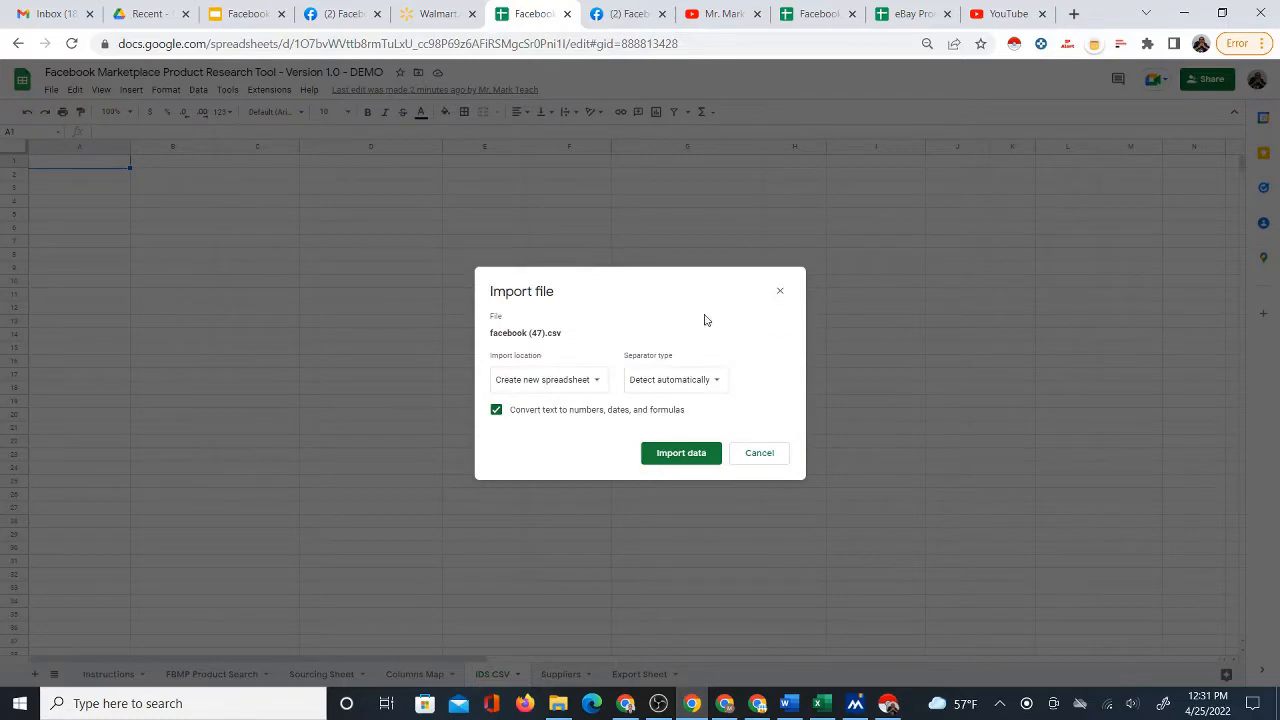
Step: Import the CSV data with the import location set to Replace current sheet
click(594, 379)
click(592, 438)
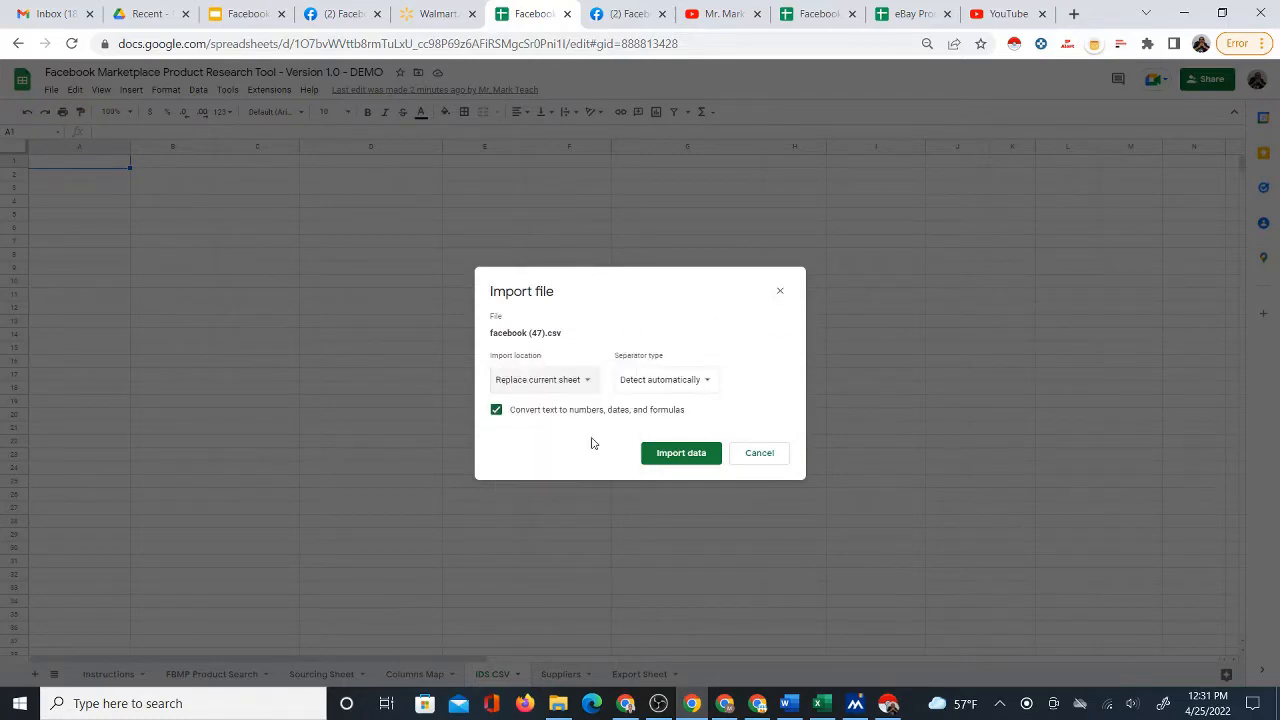
click(667, 454)
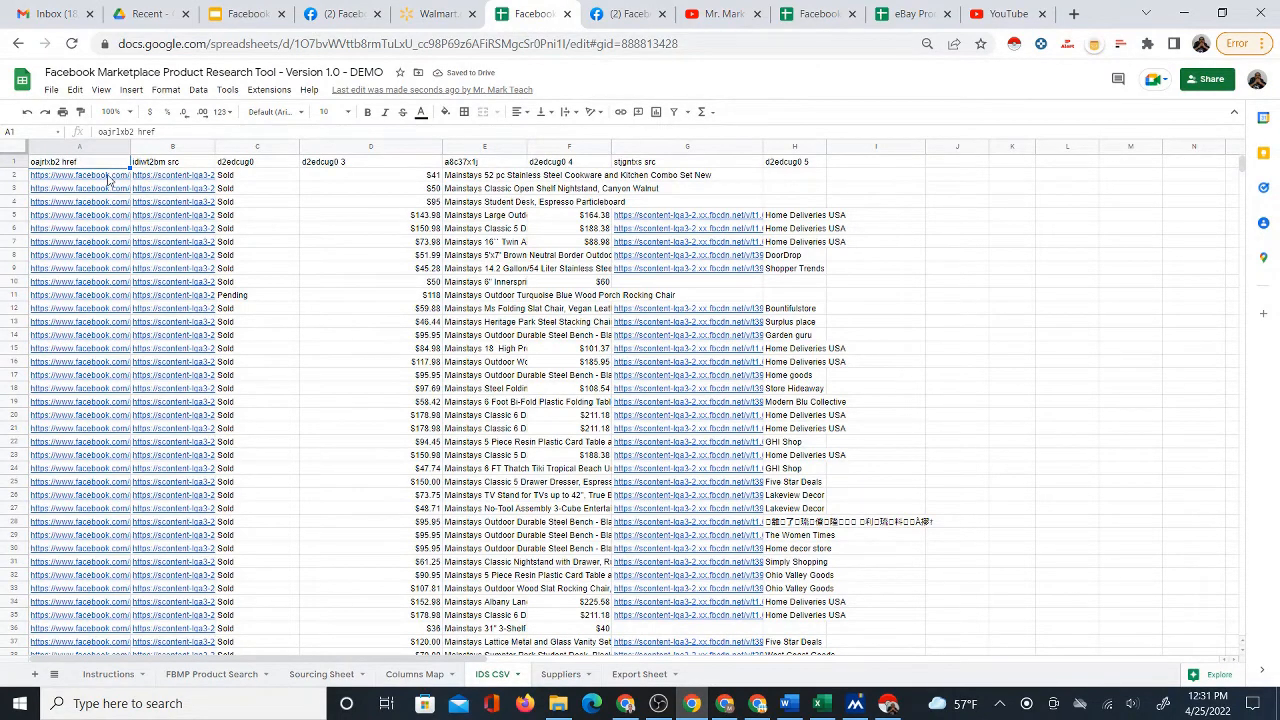
mouse_move(110, 180)
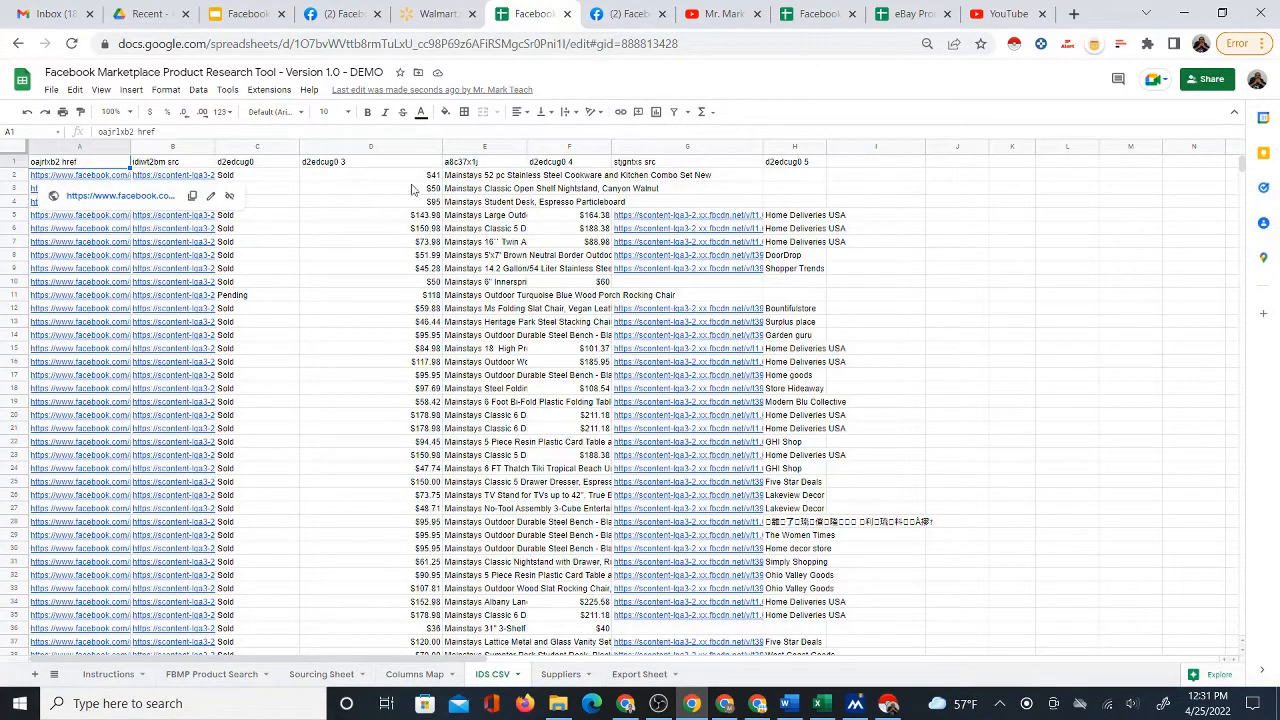
Step: Compare the imported column headings on the IDS CSV sheet with the facebook.com mapping on the Columns Map sheet
click(484, 242)
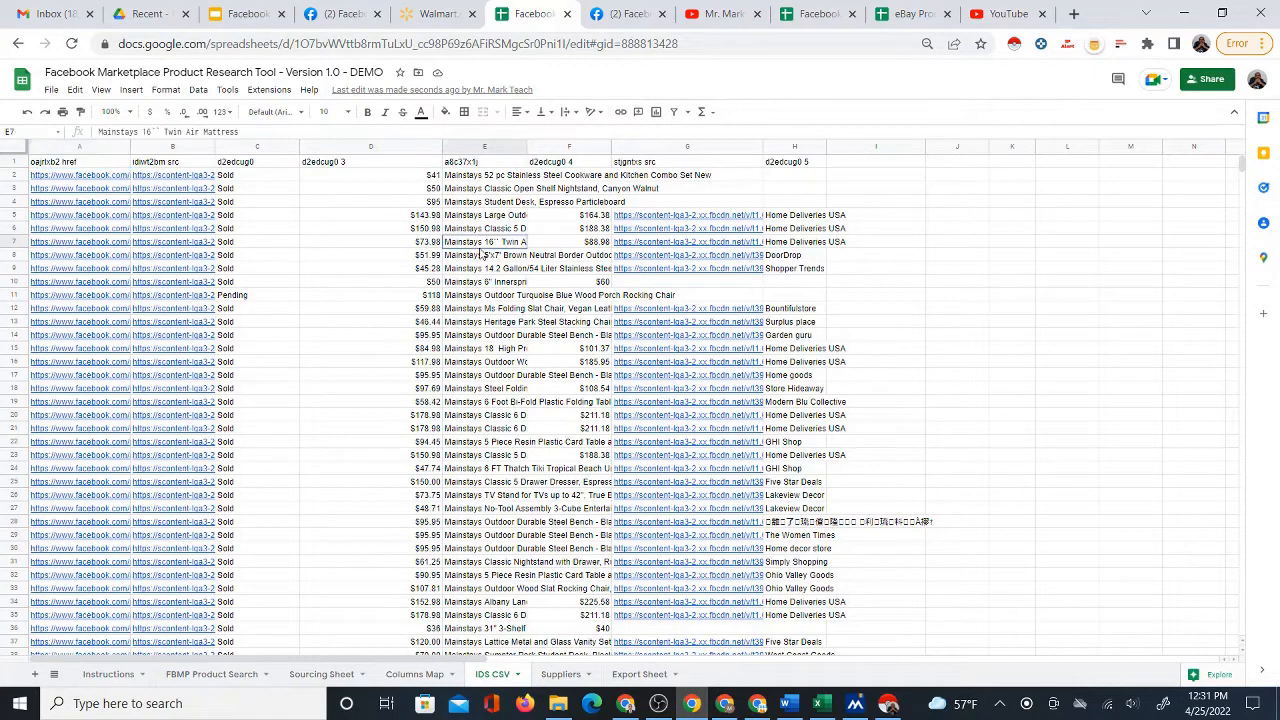
click(420, 676)
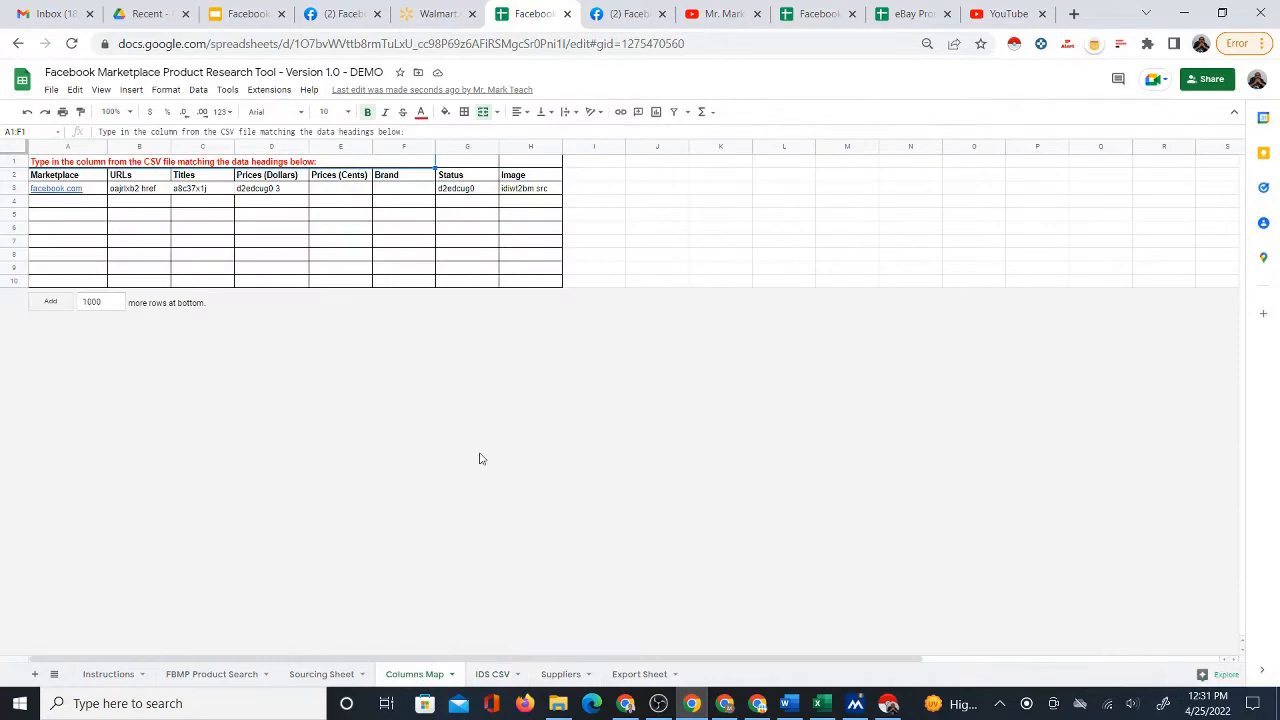
click(490, 674)
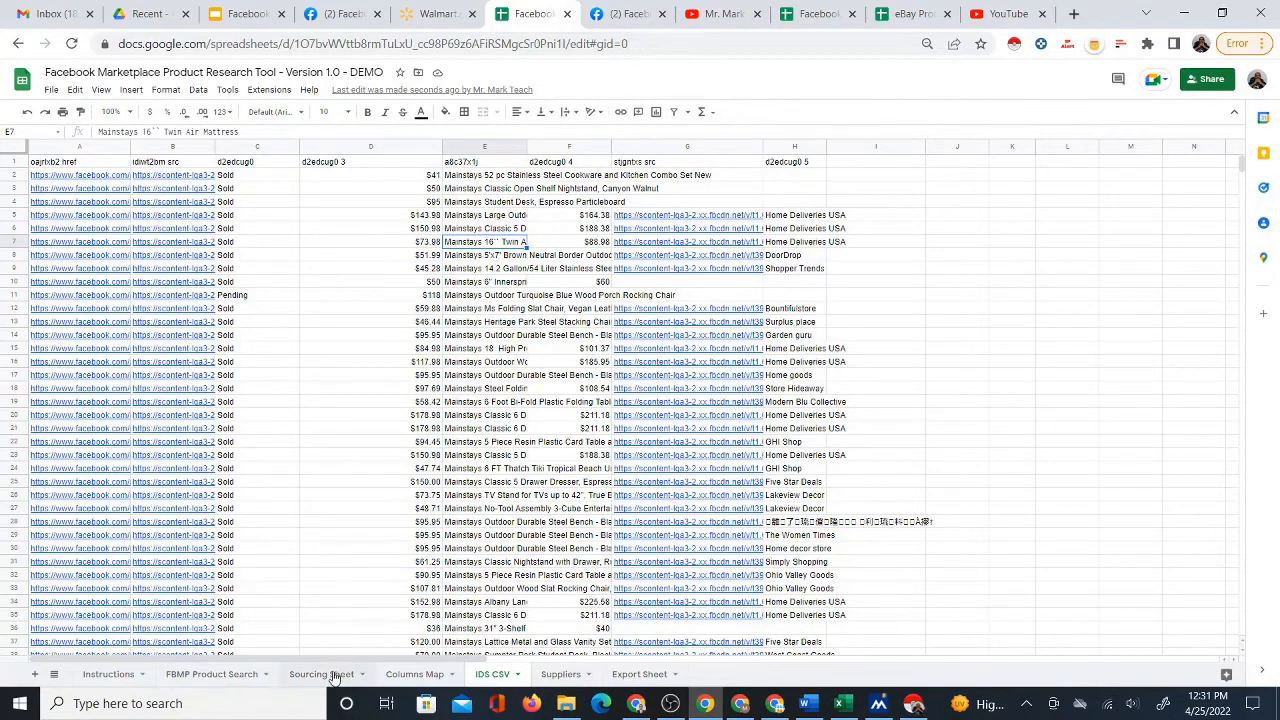
Step: Run the IDS data import on the Sourcing Sheet using the facebook.com map
click(335, 674)
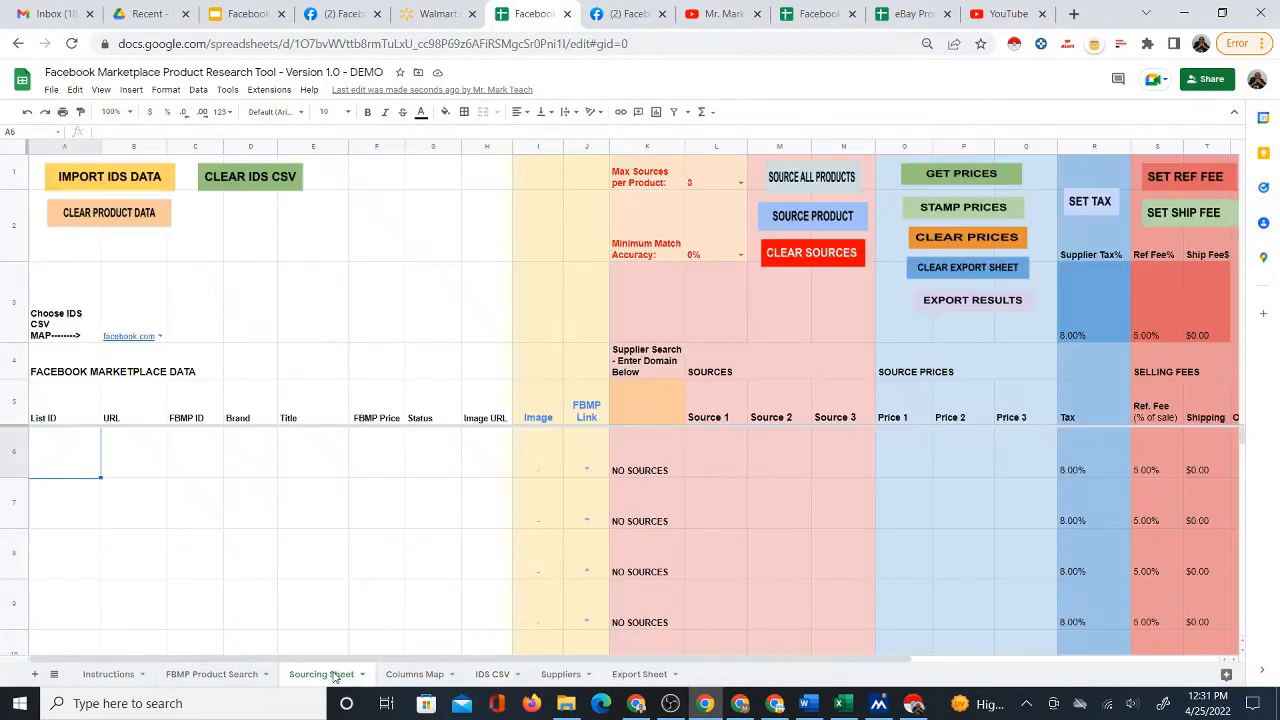
click(88, 180)
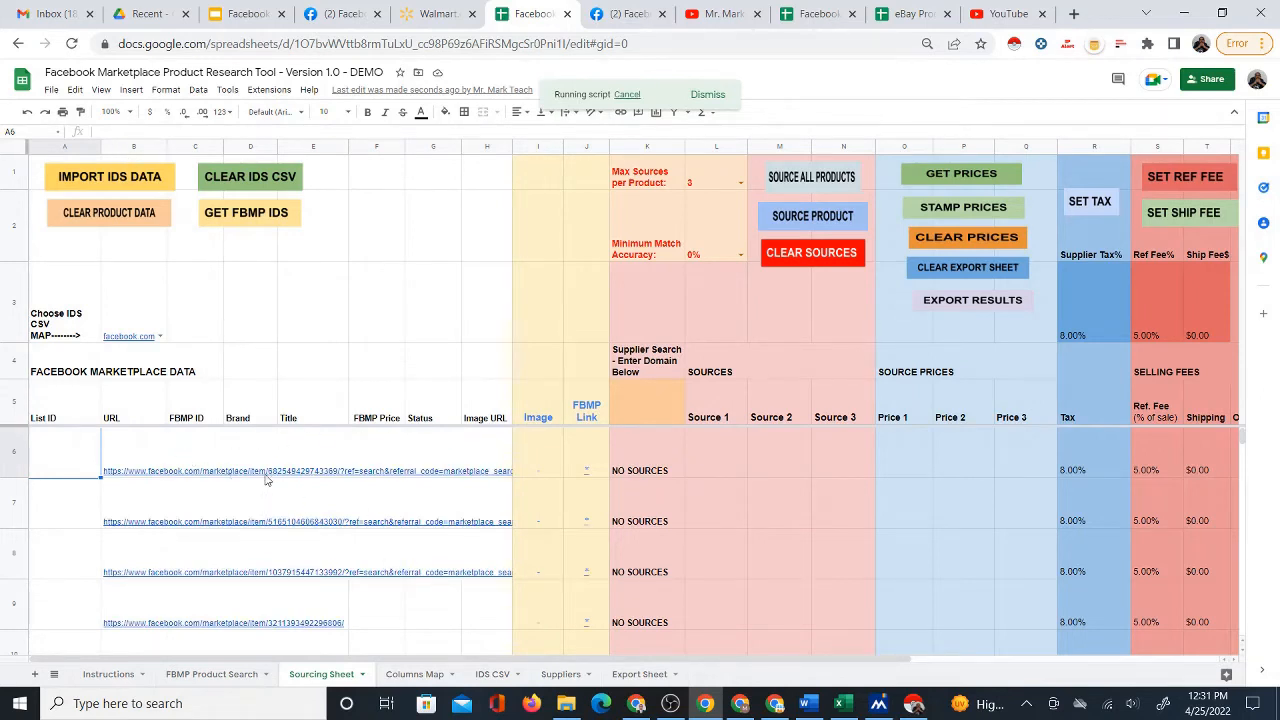
mouse_move(131, 470)
Step: View the row 6 product's Facebook Marketplace listing through its FBMP link, and return to the Sourcing Sheet
click(596, 463)
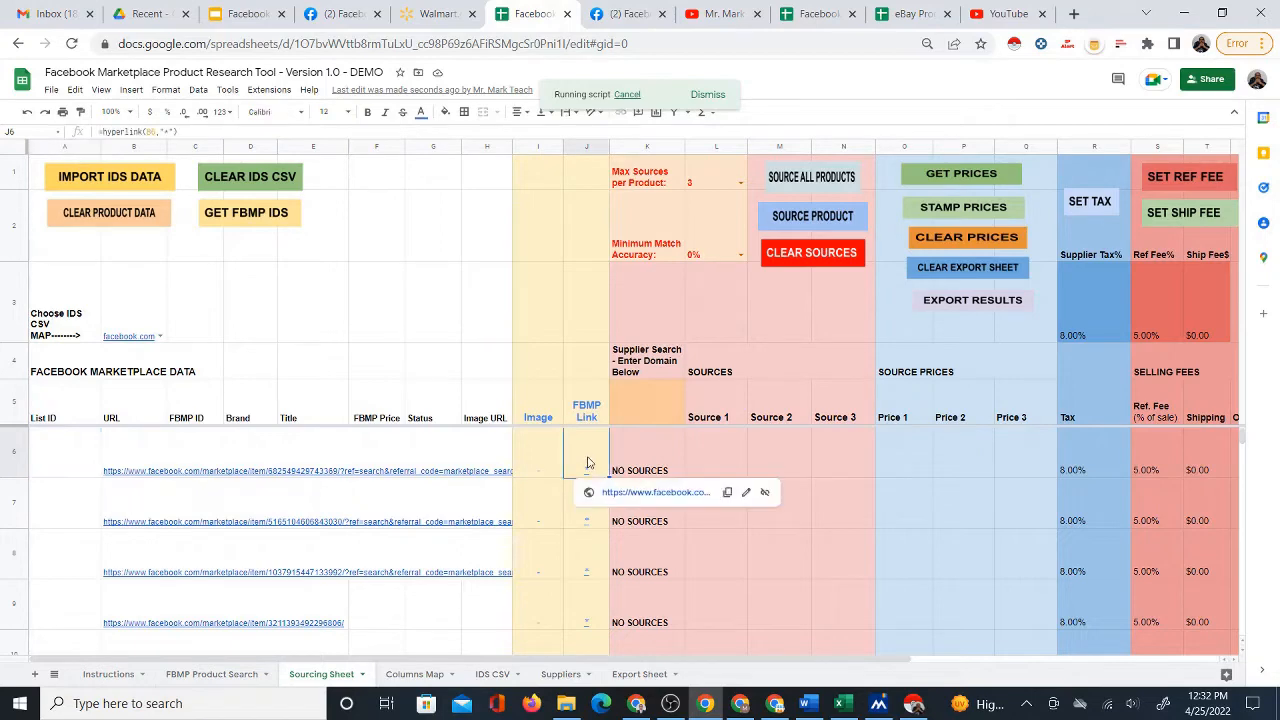
click(632, 491)
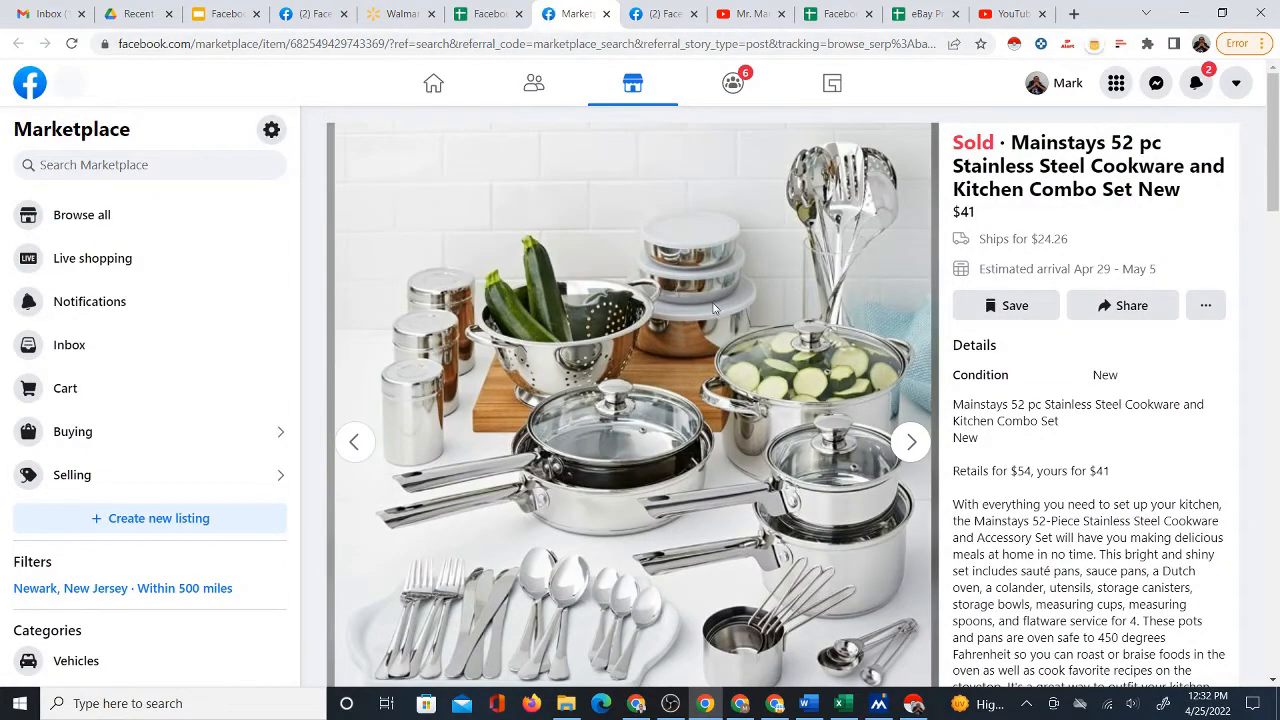
click(480, 14)
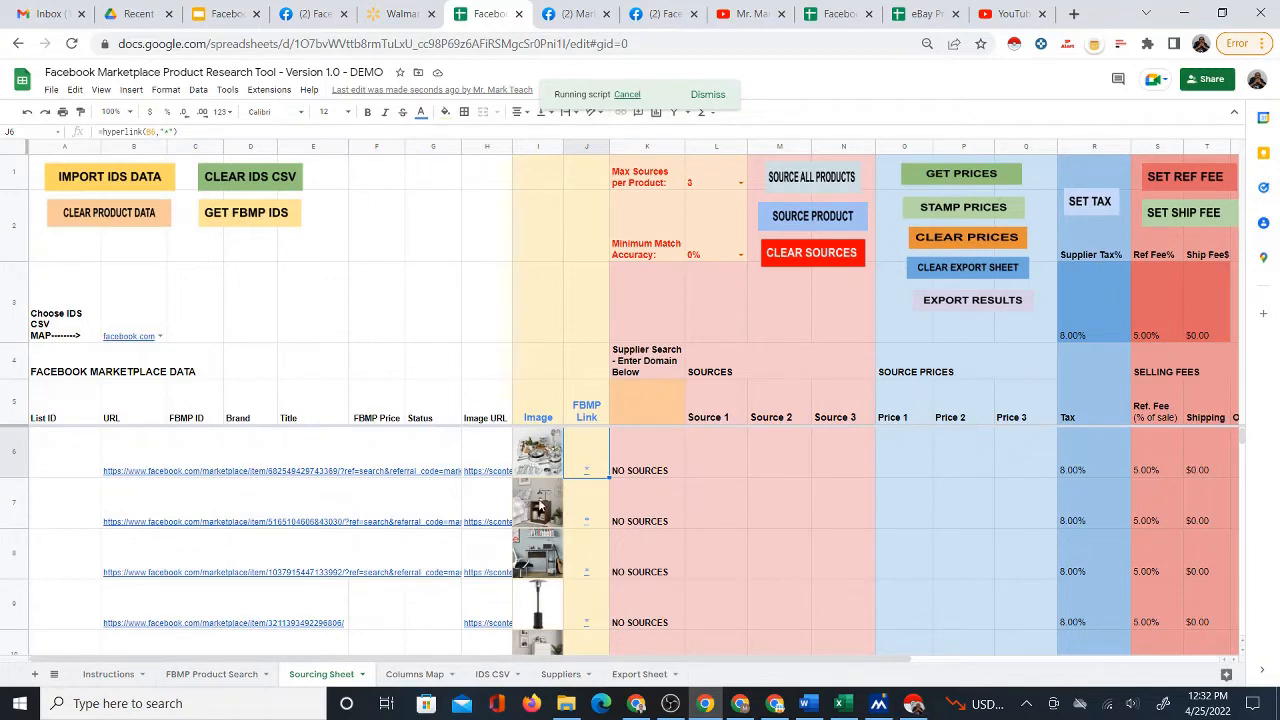
click(588, 521)
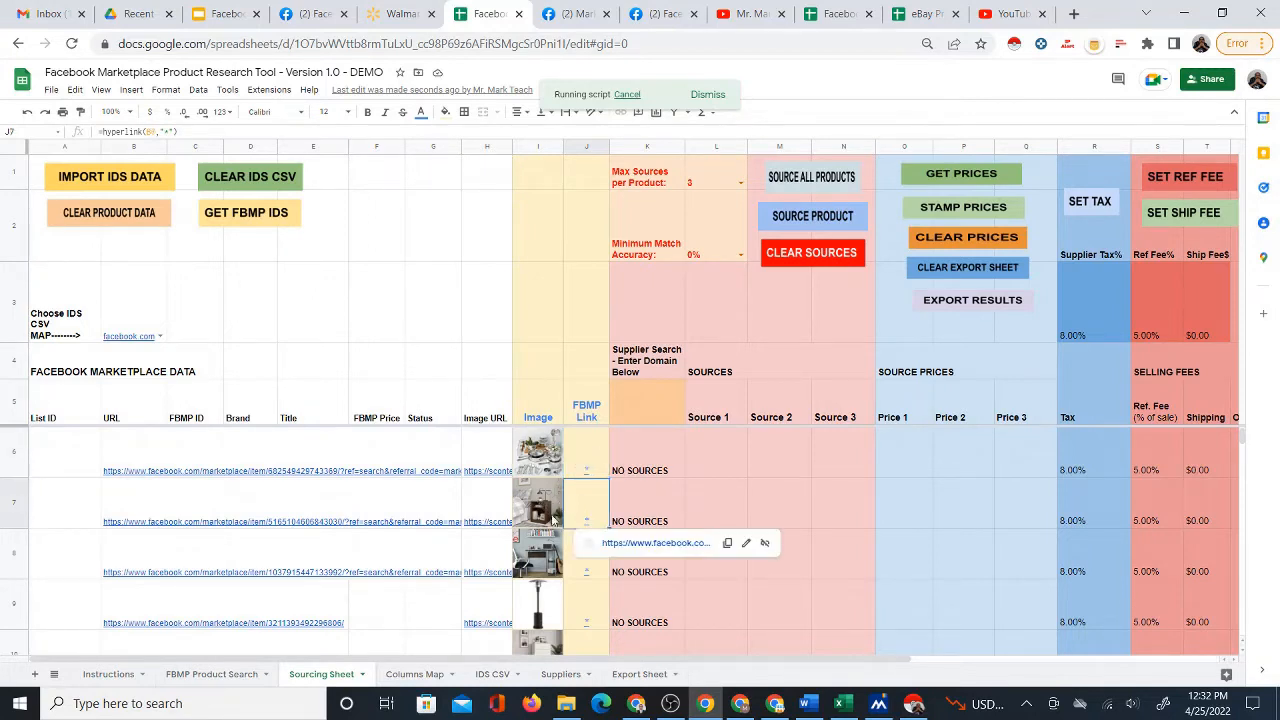
click(585, 453)
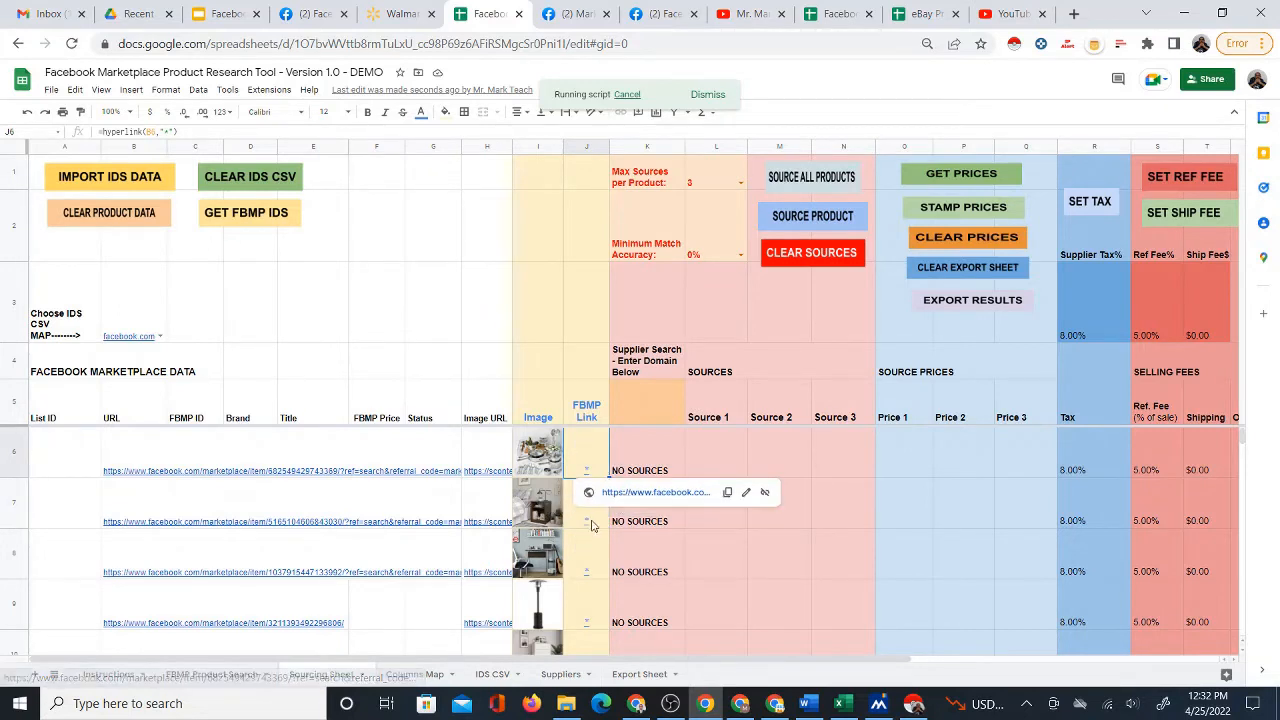
click(592, 560)
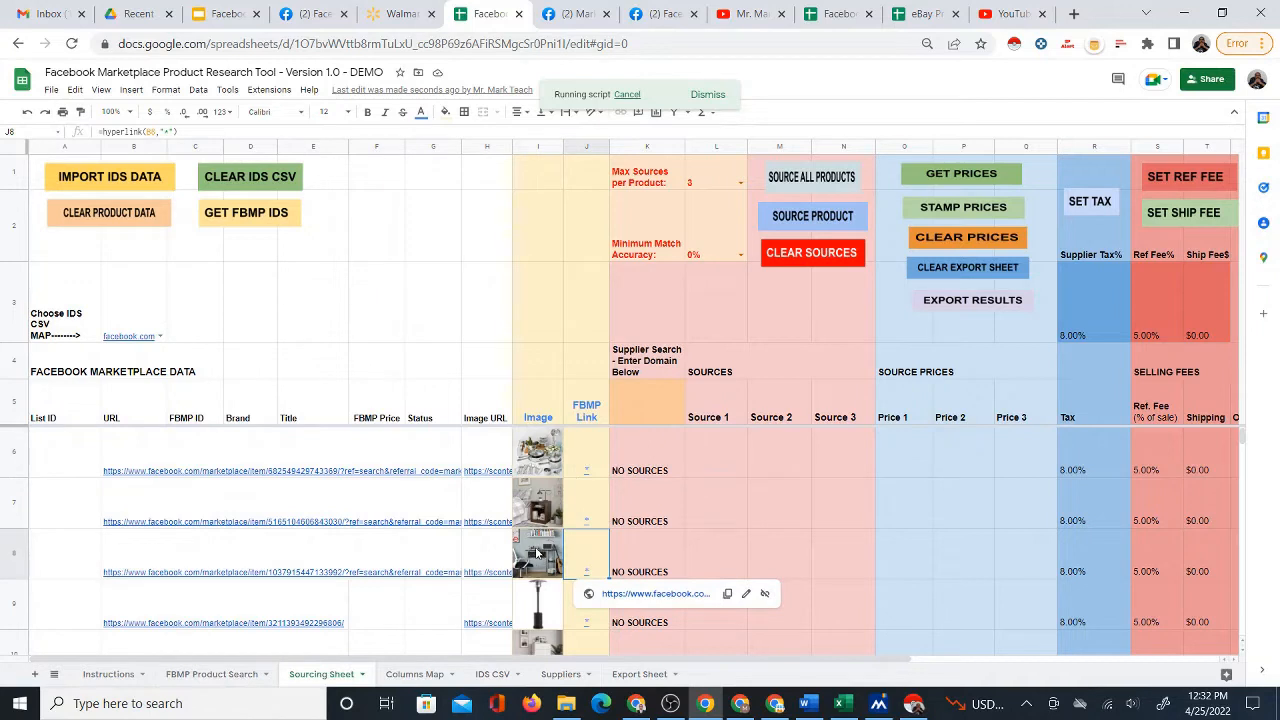
click(587, 460)
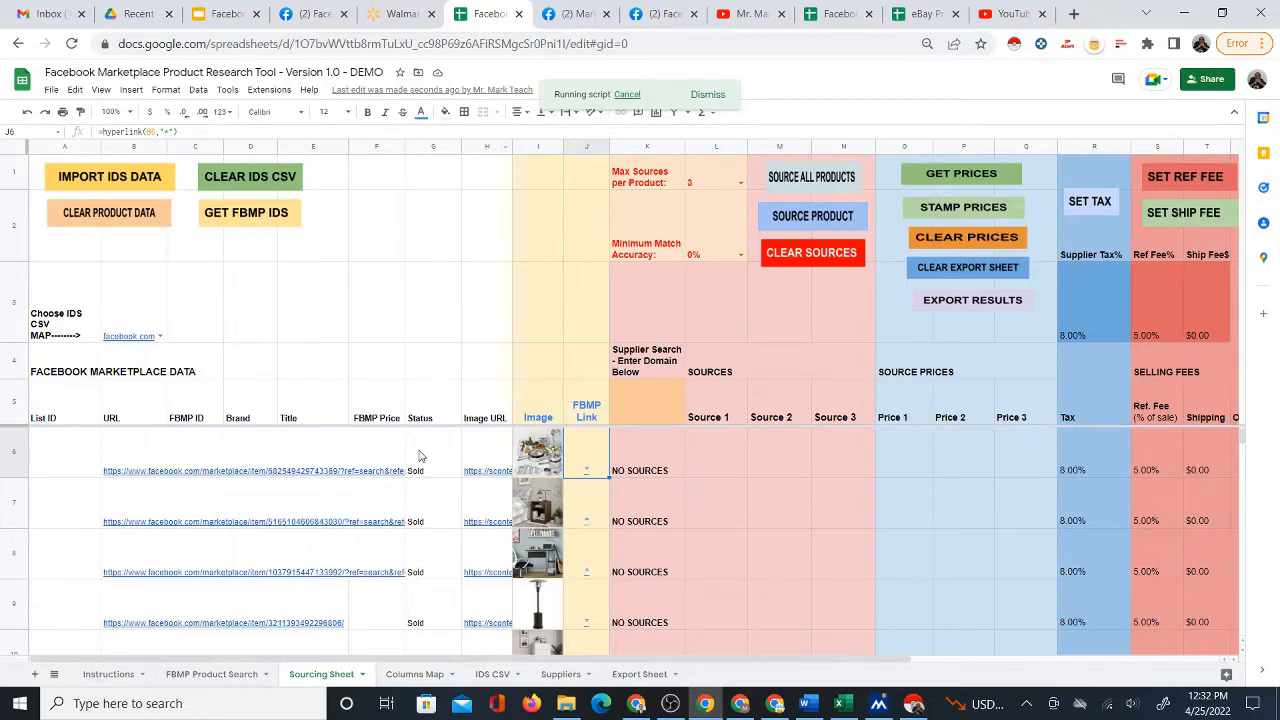
click(706, 467)
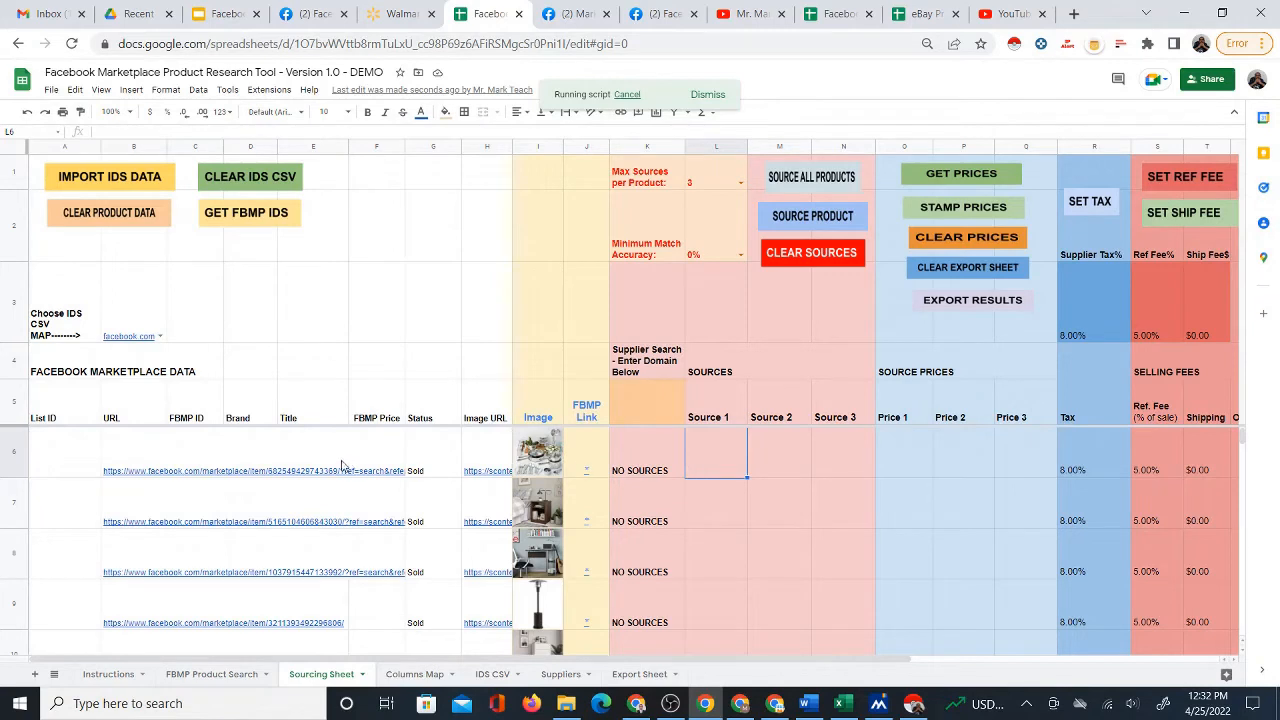
Step: Extract the Facebook Marketplace IDs from the listing URLs into the FBMP ID column, starting at cell C6
click(199, 455)
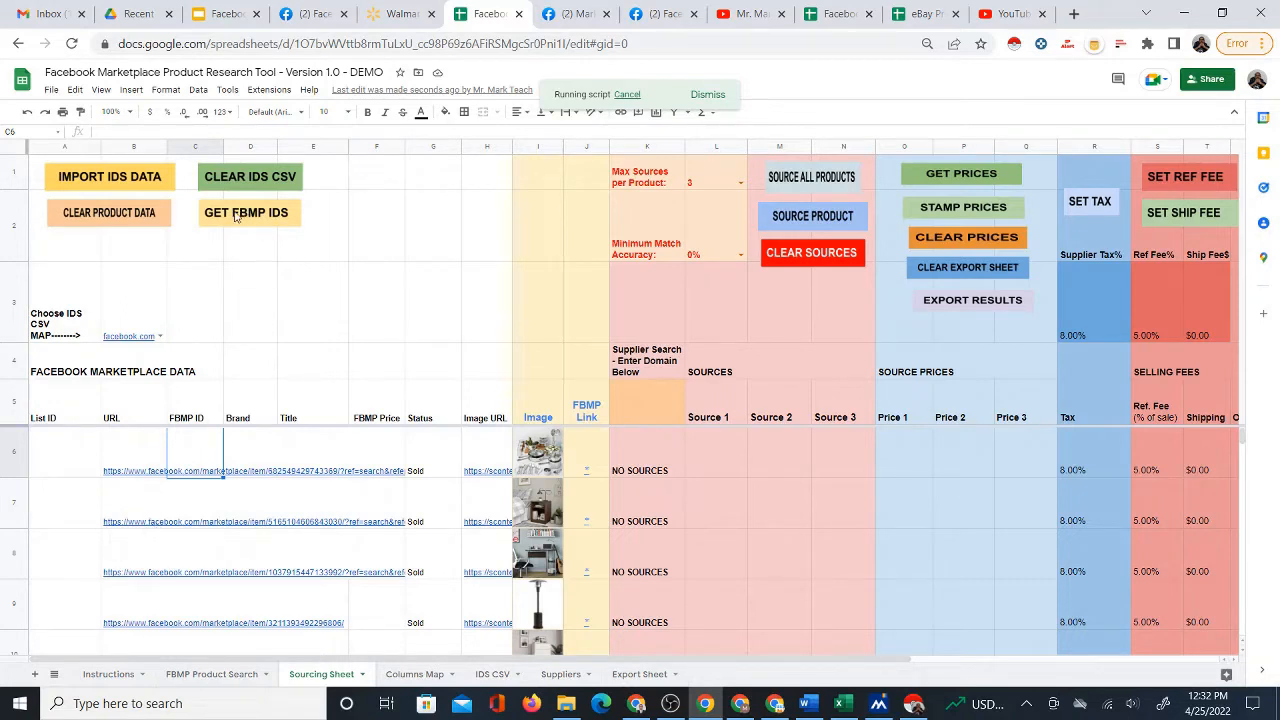
click(246, 222)
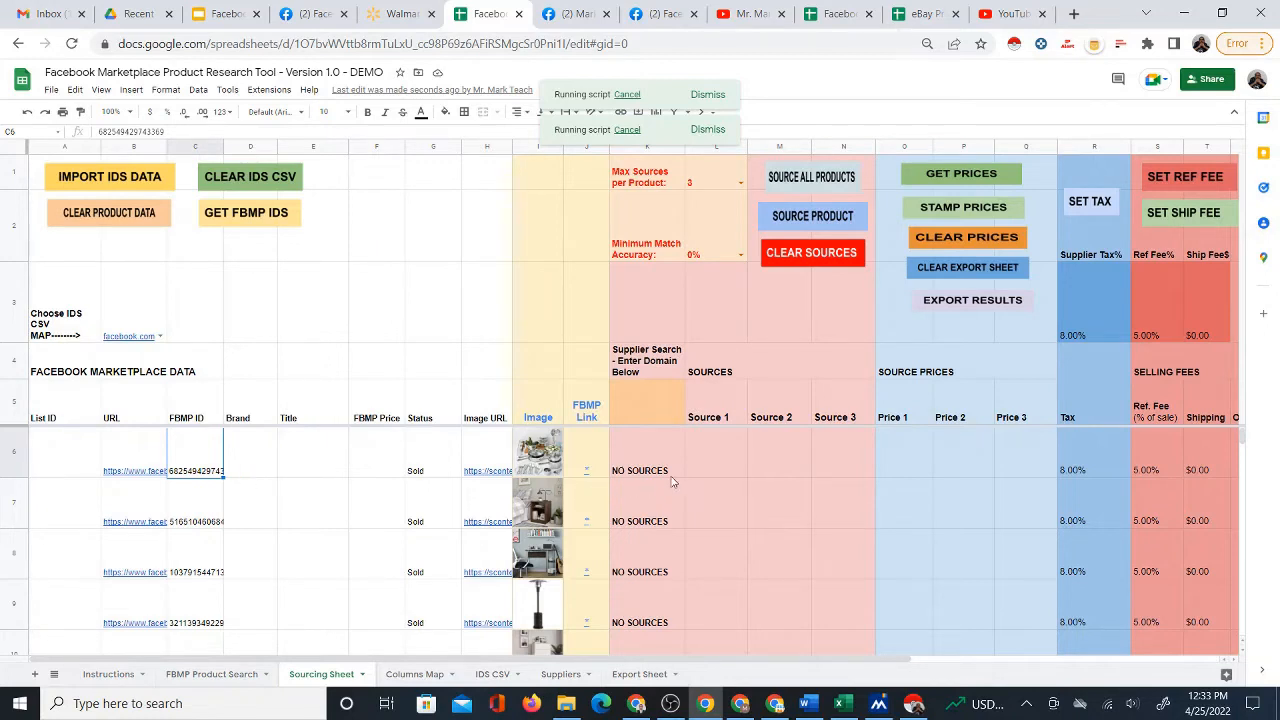
click(726, 459)
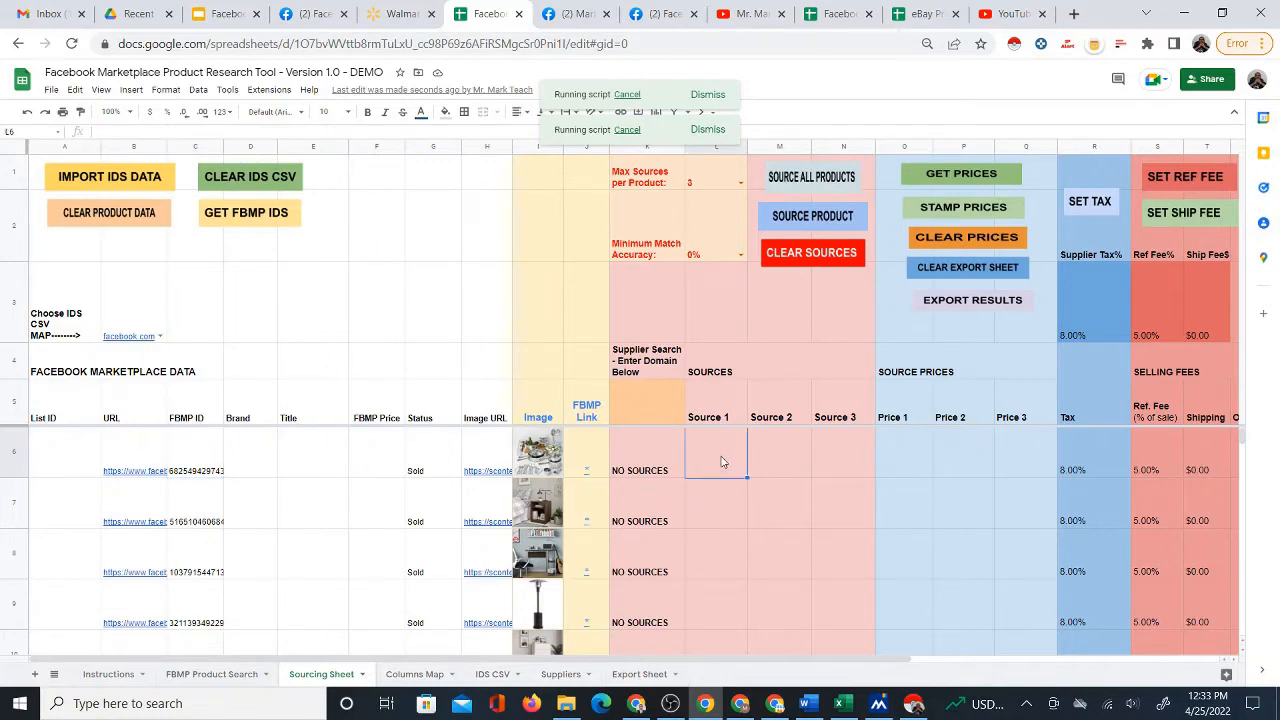
Step: View the row 7 nightstand's Marketplace listing through its FBMP link, and return to the spreadsheet
click(590, 515)
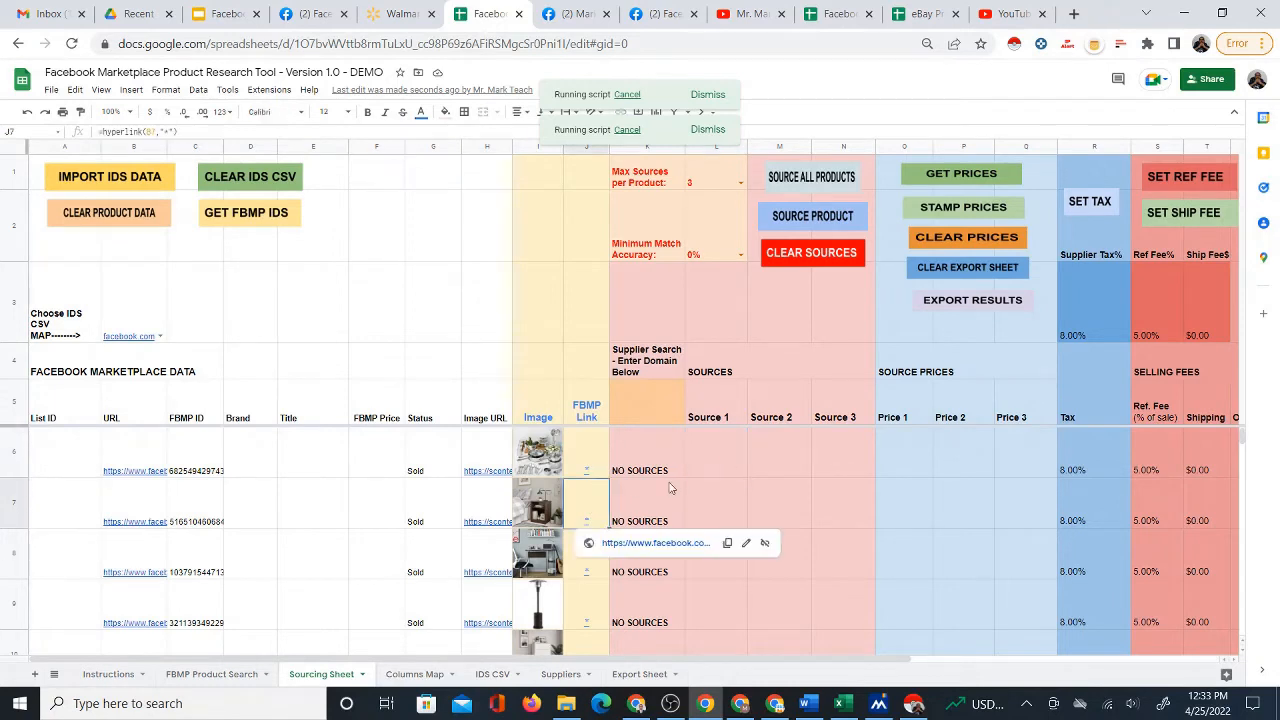
click(616, 543)
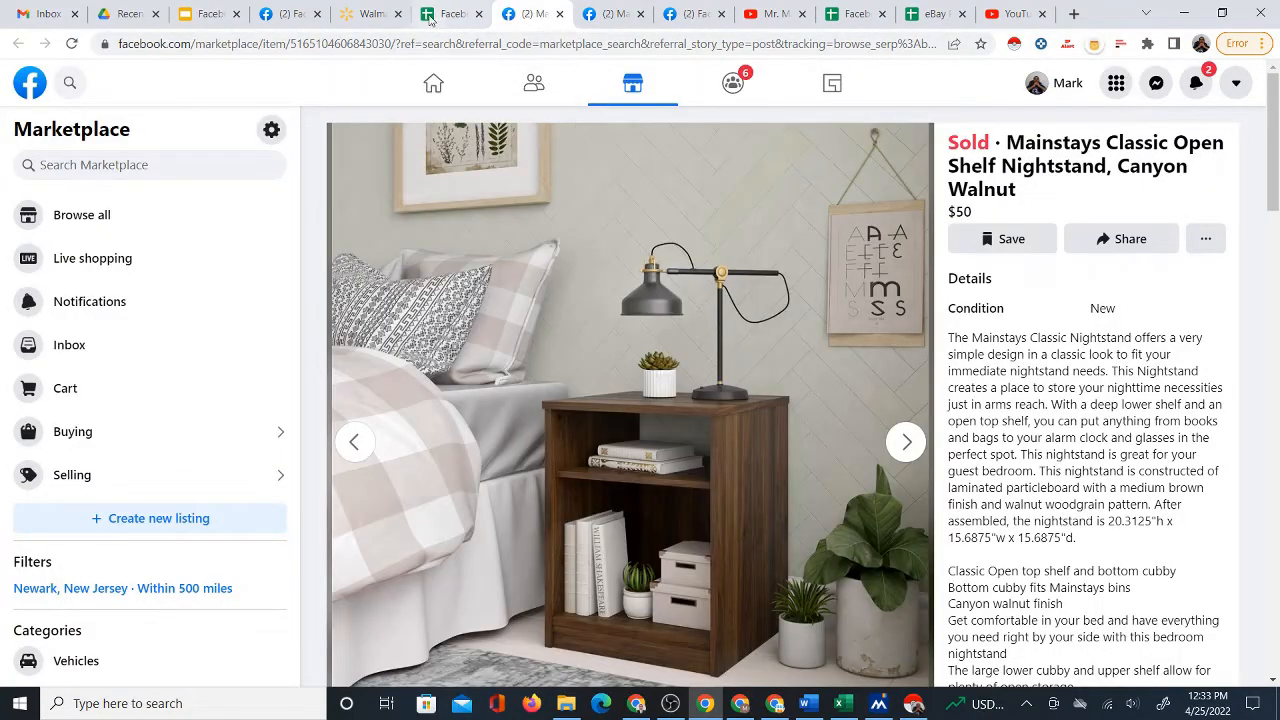
click(446, 15)
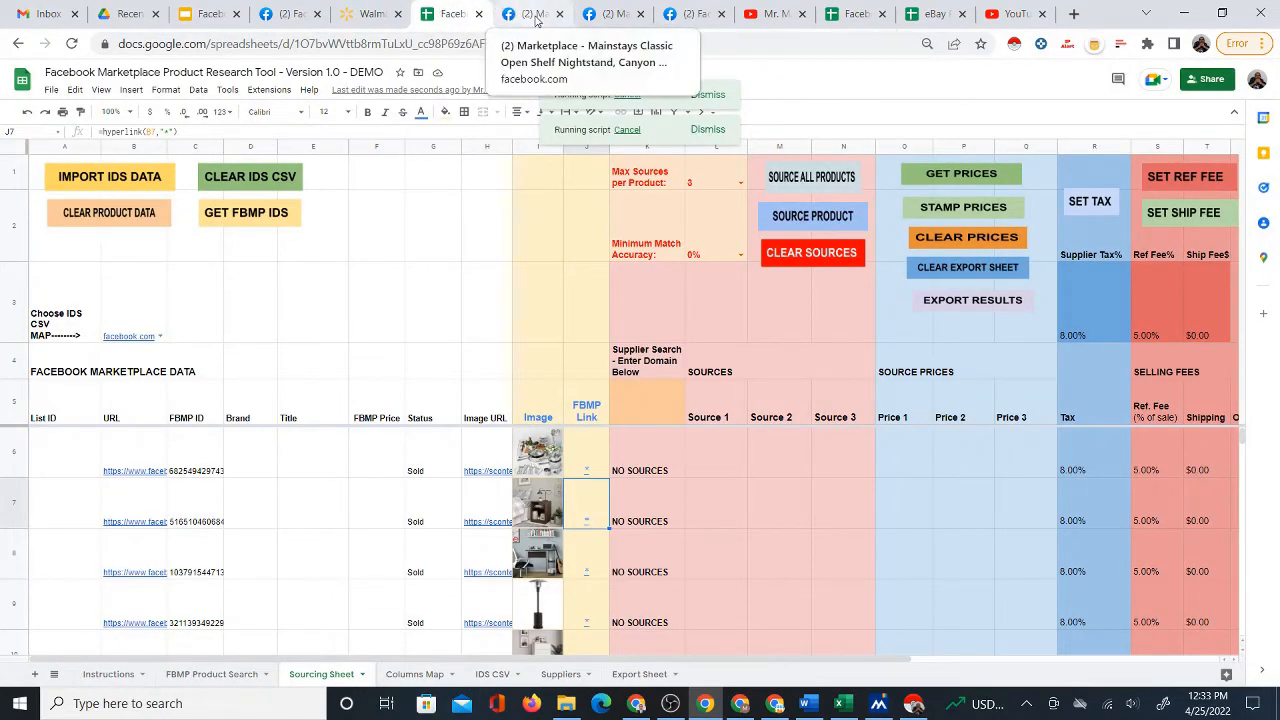
Step: Open the row 8 listing, search Google for its title "Mainstays Student Desk, Espresso Particleboard", and return to the Sourcing Sheet
click(592, 567)
click(616, 596)
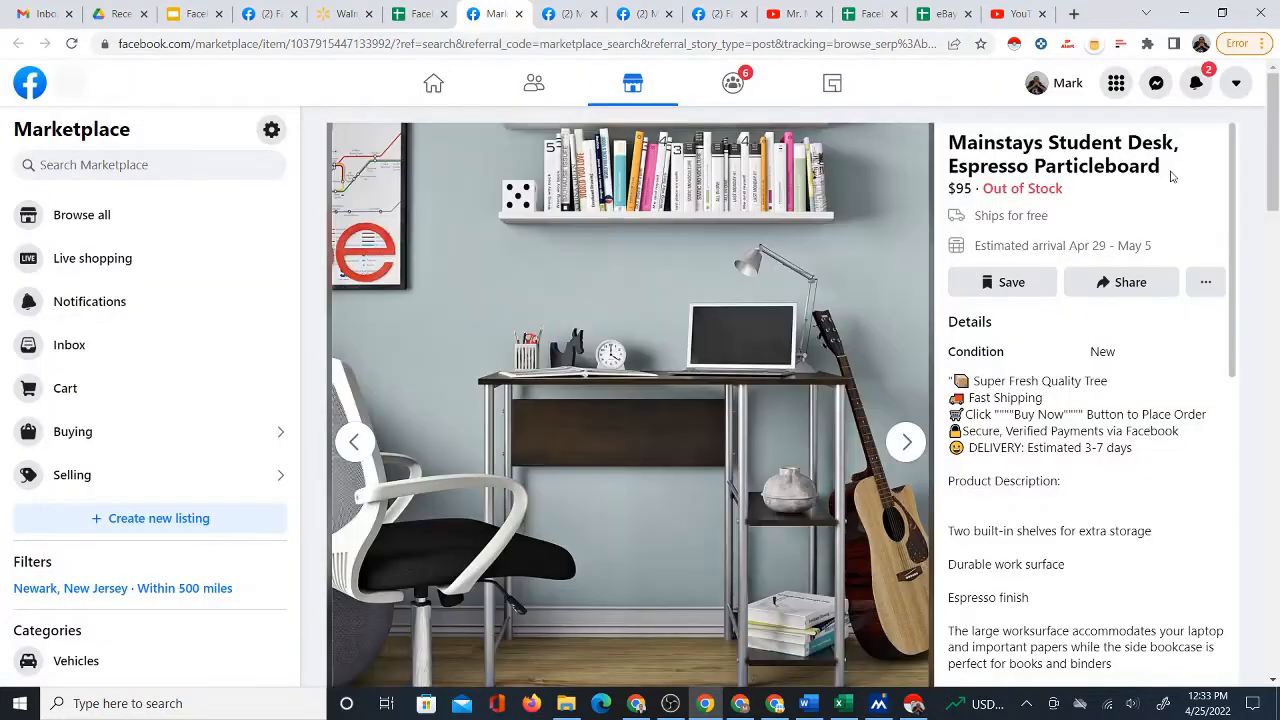
drag(1173, 176, 935, 145)
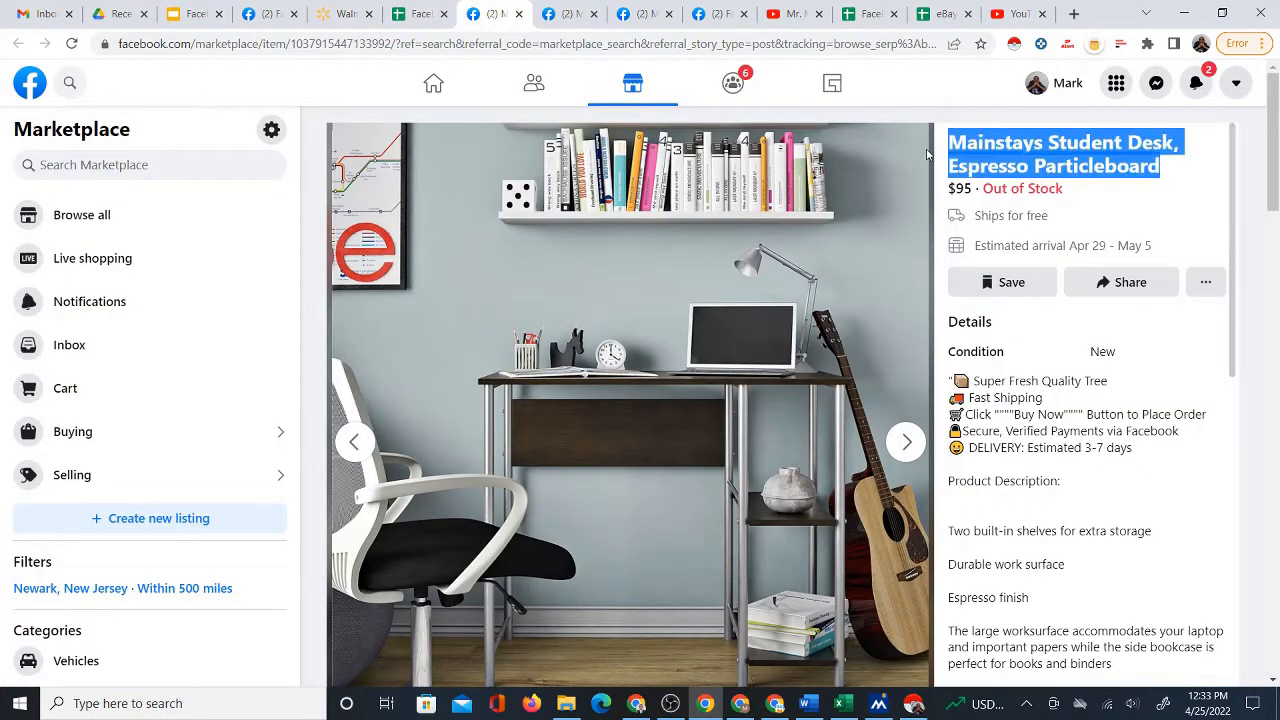
right_click(975, 142)
click(976, 188)
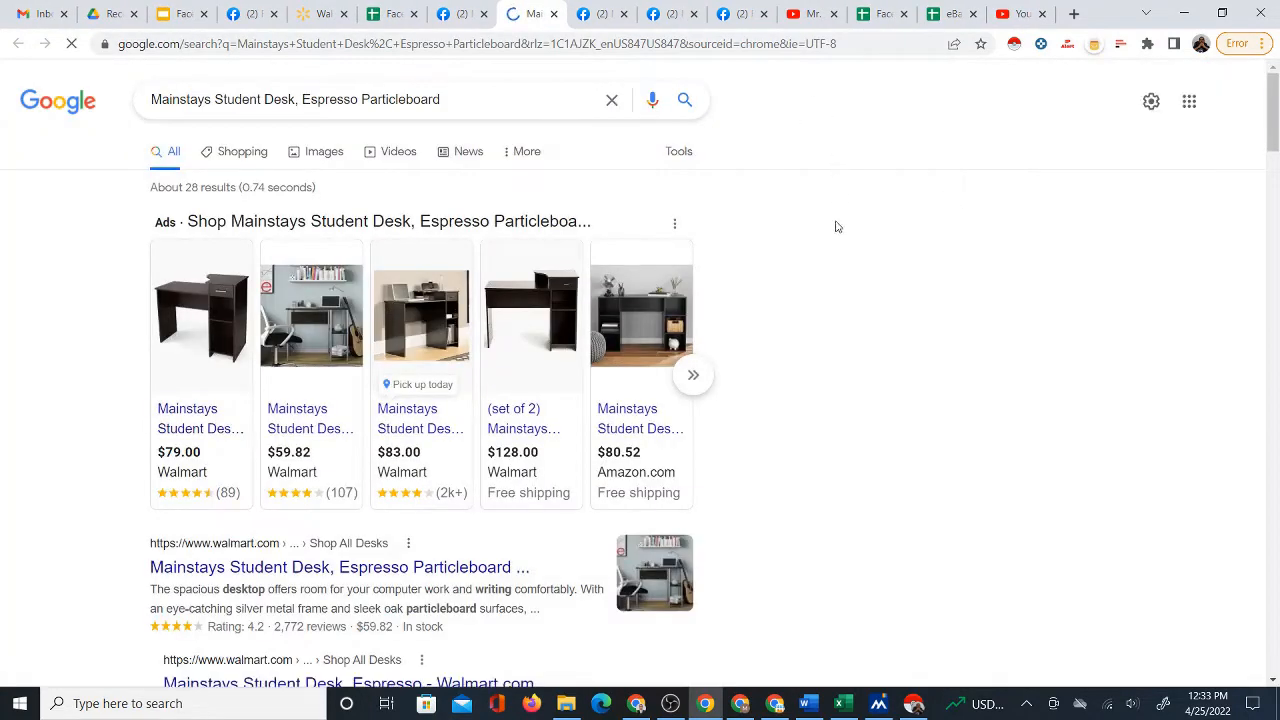
click(392, 14)
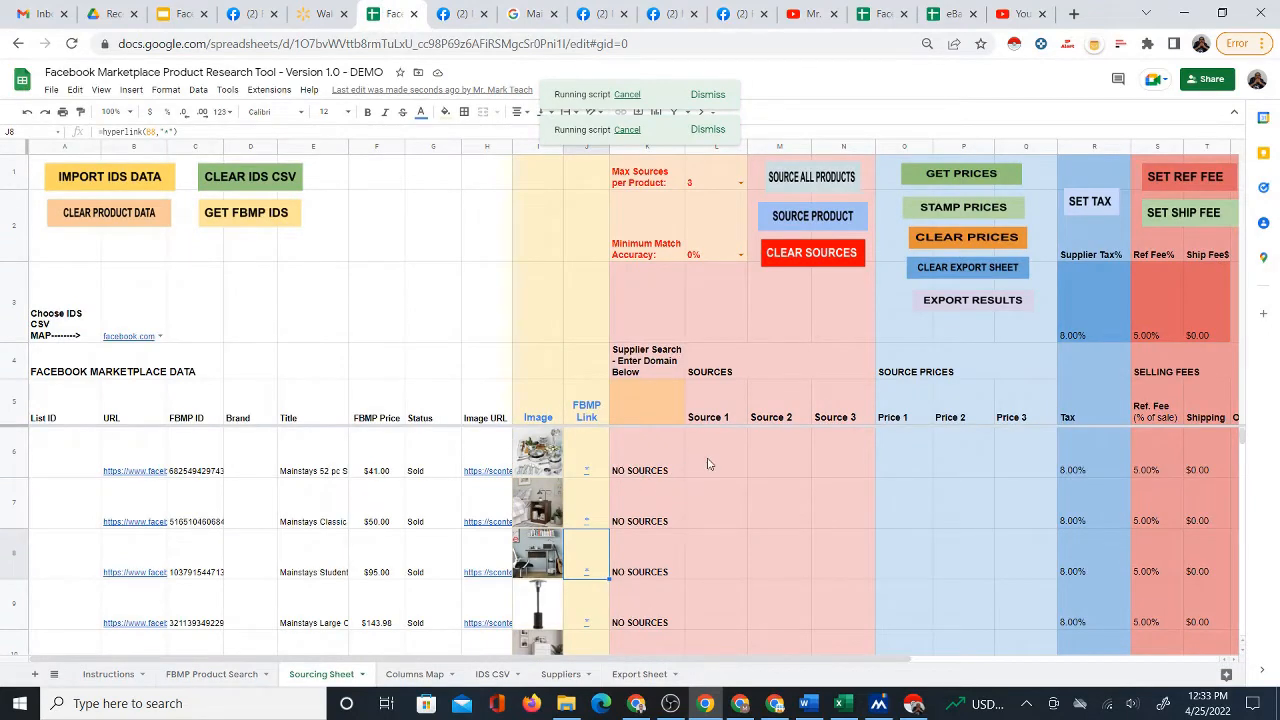
Step: Run sourcing for all products starting from row 6, and review the source links filled in down the sheet
click(708, 463)
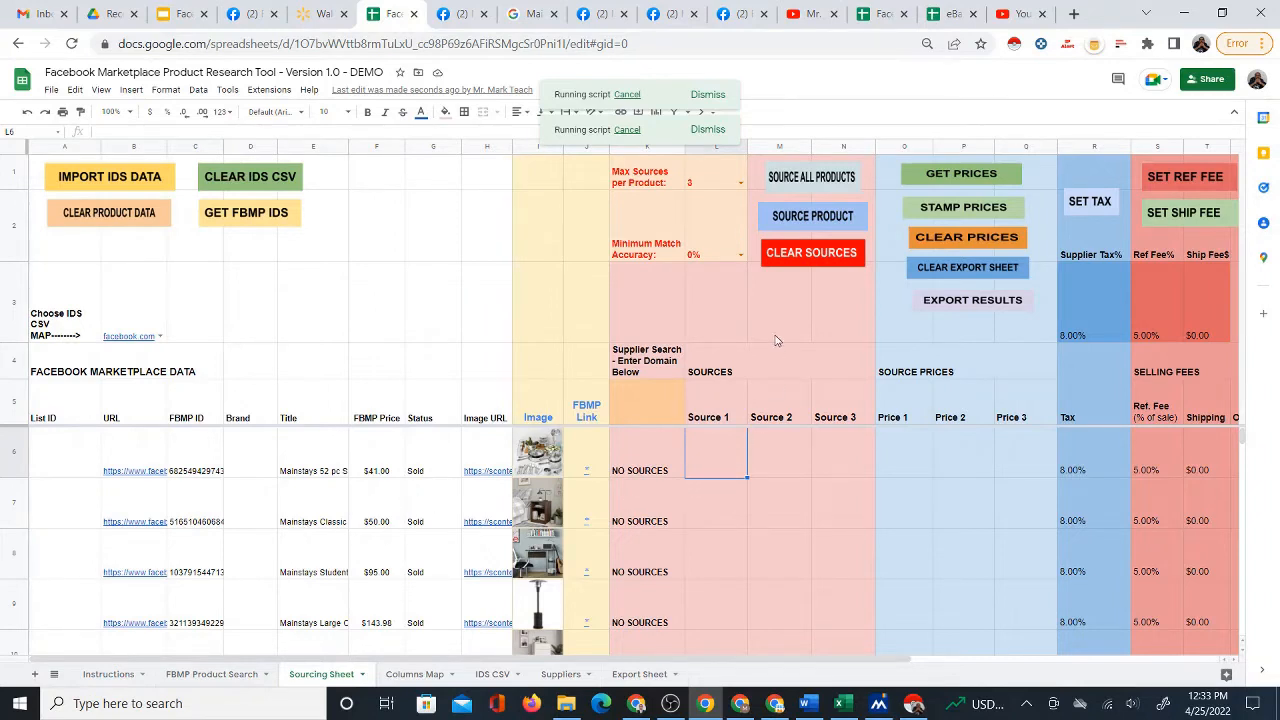
click(795, 178)
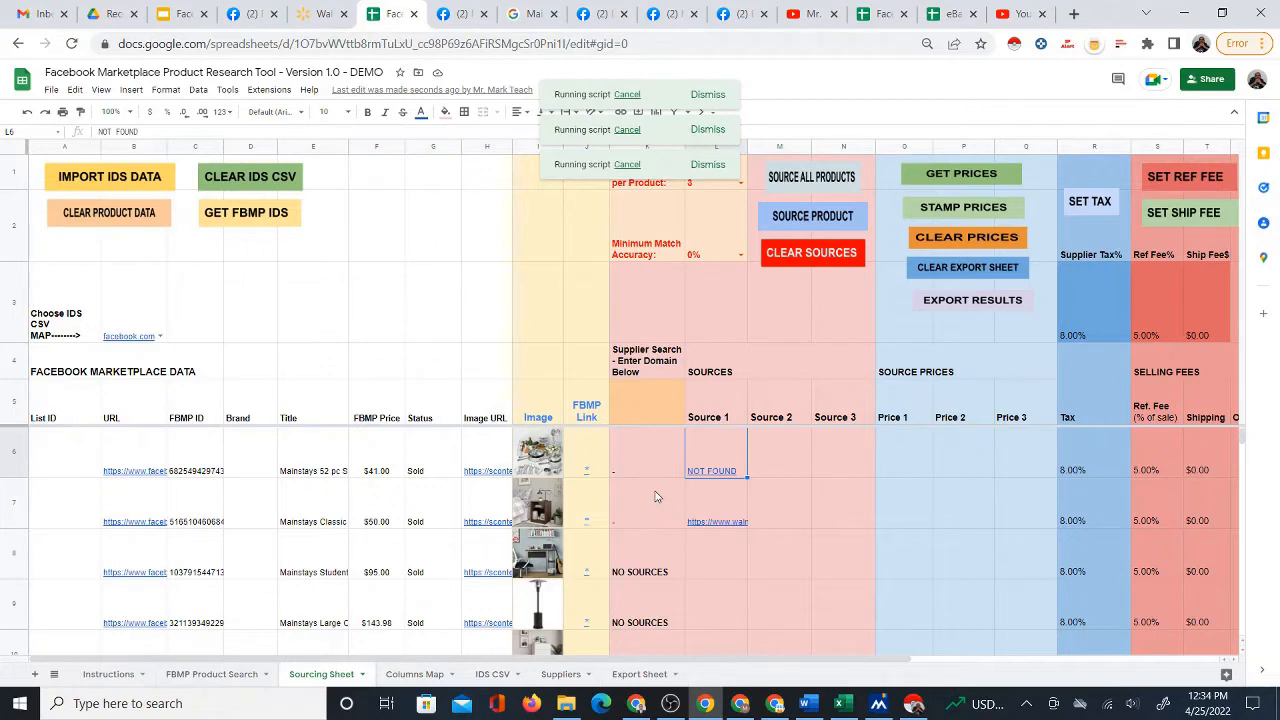
click(733, 558)
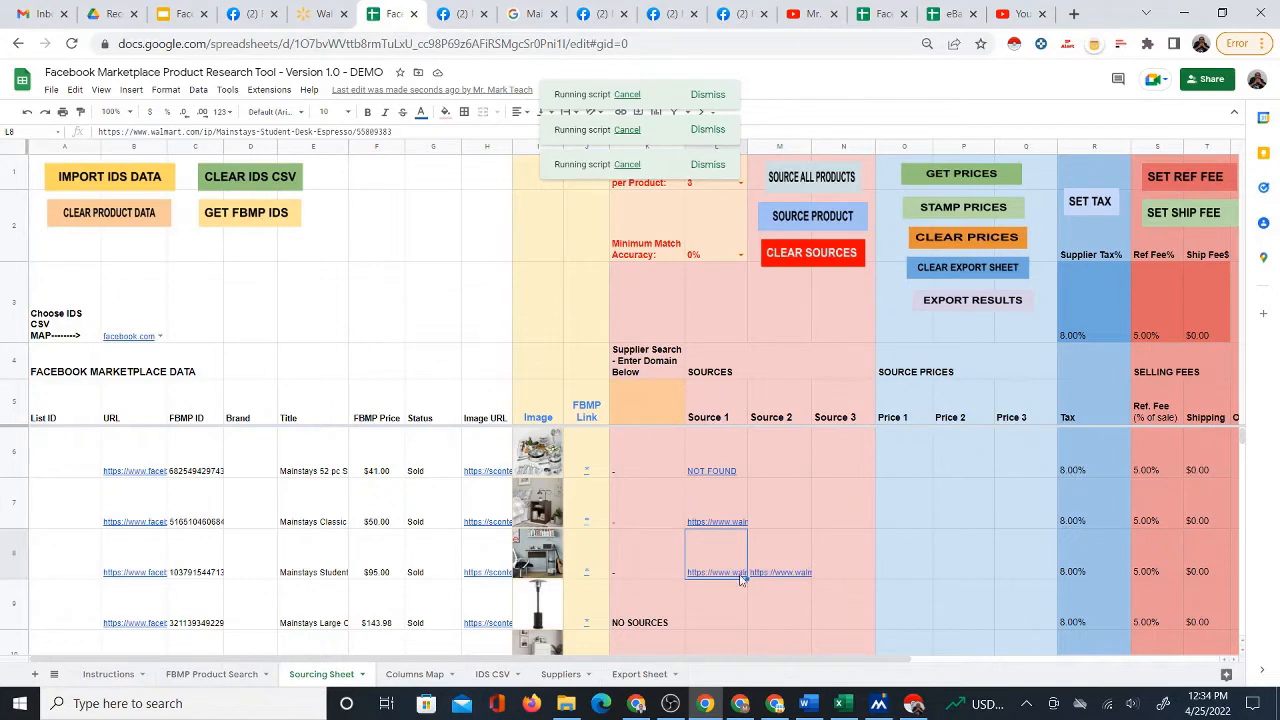
scroll(760, 613, down, 3)
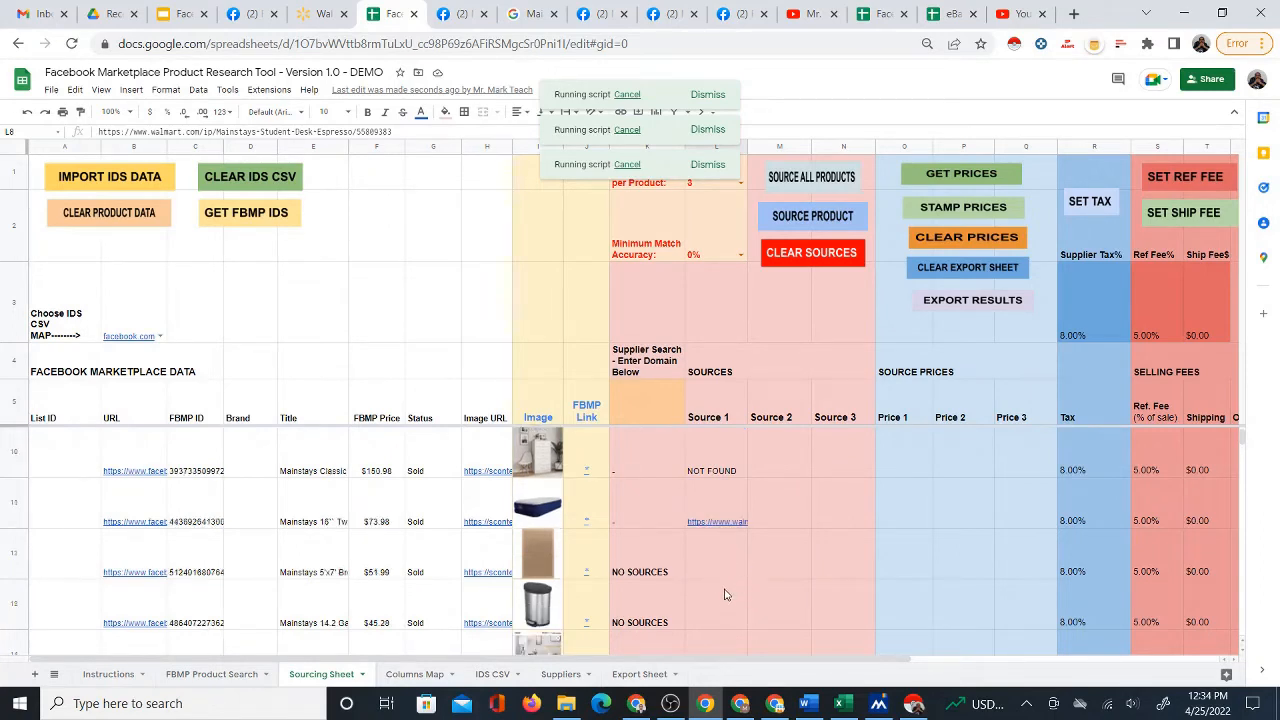
scroll(744, 541, up, 1)
scroll(744, 541, up, 2)
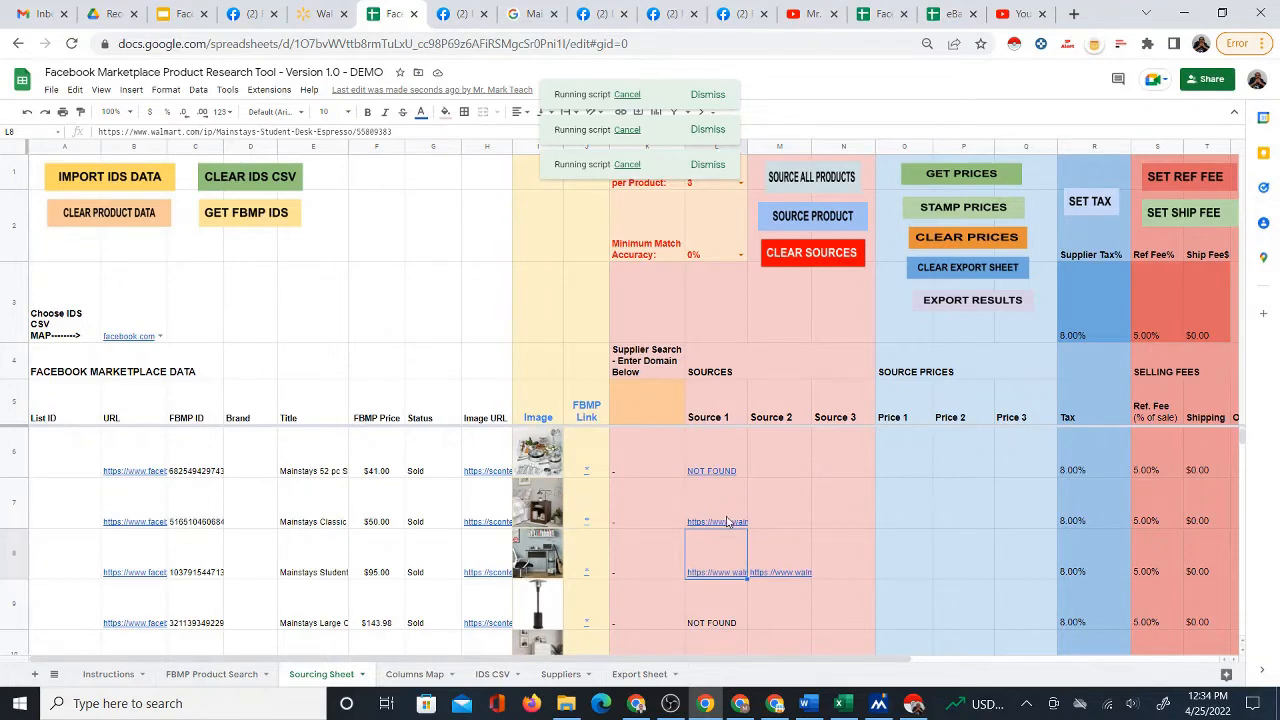
Step: Enter walmart.com as the Supplier Search domain in cell K5
click(656, 410)
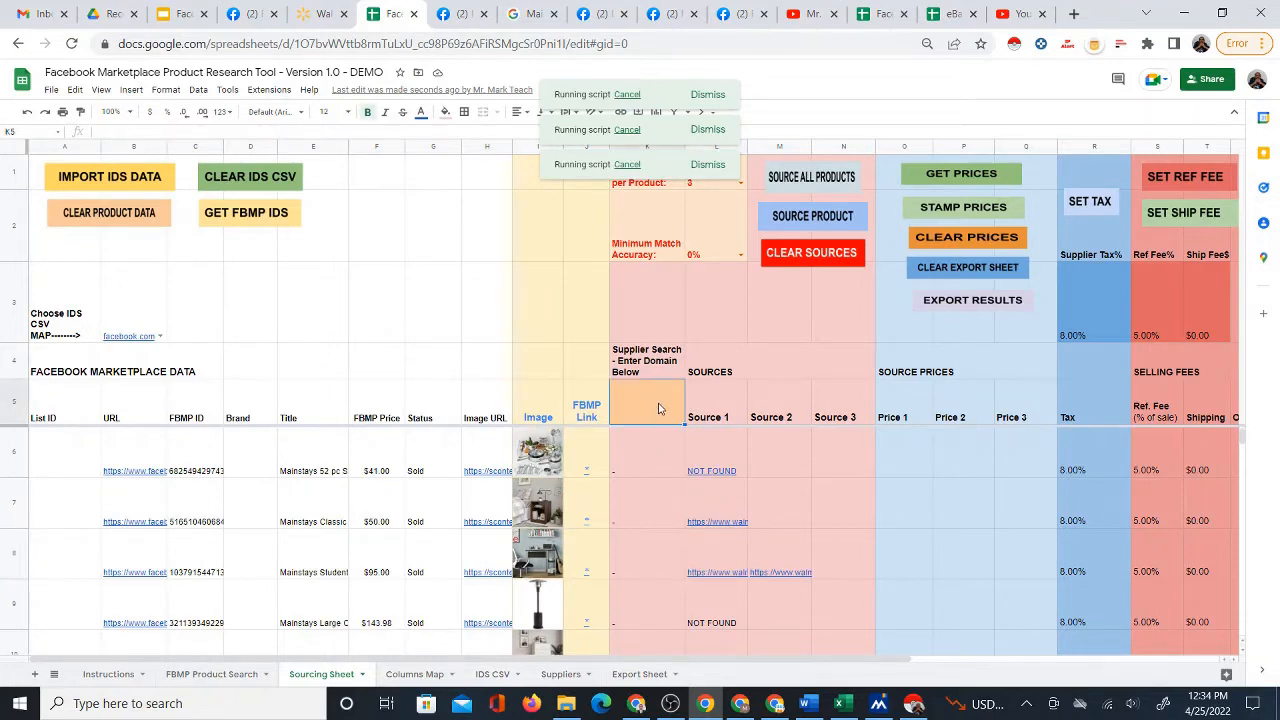
text(walmart.com)
key(Return)
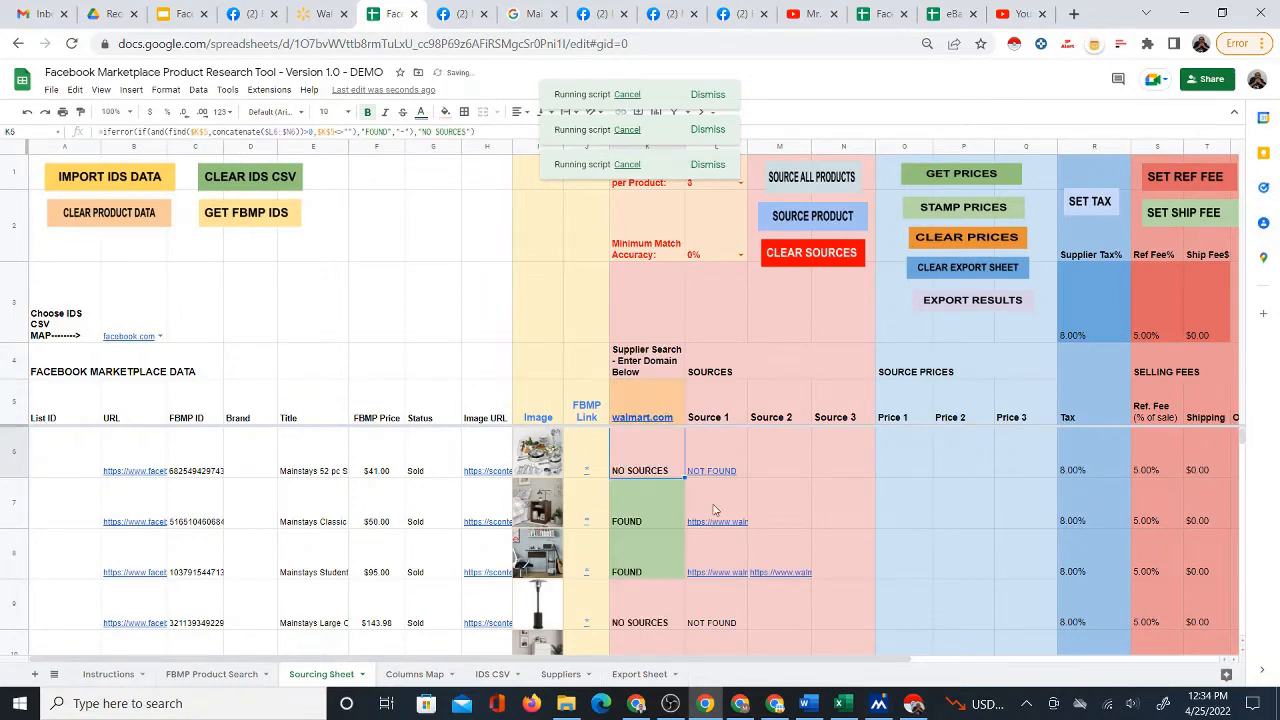
click(785, 511)
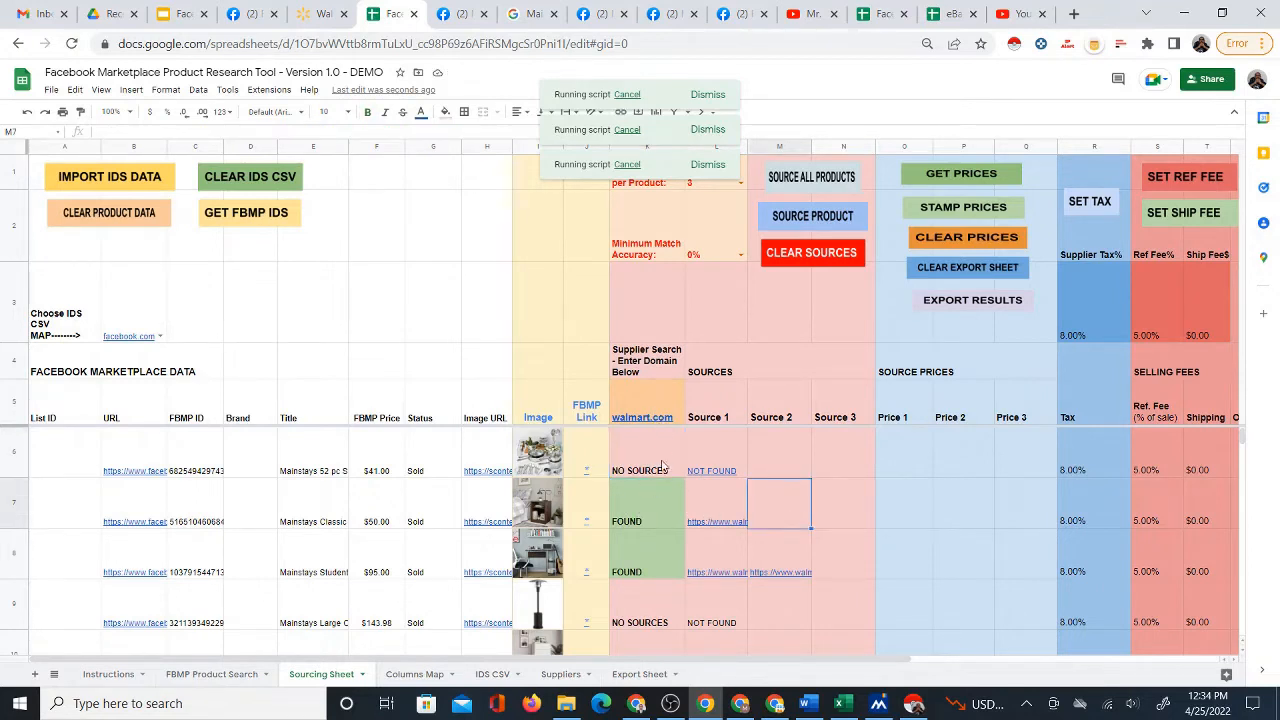
Step: Open the row 7 listing again from its FBMP link, close the older nightstand, cookware and Mainstays search tabs, and show the Student Desk listing
click(597, 516)
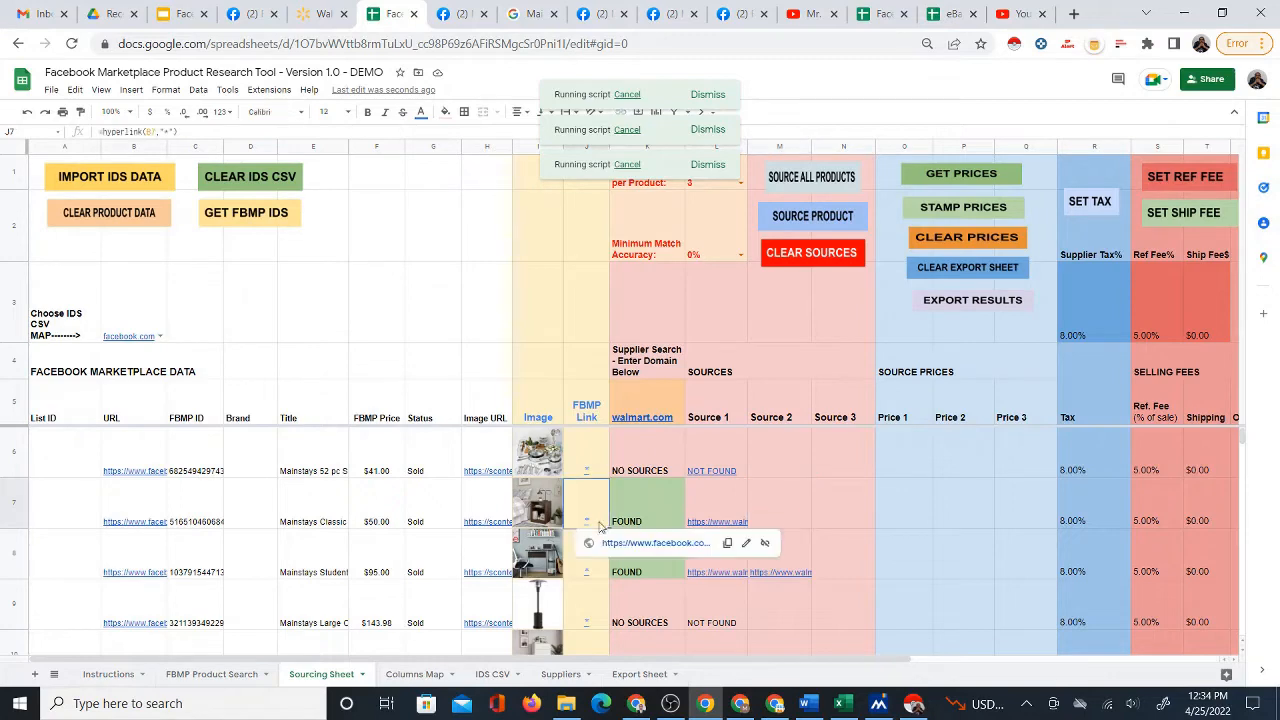
click(612, 543)
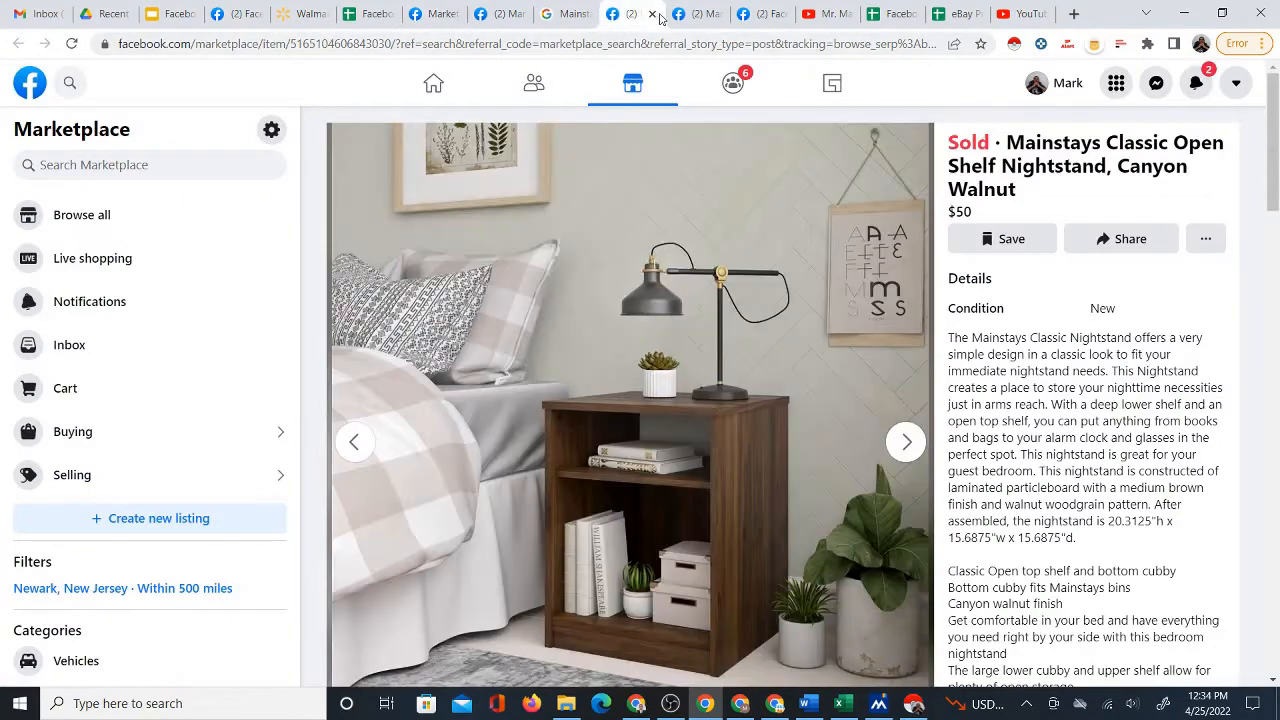
click(652, 16)
click(654, 15)
click(652, 16)
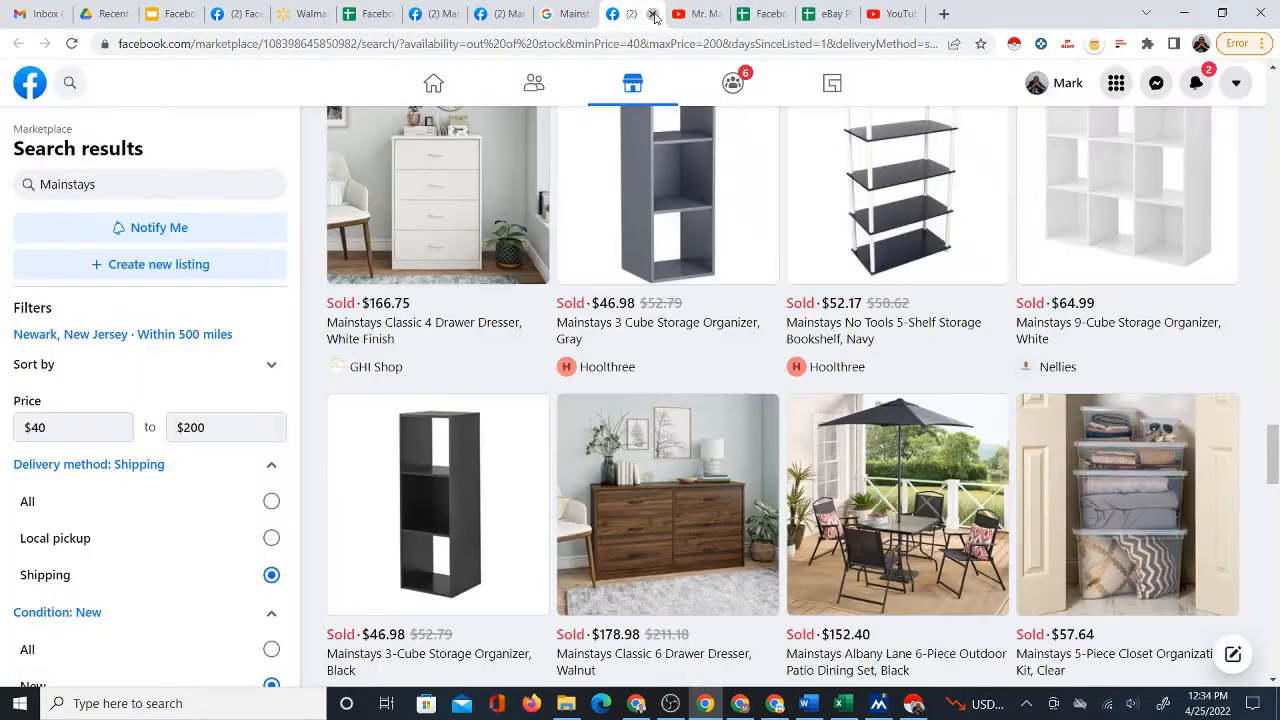
click(652, 16)
click(493, 20)
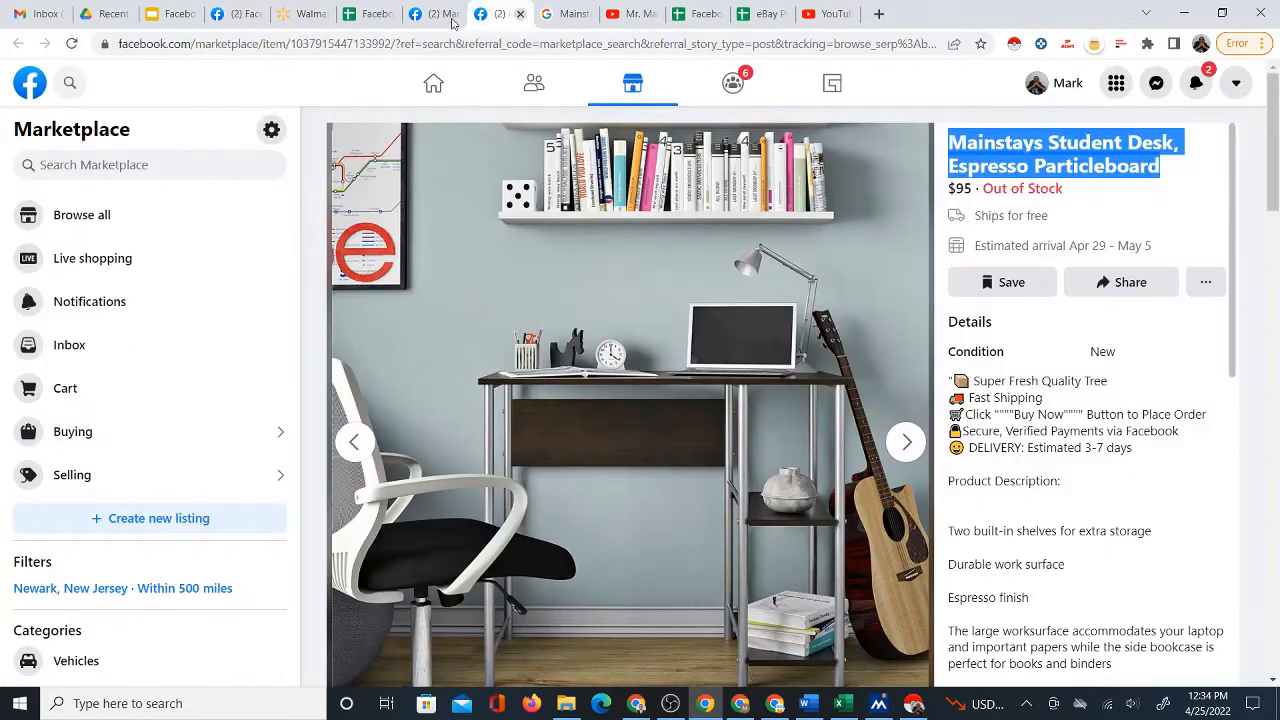
Step: Close the Student Desk listing, view the nightstand listing, and open row 7's Source 1 Walmart link from the Sourcing Sheet
key(ctrl+w)
click(429, 17)
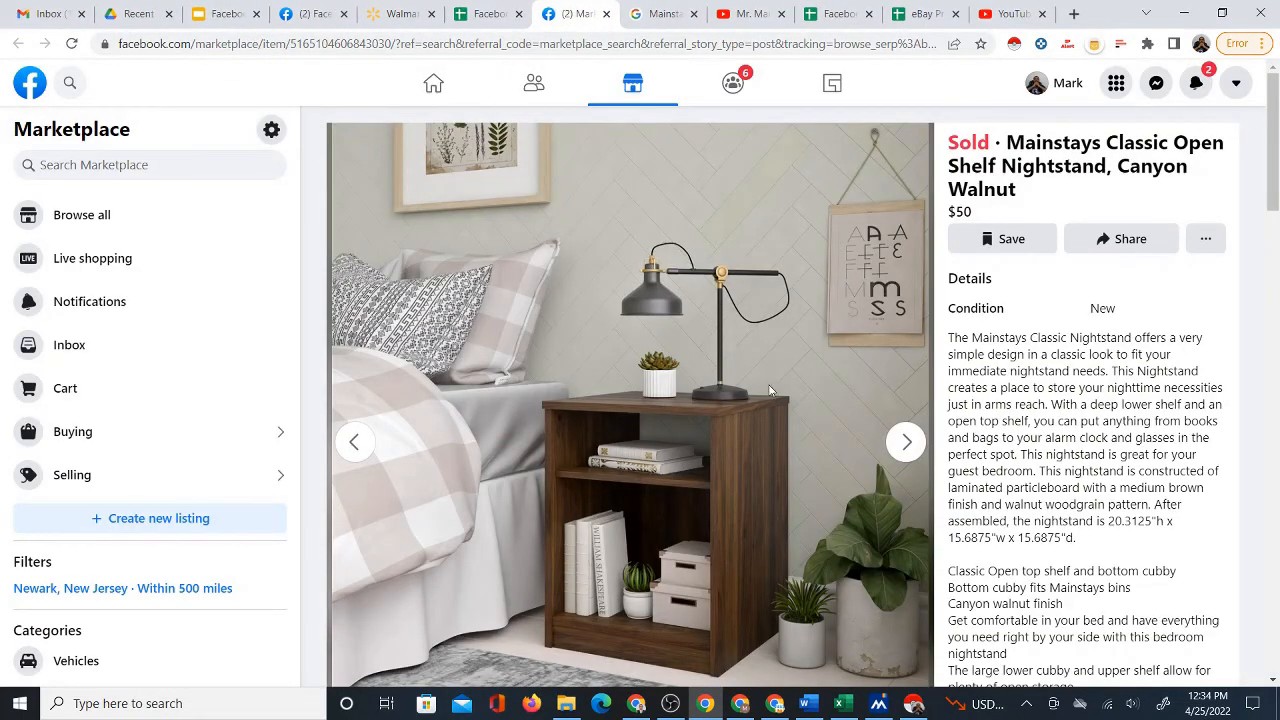
click(480, 13)
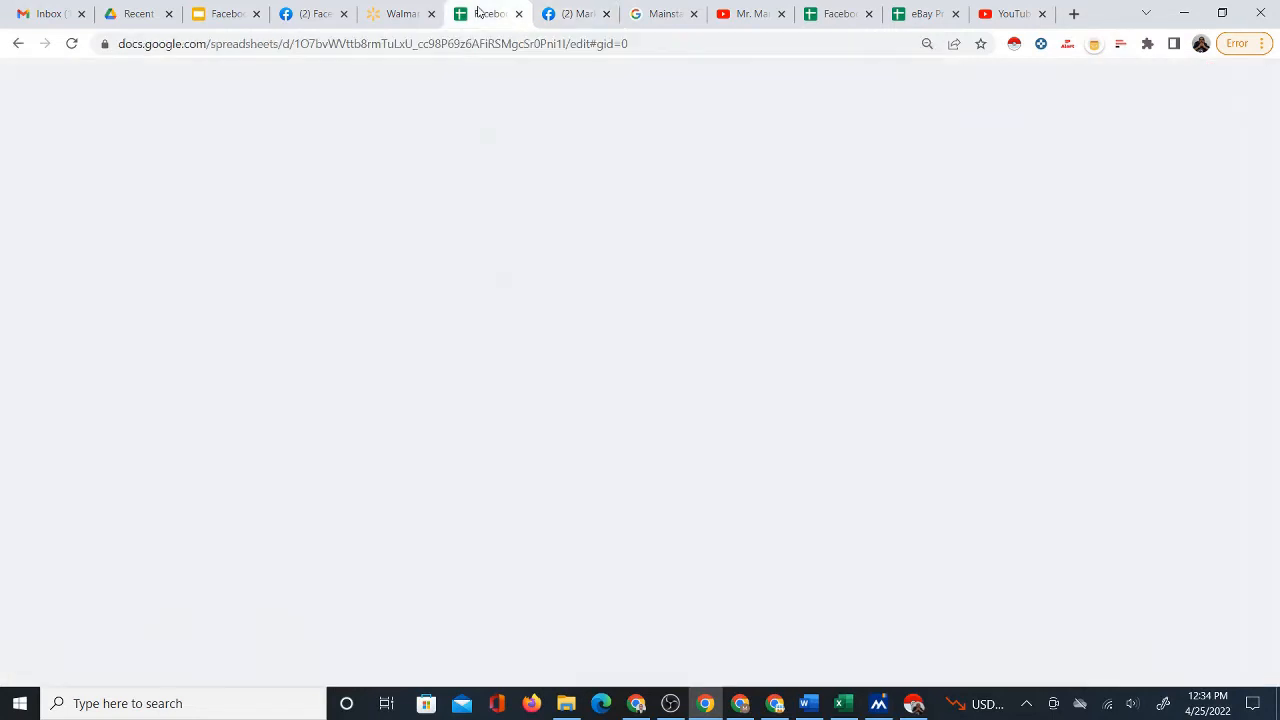
click(738, 520)
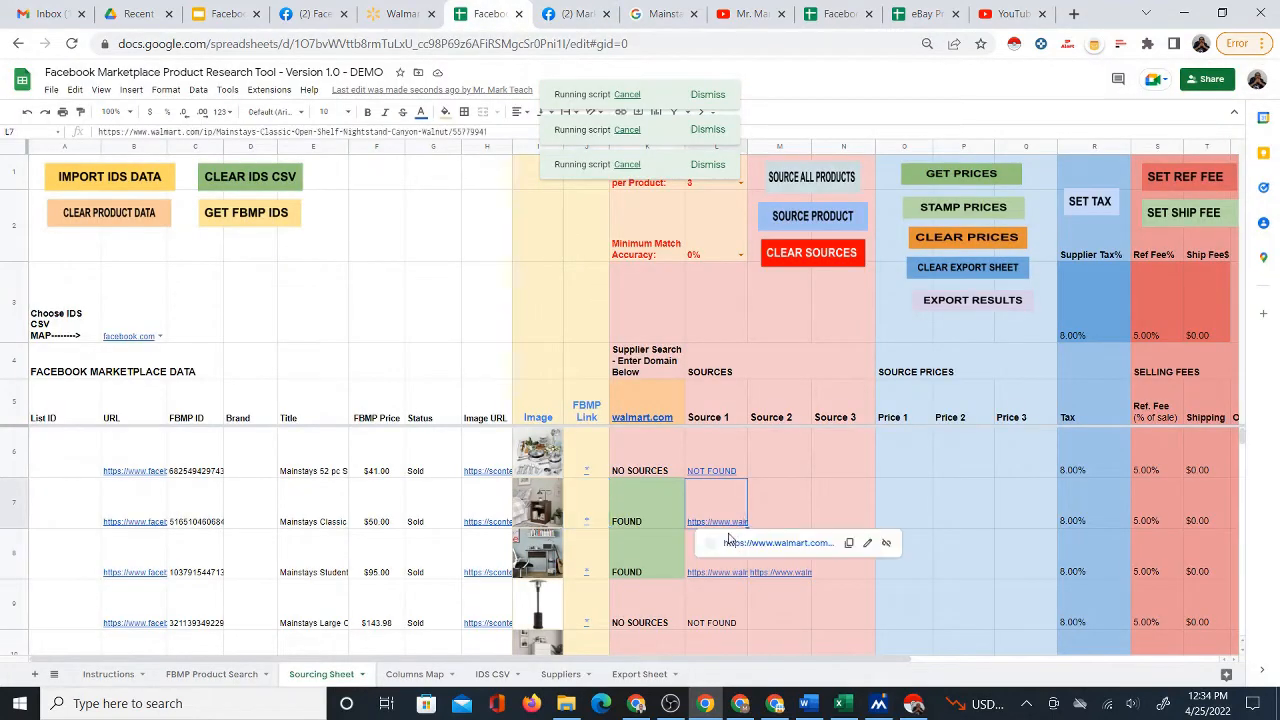
click(743, 547)
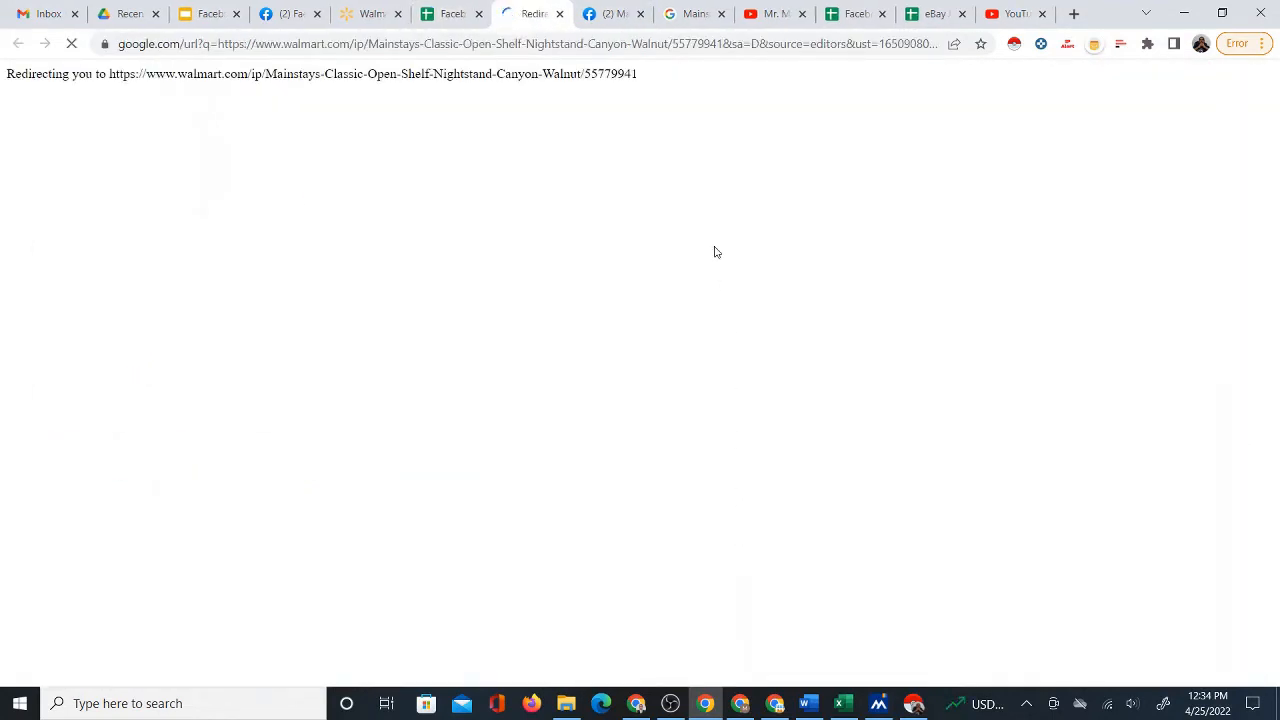
Step: Compare the Walmart nightstand page with the Marketplace listing and examine its price, color options and shipping details
click(598, 18)
click(538, 24)
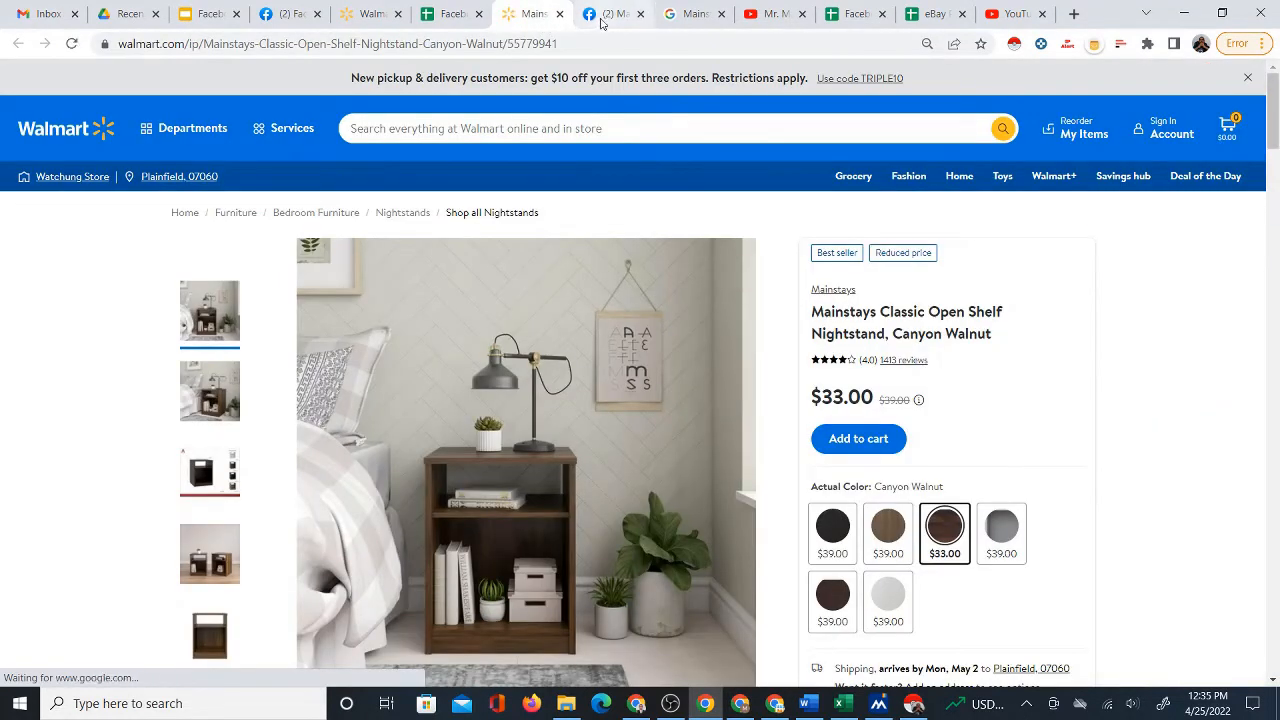
scroll(999, 520, down, 1)
scroll(999, 520, down, 1)
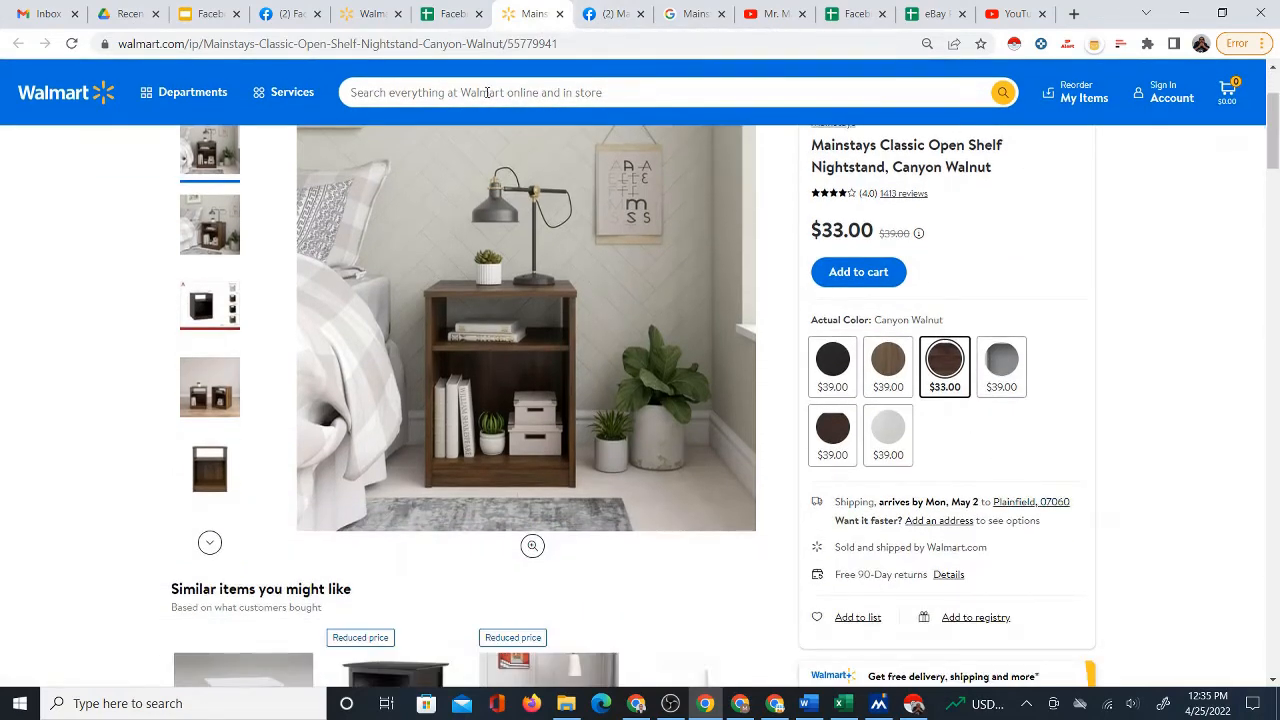
Step: Place the presentation beside the Sourcing Sheet and check both nightstand pages against the "What I Look For on Sold Listings" slide
drag(205, 13, 385, 24)
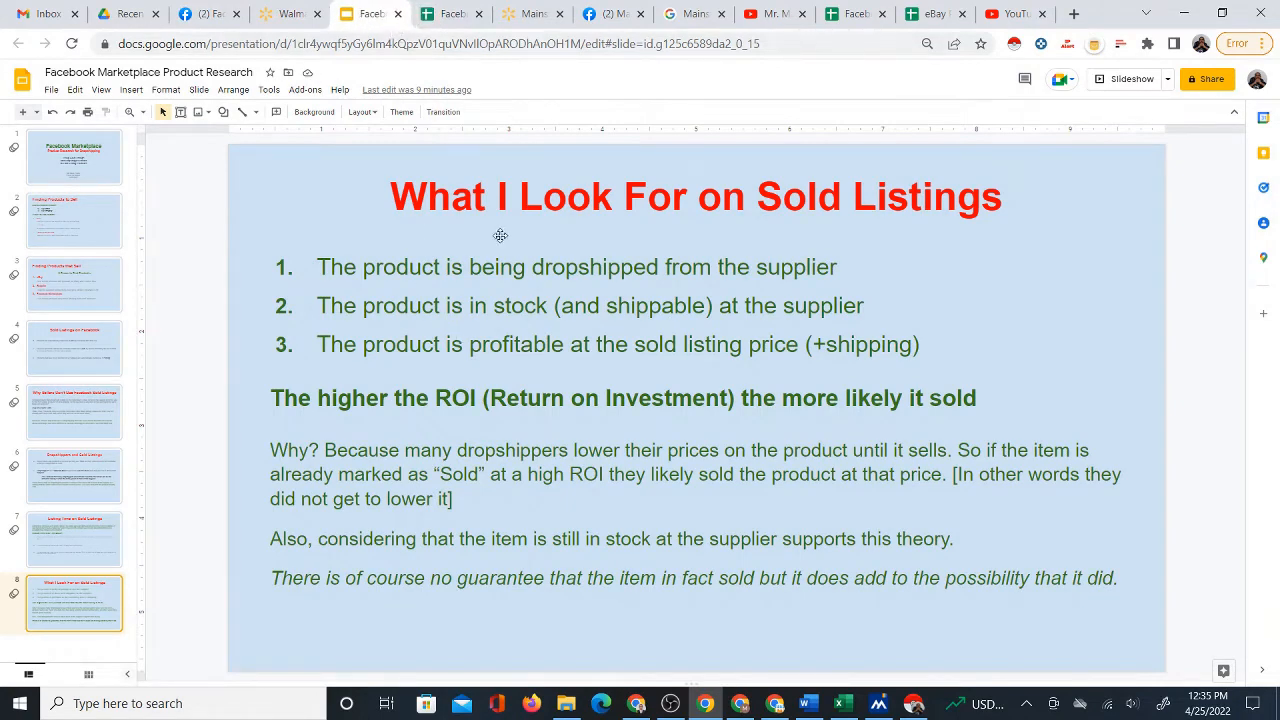
click(535, 14)
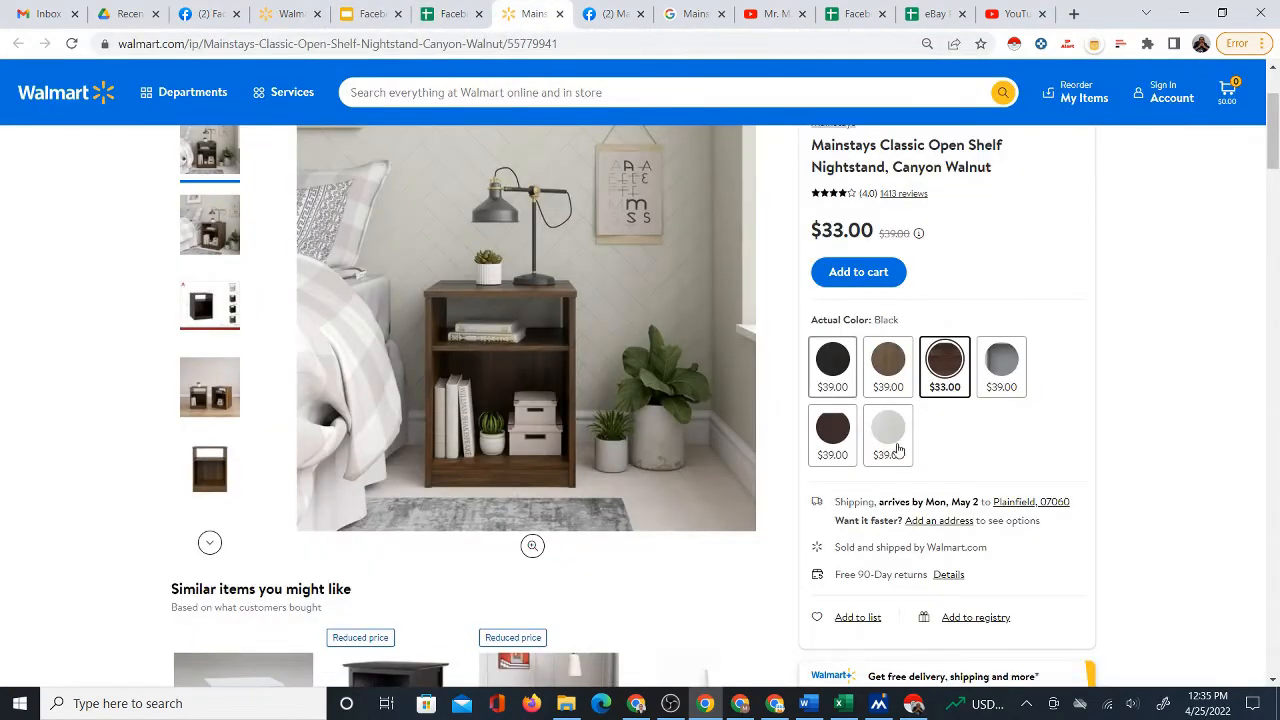
click(372, 14)
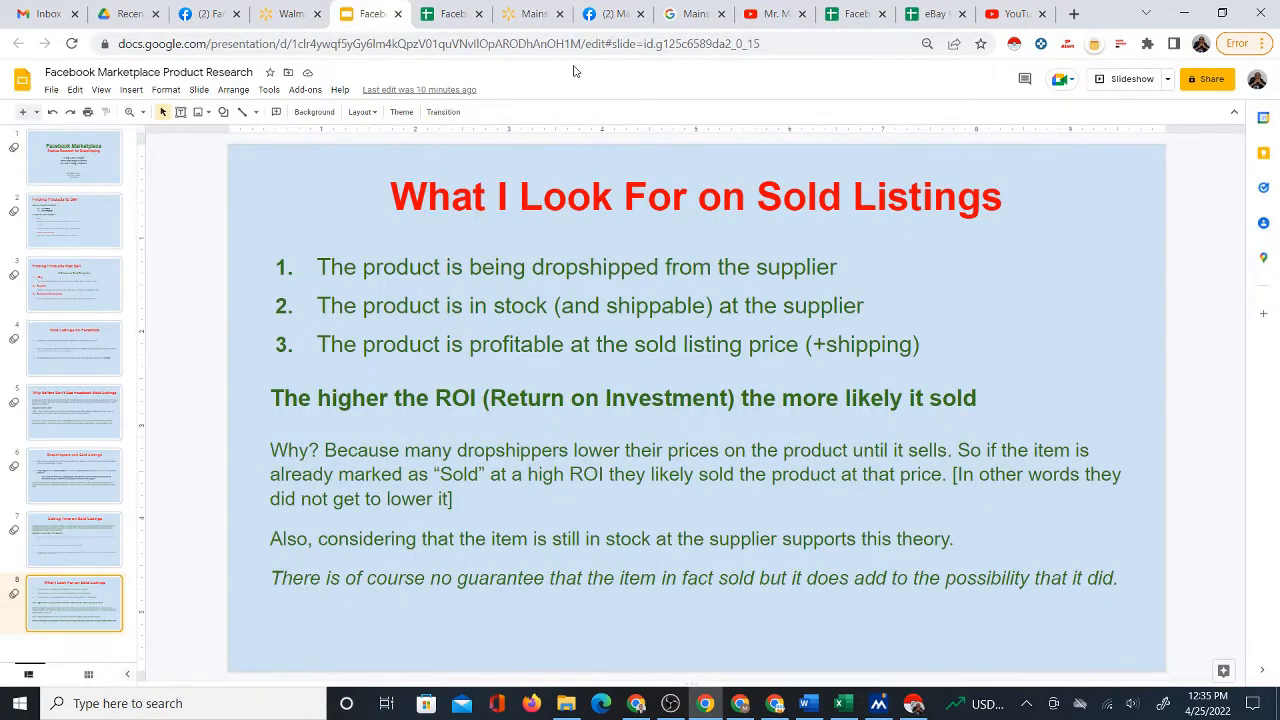
click(535, 14)
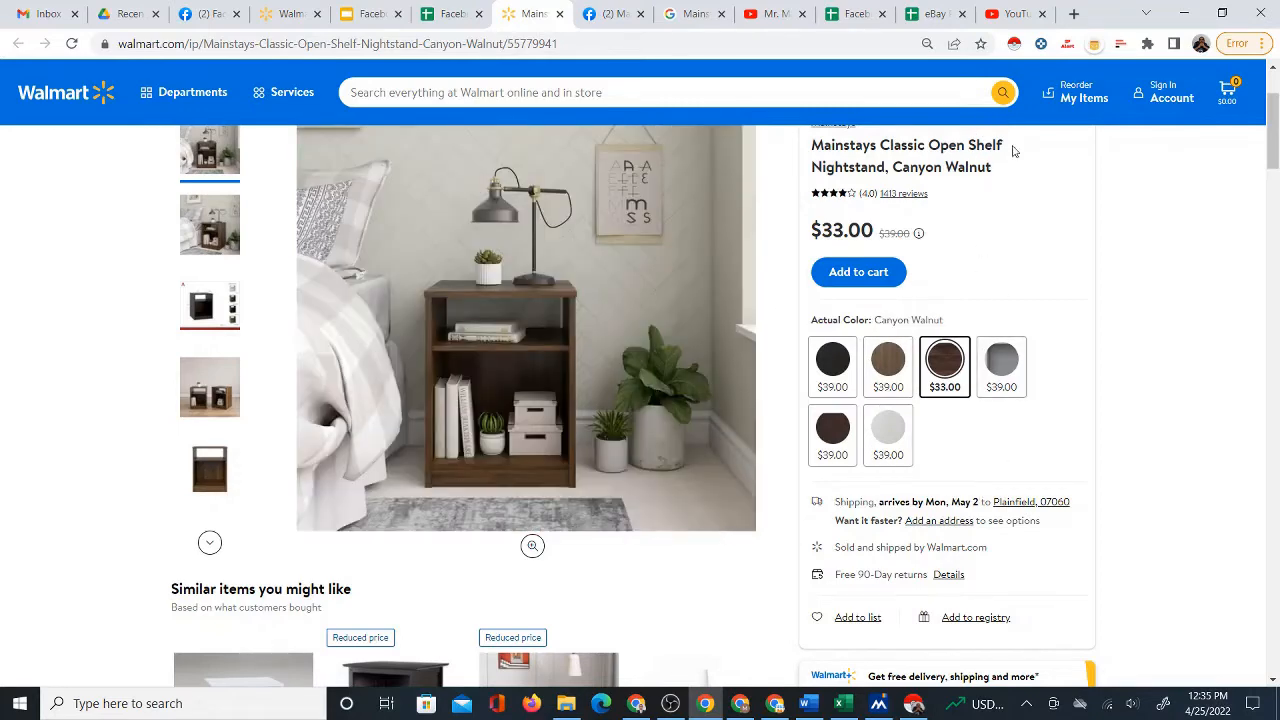
click(440, 17)
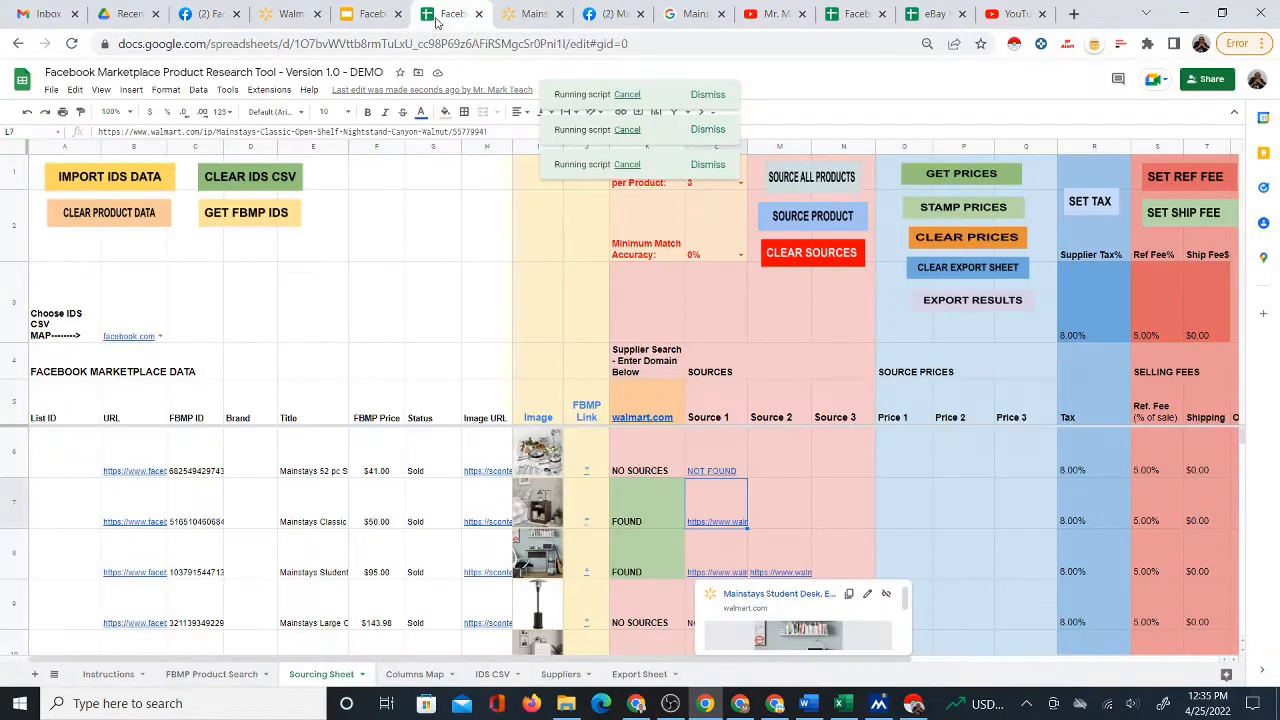
click(368, 14)
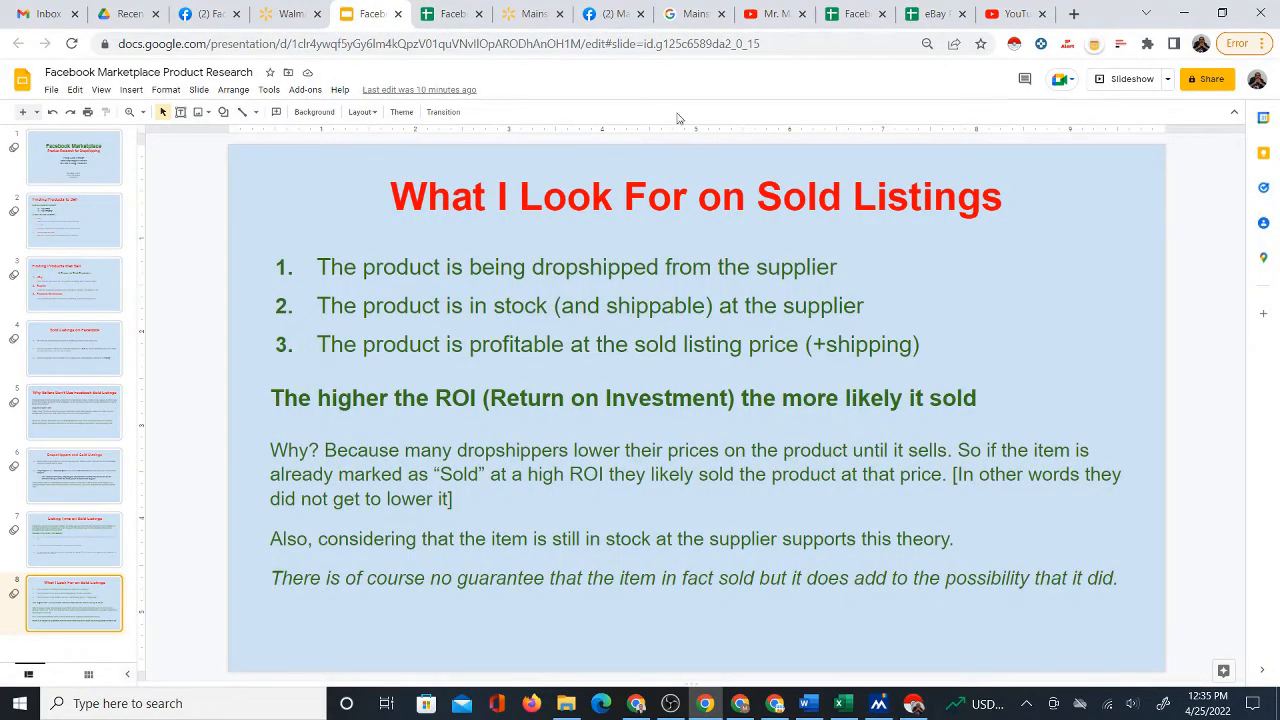
click(591, 20)
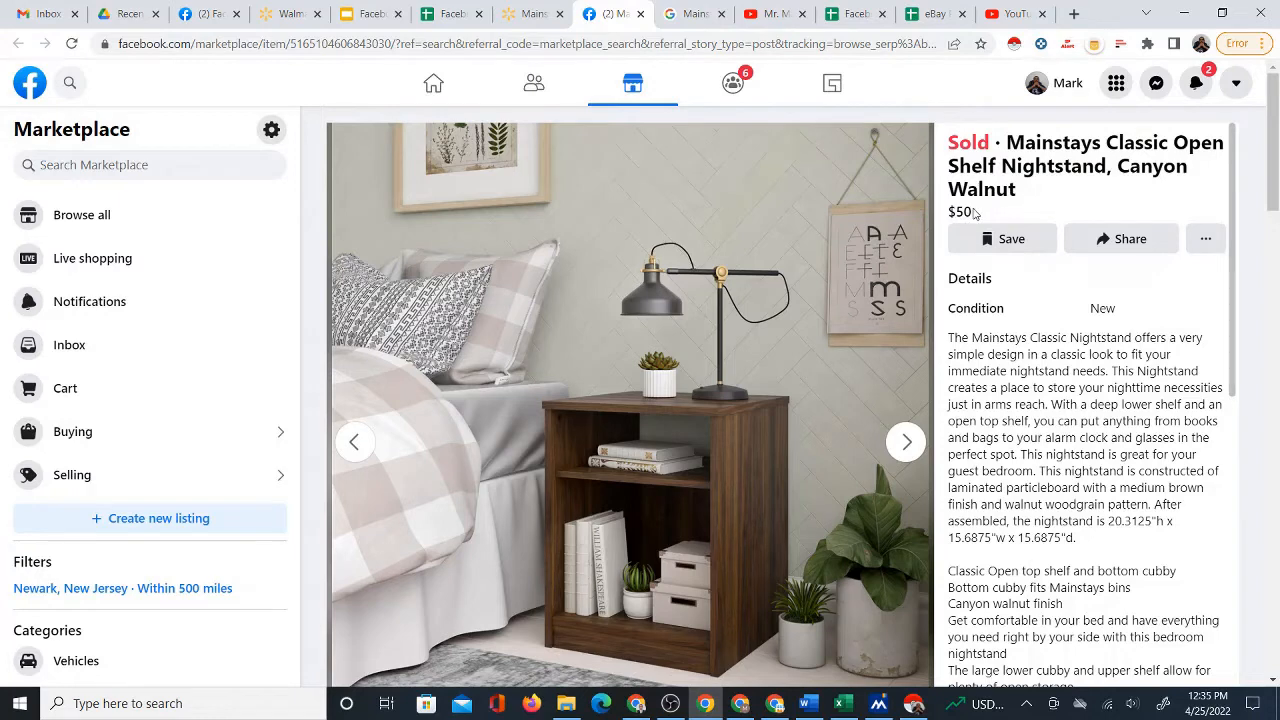
click(535, 18)
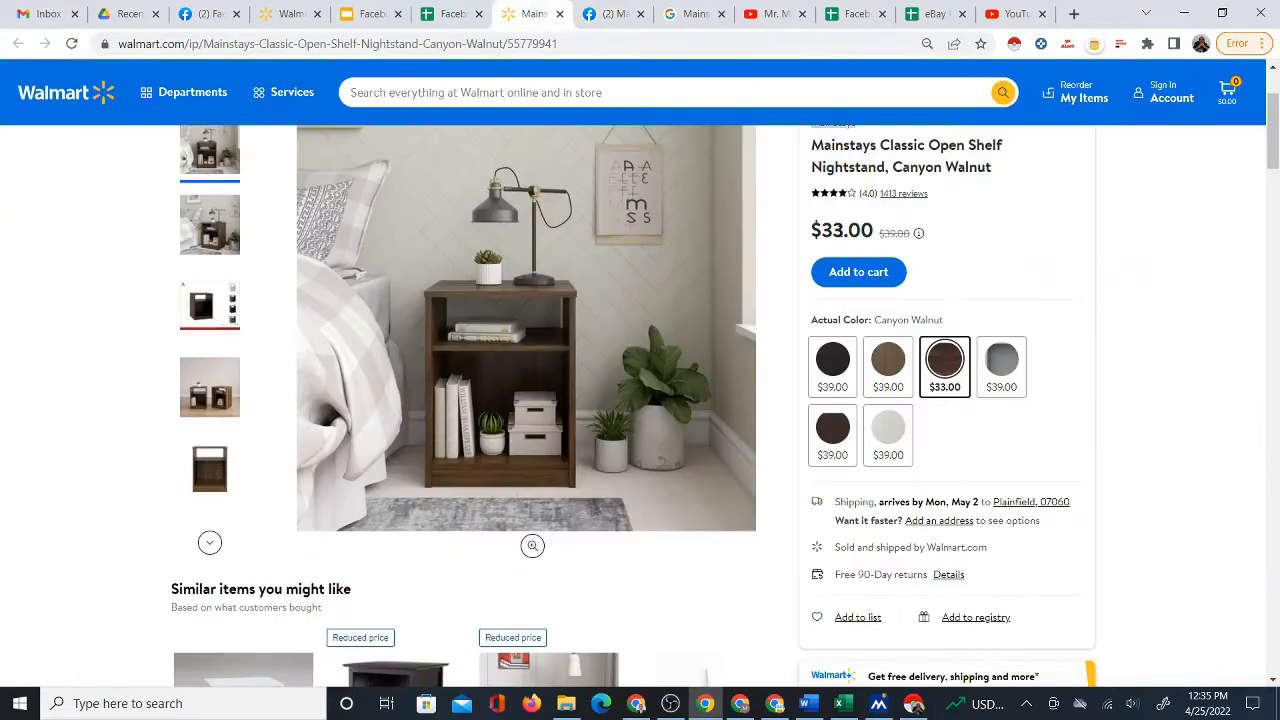
Step: Check the nightstand's price on Walmart and enter 33 as Price 1 in row 7 of the Sourcing Sheet
click(438, 17)
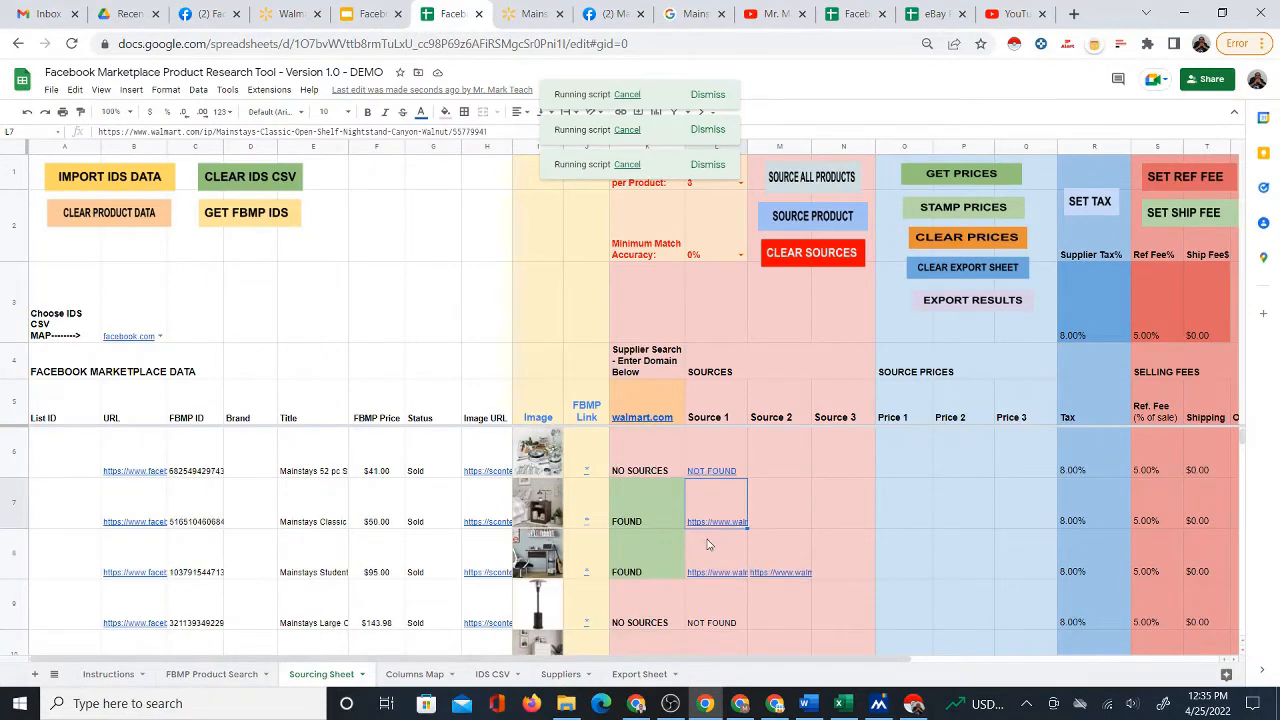
click(903, 515)
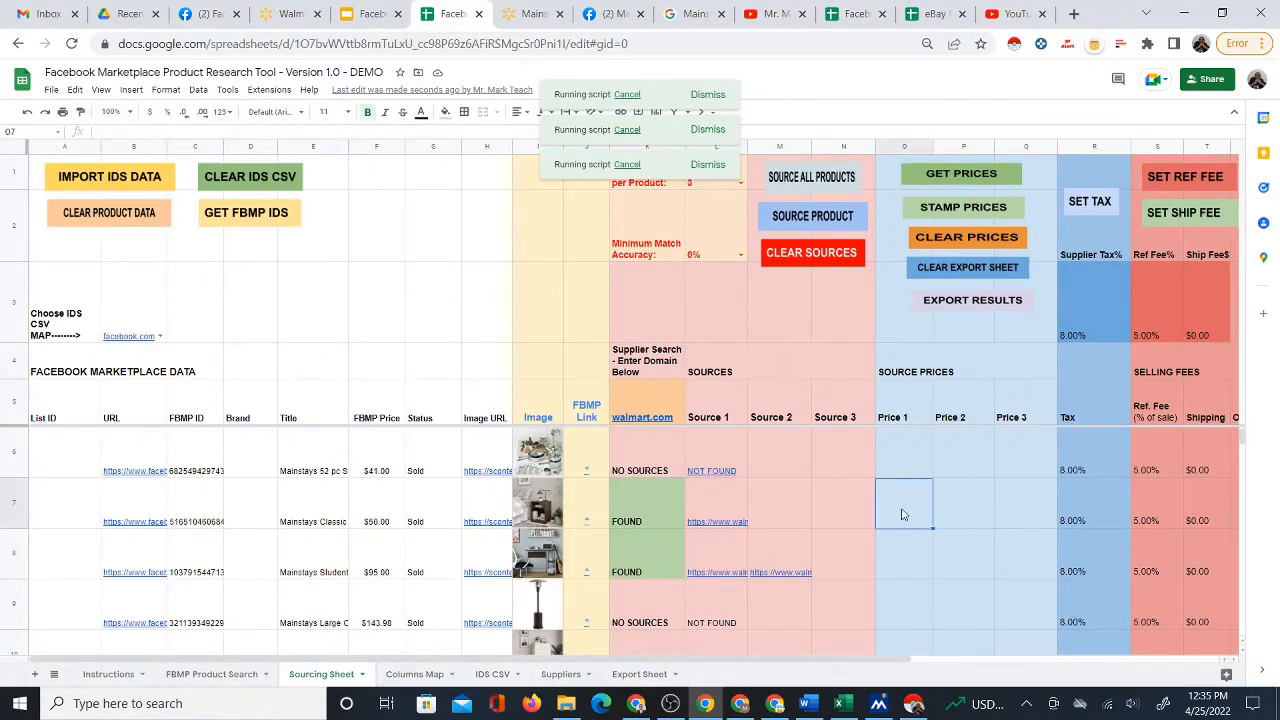
click(745, 502)
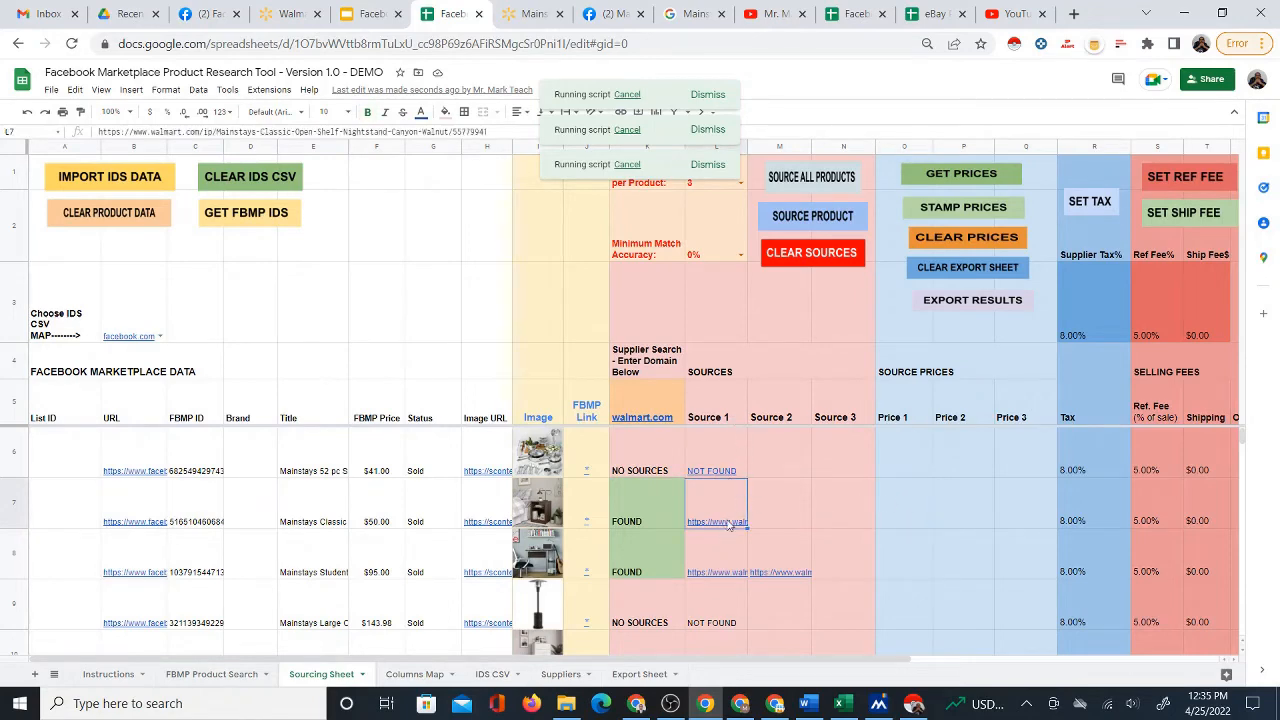
click(904, 514)
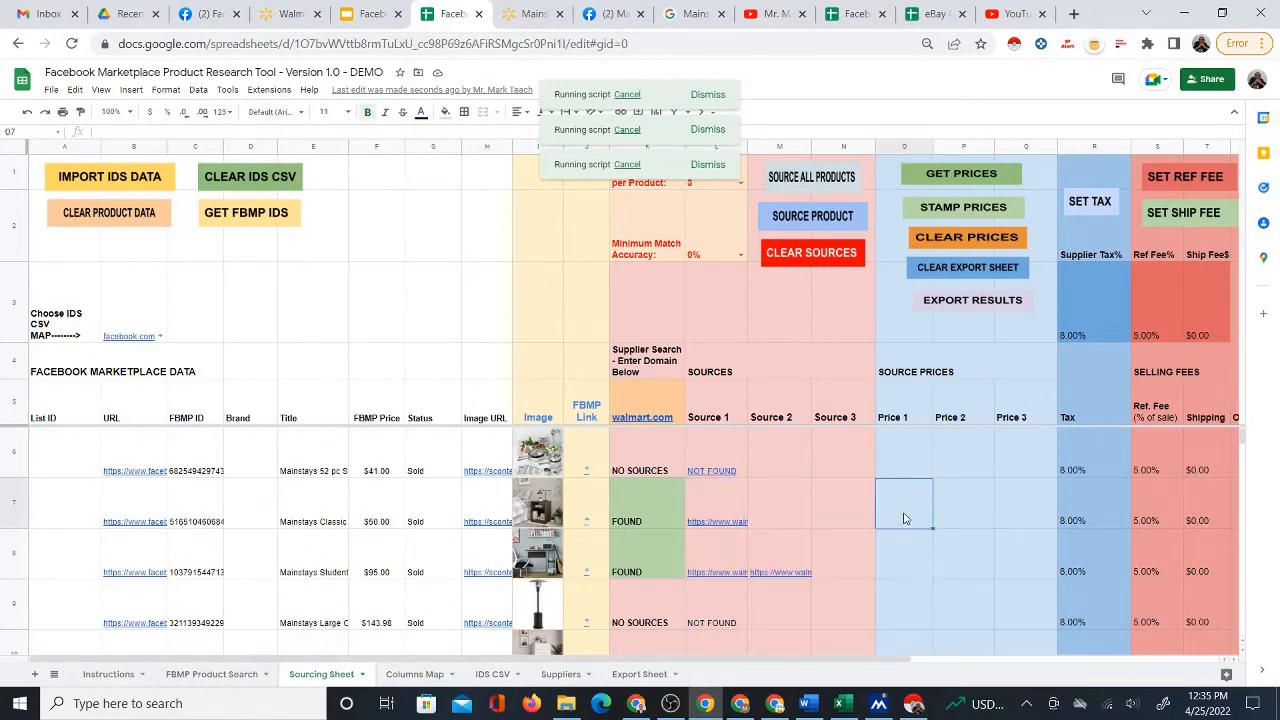
click(518, 12)
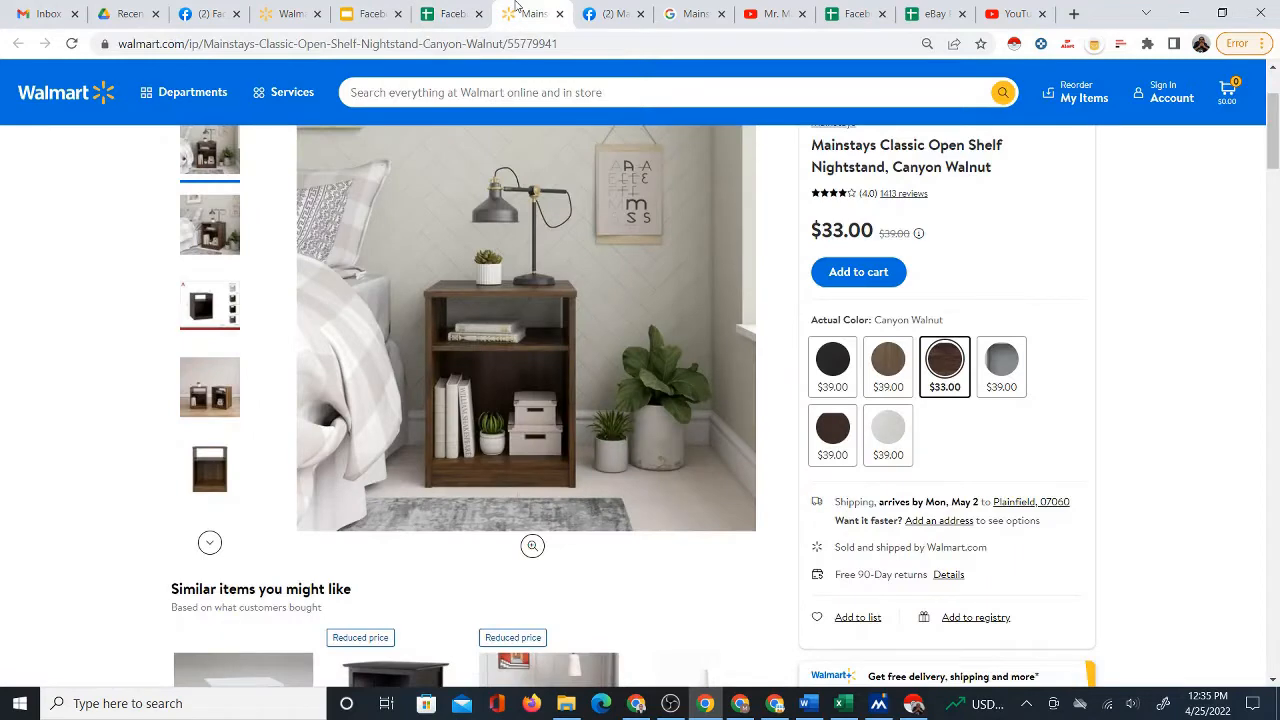
click(446, 14)
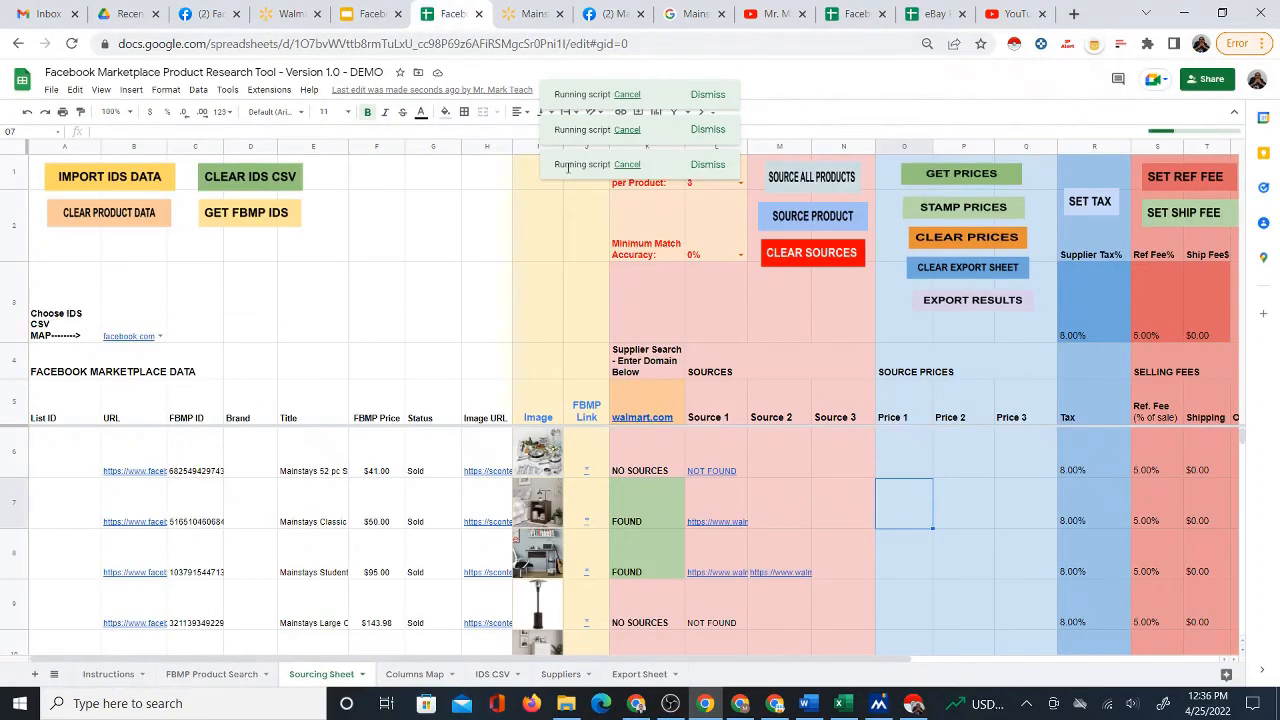
text(33)
click(978, 538)
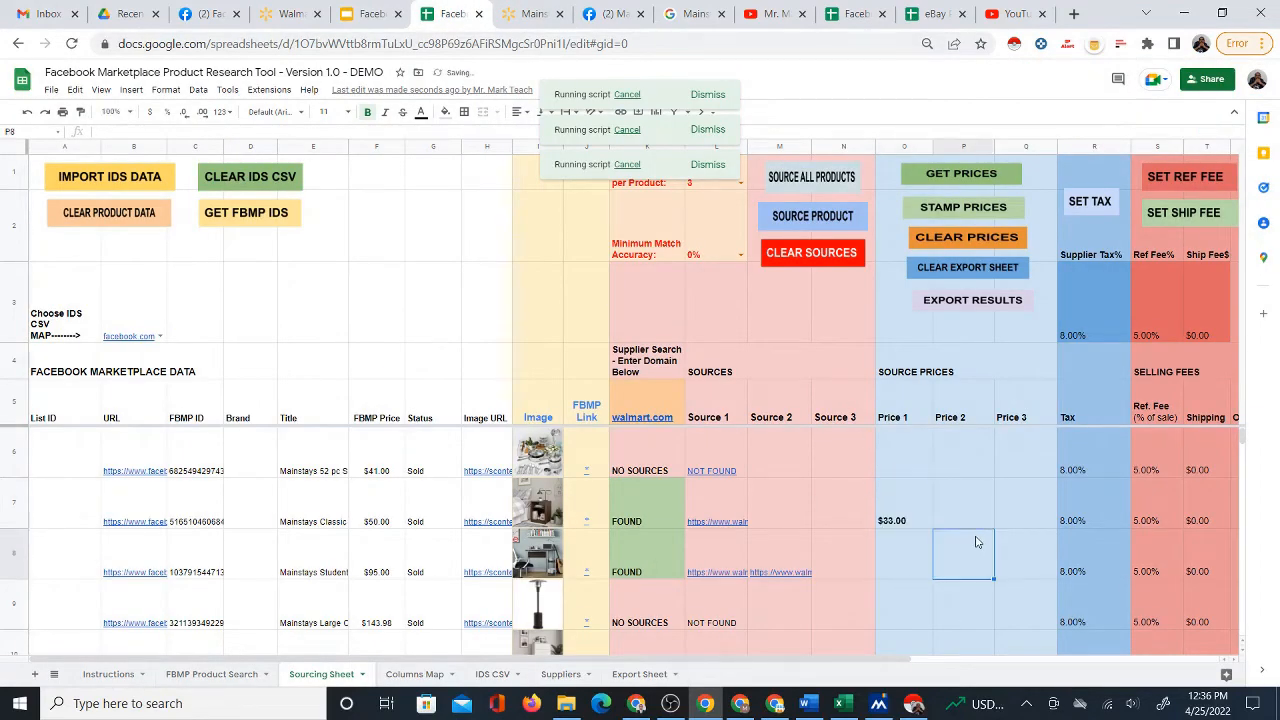
Step: Follow row 7 from Price 1 across the tax and selling fee columns to the estimated profits and ROI
click(929, 515)
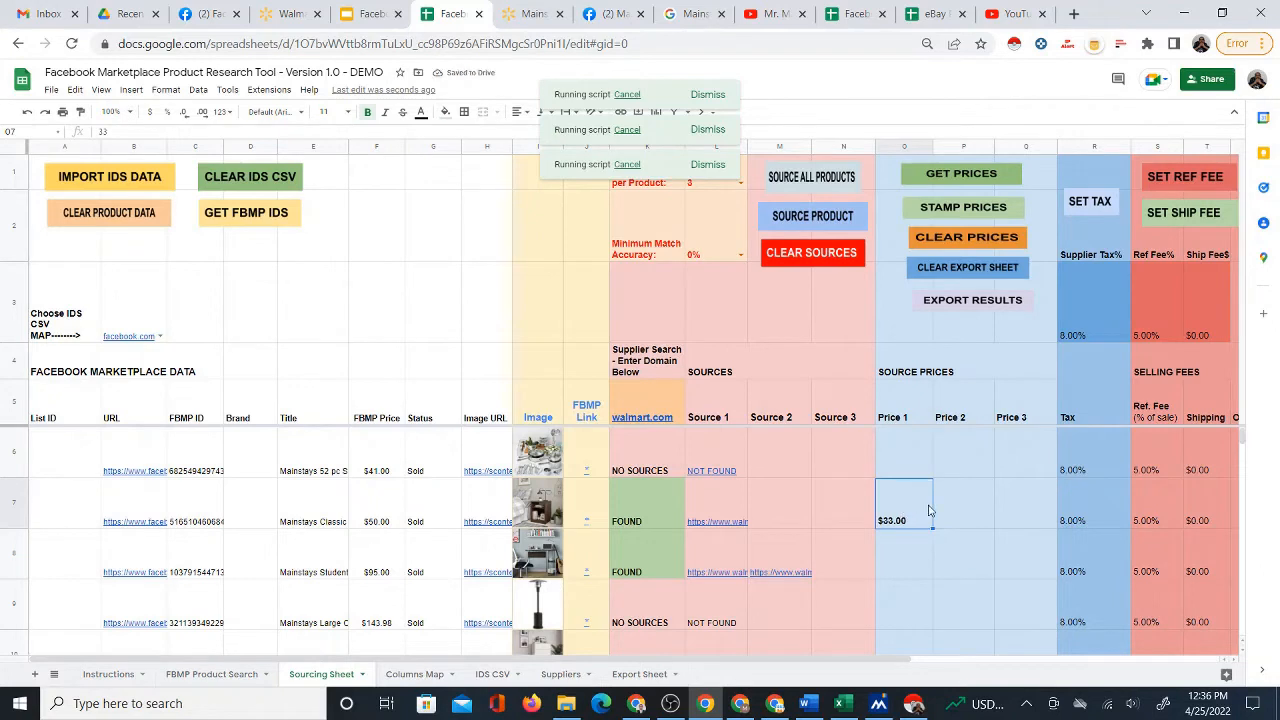
key(Right)
key(Right)
key(Right)
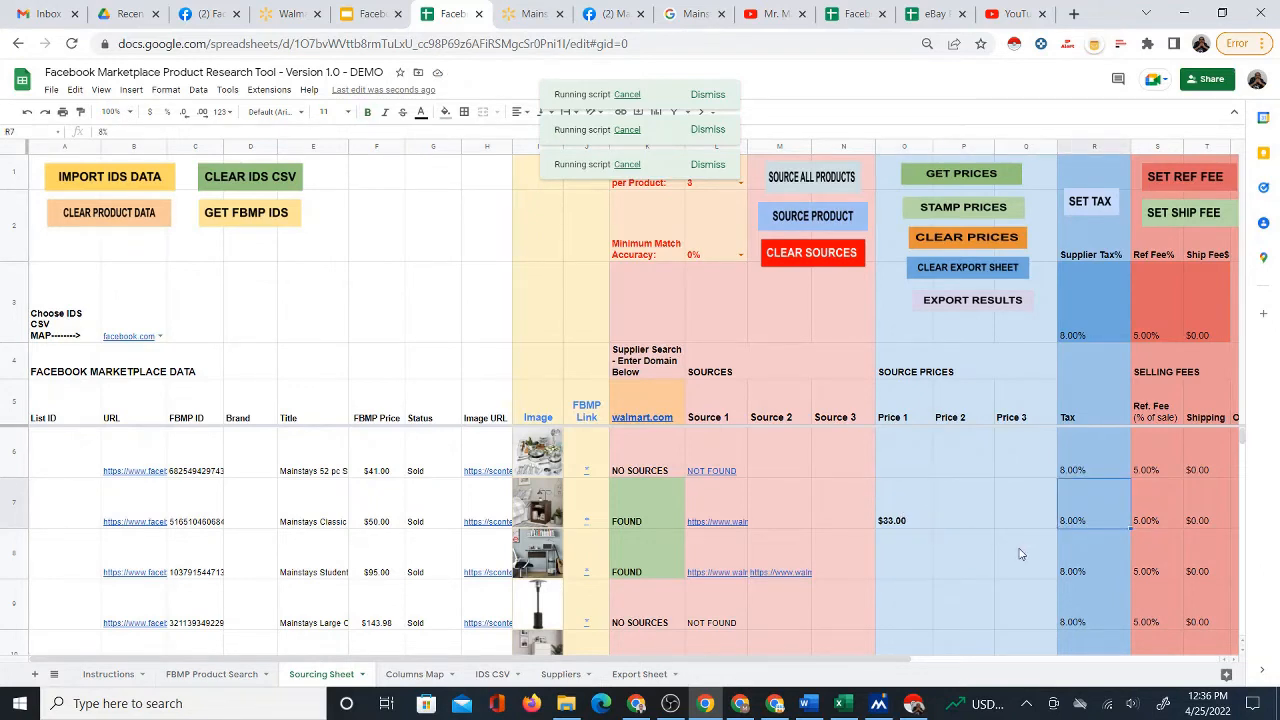
key(Right)
key(Right)
key(Right)
key(Right)
key(Right)
key(Right)
key(Right)
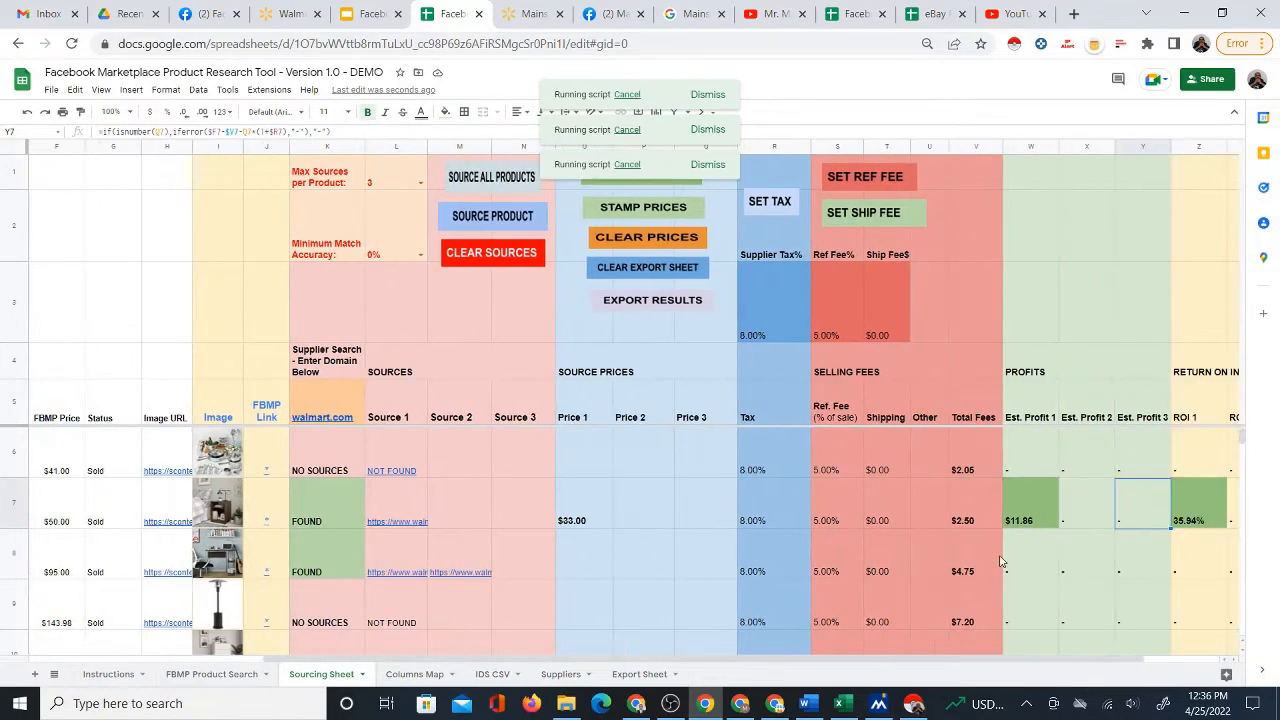
Step: Examine row 7's referral fee, shipping, other fee and source price cells behind the profit estimate
click(836, 512)
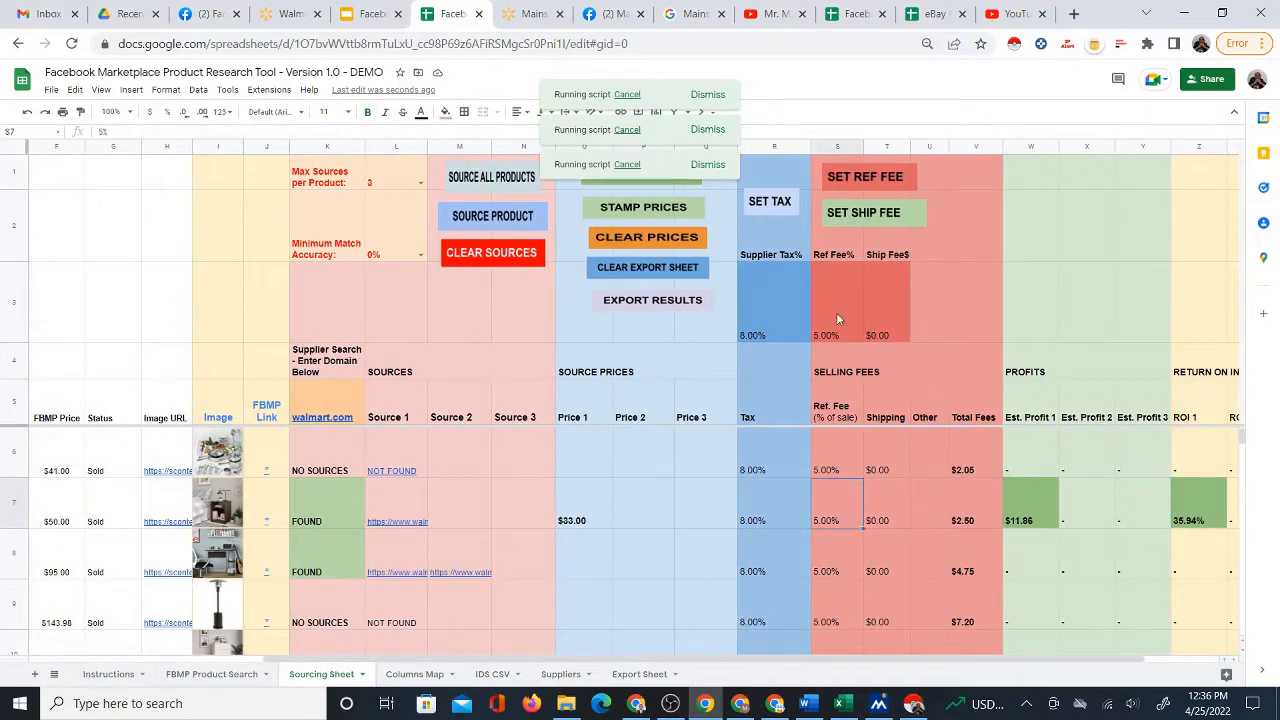
click(897, 521)
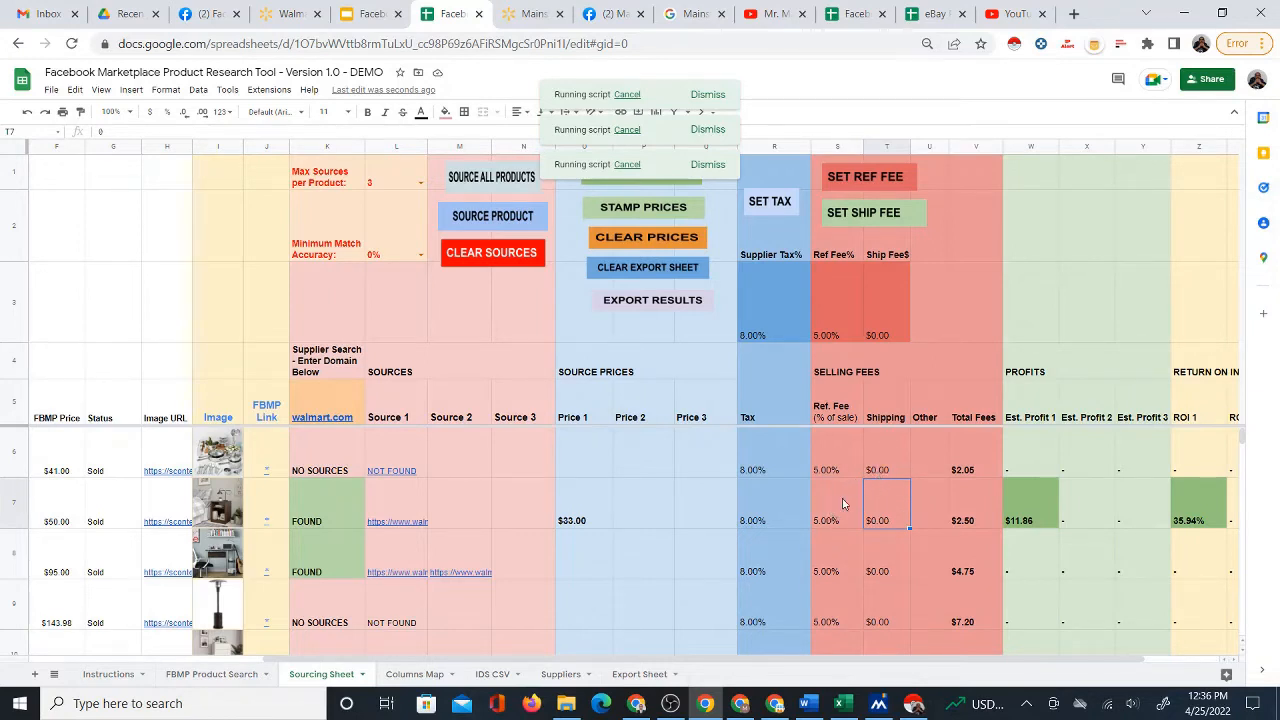
click(593, 507)
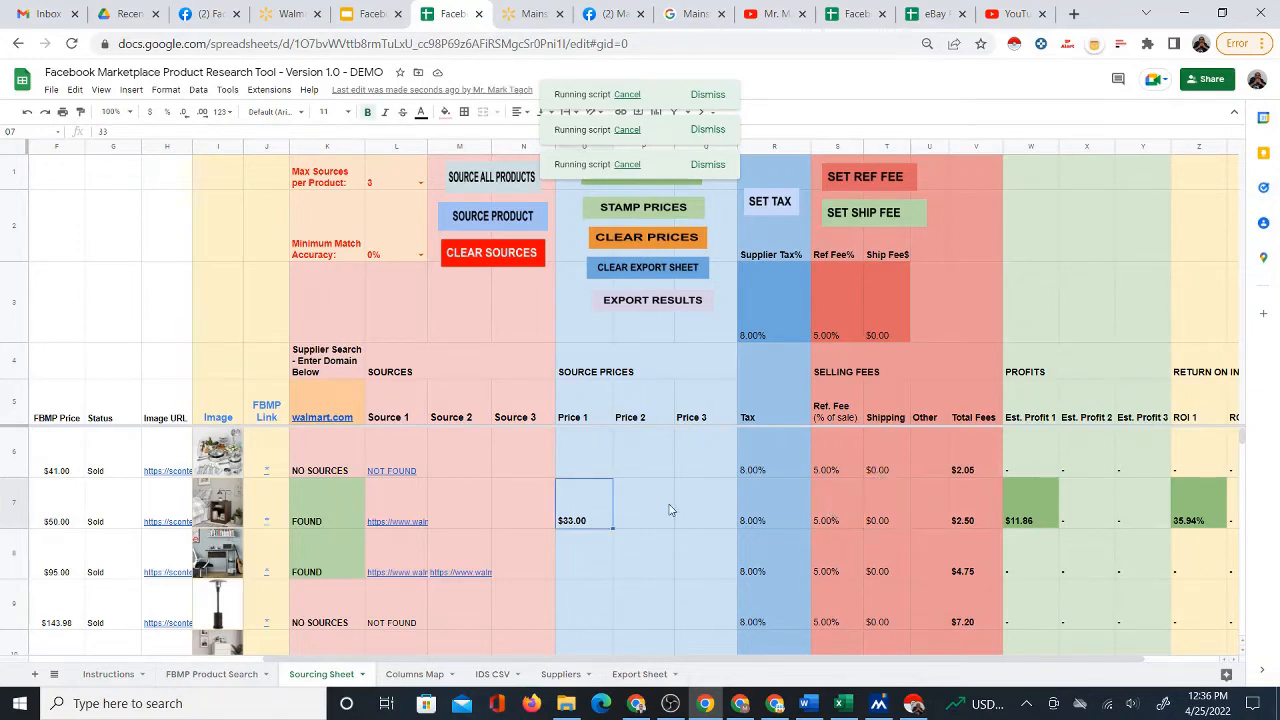
click(897, 506)
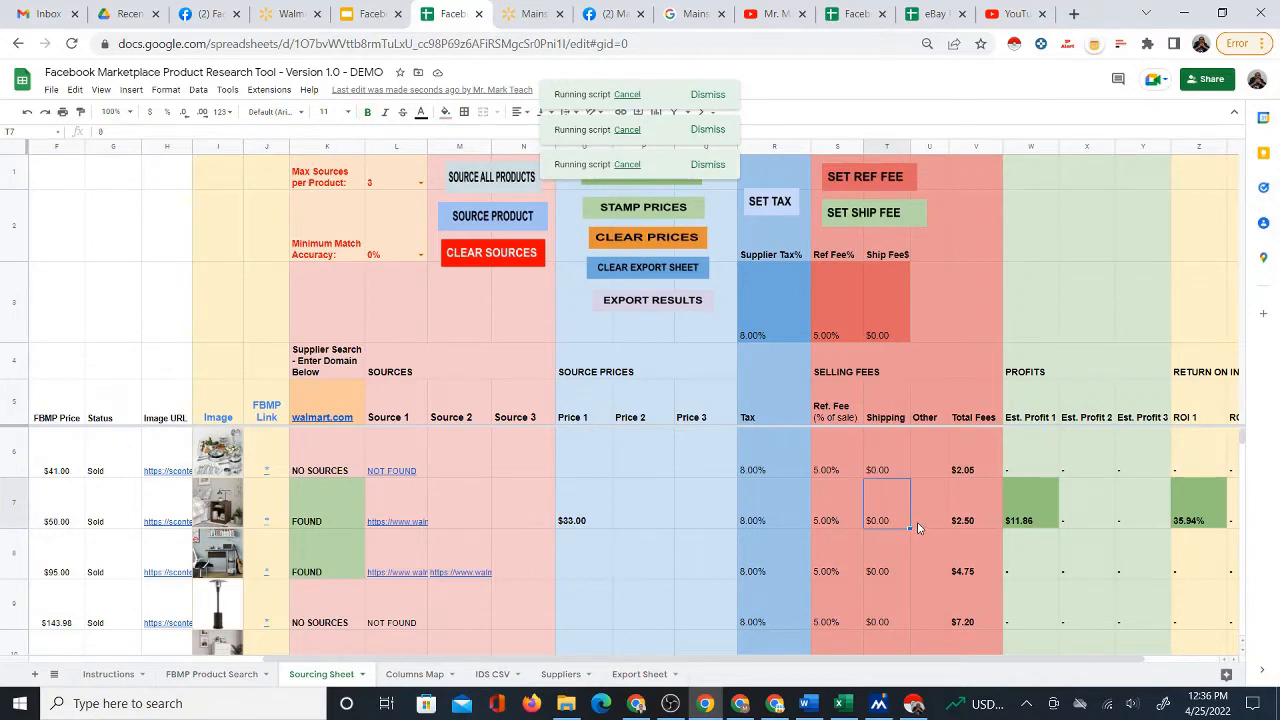
click(935, 512)
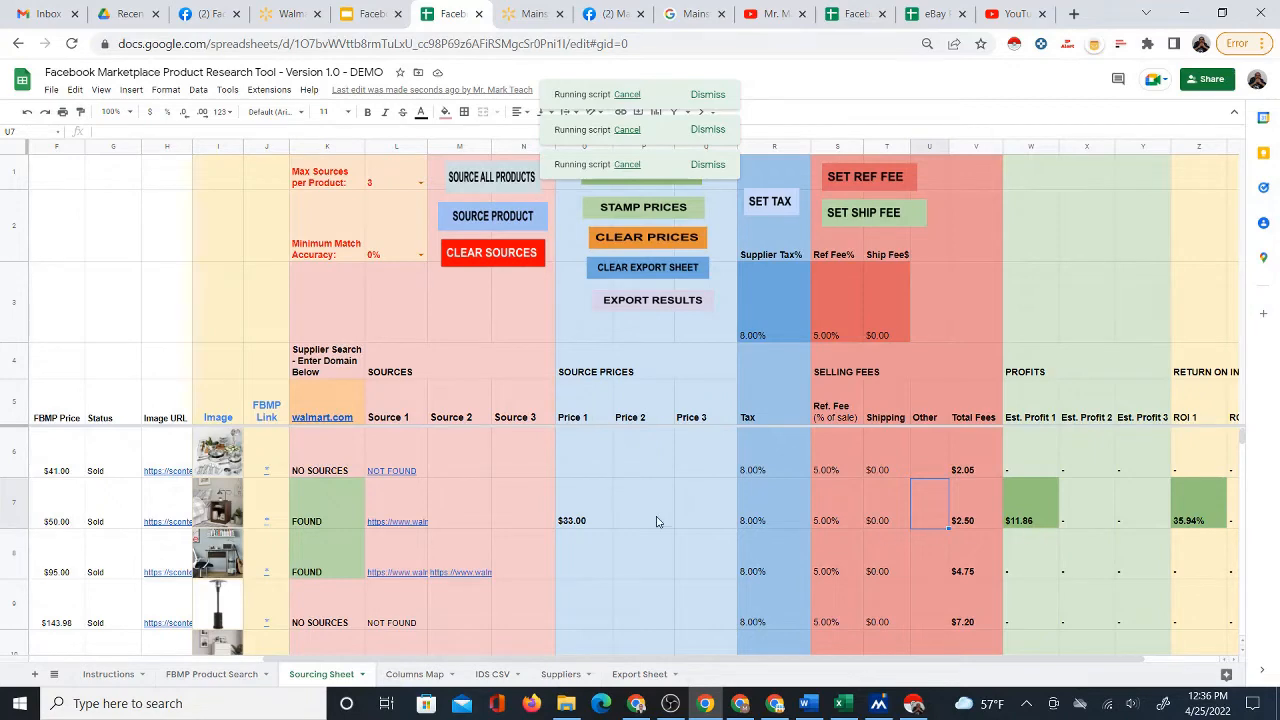
click(622, 522)
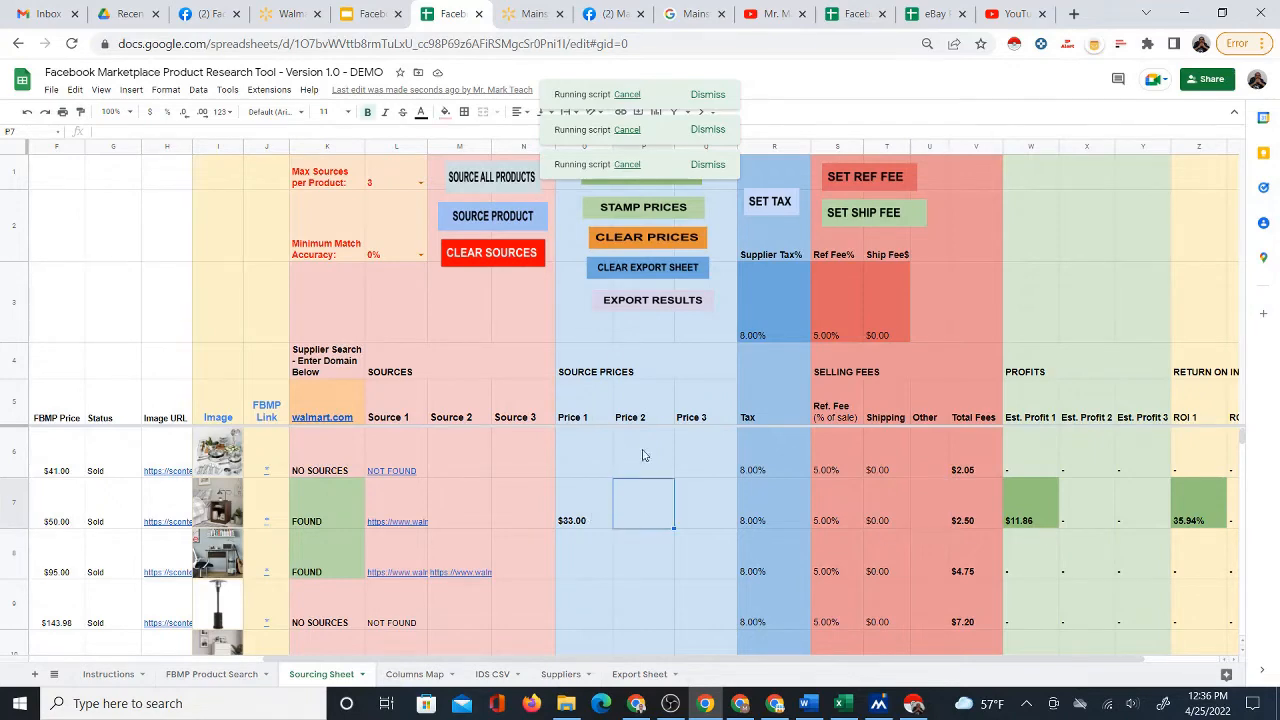
Step: Compare the nightstand's Marketplace listing with its Walmart page, highlighting the Sold label and the product title on the listing
click(532, 14)
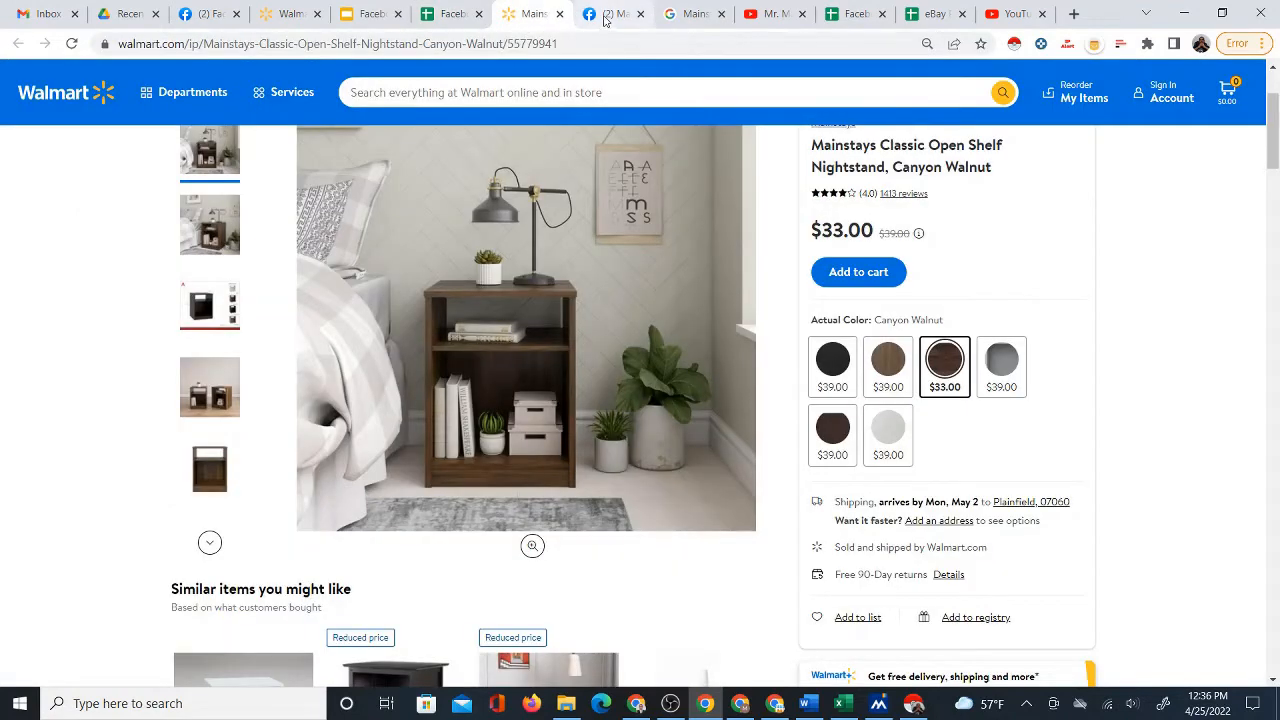
click(598, 16)
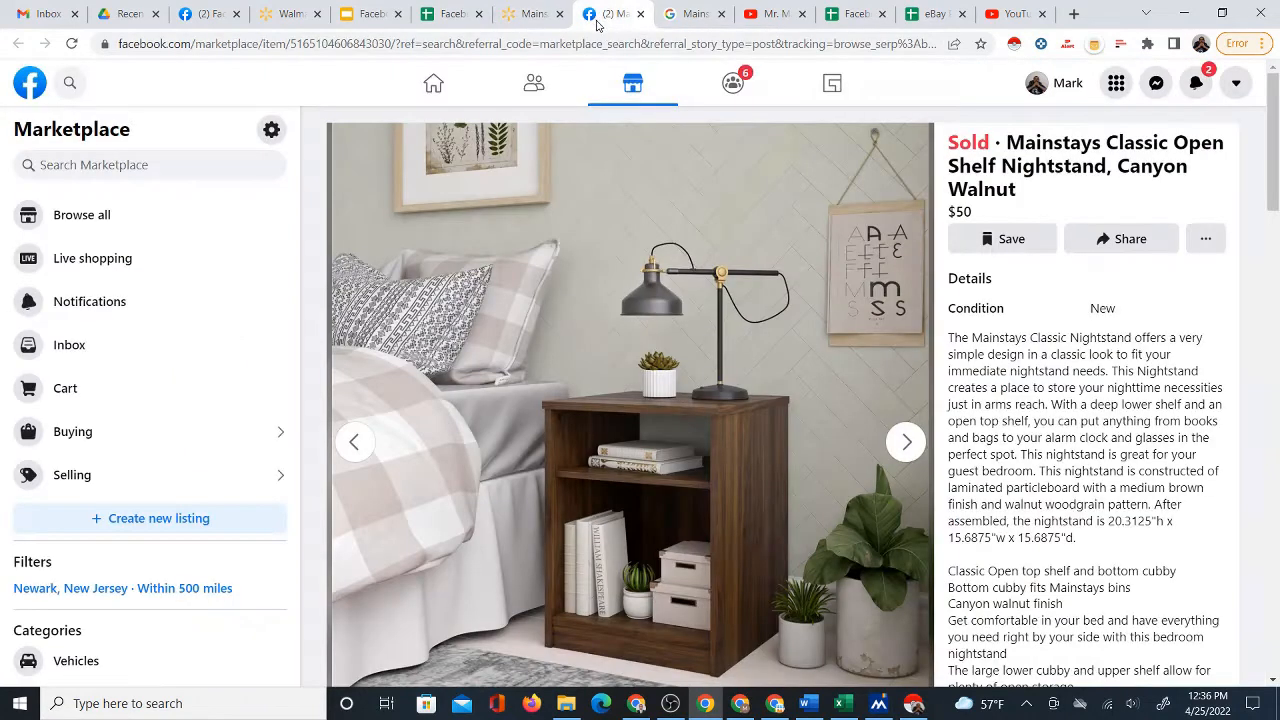
double_click(963, 139)
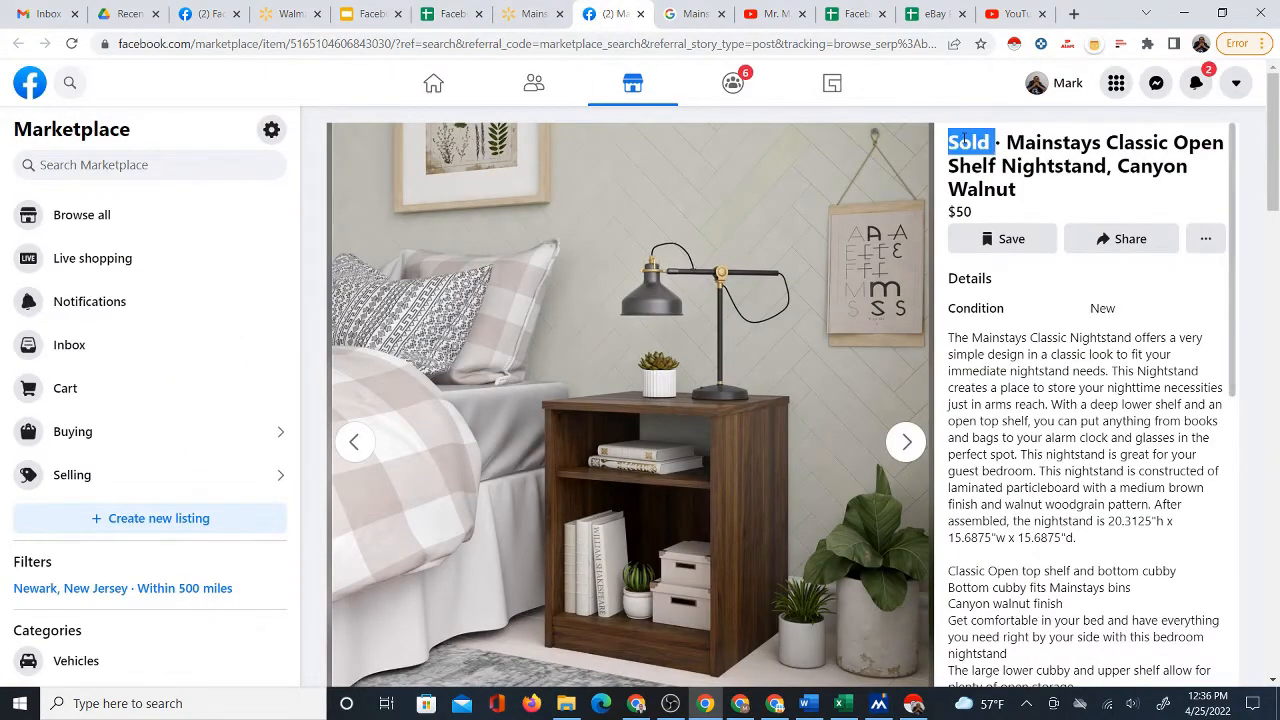
drag(1004, 143, 1047, 191)
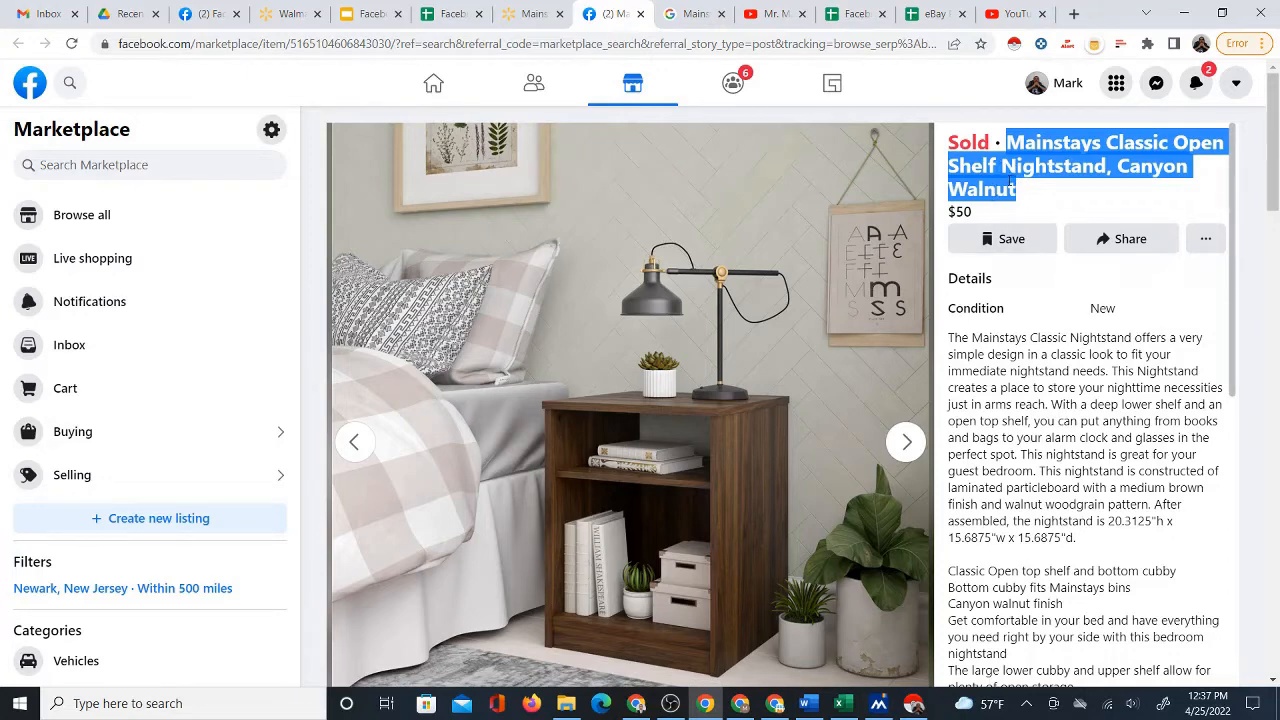
click(533, 13)
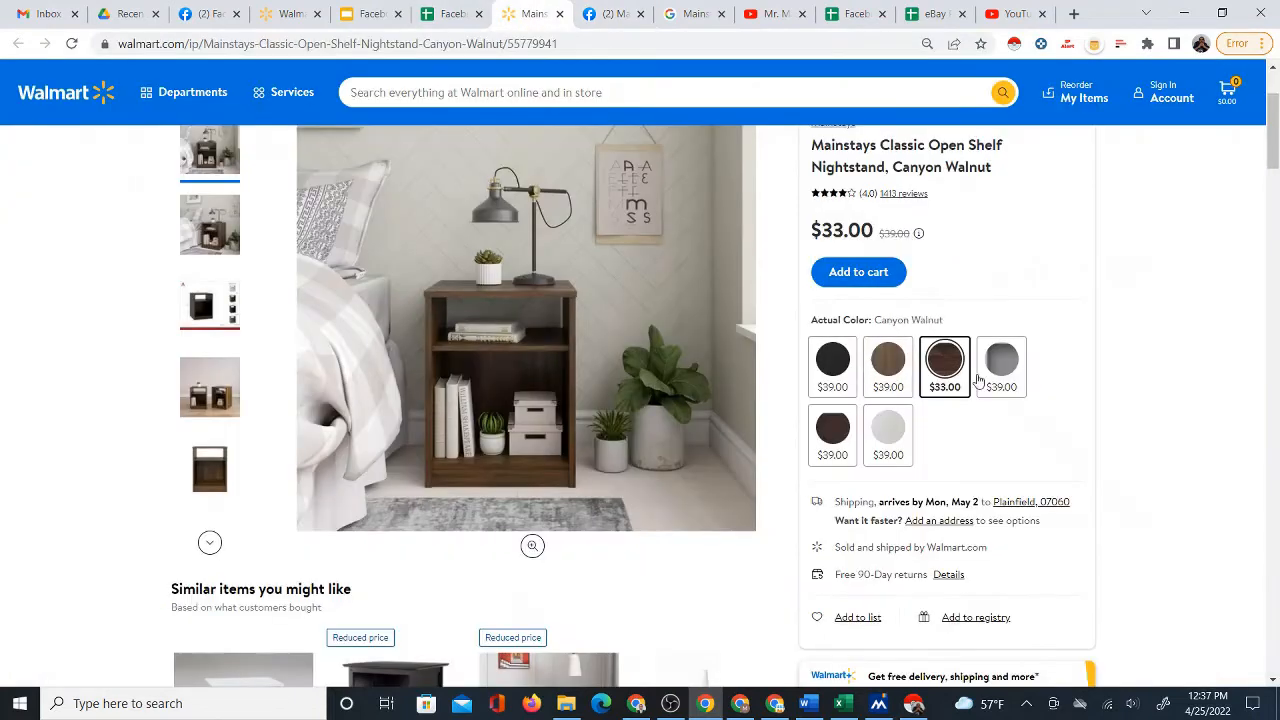
Step: Highlight the Sold label on the nightstand's Marketplace listing, recheck its Walmart page, and return to its Price 1 cell in row 7
click(607, 14)
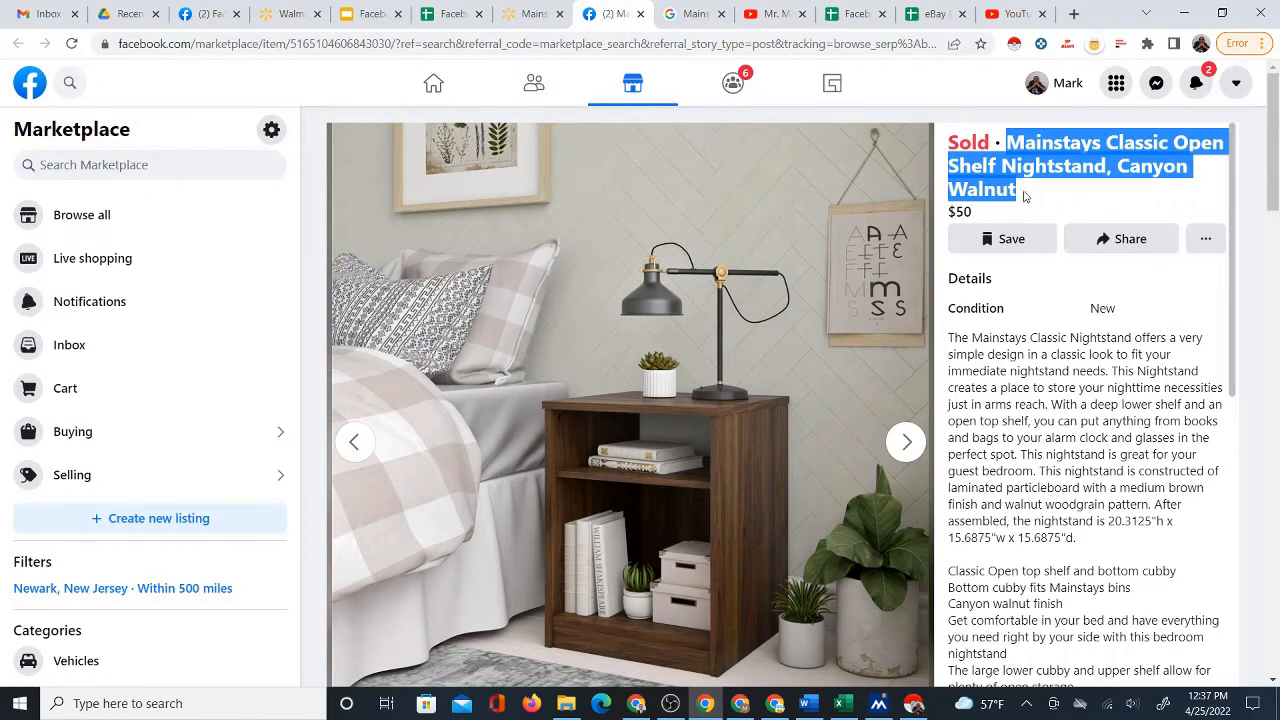
drag(992, 142, 950, 138)
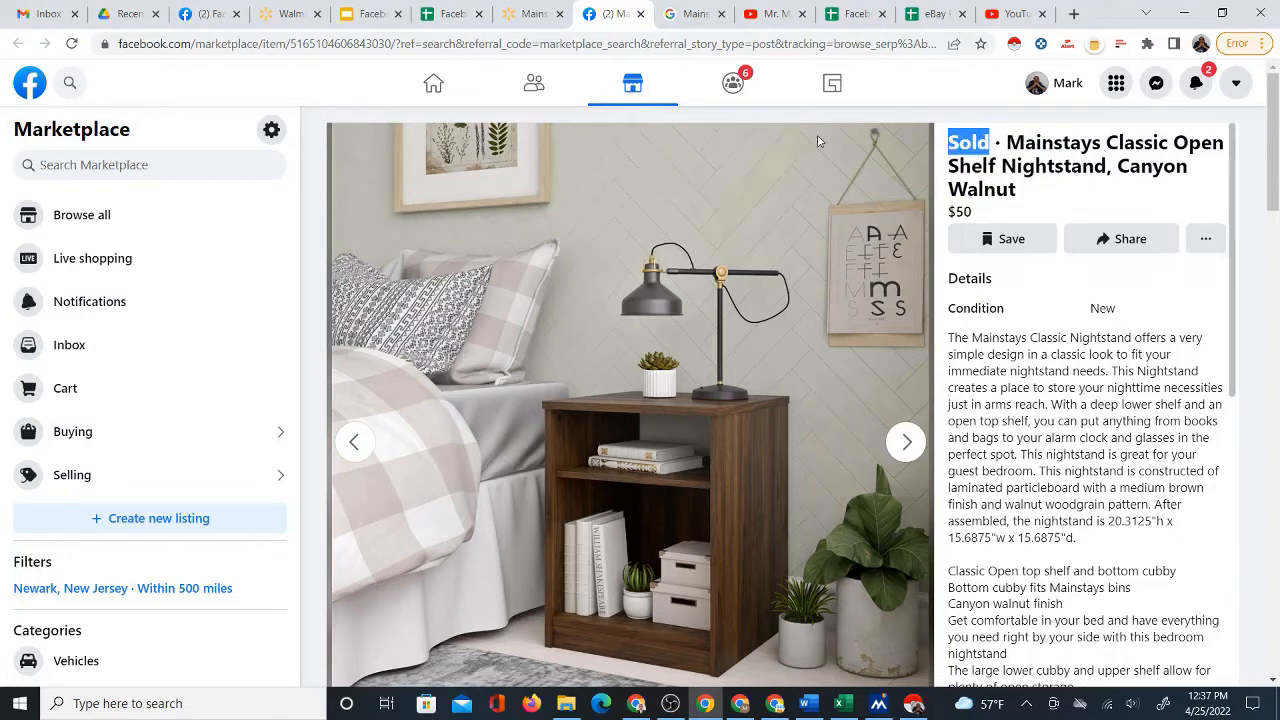
click(516, 16)
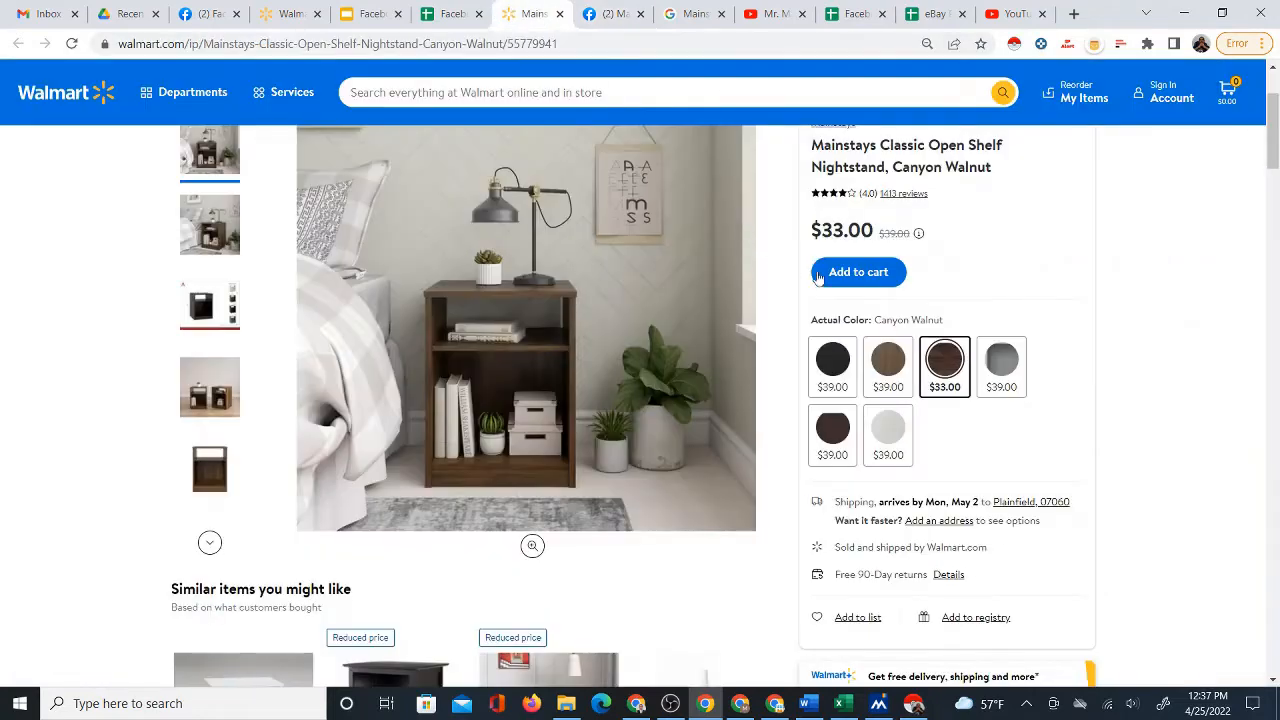
click(598, 18)
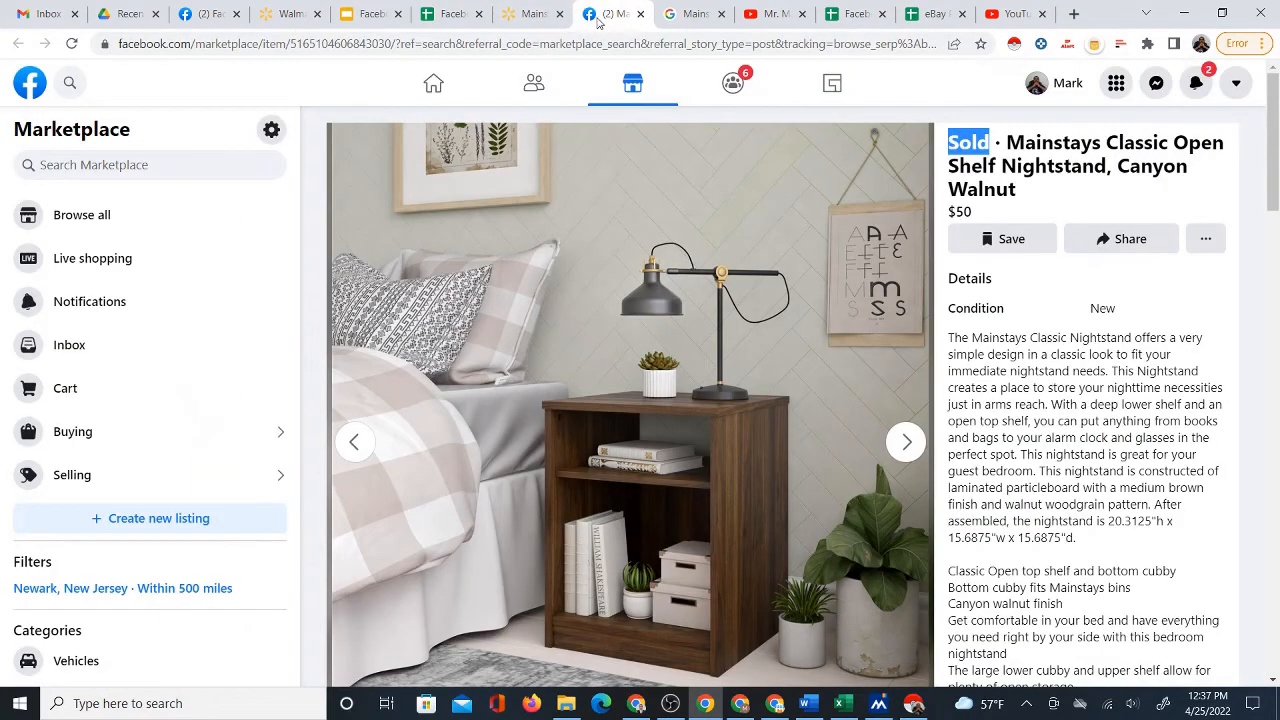
click(530, 15)
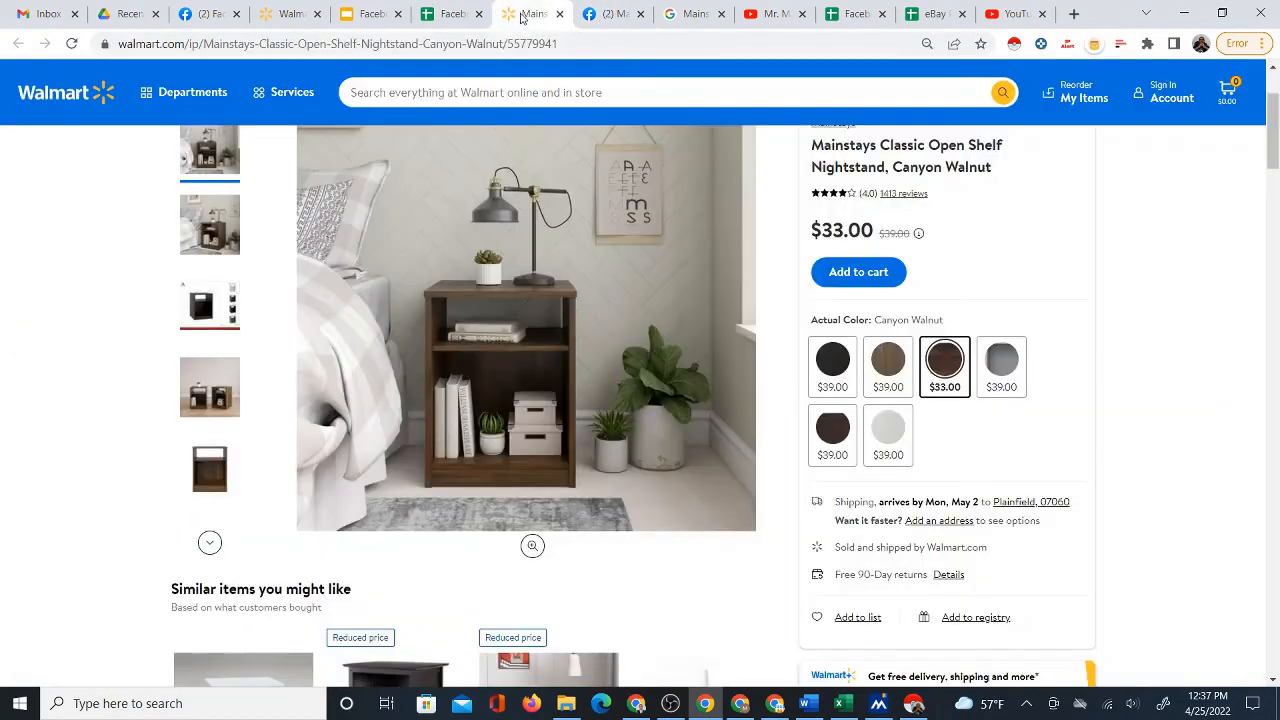
click(440, 16)
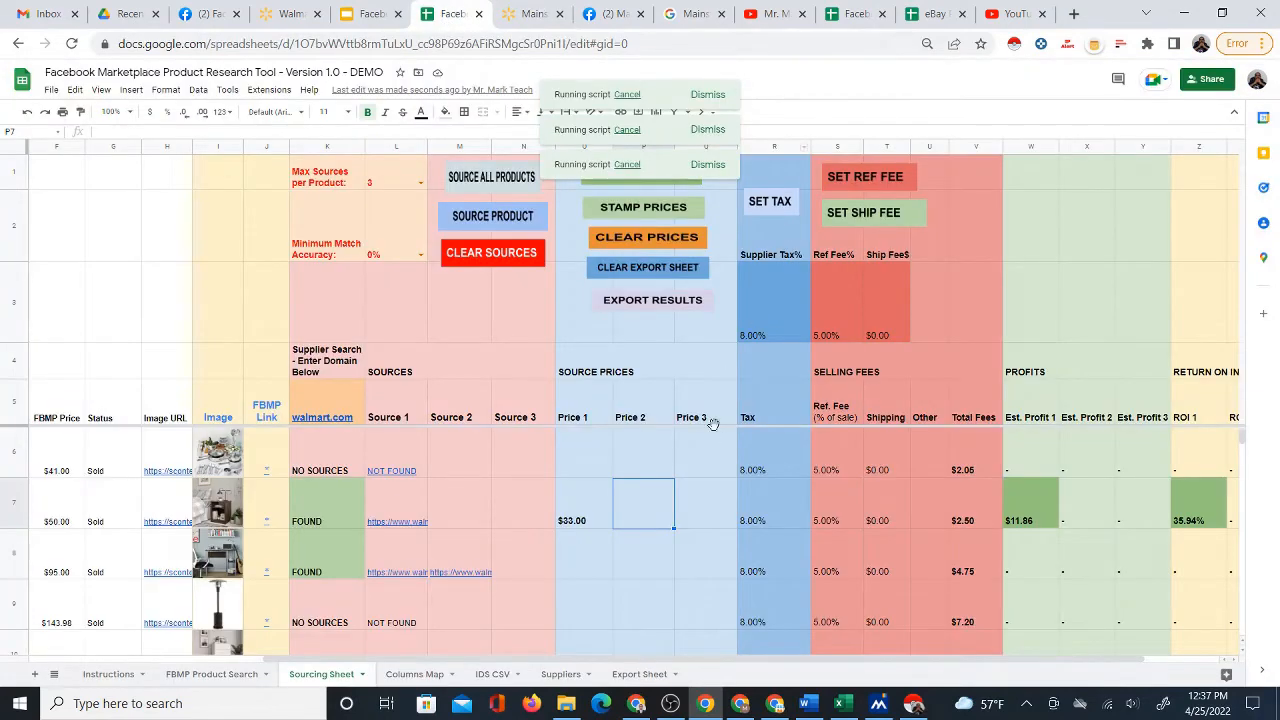
key(Left)
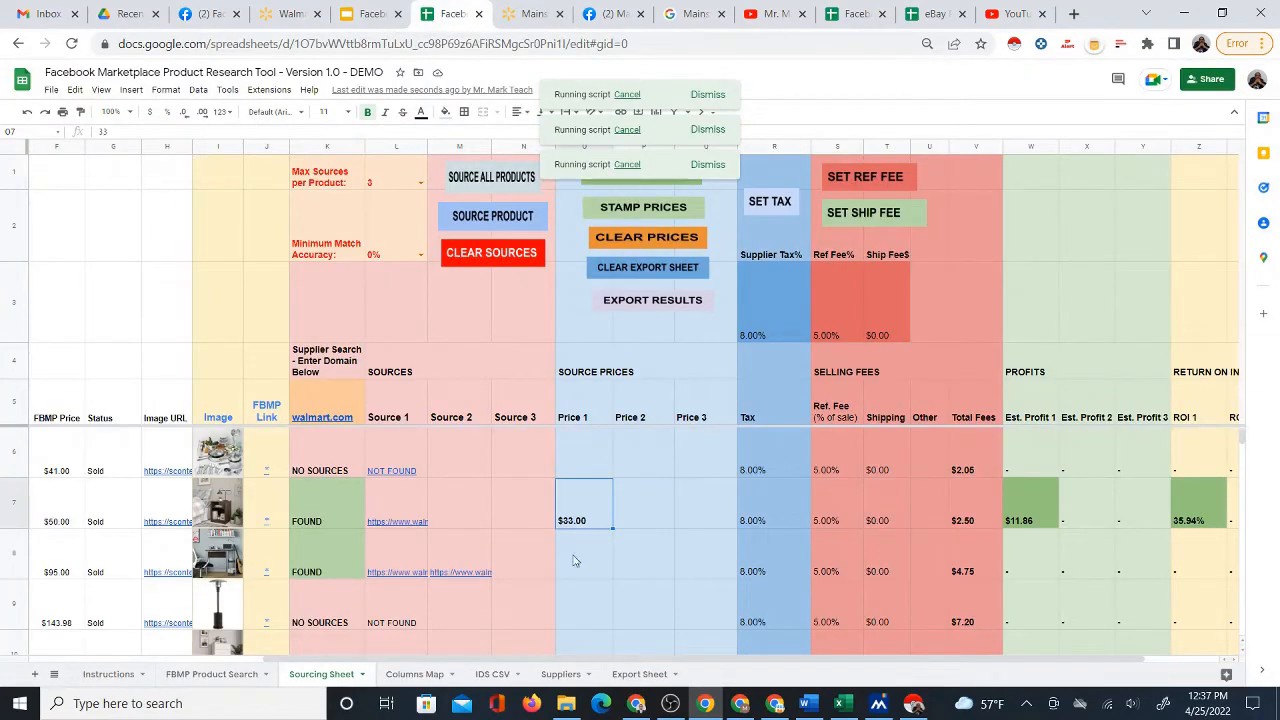
Step: Open the Marketplace listing and the first Walmart source of the Mainstays student desk in row 8
click(263, 584)
click(313, 598)
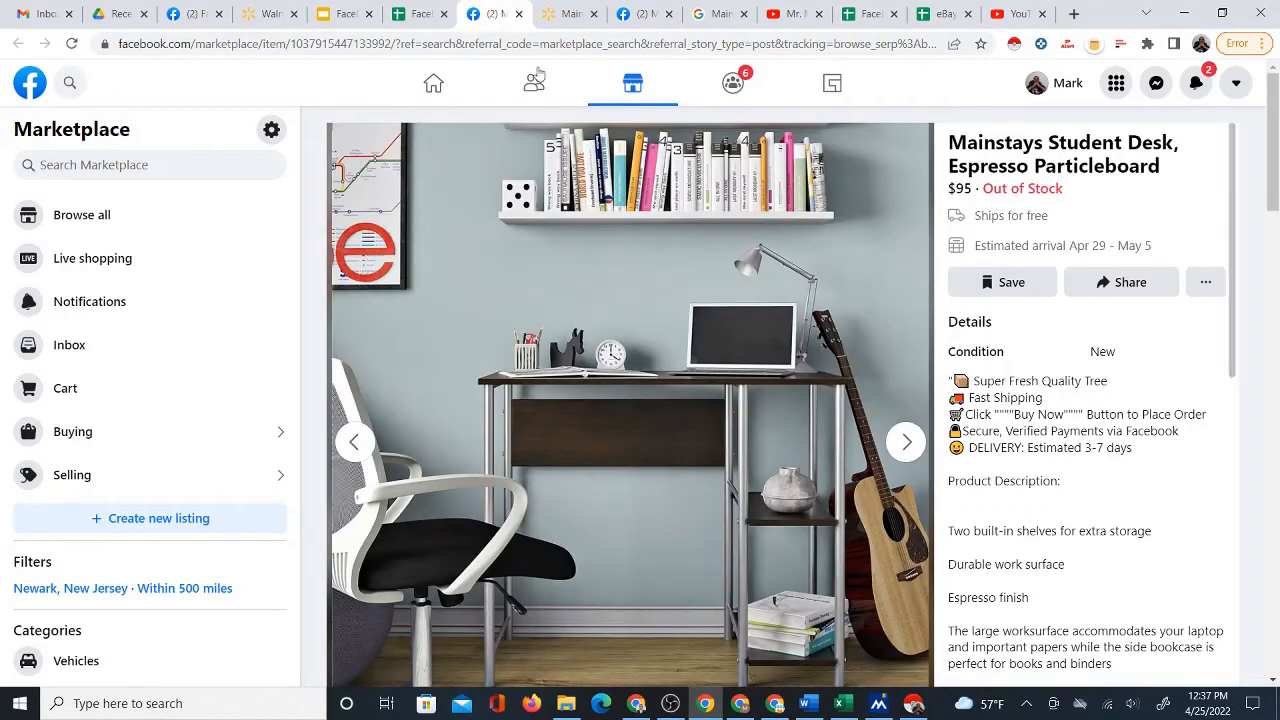
click(413, 18)
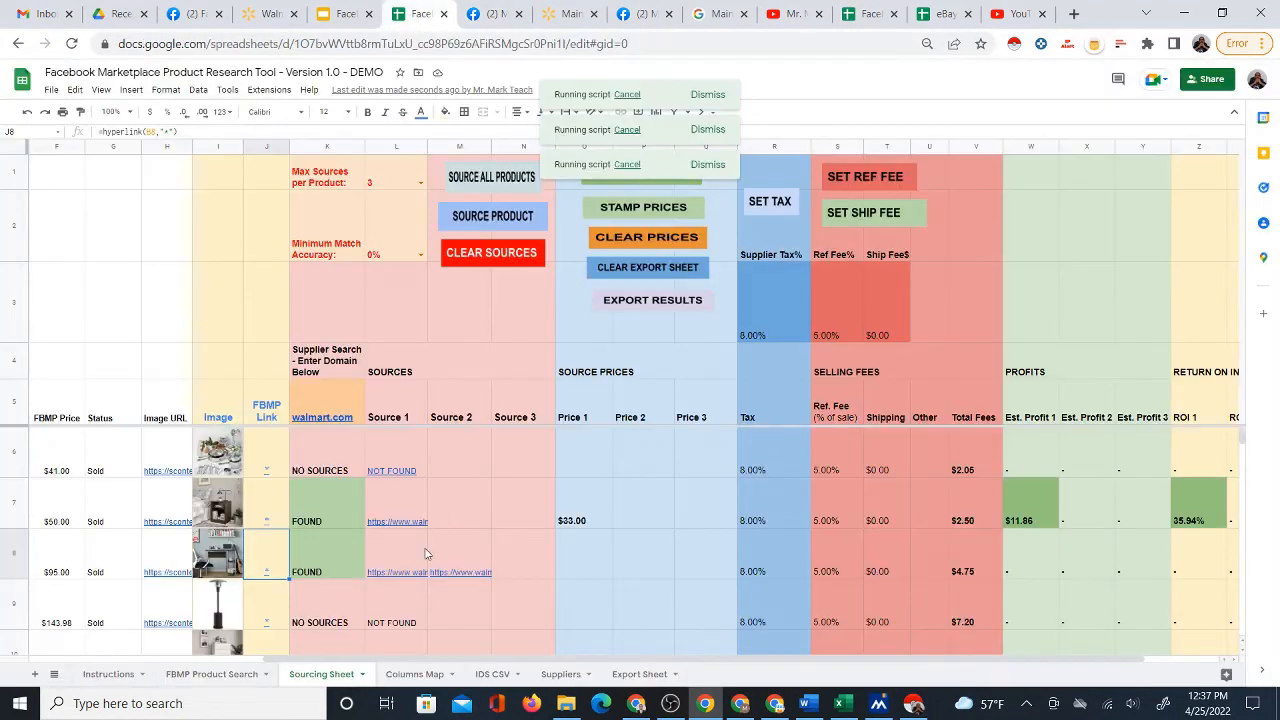
click(406, 566)
click(452, 595)
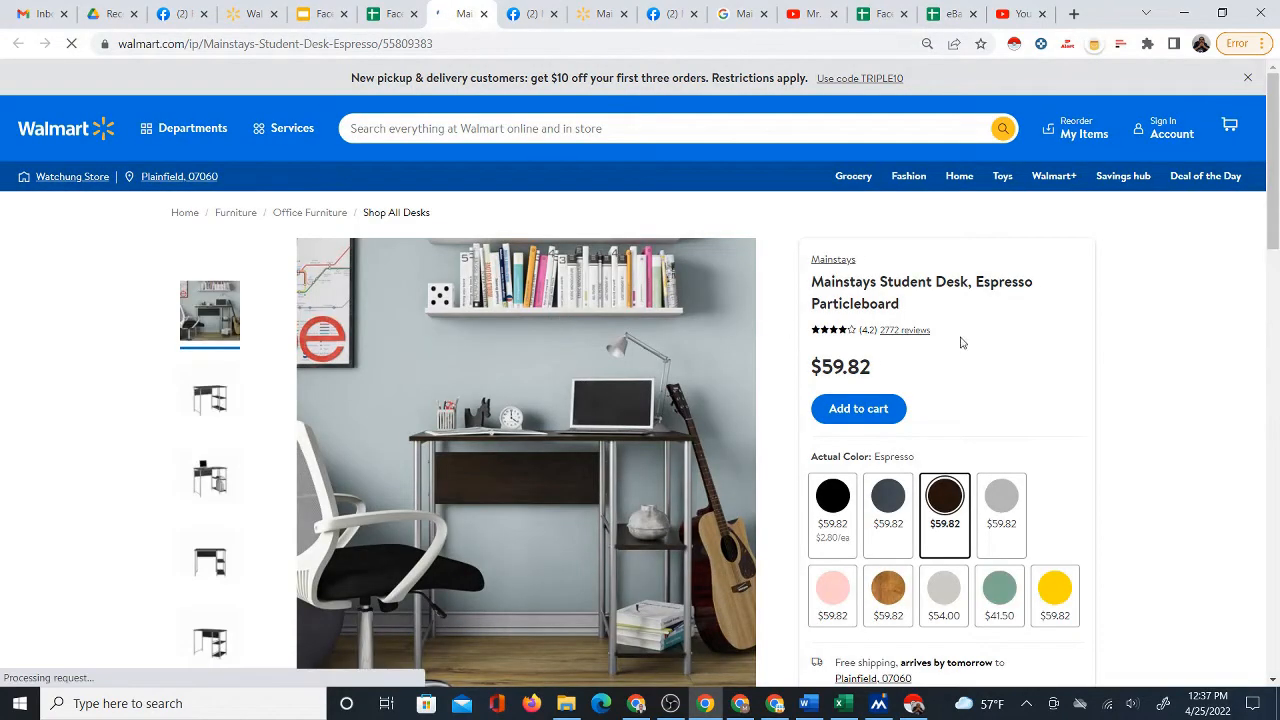
Step: Compare the student desk's Marketplace listing with its Walmart page, checking photo, title, price, stock status and shipping details
click(524, 15)
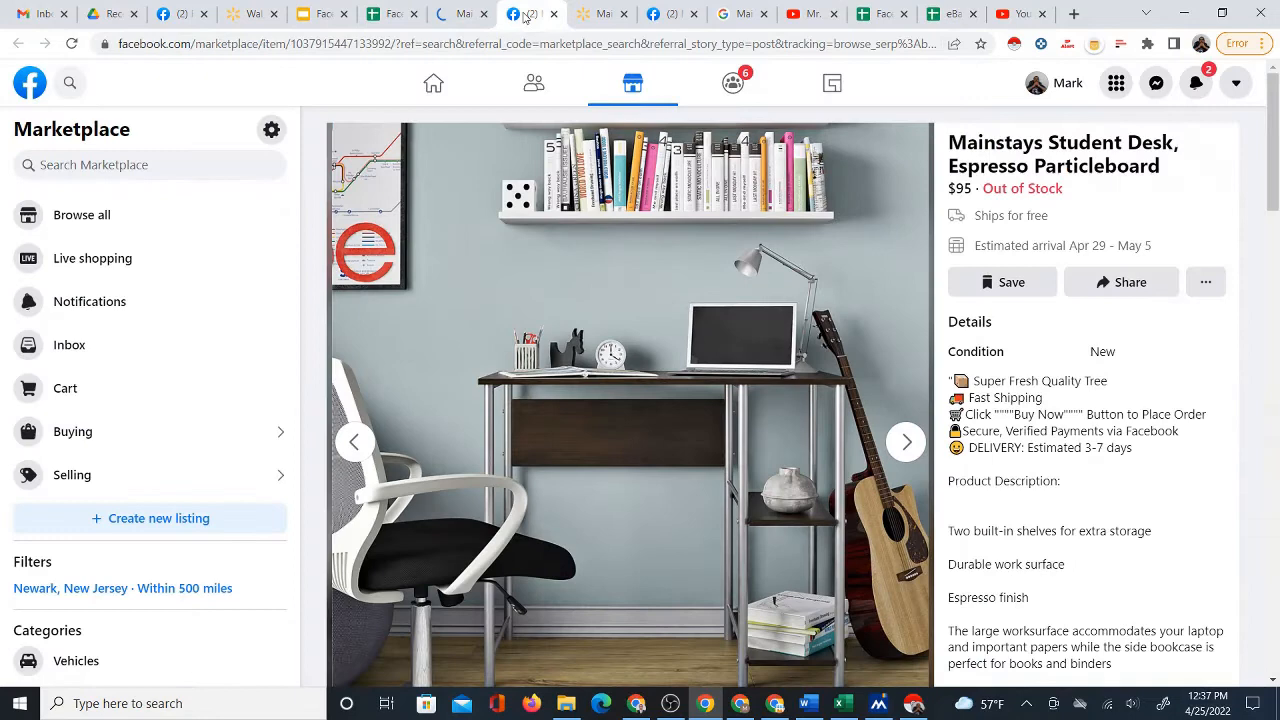
click(458, 14)
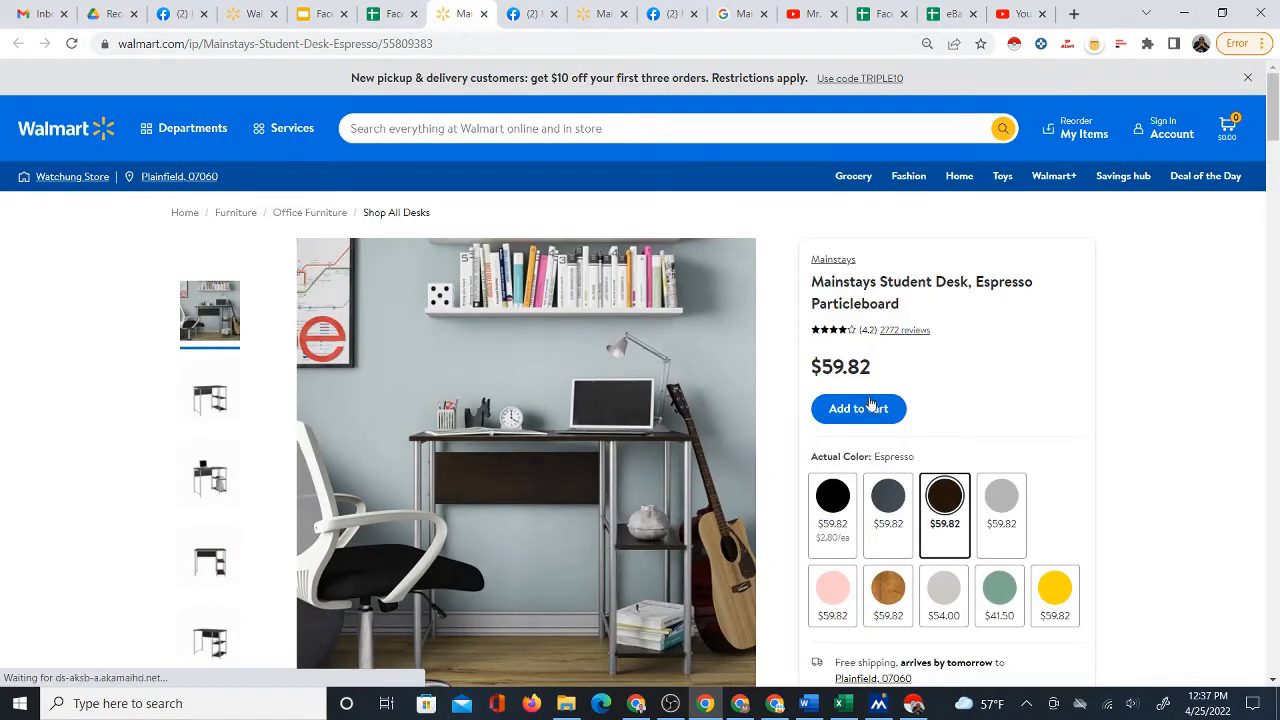
scroll(870, 330, down, 2)
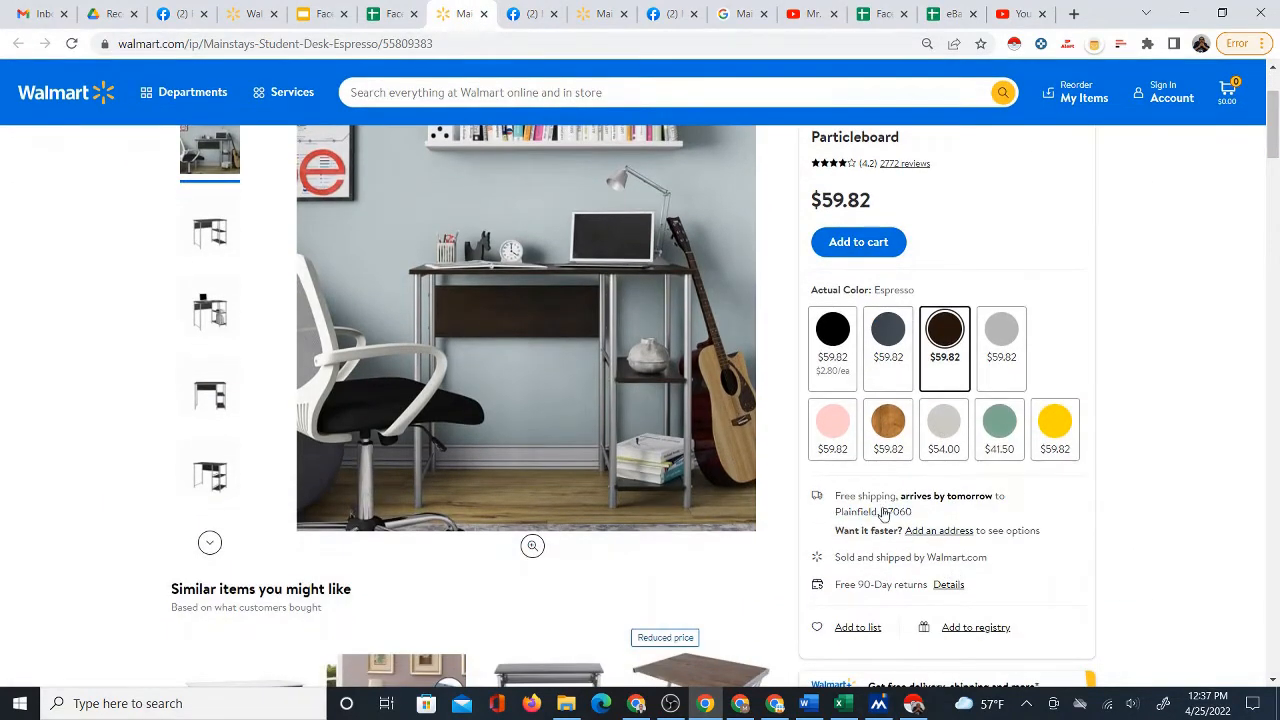
scroll(958, 283, up, 2)
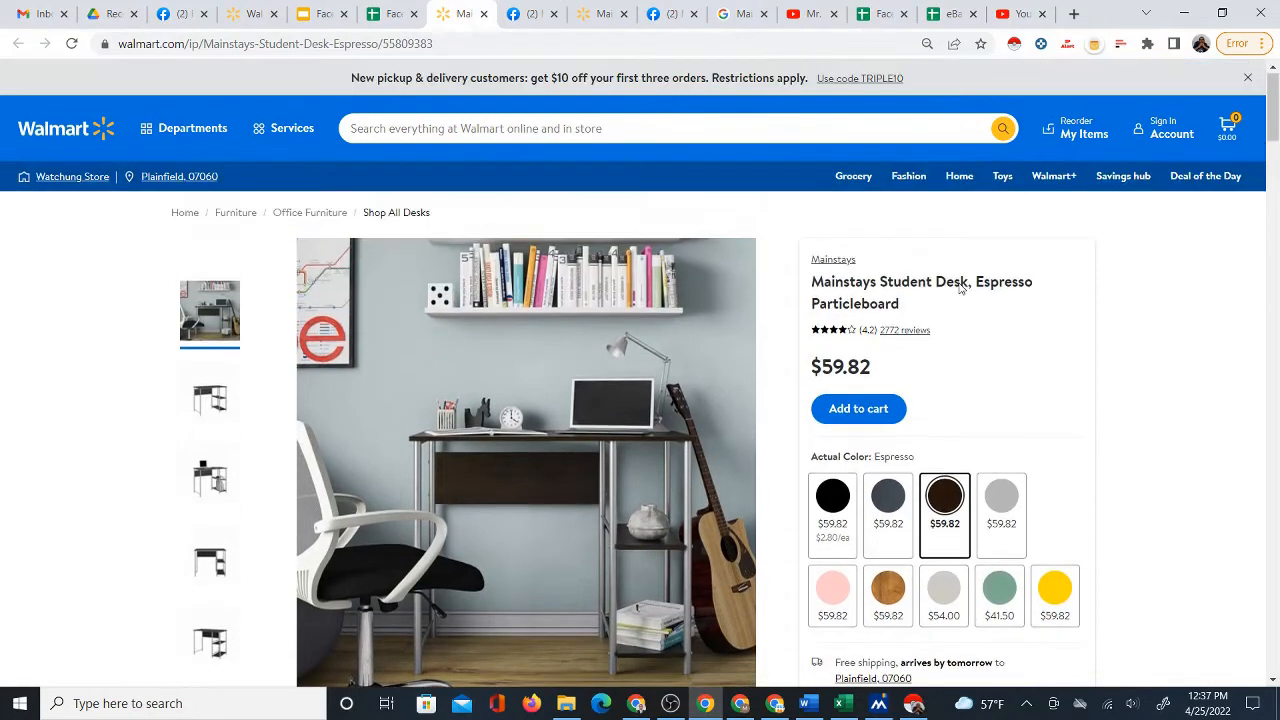
click(521, 12)
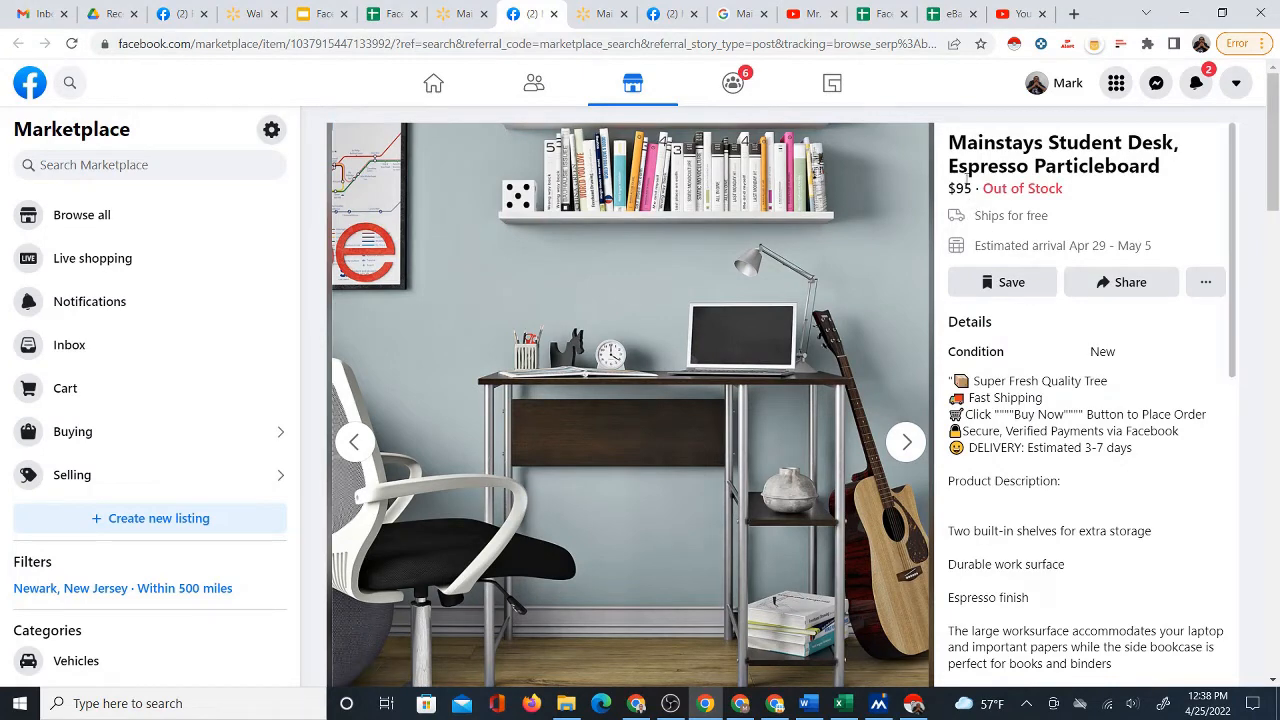
click(449, 15)
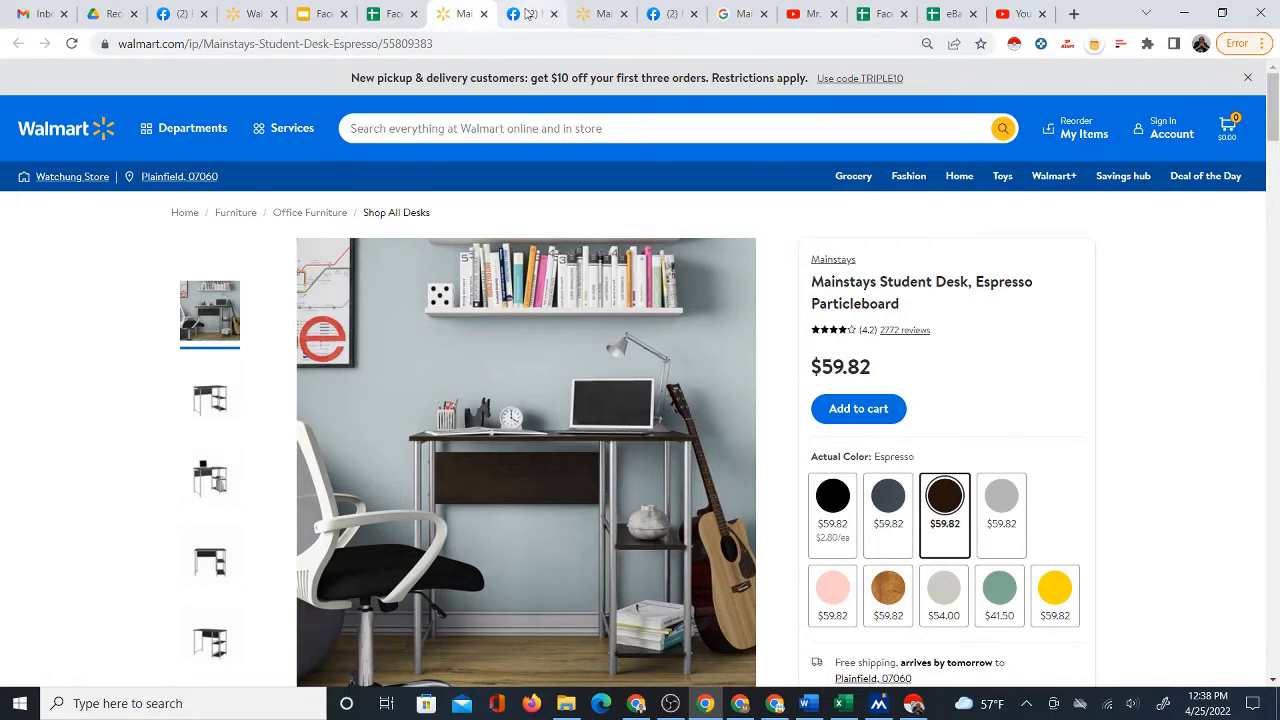
click(531, 14)
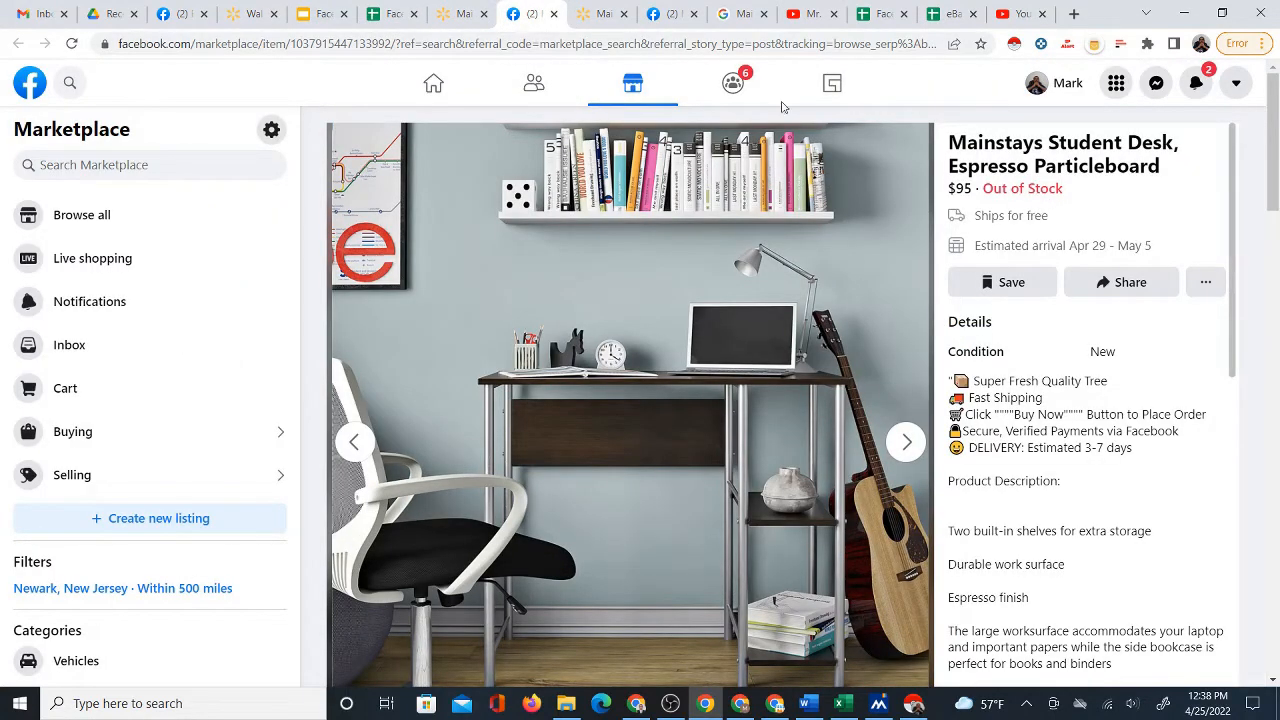
click(456, 16)
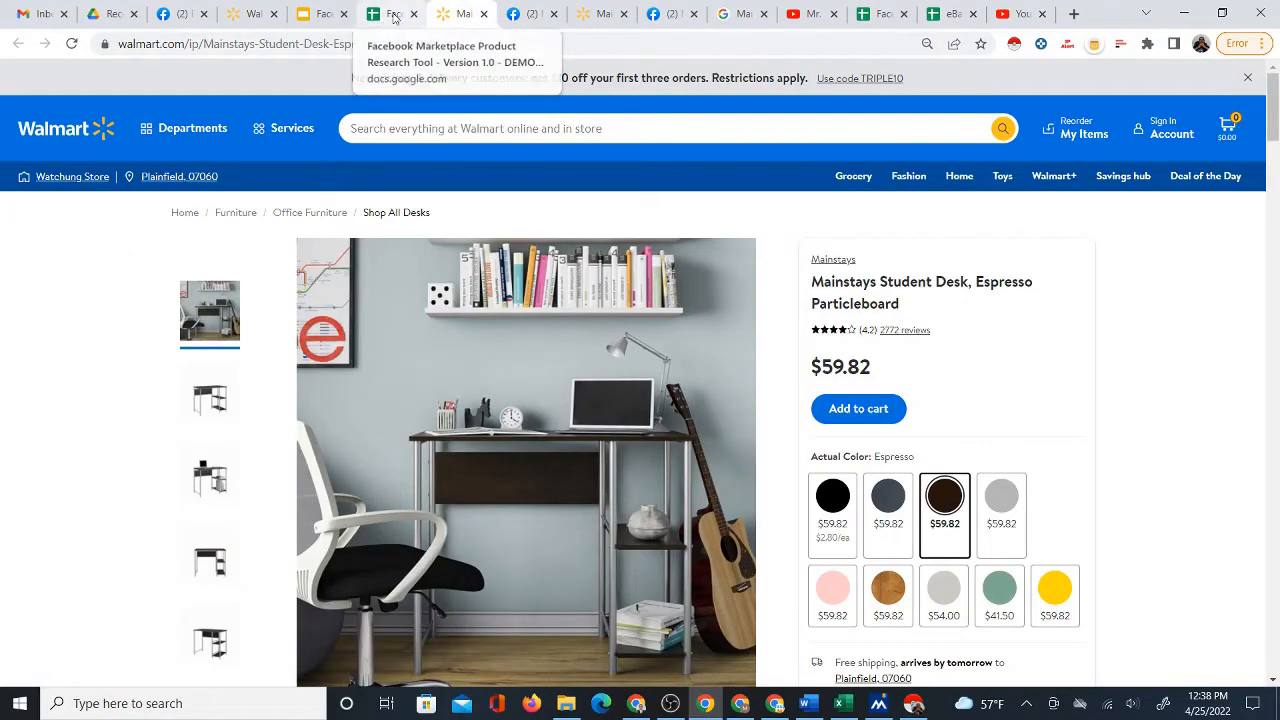
Step: Enter 59.82 as Price 1 for the student desk in row 8 and check its estimated profit and ROI
click(380, 15)
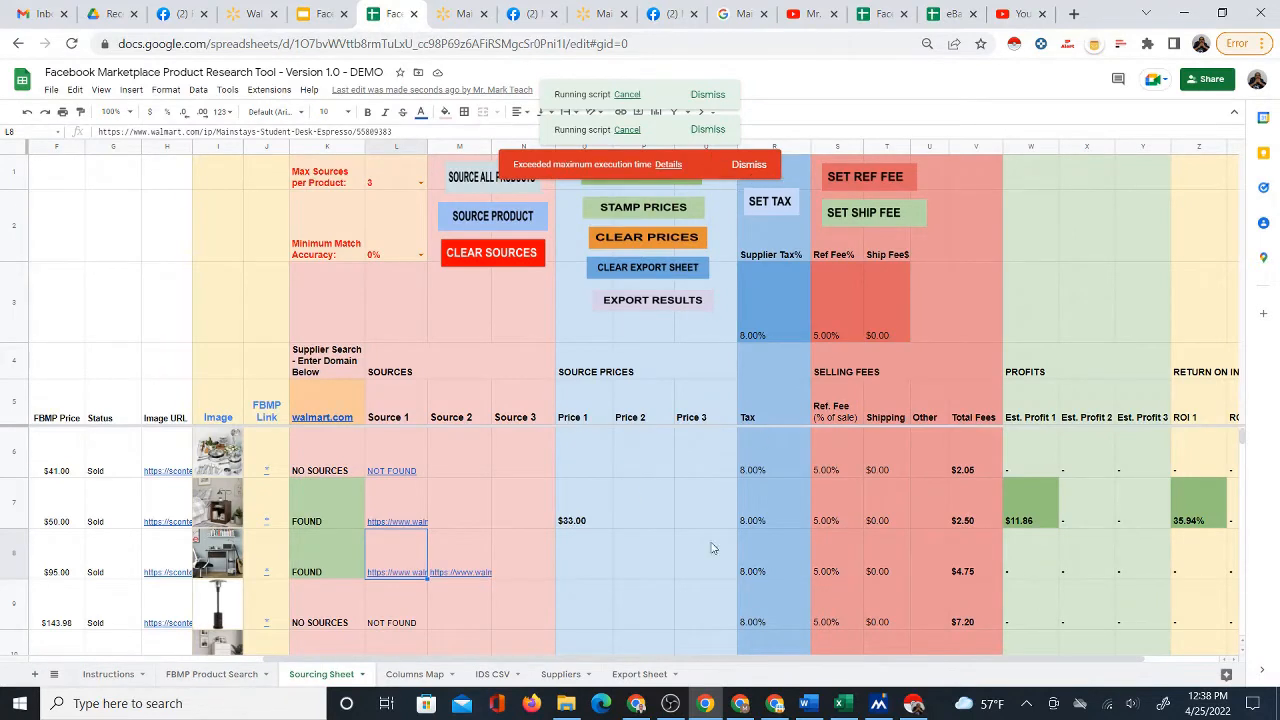
click(606, 563)
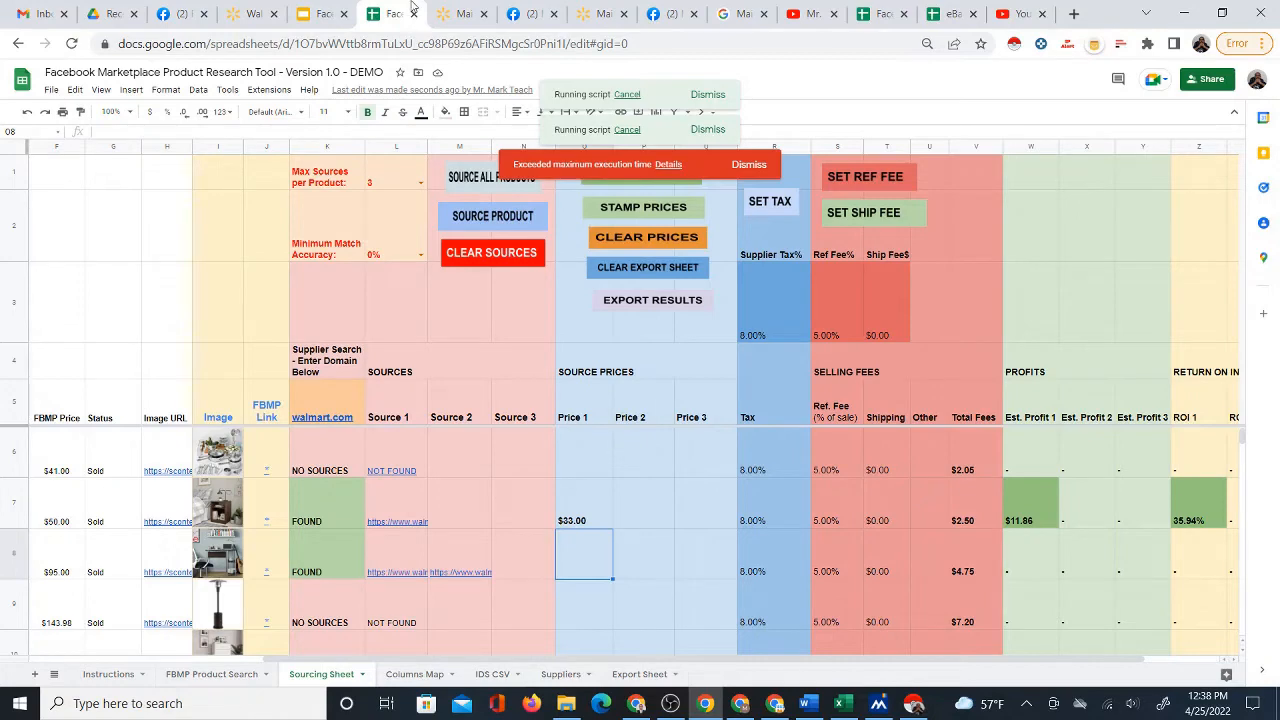
click(455, 14)
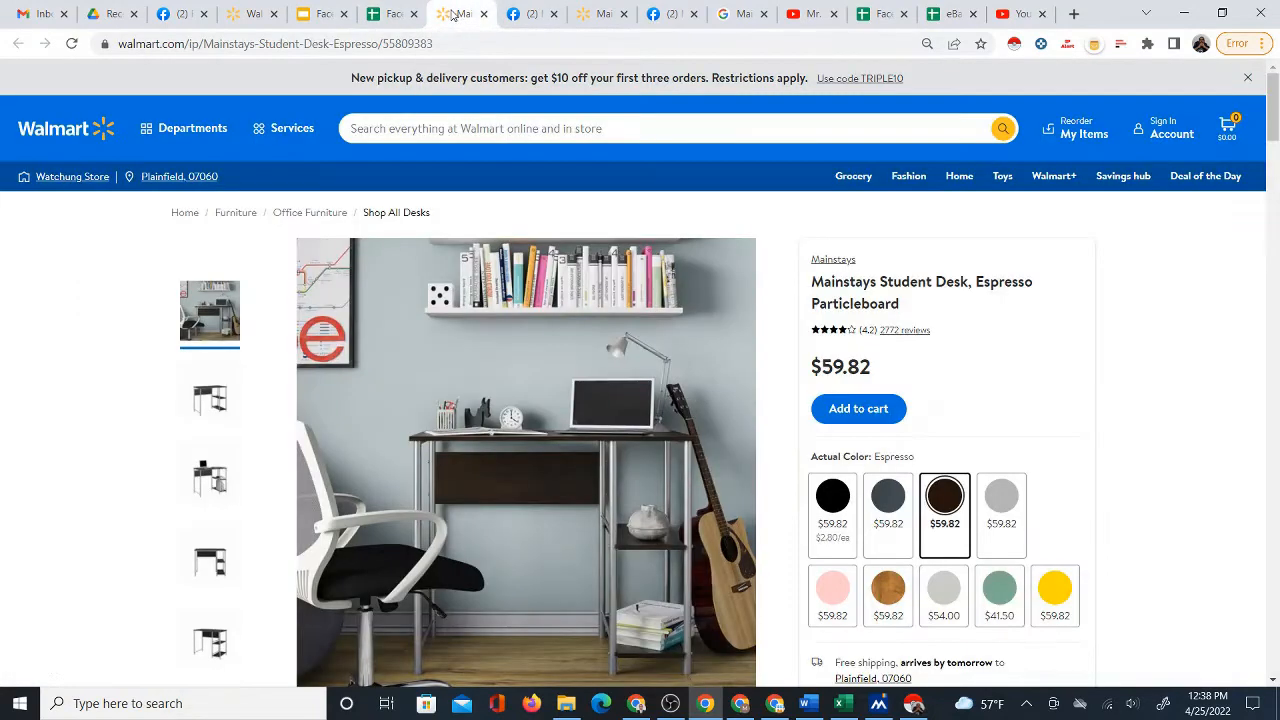
click(375, 14)
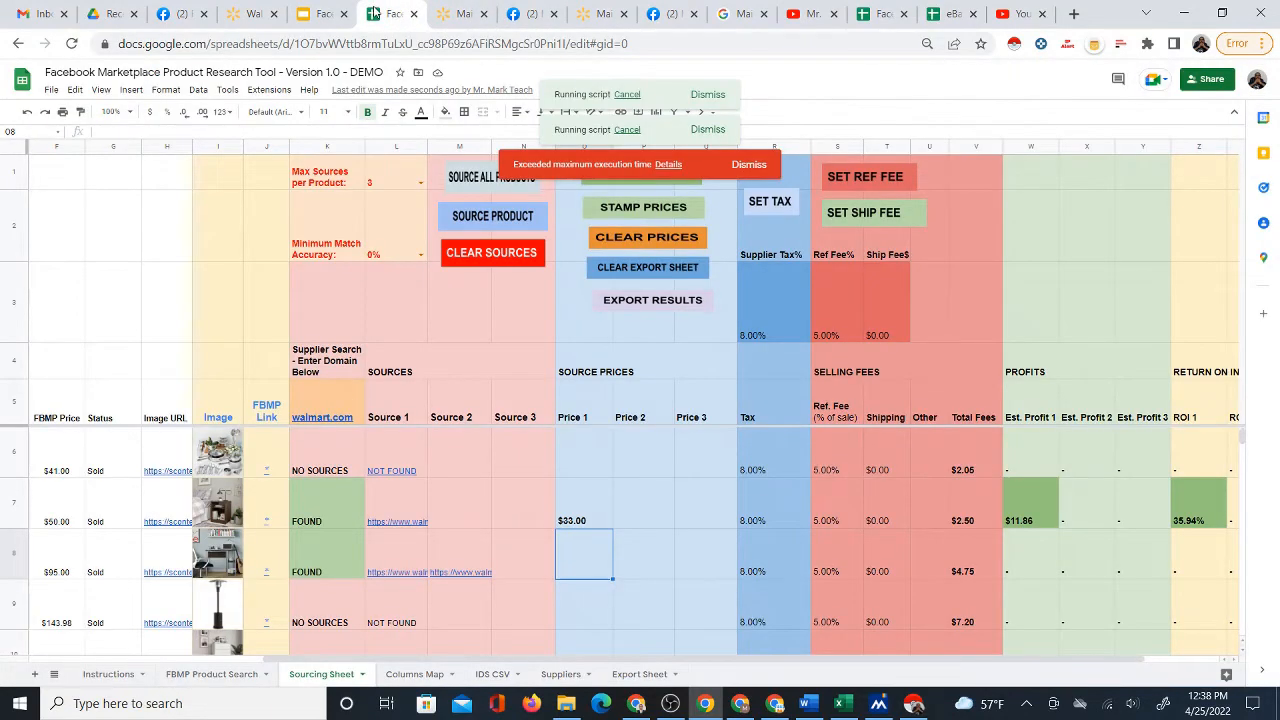
text(59.82)
click(630, 566)
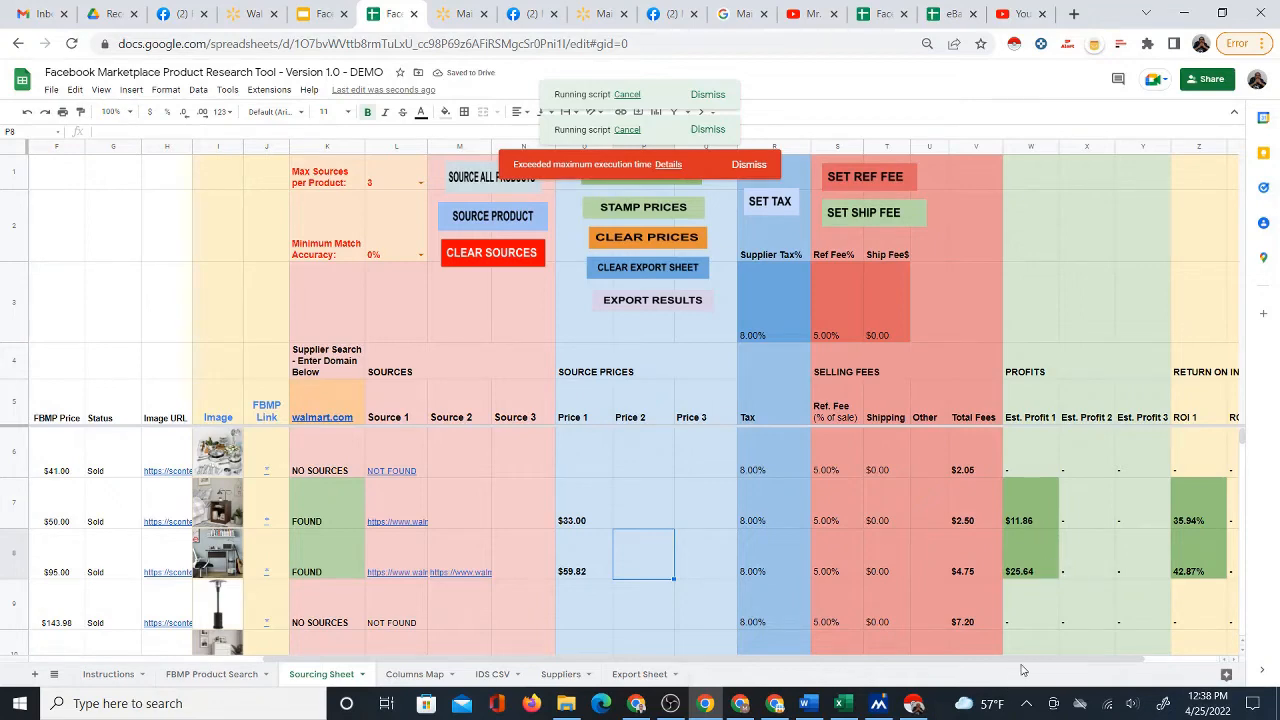
drag(1075, 661, 1147, 662)
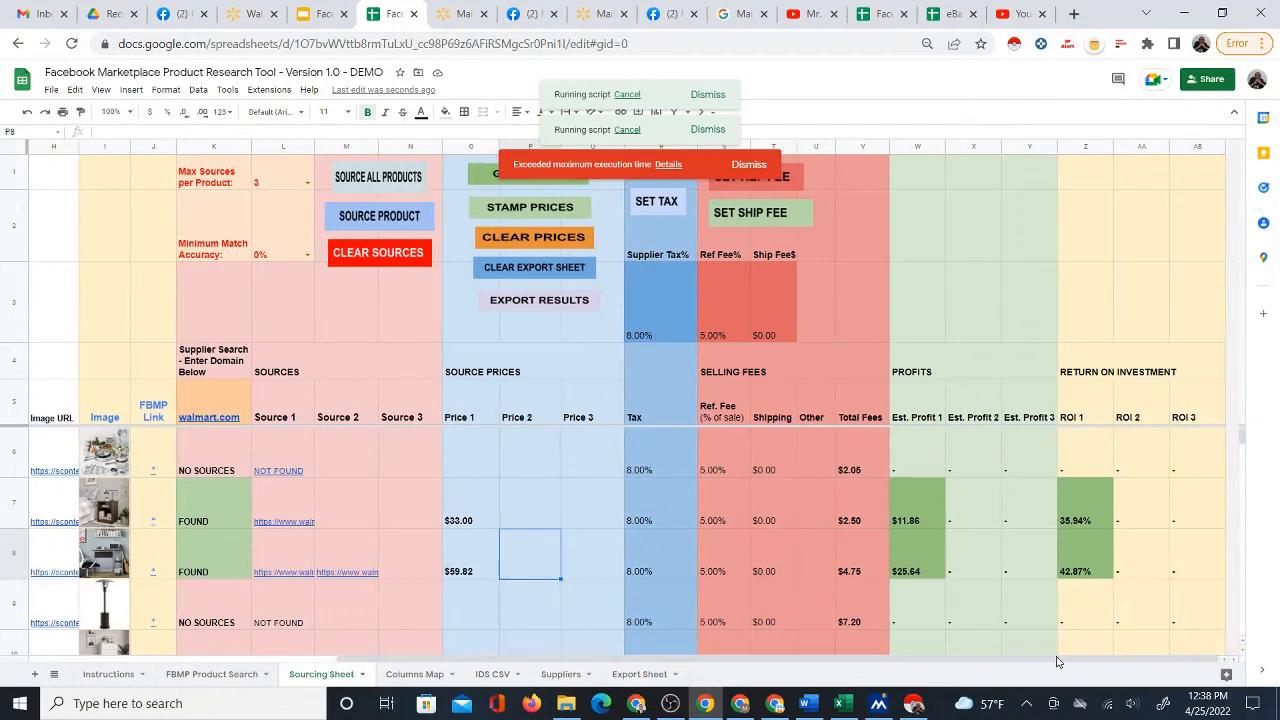
Step: Set the Supplier Tax% to 10% on the Sourcing Sheet and apply it to the product rows
drag(1058, 662, 924, 662)
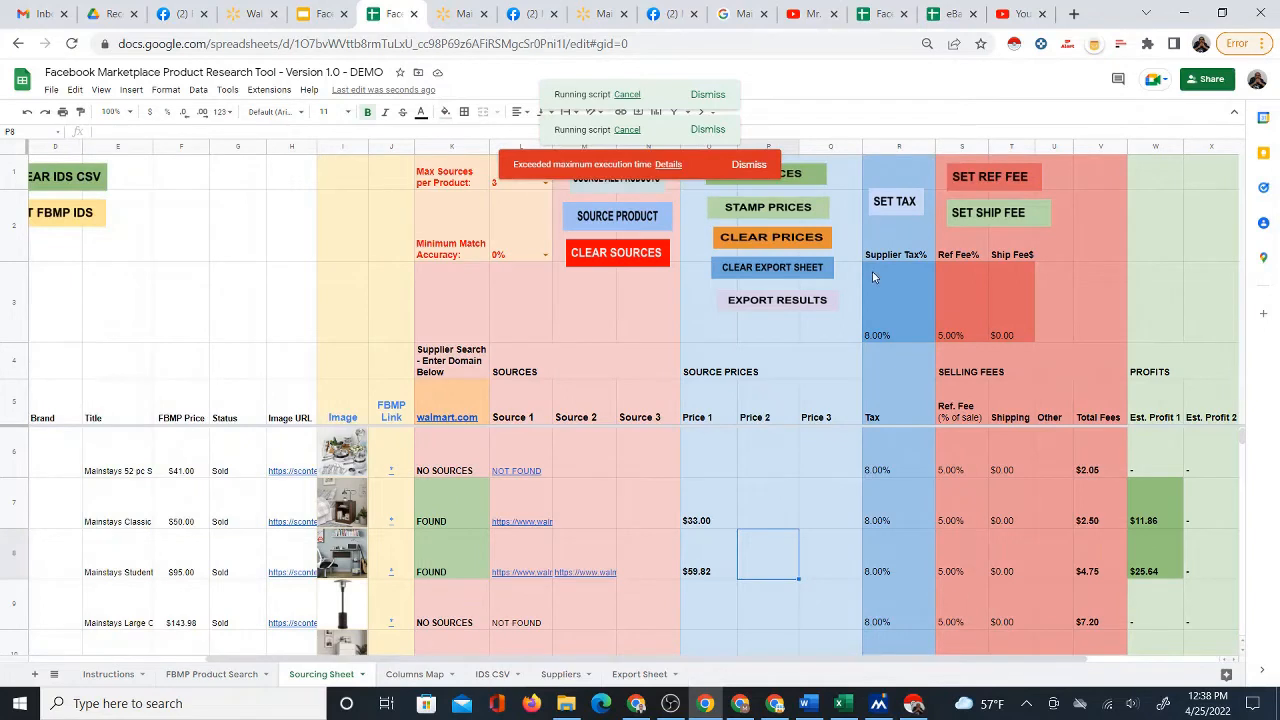
click(885, 322)
text(10%)
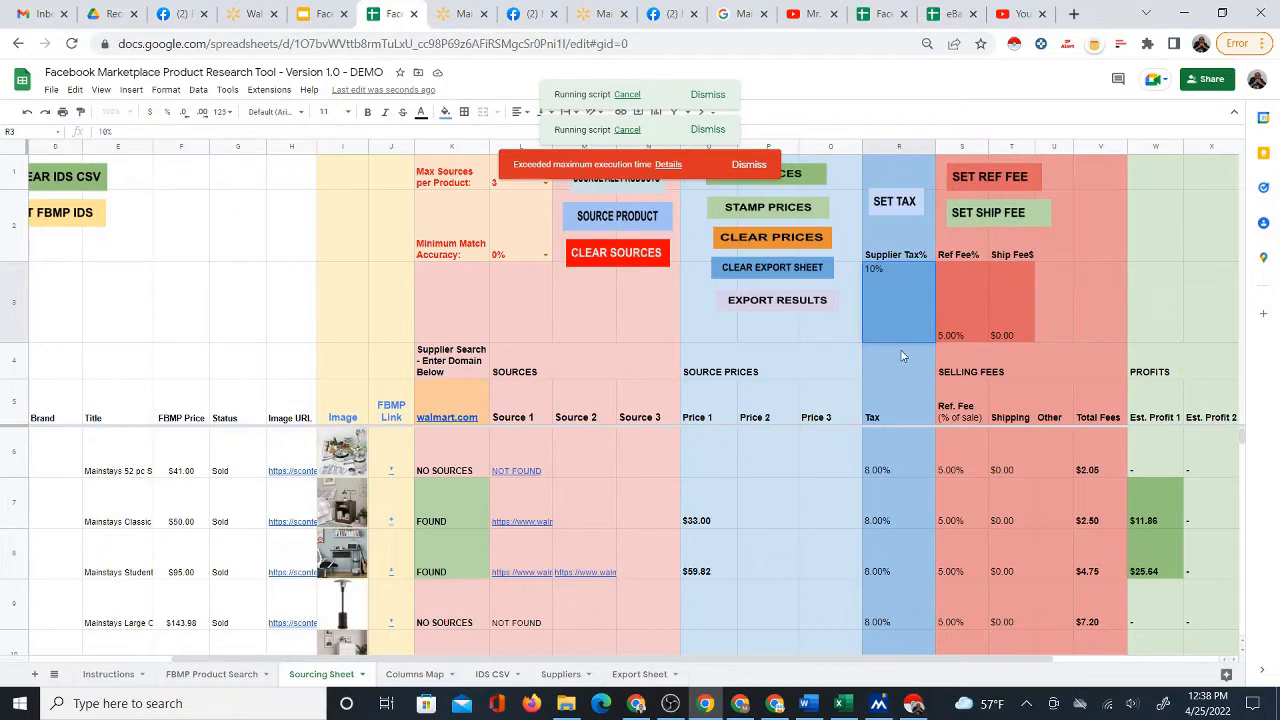
key(Return)
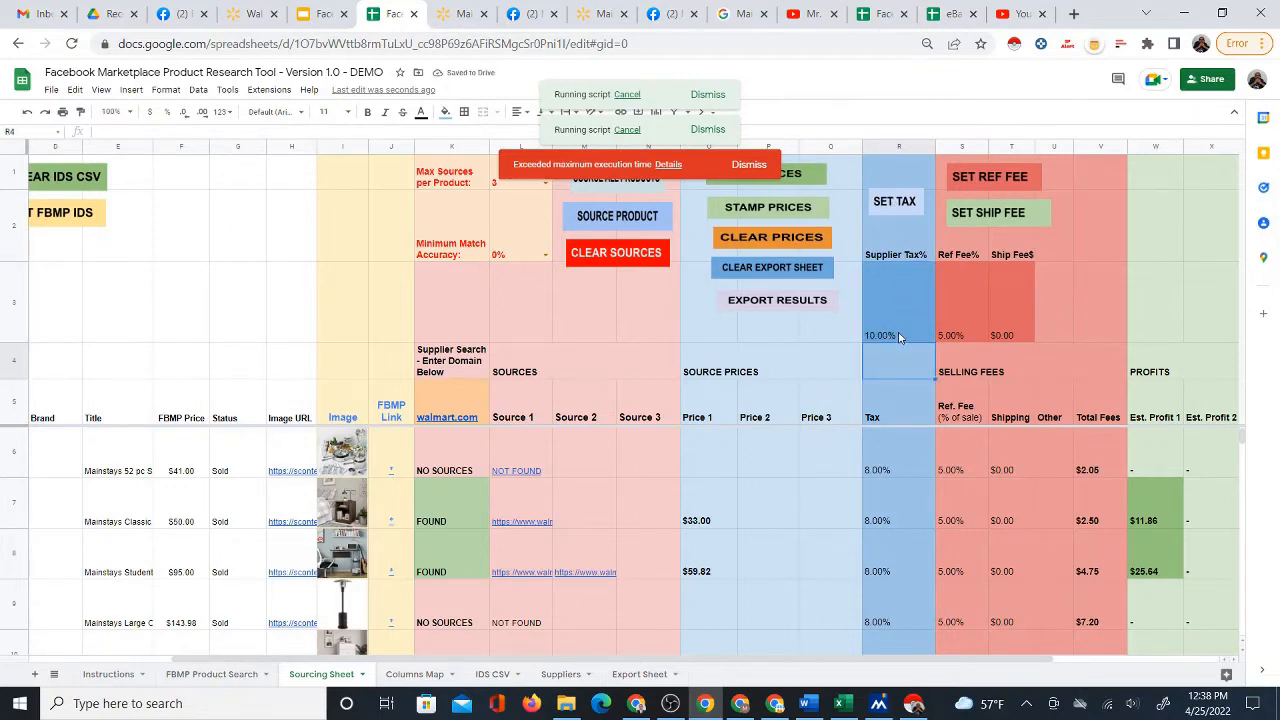
click(895, 203)
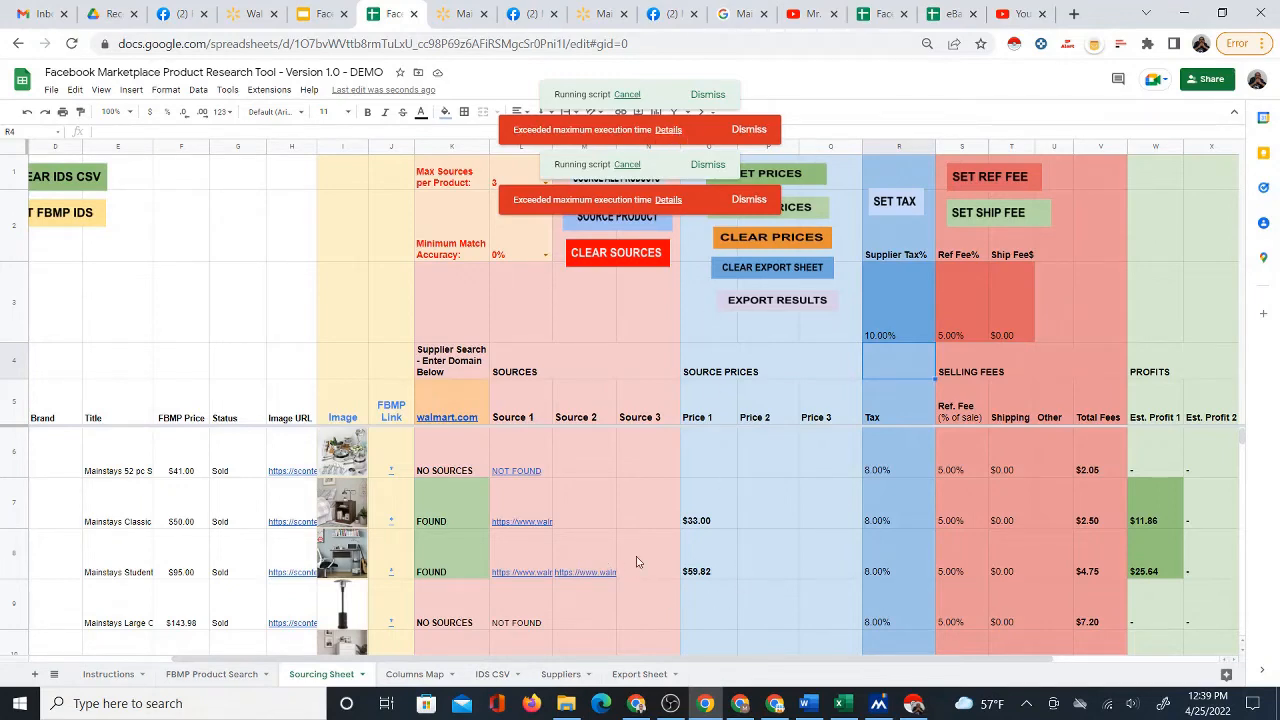
Step: Review the sourcing results down the product list to the last product, the Mainstays 9-Cube in row 53
scroll(636, 562, down, 4)
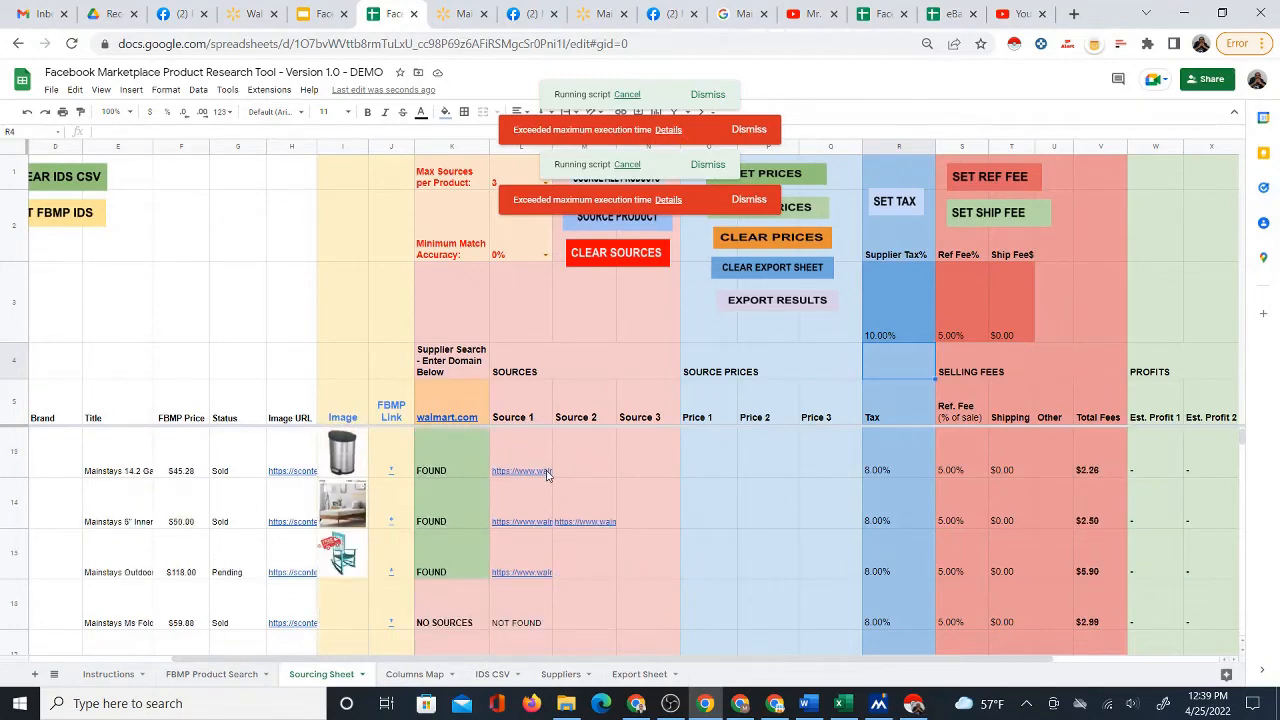
scroll(547, 480, down, 2)
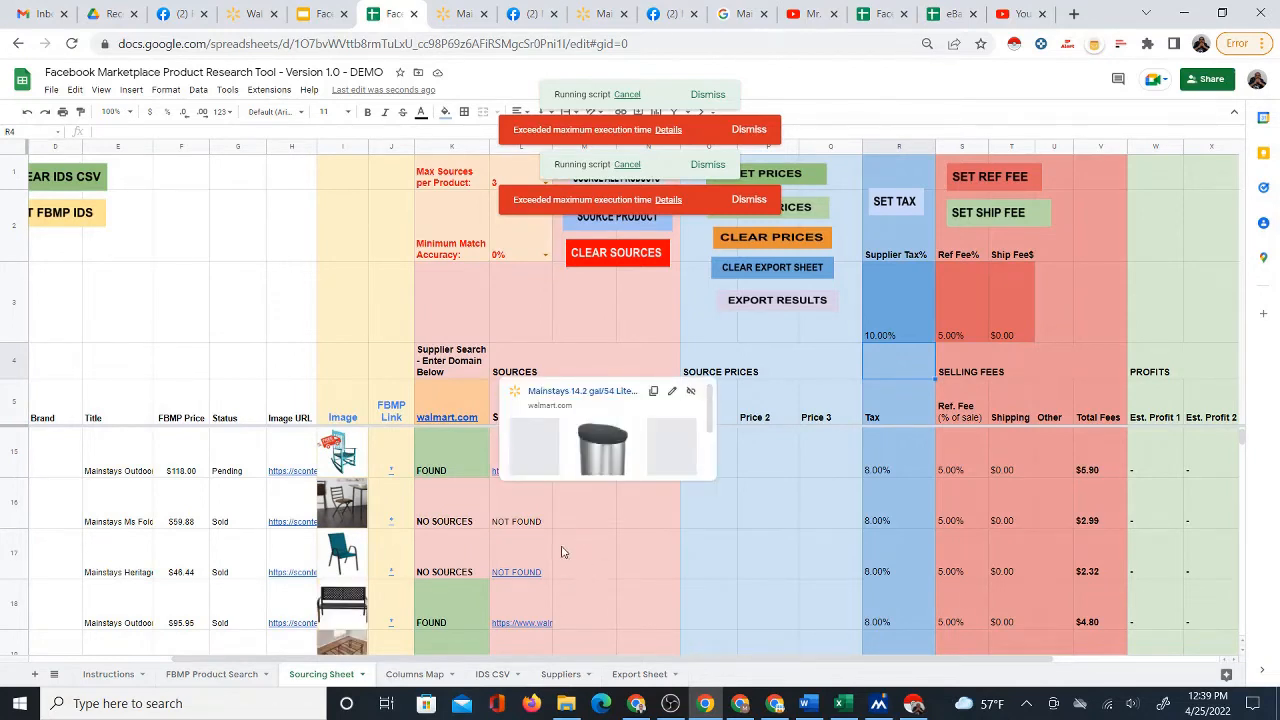
scroll(562, 552, down, 5)
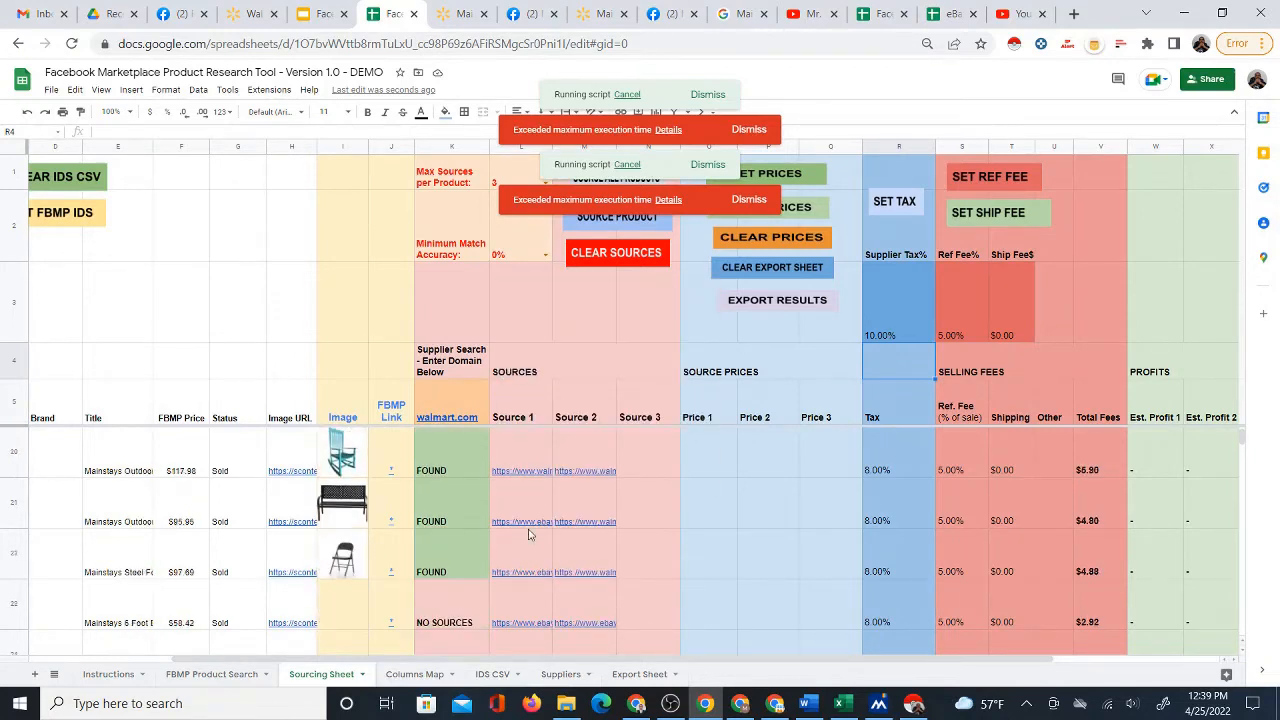
scroll(530, 540, down, 15)
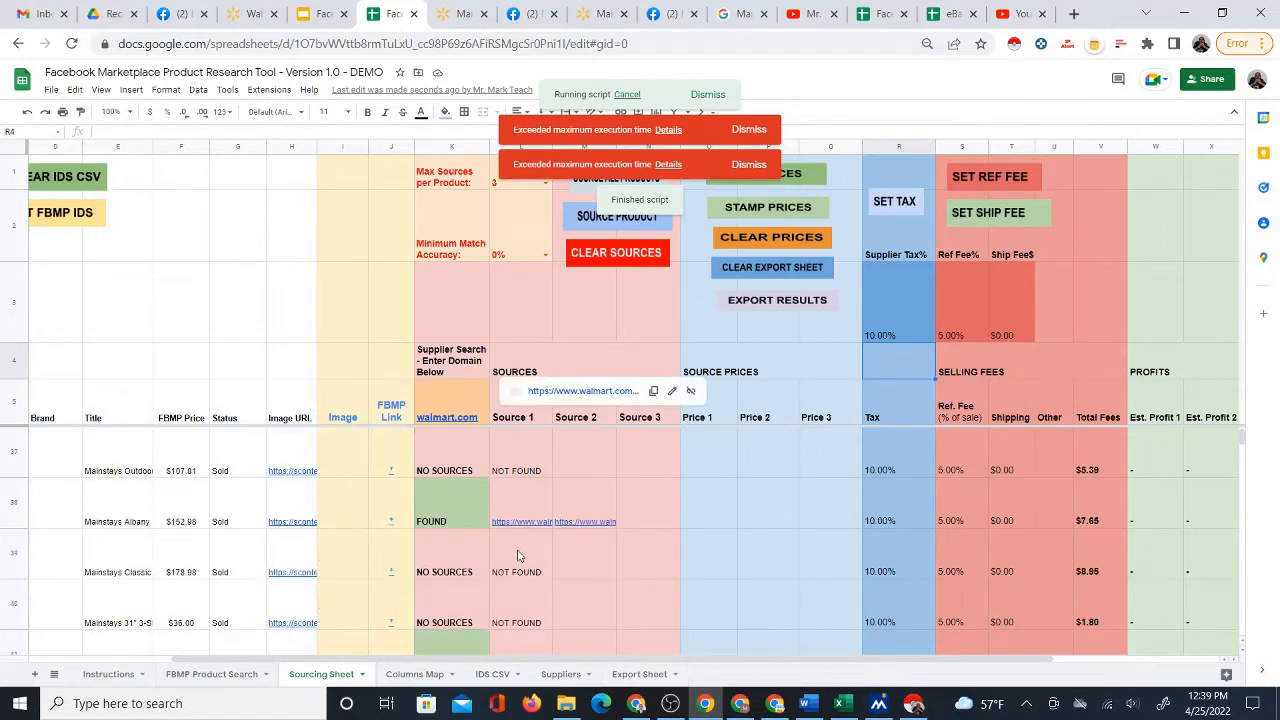
scroll(520, 560, down, 10)
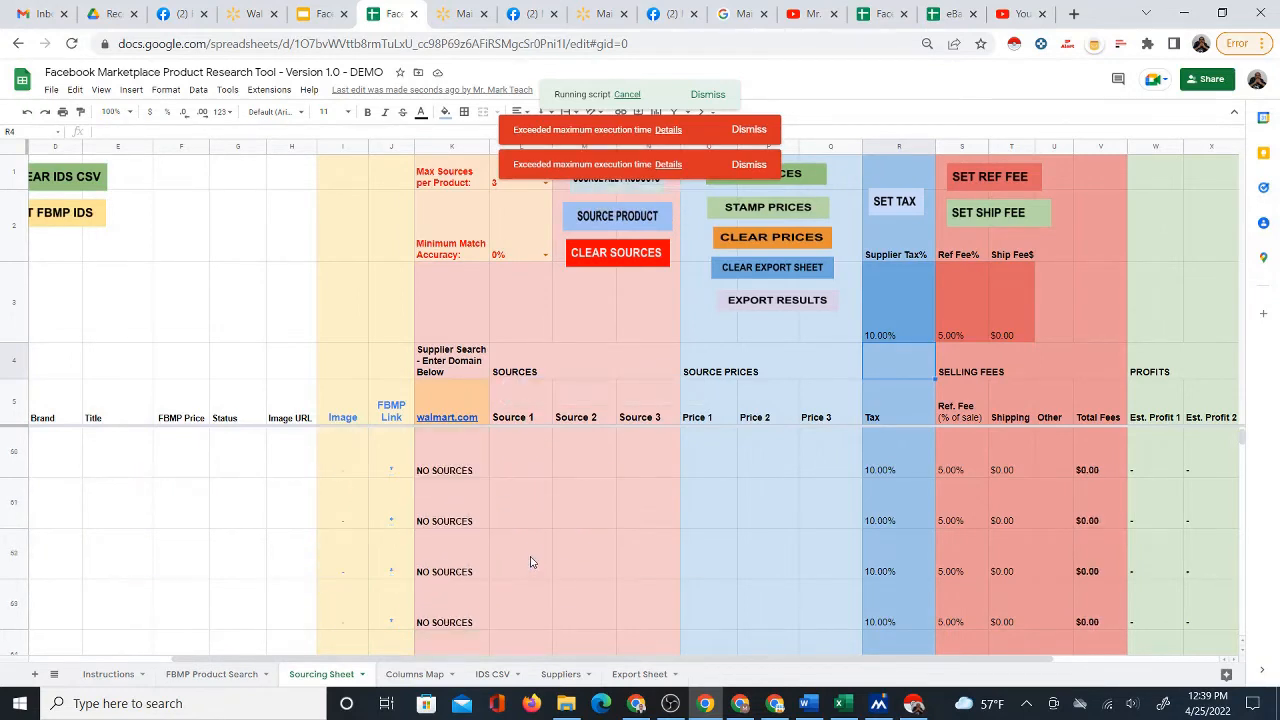
scroll(532, 544, up, 5)
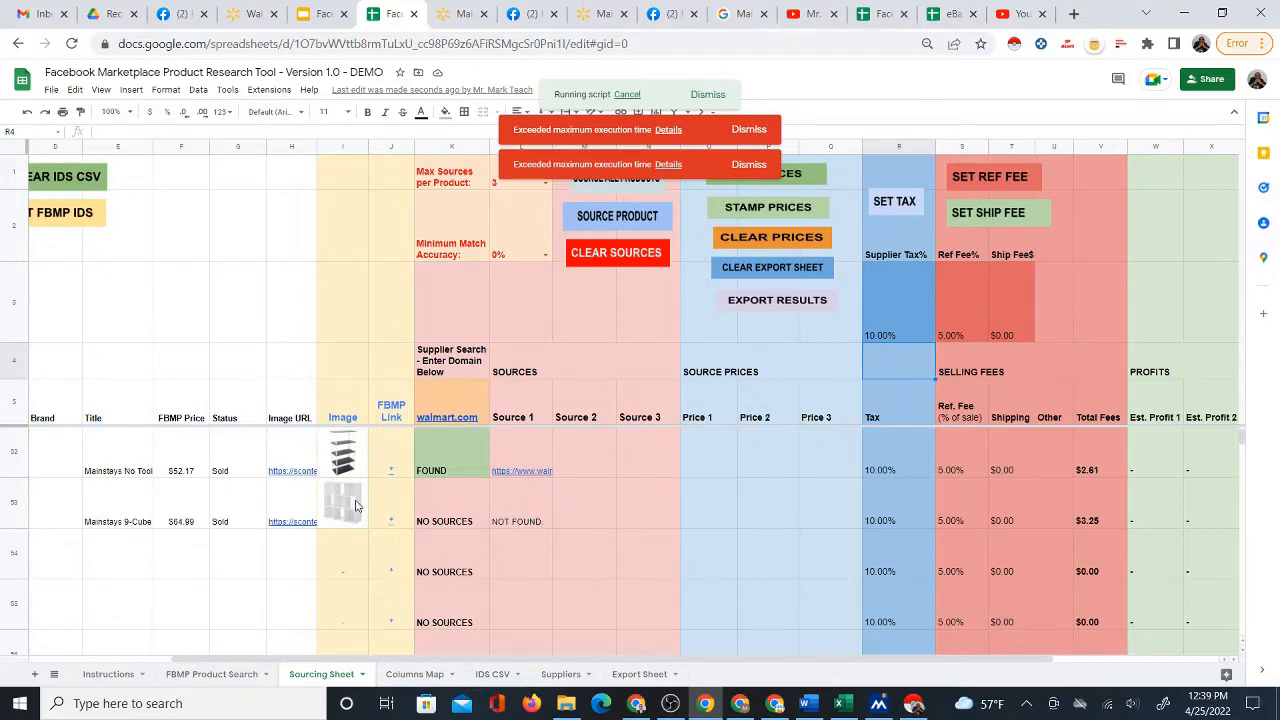
click(538, 519)
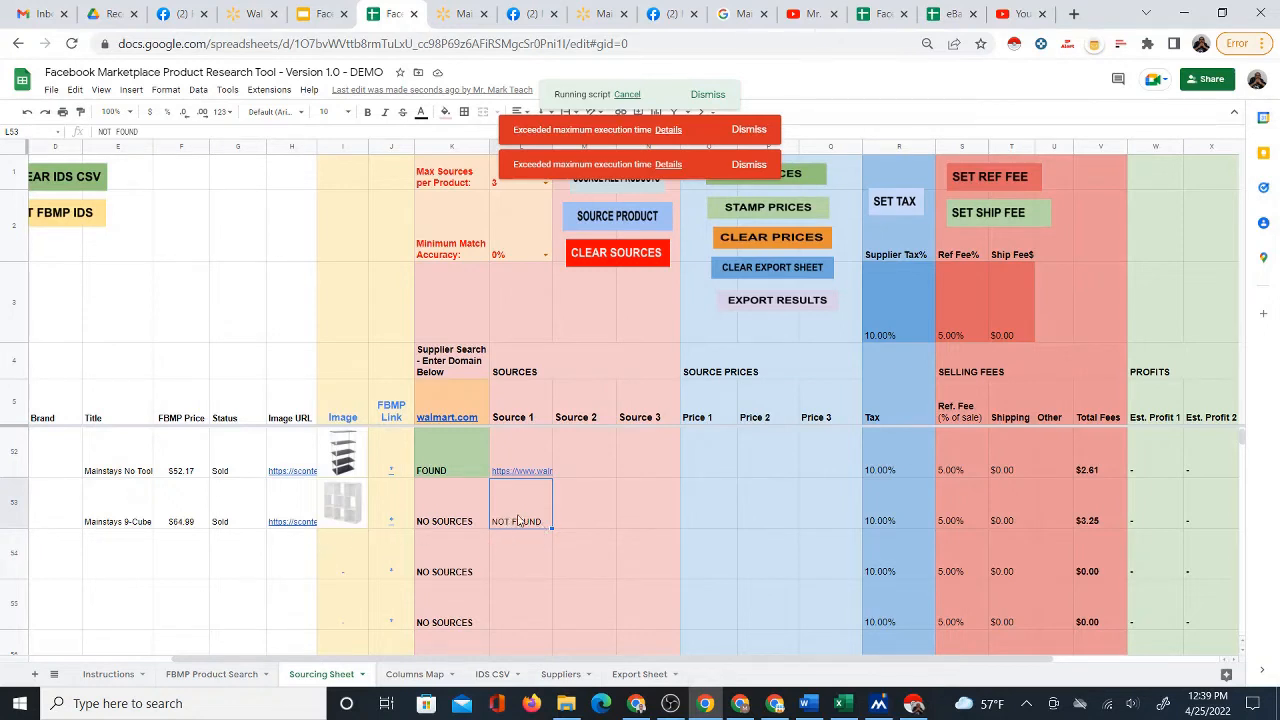
Step: Dismiss the script execution-time error messages and check the rows around the end of the product list
click(750, 165)
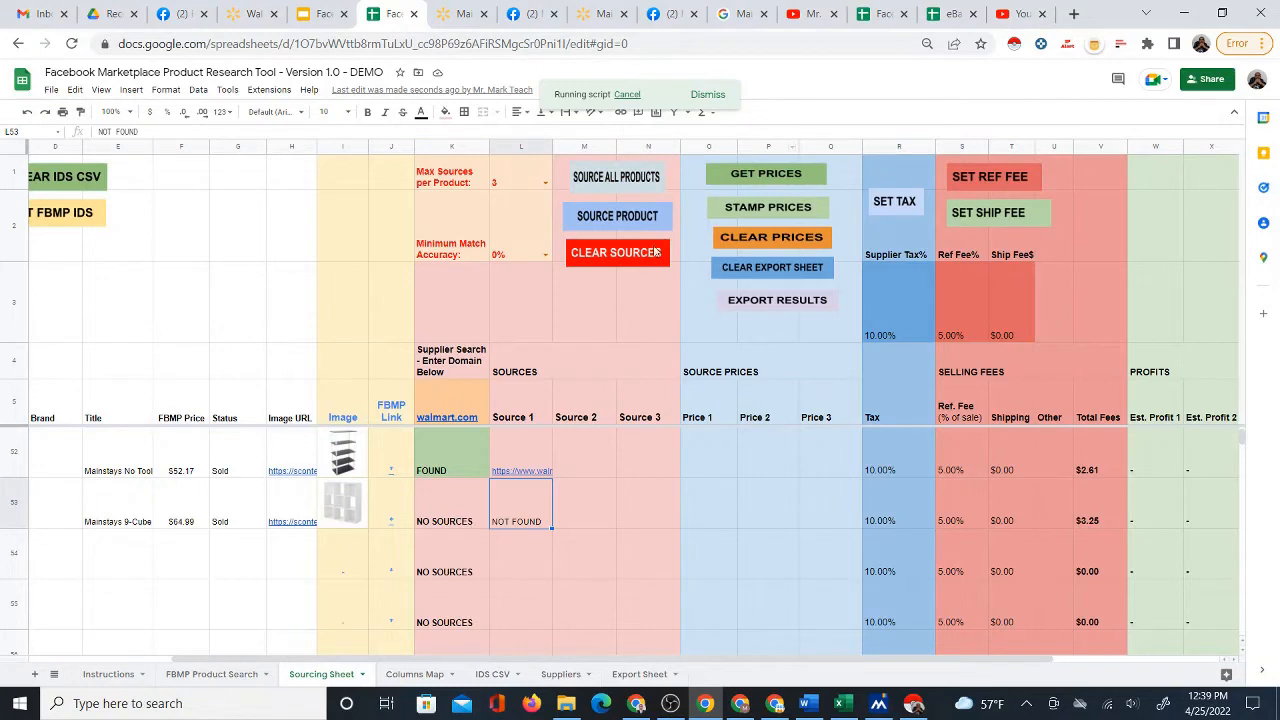
scroll(600, 515, up, 1)
scroll(607, 538, down, 2)
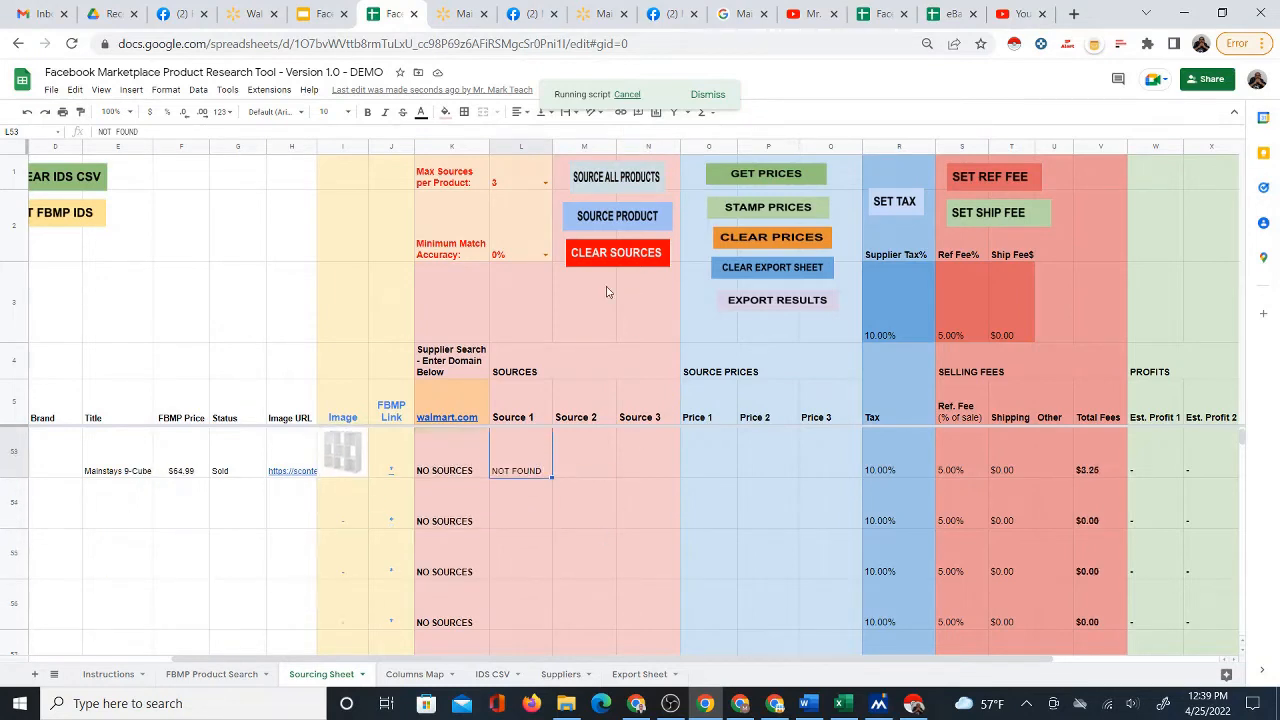
scroll(422, 418, up, 1)
scroll(350, 598, down, 1)
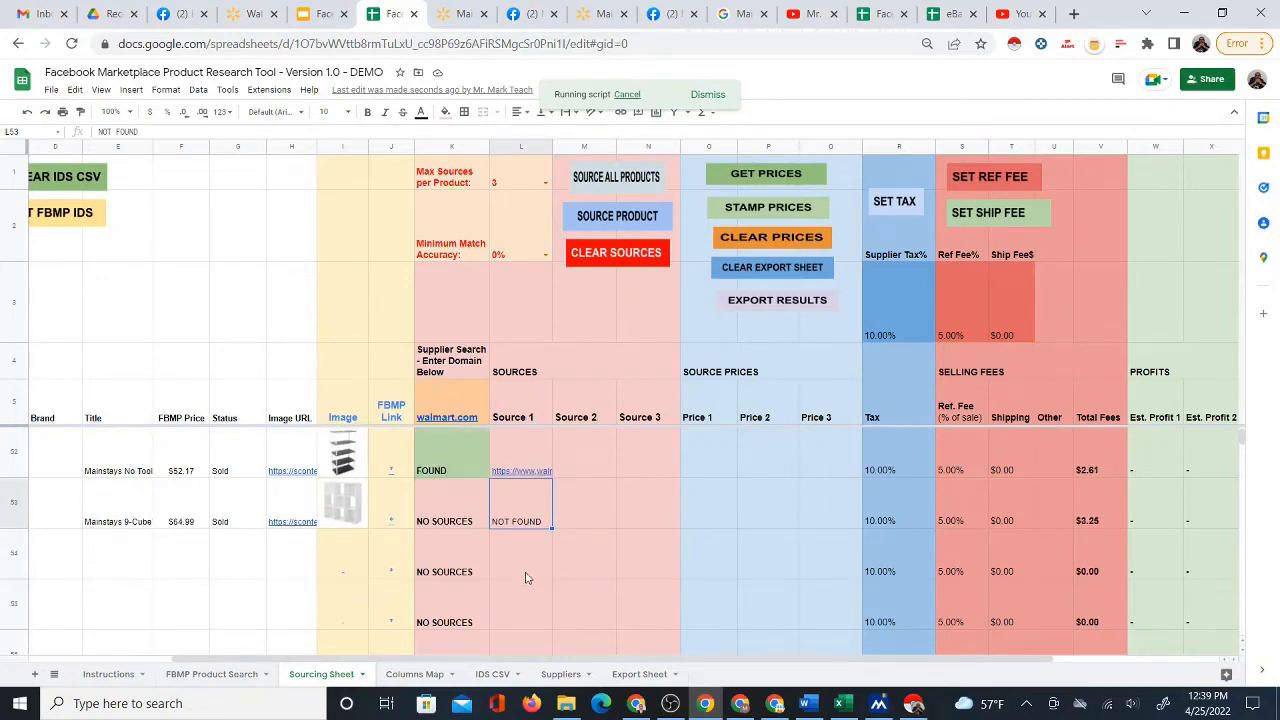
click(540, 561)
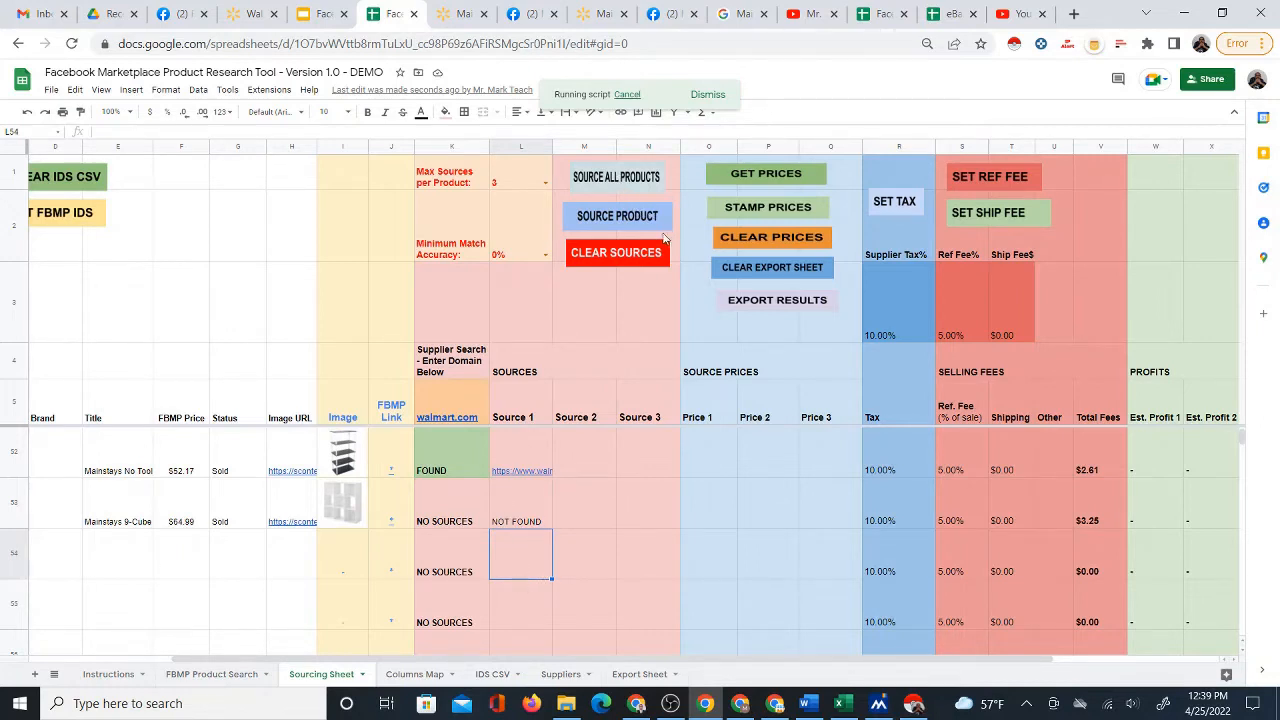
click(606, 177)
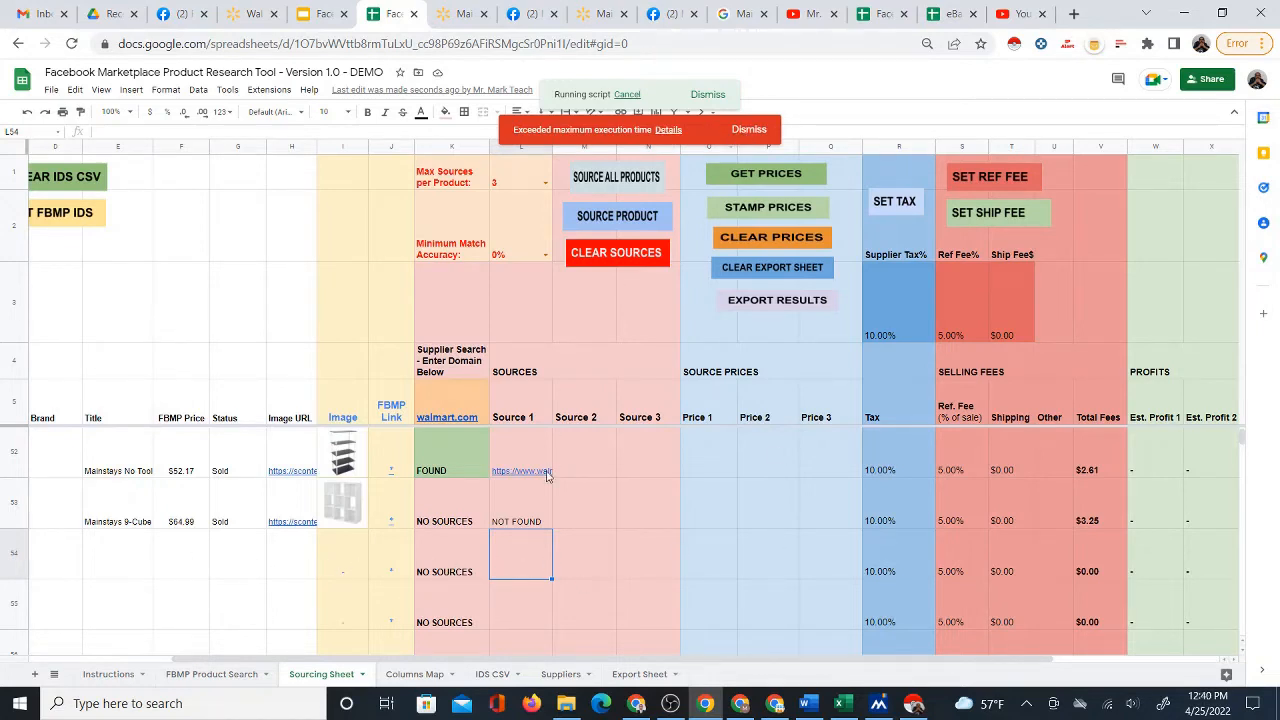
click(748, 129)
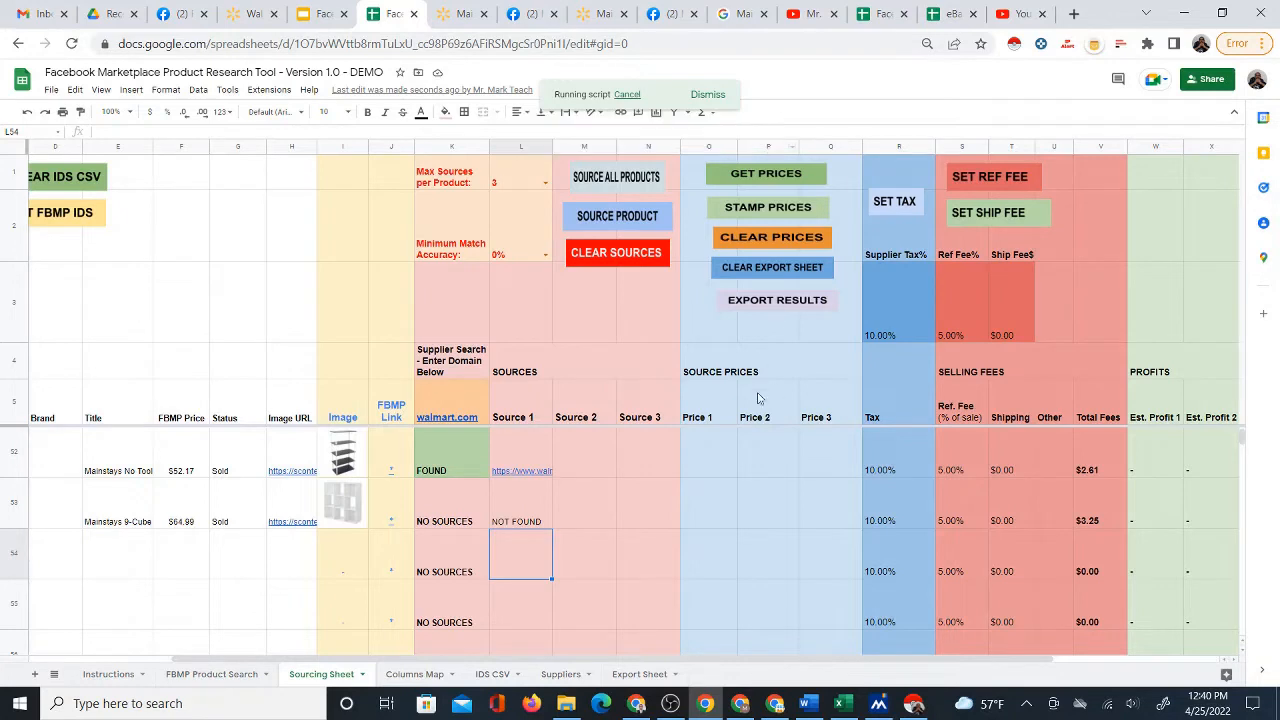
Step: Return to the first products and review the selling fees, estimated profit and ROI for row 7
scroll(570, 570, up, 2)
scroll(570, 570, up, 12)
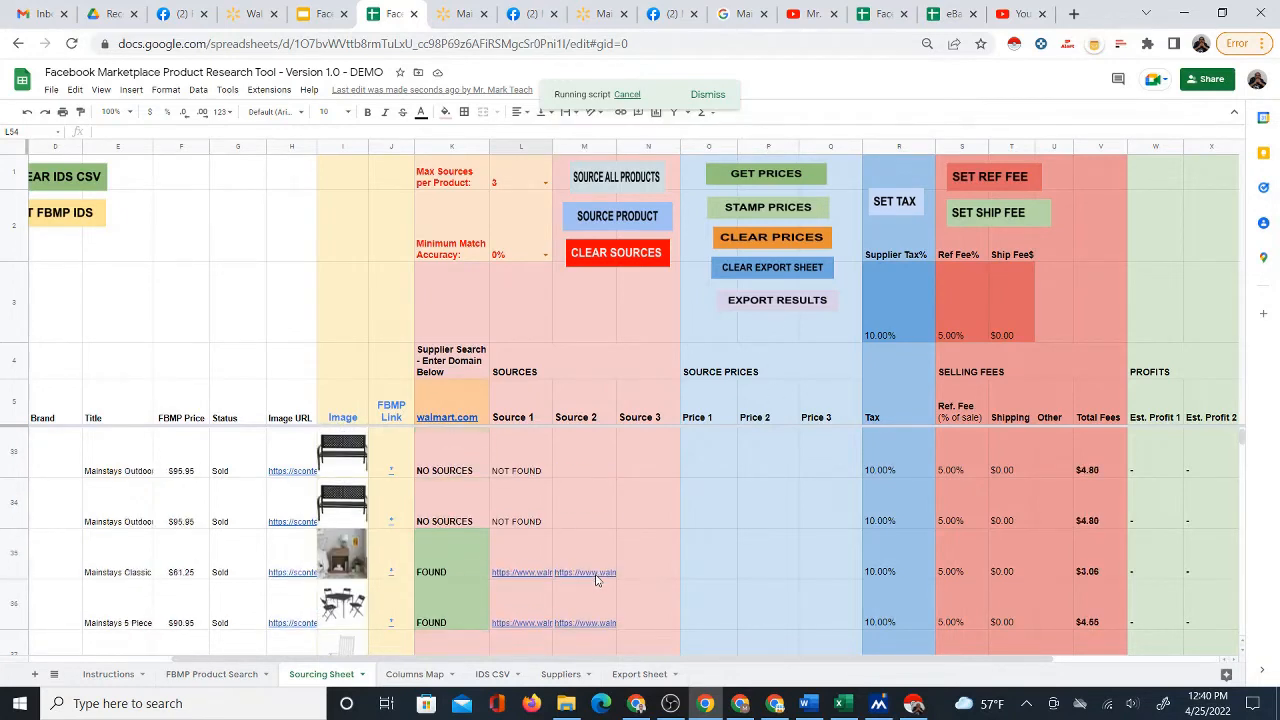
scroll(1244, 438, up, 8)
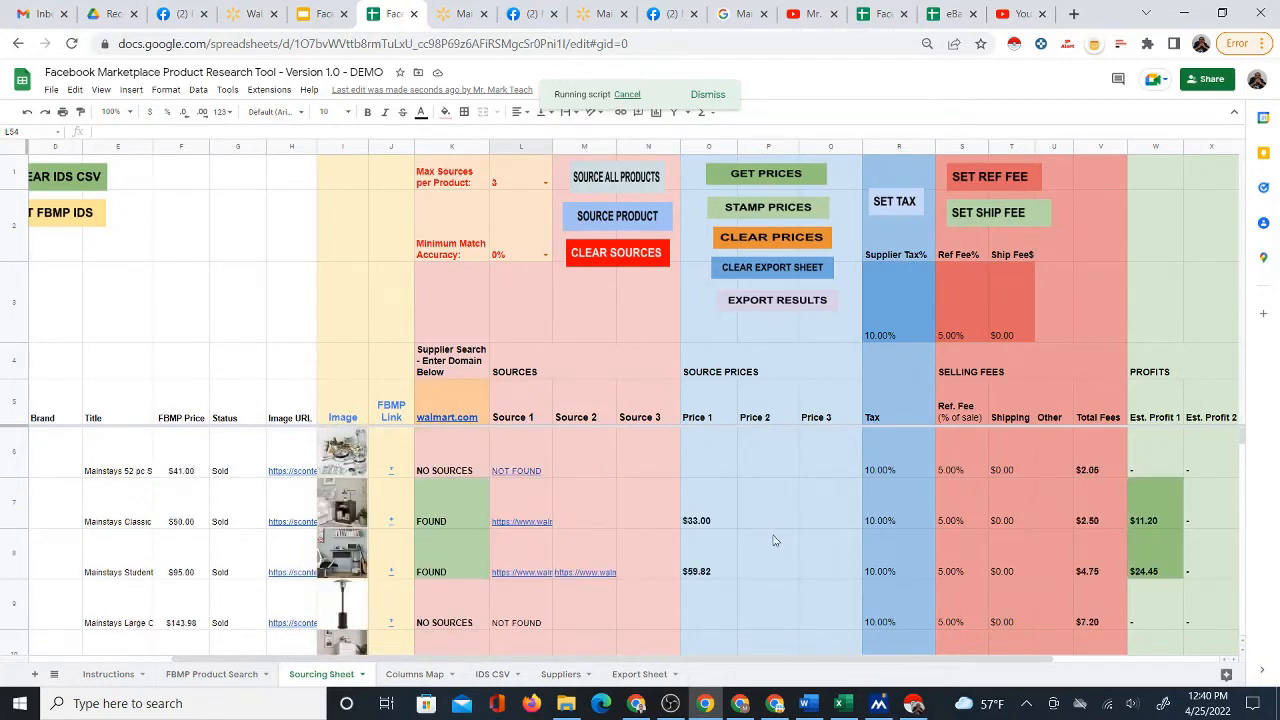
click(745, 505)
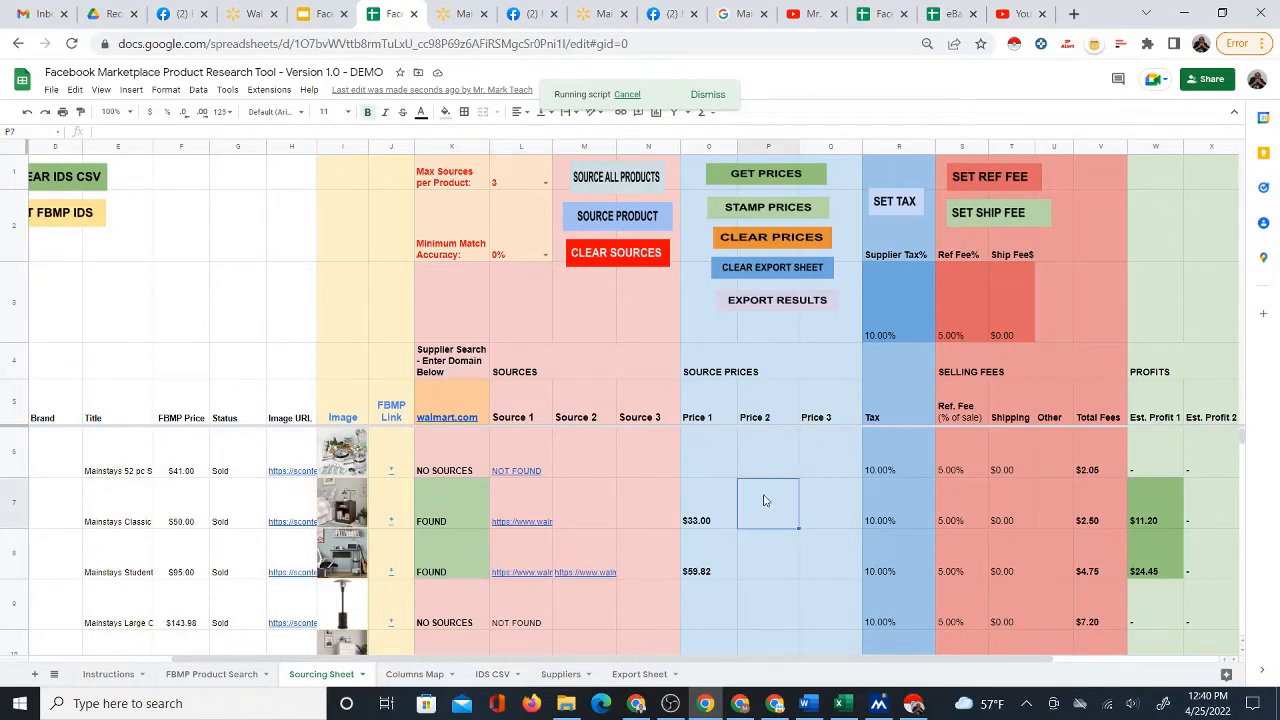
key(Right)
key(Right)
key(Right)
key(Right)
key(Right)
key(Right)
key(Right)
key(Right)
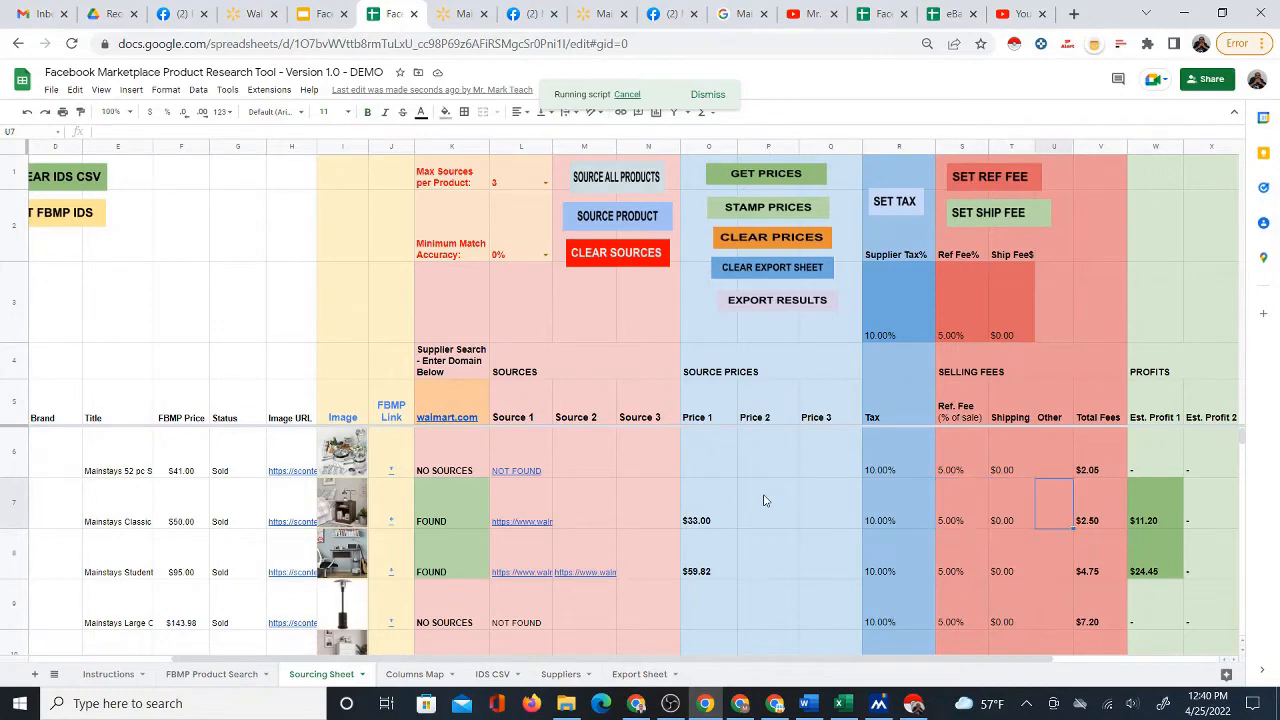
key(Right)
key(Right)
key(Right)
key(Right)
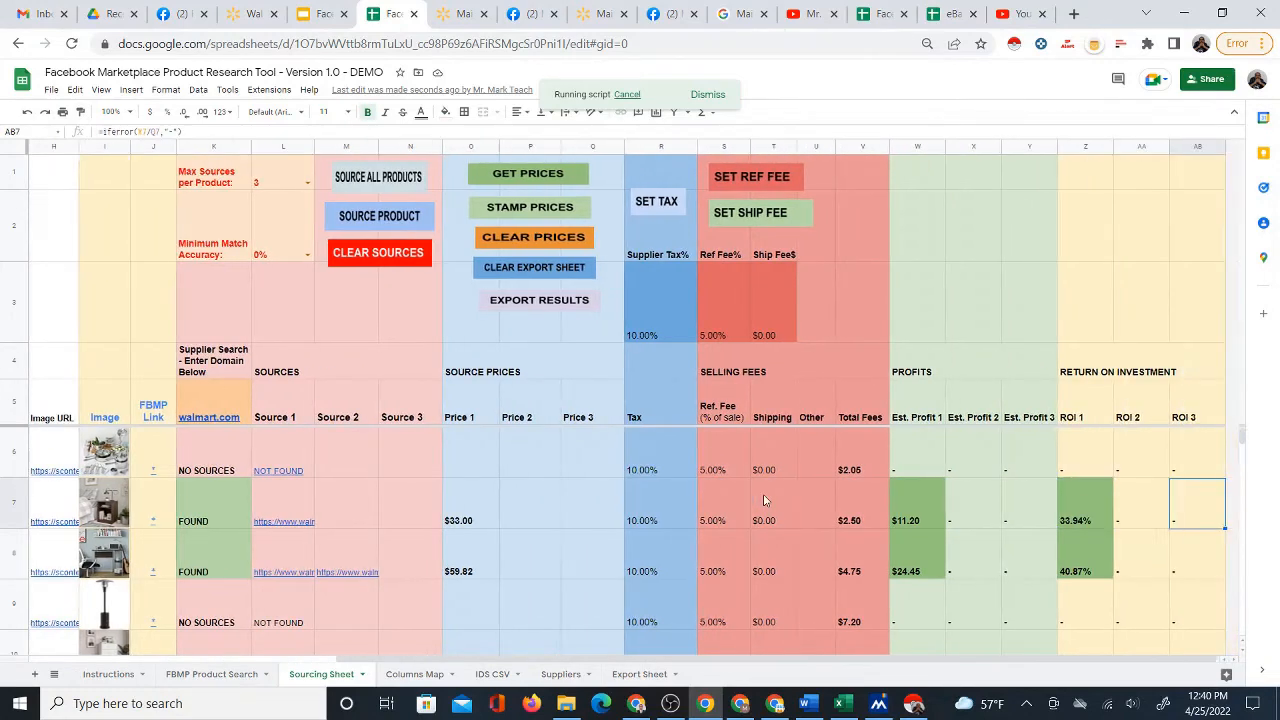
key(Left)
key(Left)
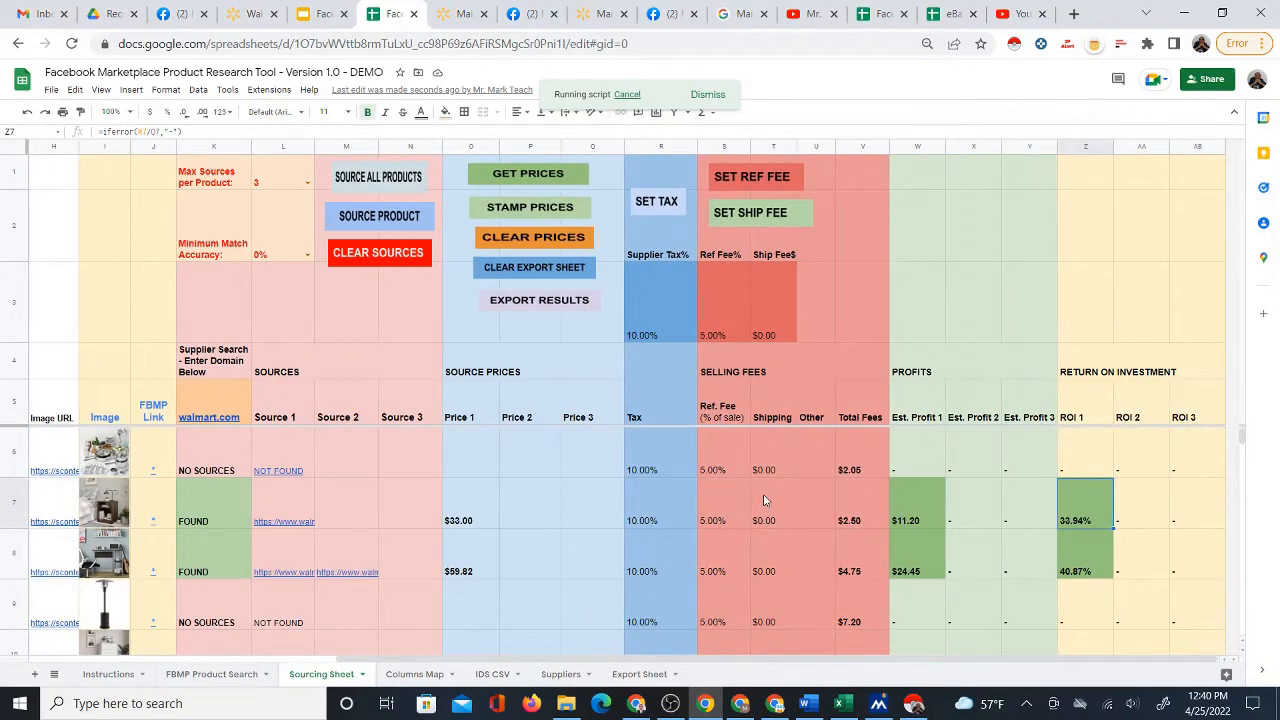
key(Left)
key(Left)
key(Left)
key(Left)
key(Right)
key(Right)
key(Right)
key(Right)
key(Right)
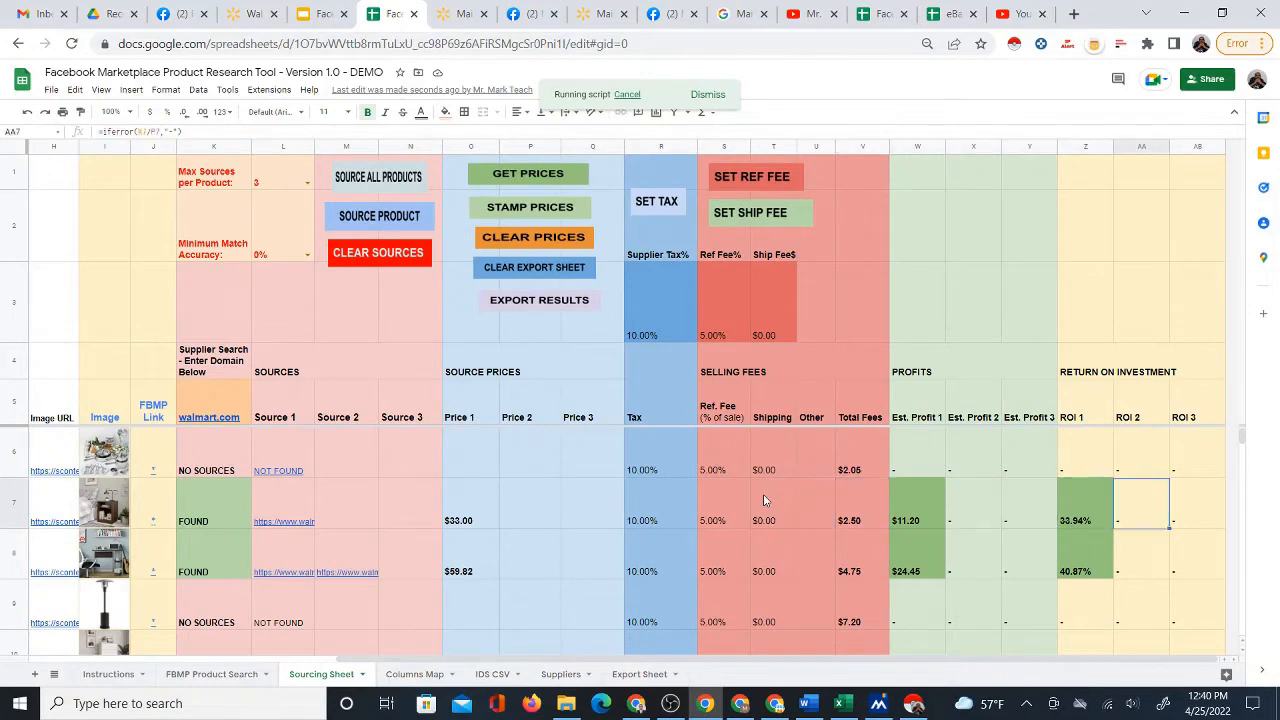
key(Left)
key(Left)
Step: Review the student desk in row 8 from its ROI back across fees, prices and sources to its Marketplace data
key(Down)
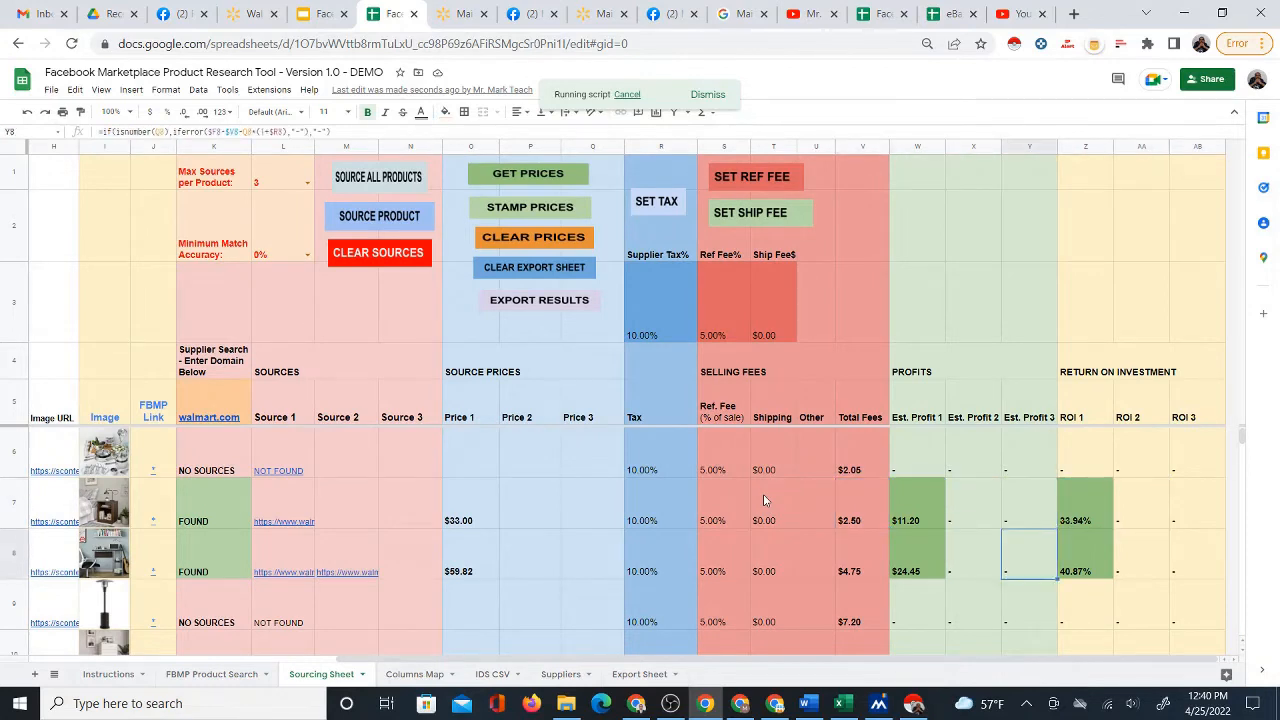
key(Right)
key(Right)
key(Right)
key(Left)
key(Left)
key(Left)
key(Left)
key(Left)
key(Left)
key(Left)
key(Left)
key(Left)
key(Left)
key(Left)
key(Left)
key(Left)
key(Left)
key(Left)
key(Left)
key(Left)
key(Left)
key(Left)
key(Left)
key(Left)
key(Left)
key(Left)
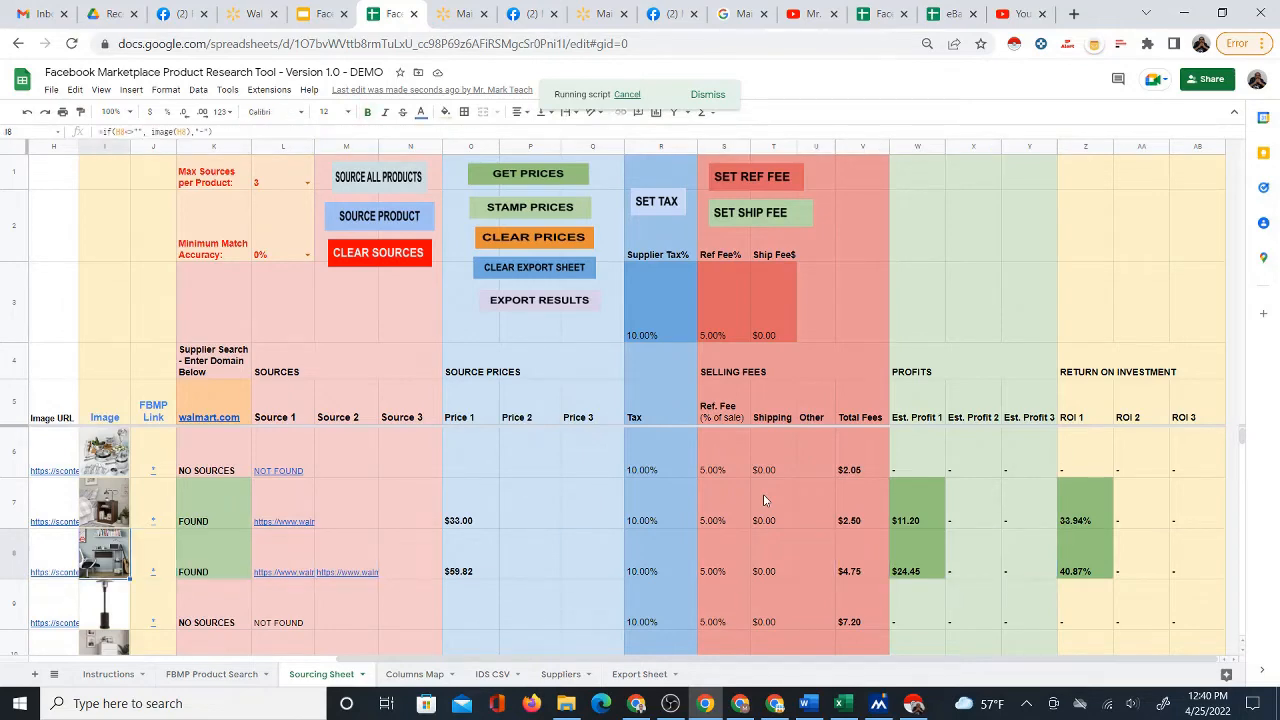
key(Left)
key(Left)
key(Left)
key(Left)
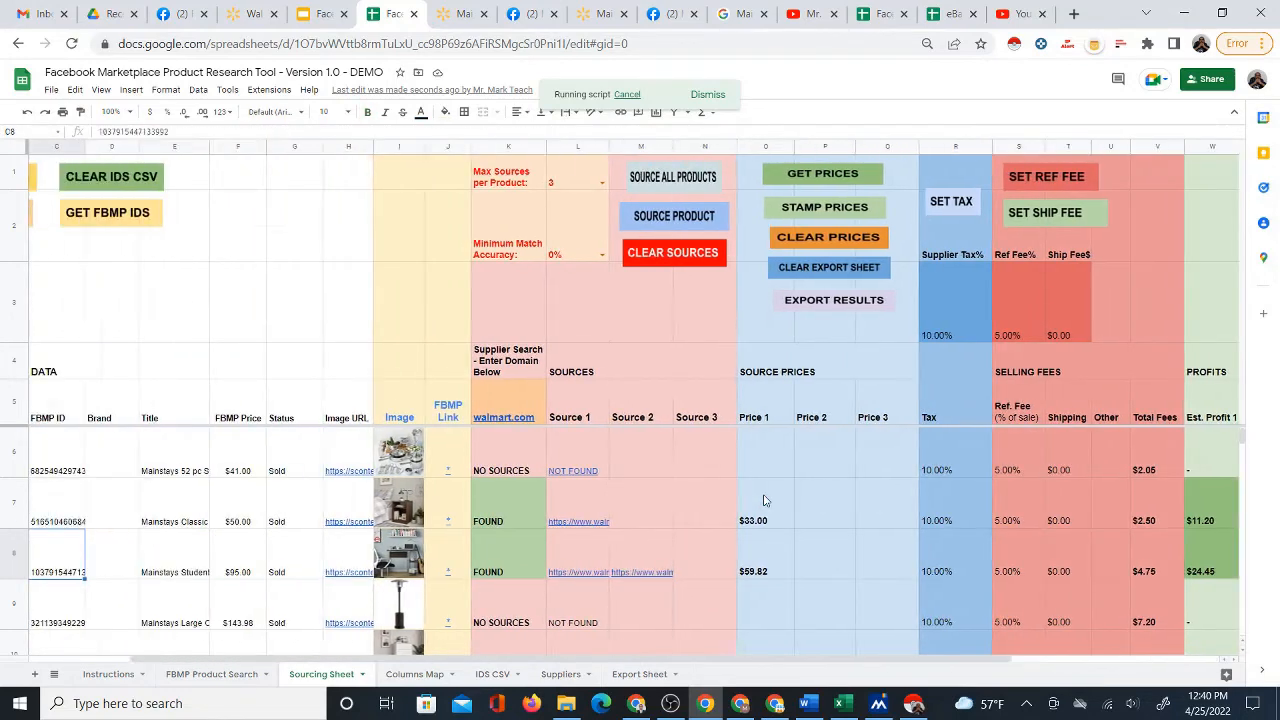
Step: Look over the sourcing results in the next rows and revisit the student desk's Walmart page and Marketplace listing
scroll(735, 573, down, 2)
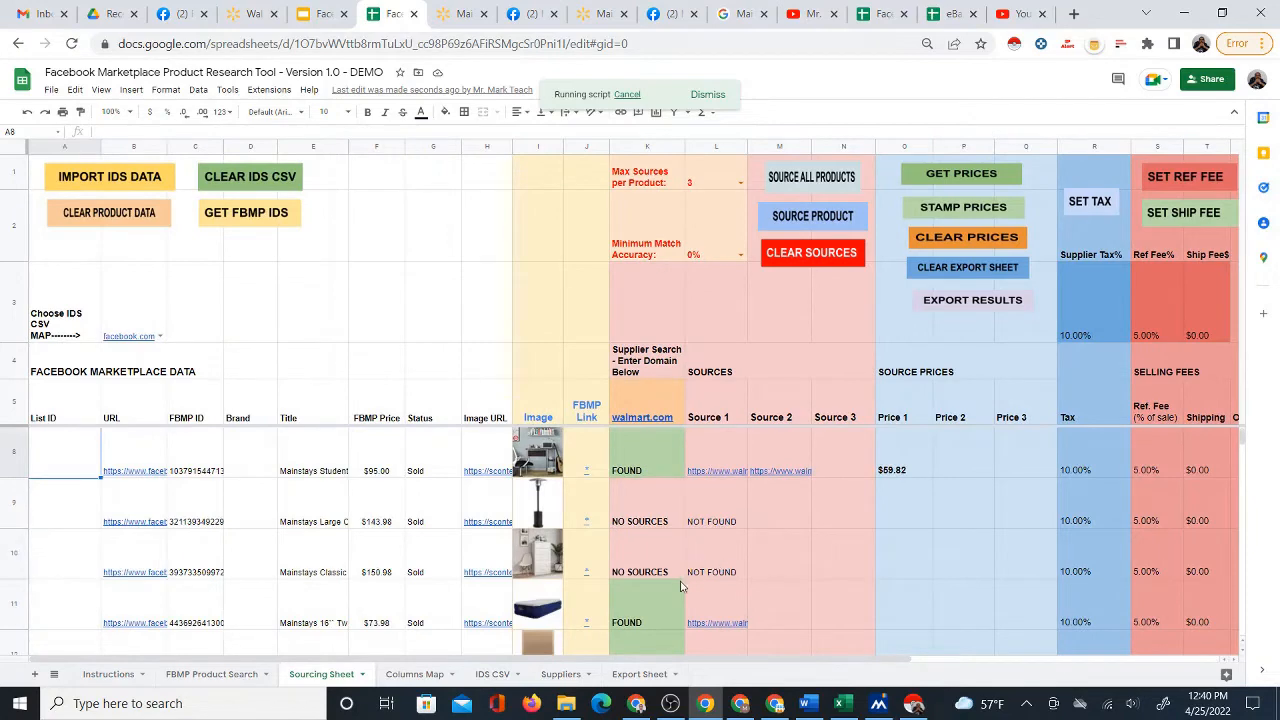
scroll(668, 551, down, 1)
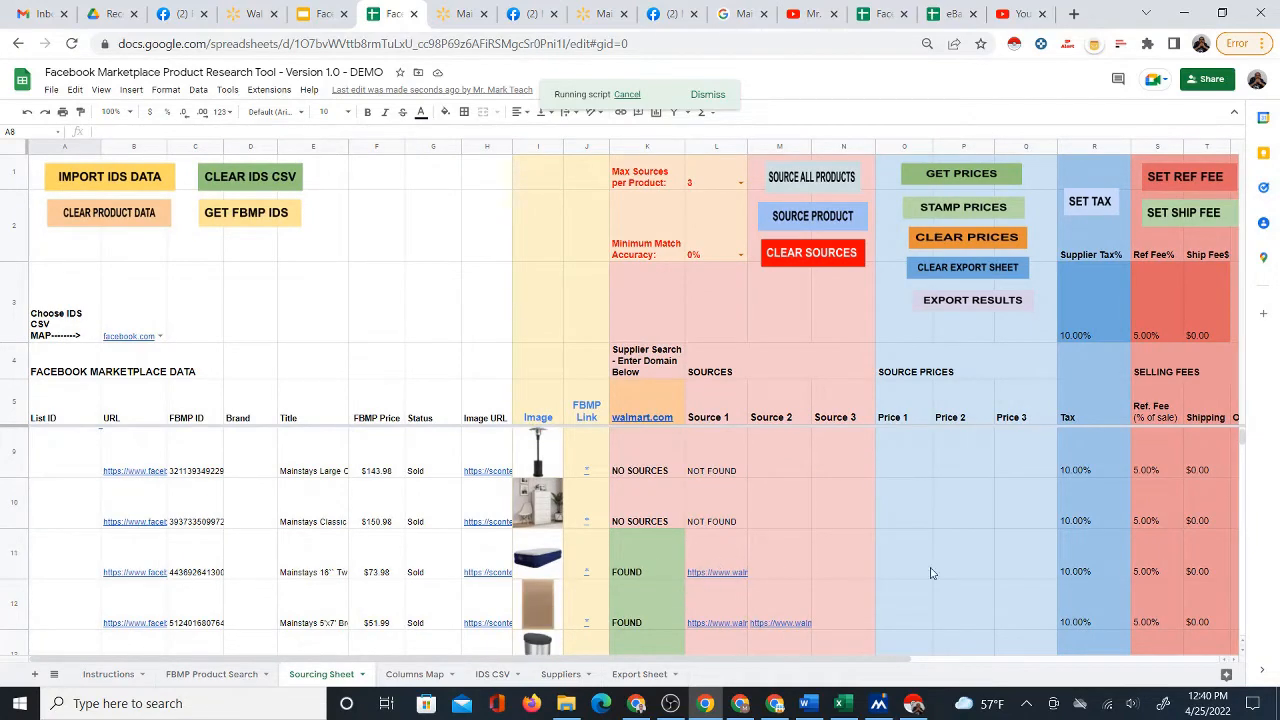
scroll(930, 572, up, 2)
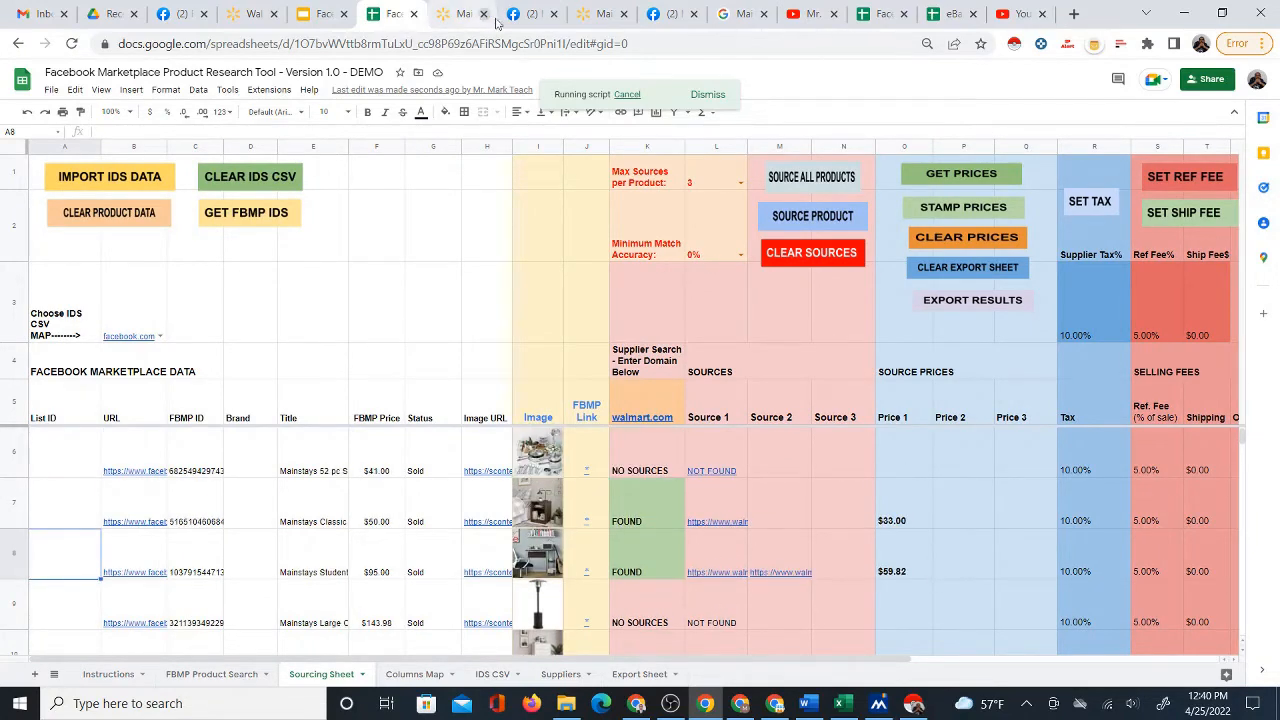
click(525, 16)
click(459, 16)
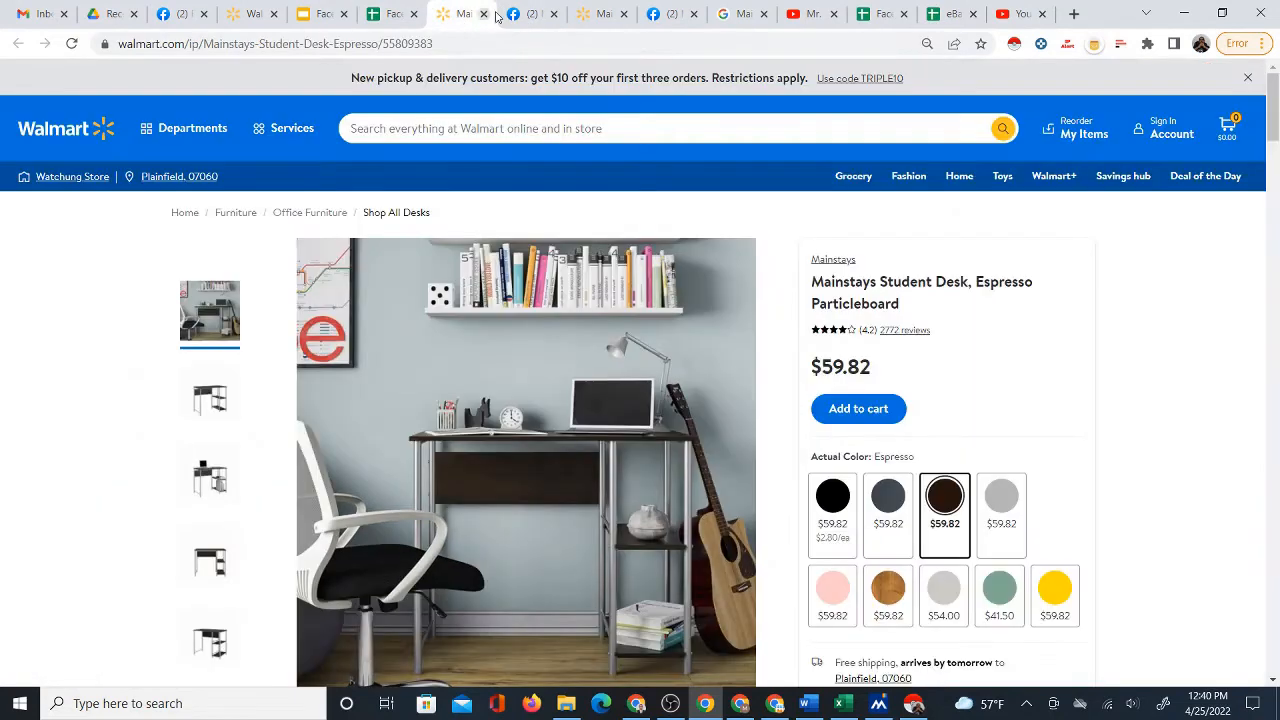
click(525, 16)
click(388, 14)
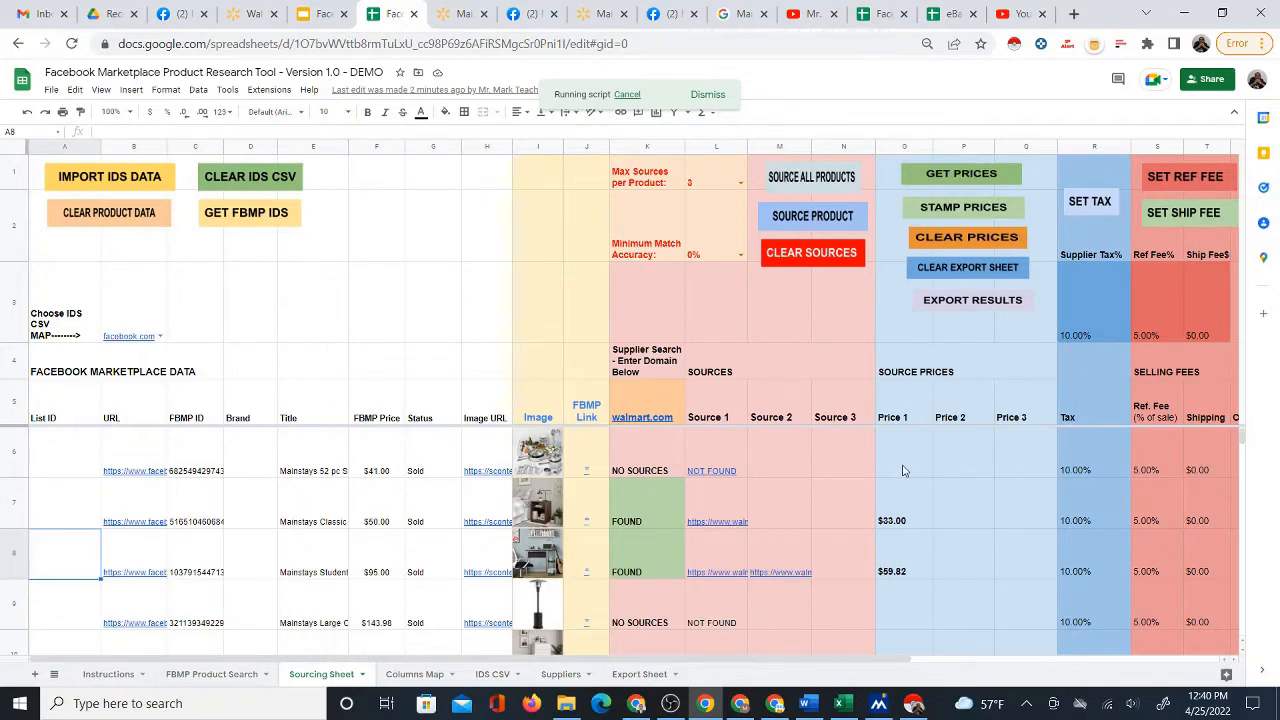
Step: Check the Price 1 entries in rows 7 and 8 and trace row 8 across to its estimated profit and ROI
click(912, 522)
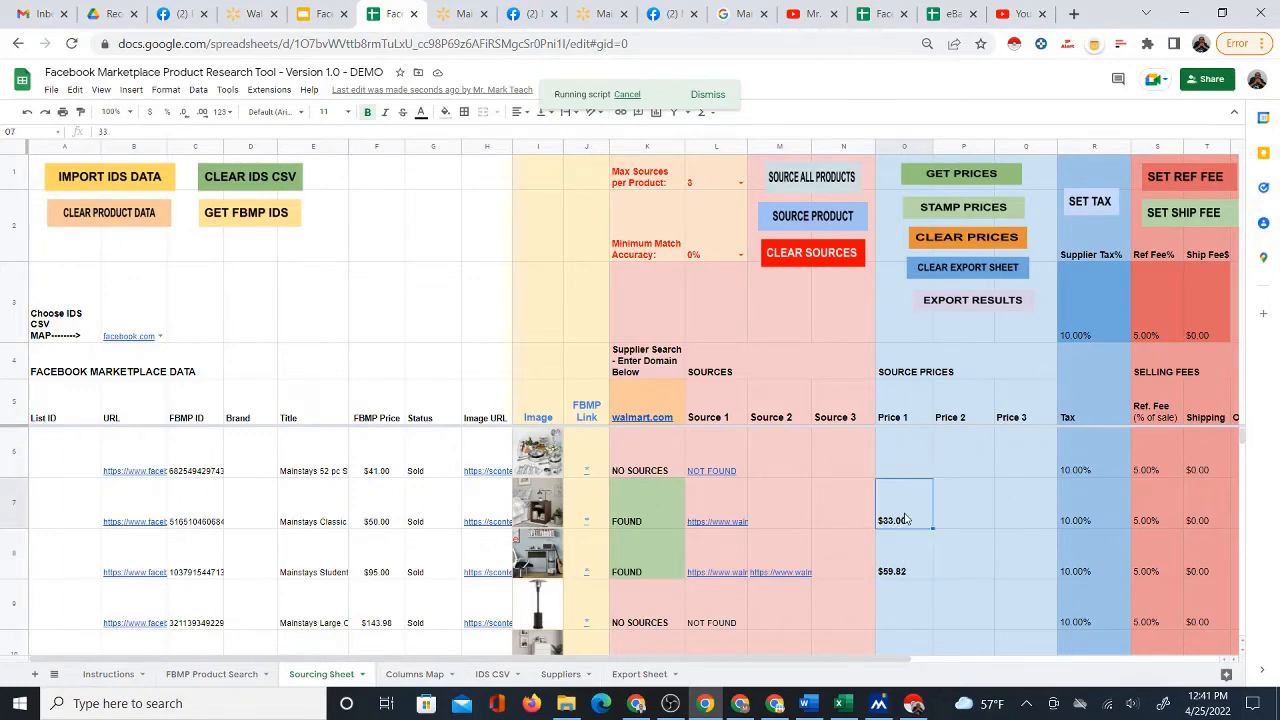
click(961, 518)
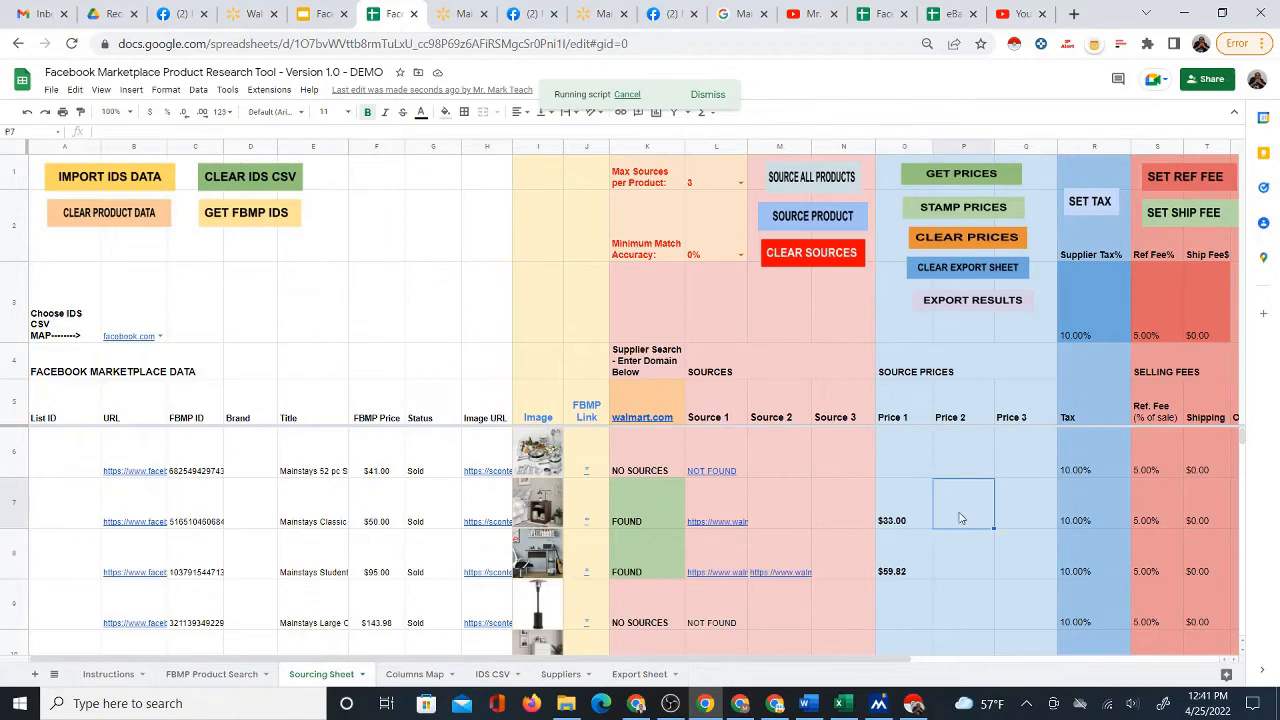
key(Left)
key(Down)
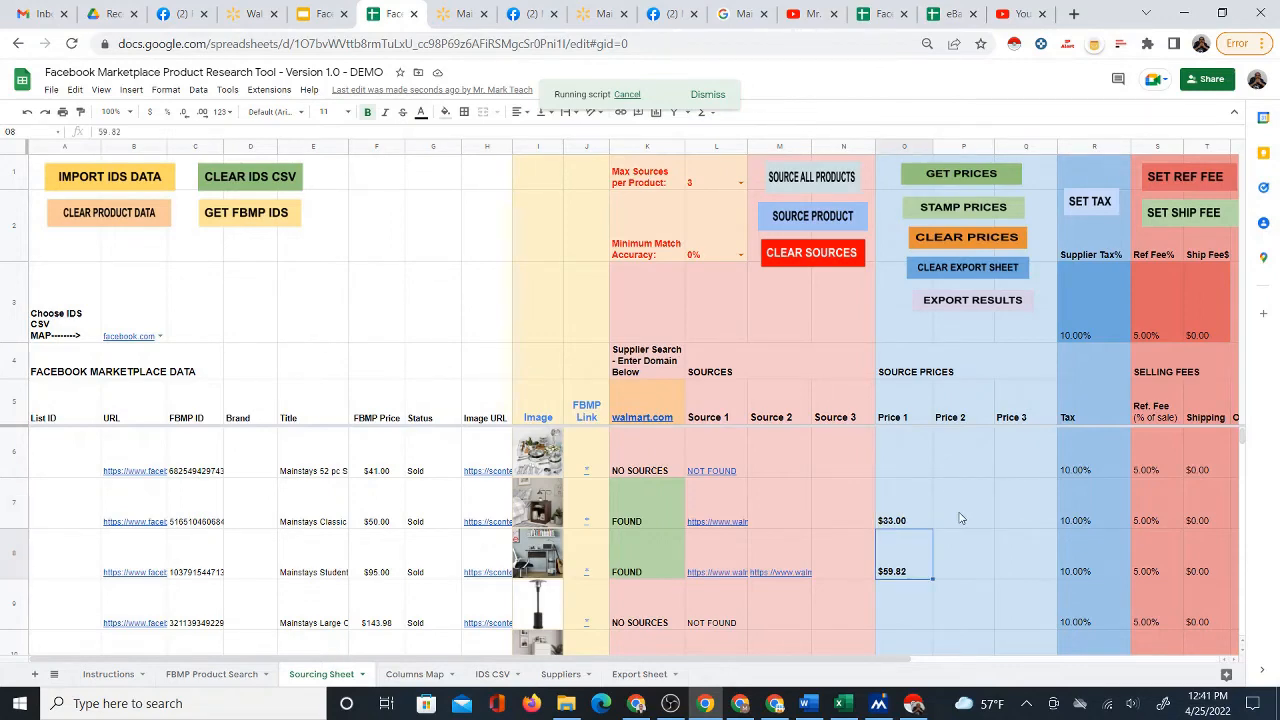
key(Right)
key(Right)
key(Right)
key(Right)
key(Right)
key(Right)
key(Right)
key(Right)
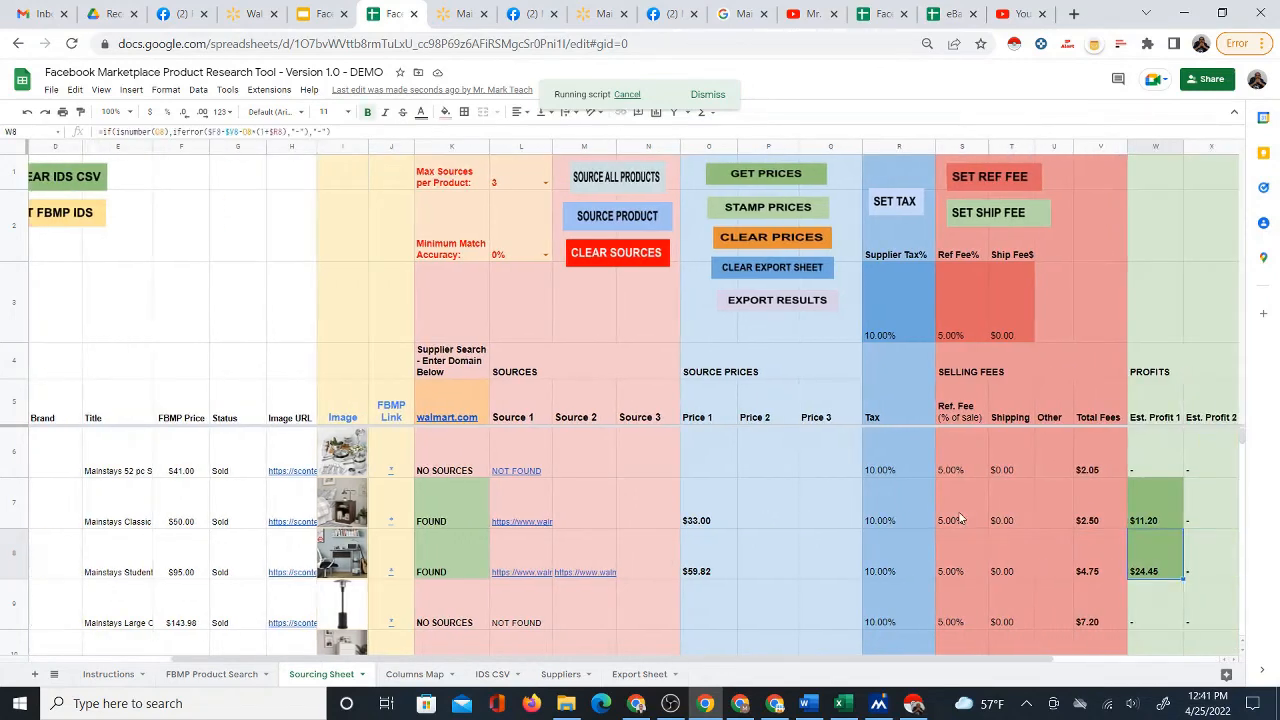
key(Right)
key(Right)
key(Right)
key(Right)
key(Right)
key(Left)
key(Left)
key(Left)
key(Left)
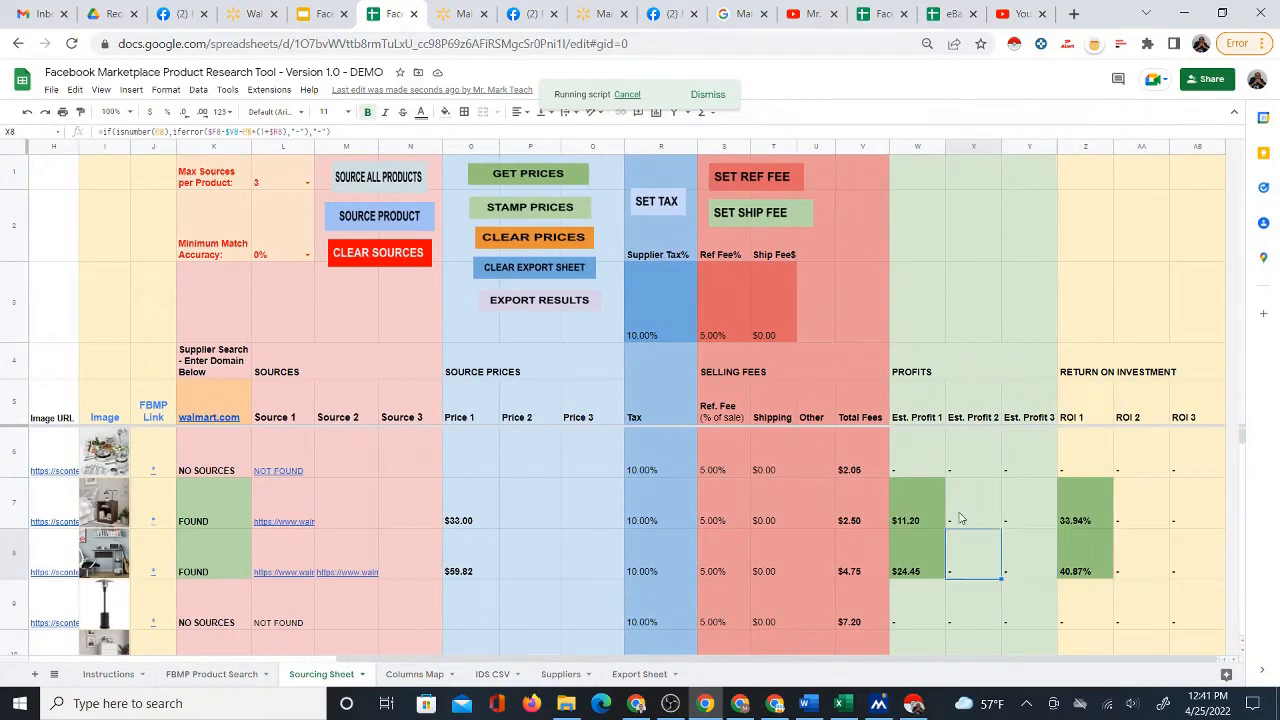
key(Left)
key(Left)
key(Left)
key(Left)
key(Left)
key(Left)
key(Left)
key(Left)
key(Left)
key(Left)
key(Left)
key(Right)
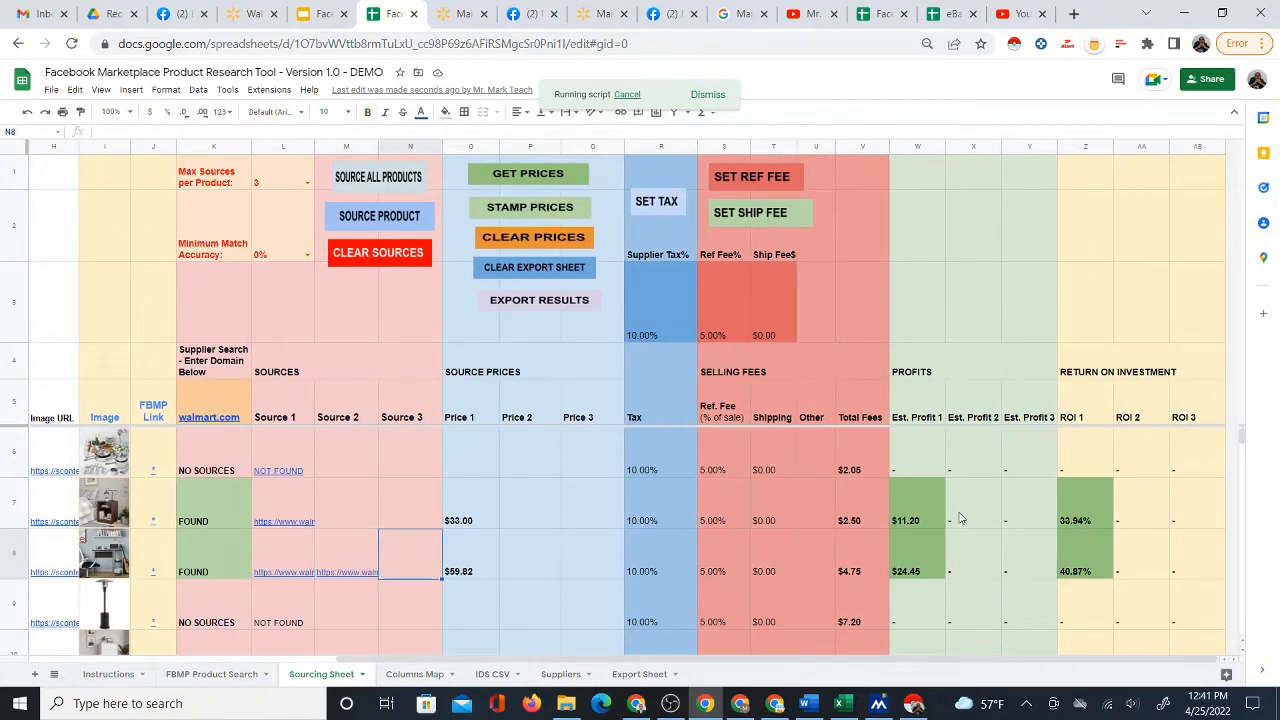
key(Right)
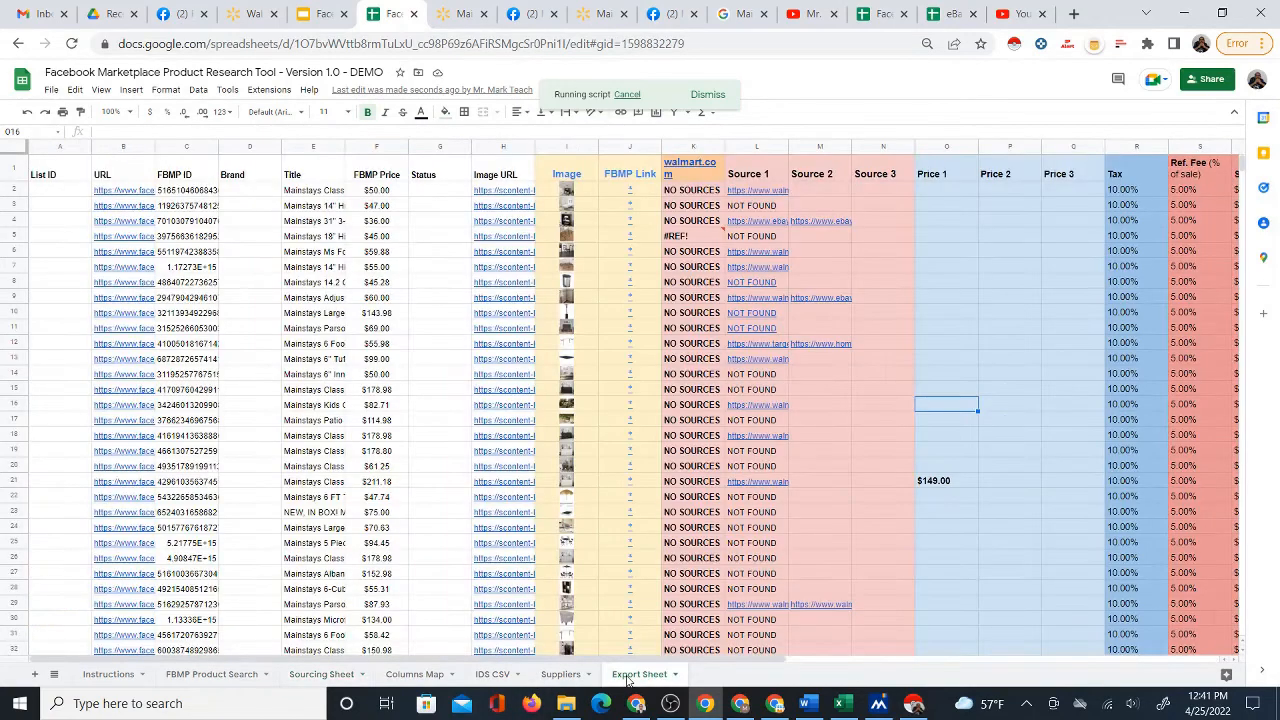
Step: Inspect the old results on the Export Sheet, clear them from the Sourcing Sheet and verify the Export Sheet
click(630, 678)
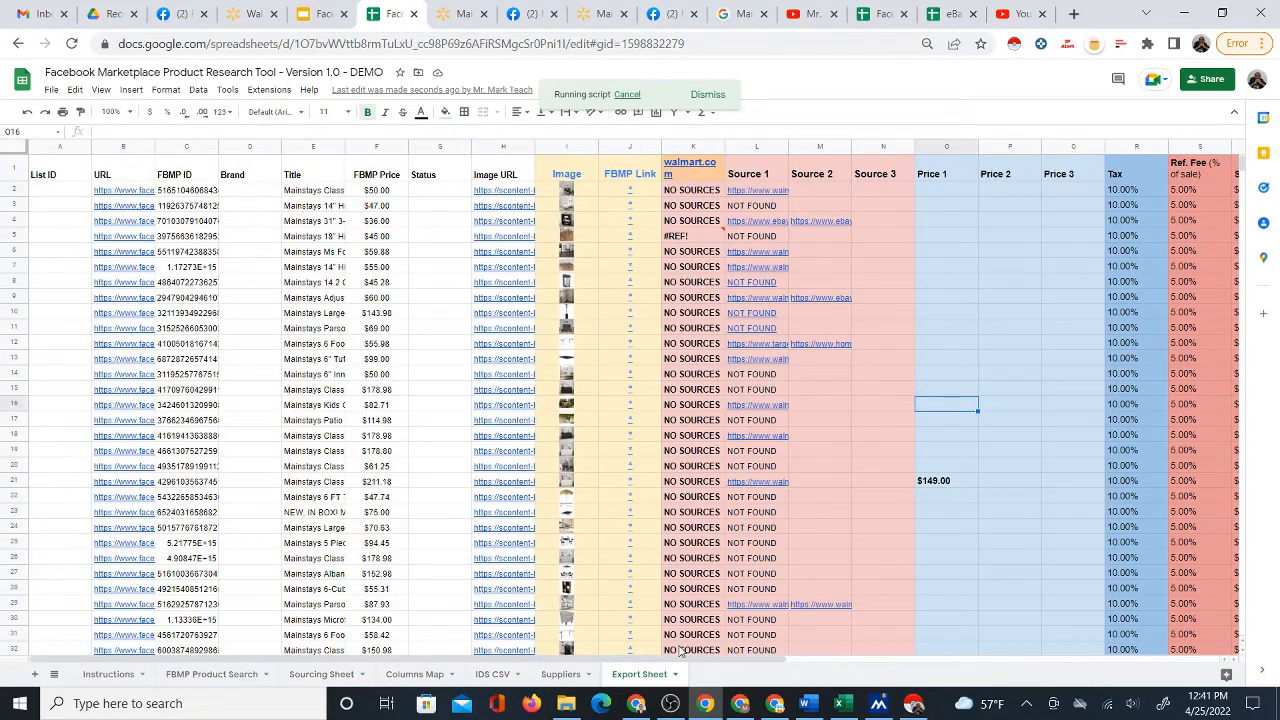
click(216, 676)
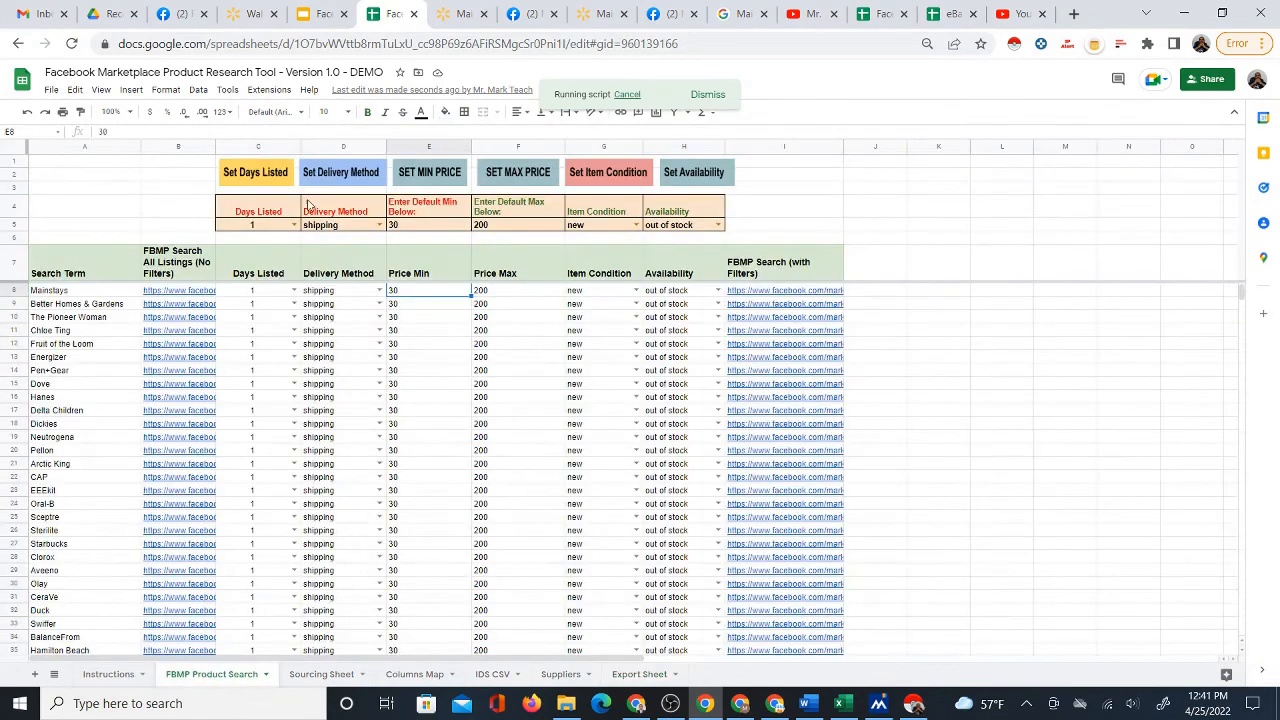
click(318, 675)
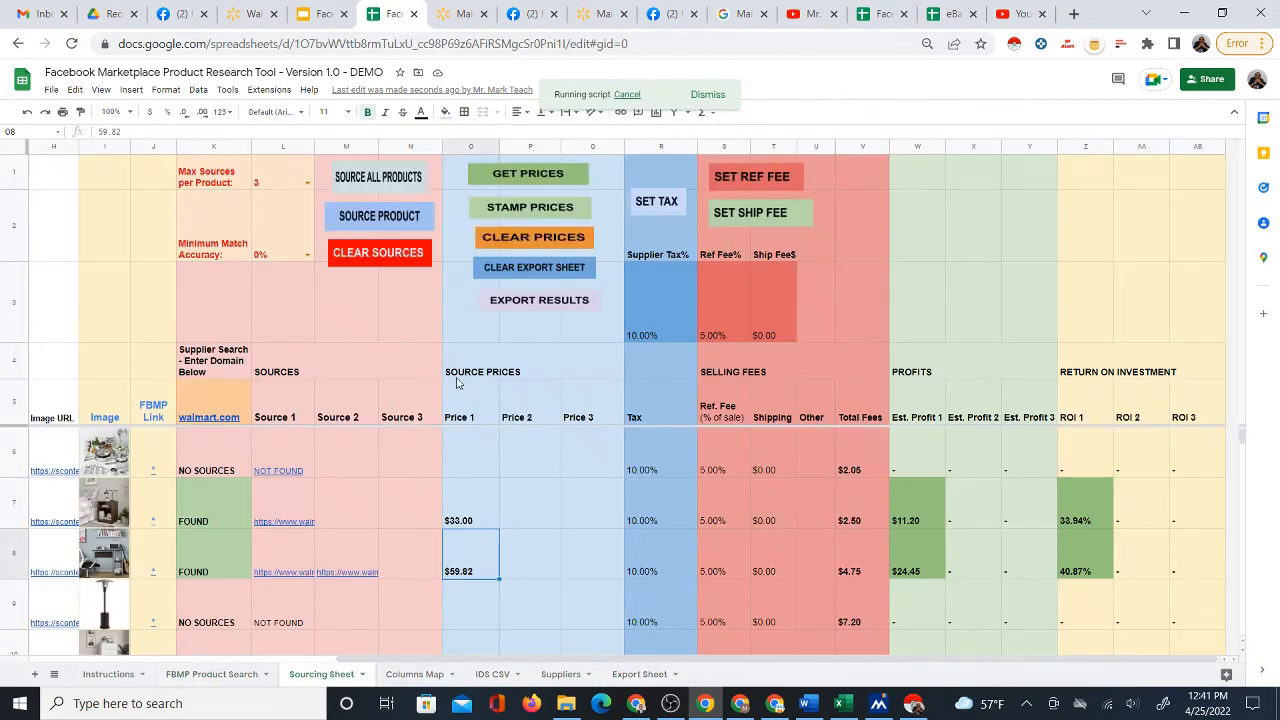
click(536, 268)
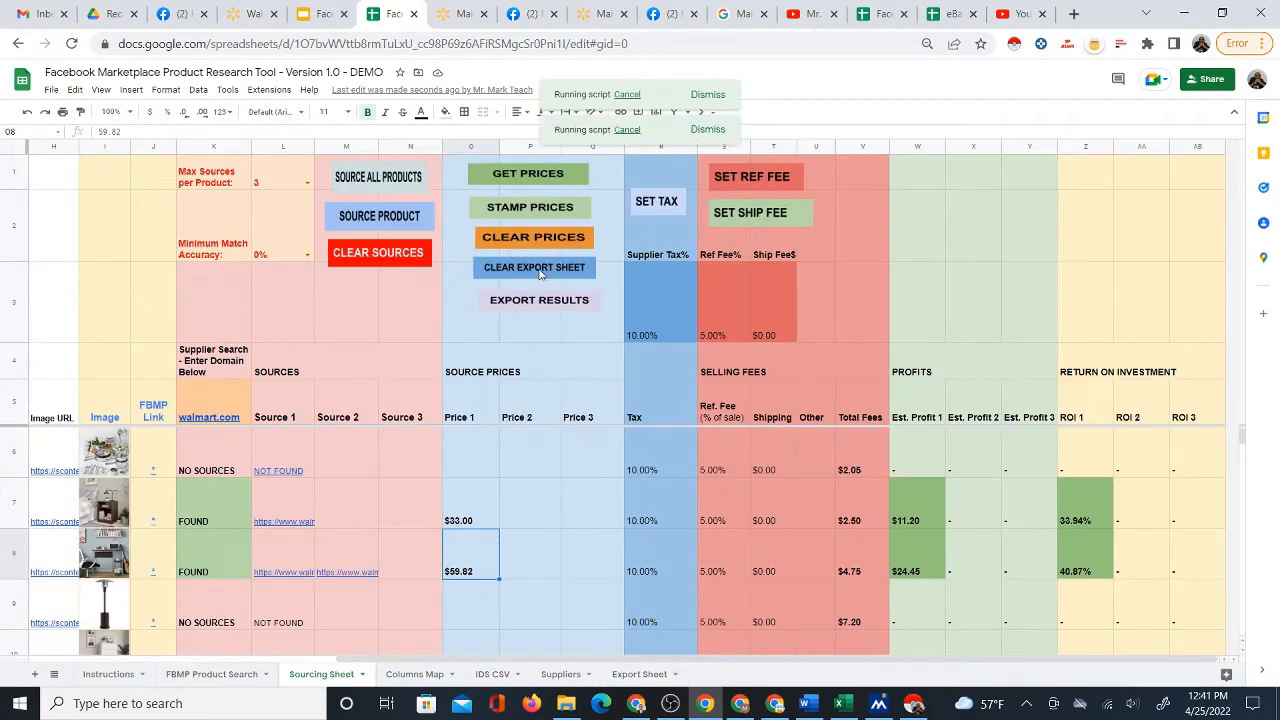
click(636, 675)
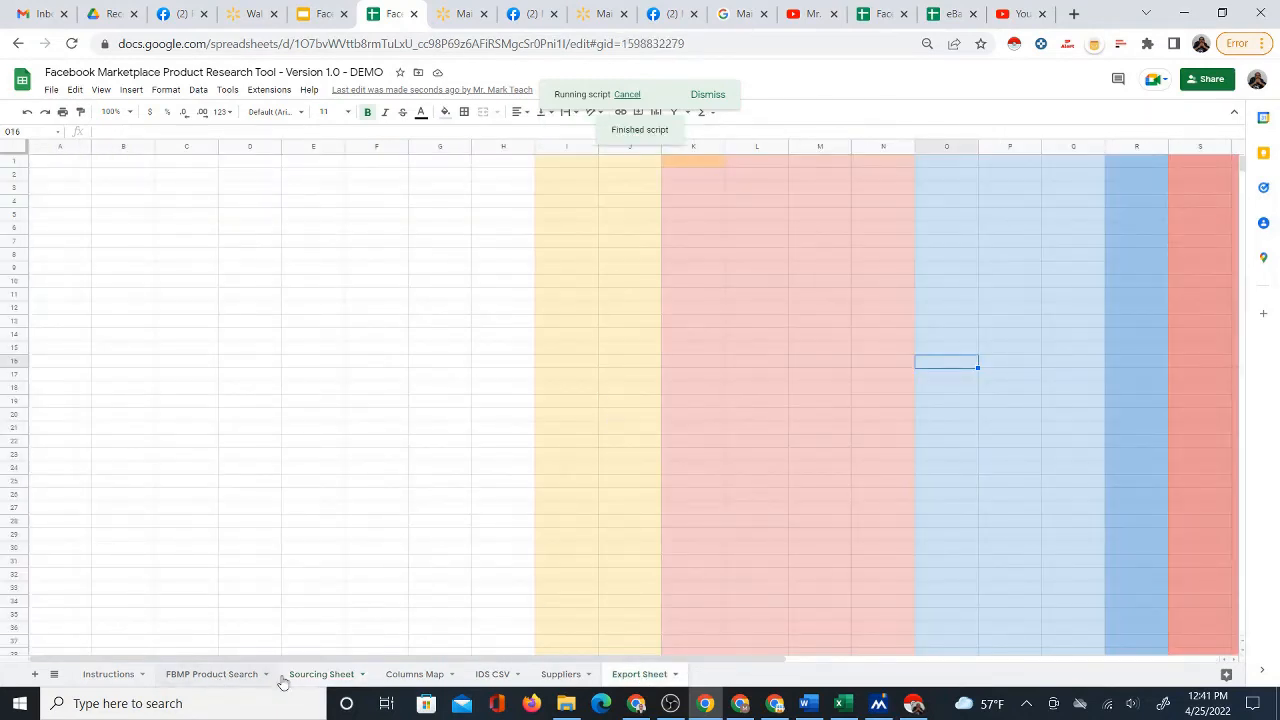
Step: Export the current results from the Sourcing Sheet to the Export Sheet
click(316, 675)
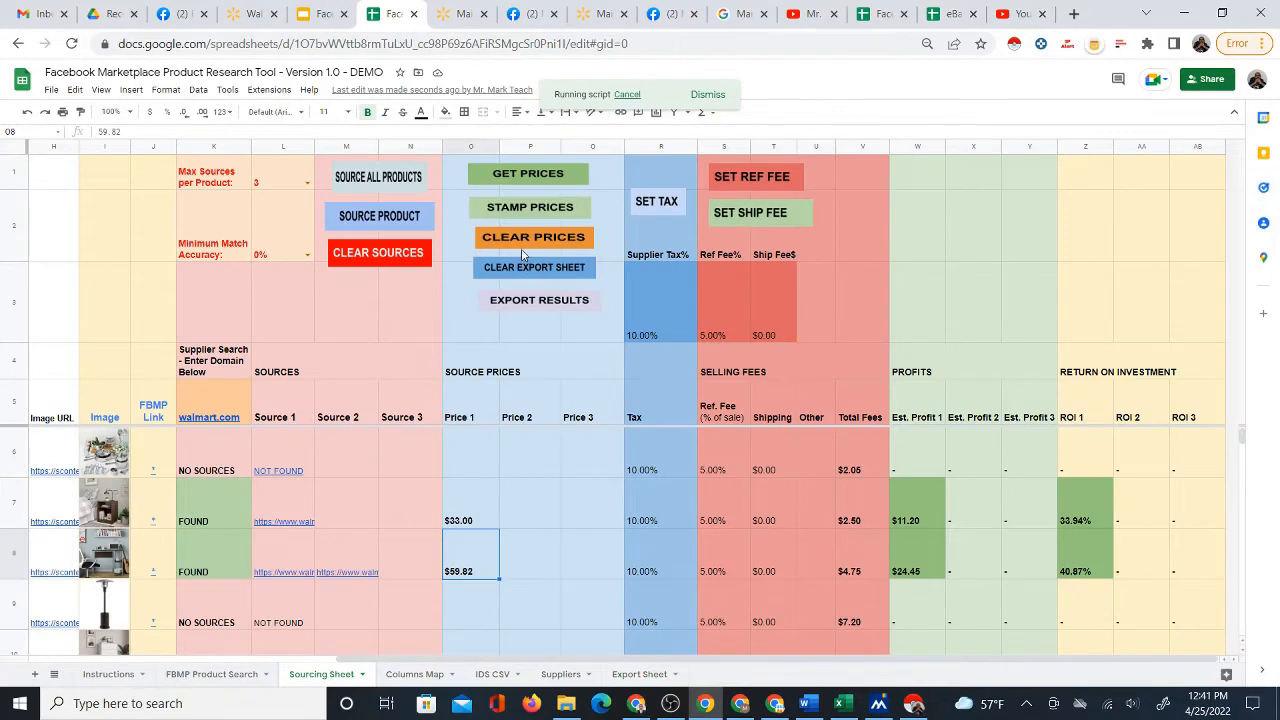
click(532, 306)
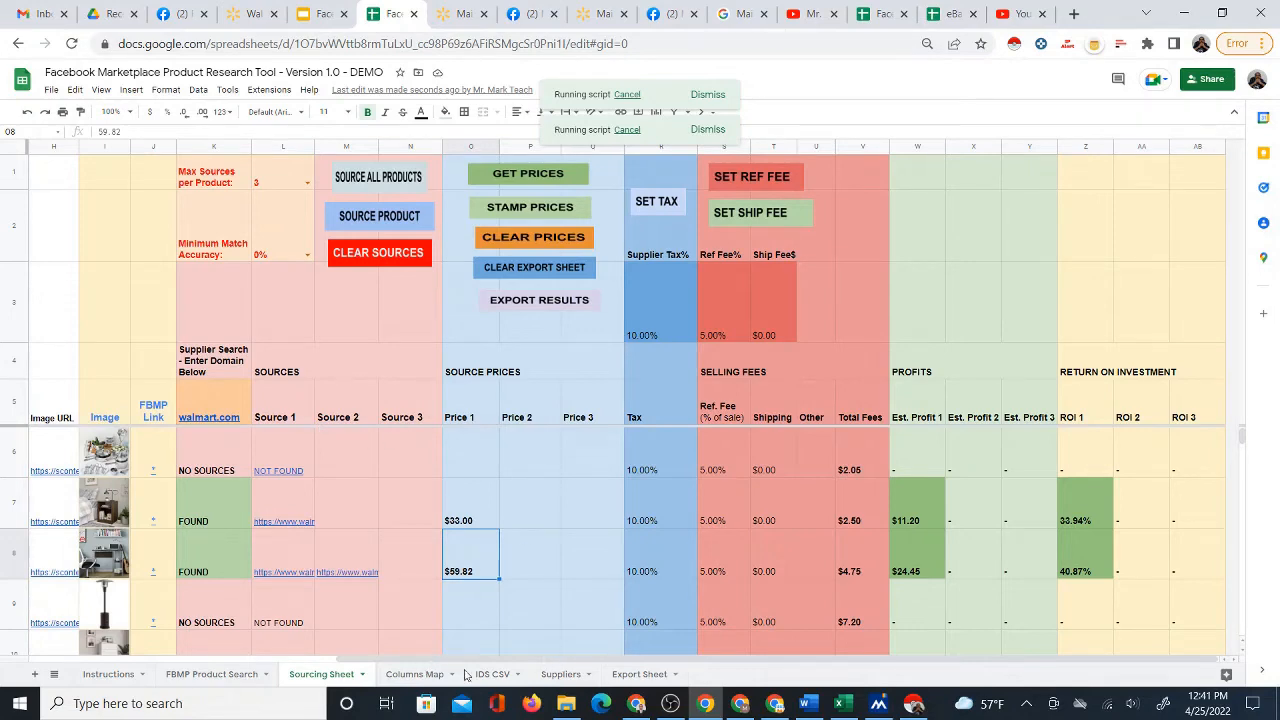
Step: Check the exported listings, images, links and sources on the Export Sheet
click(636, 674)
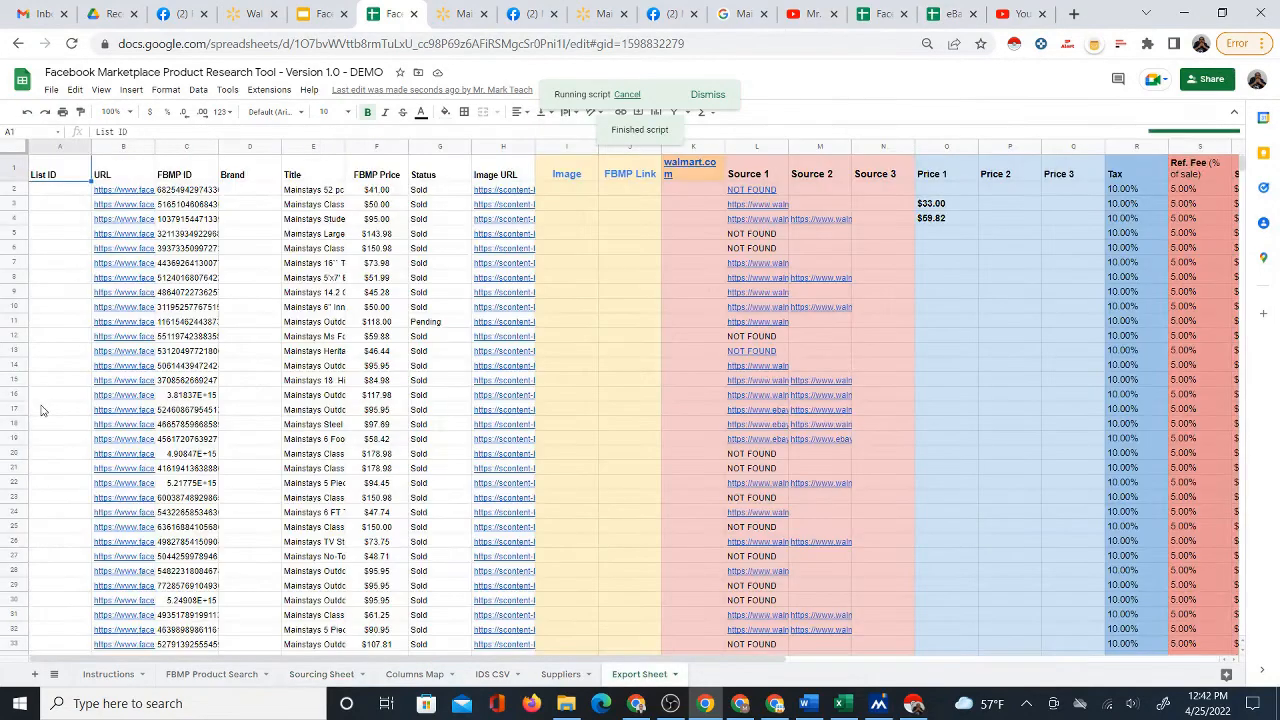
click(43, 409)
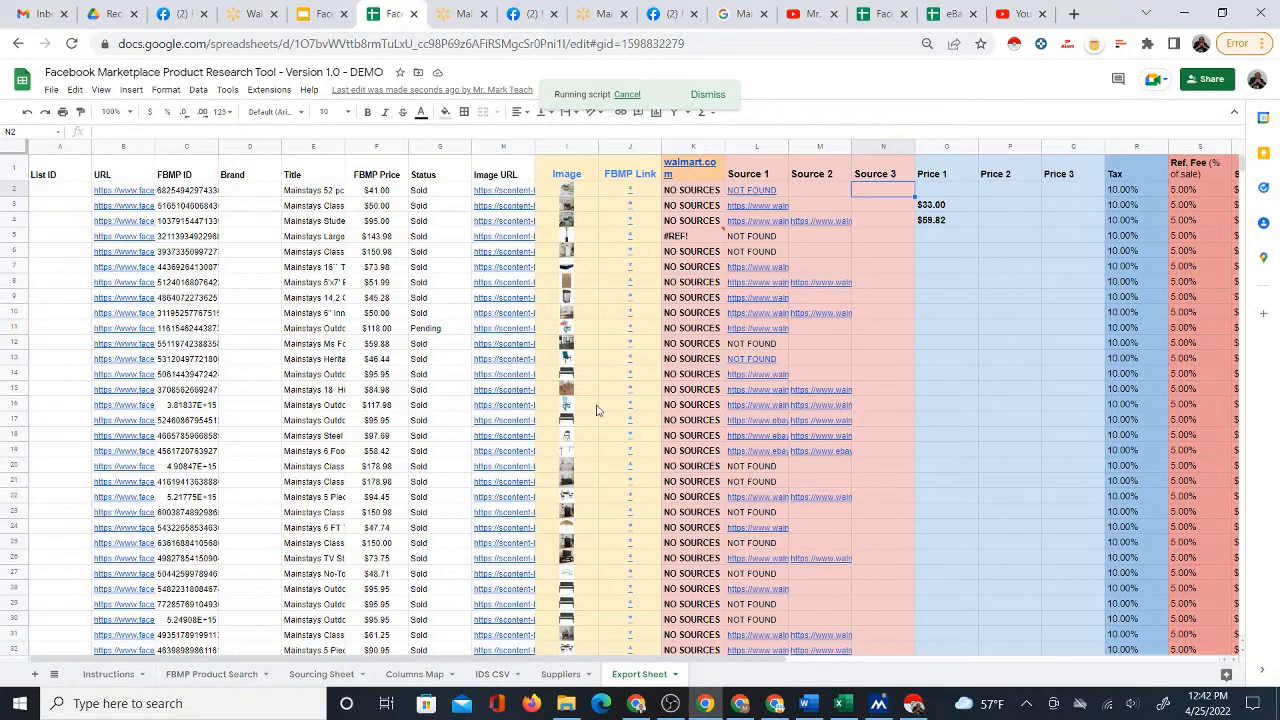
click(641, 194)
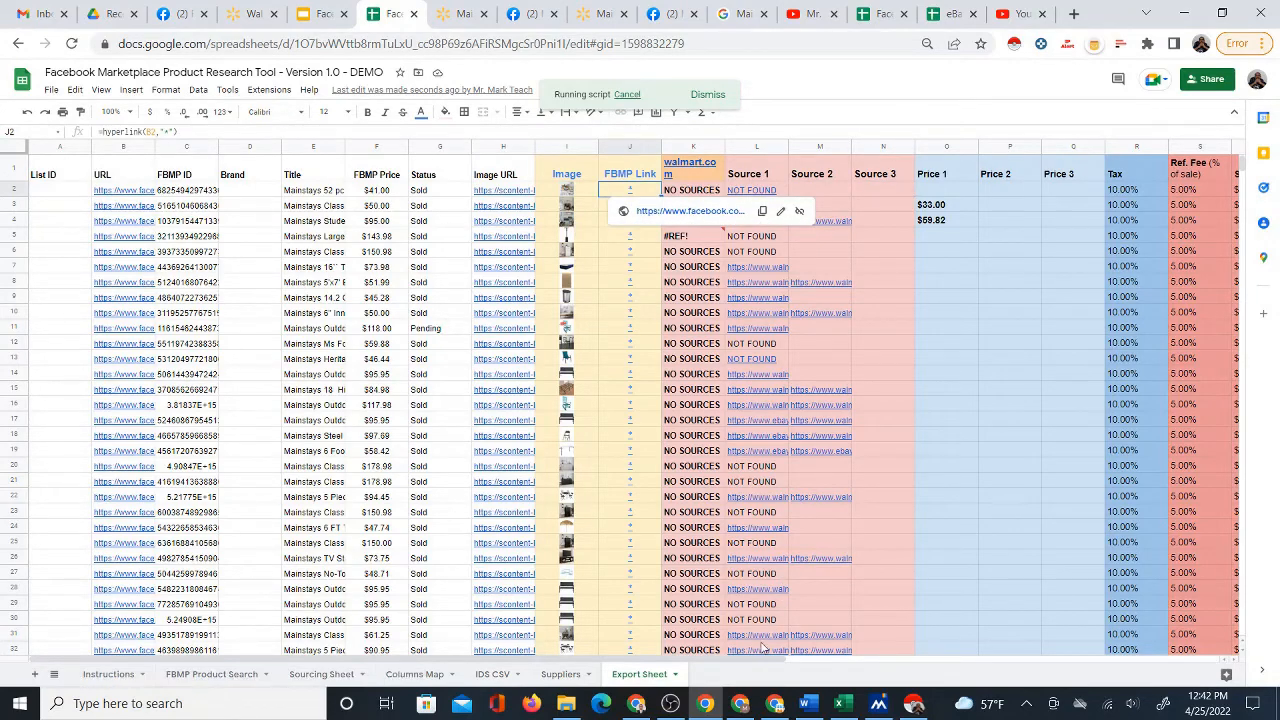
drag(763, 661, 610, 650)
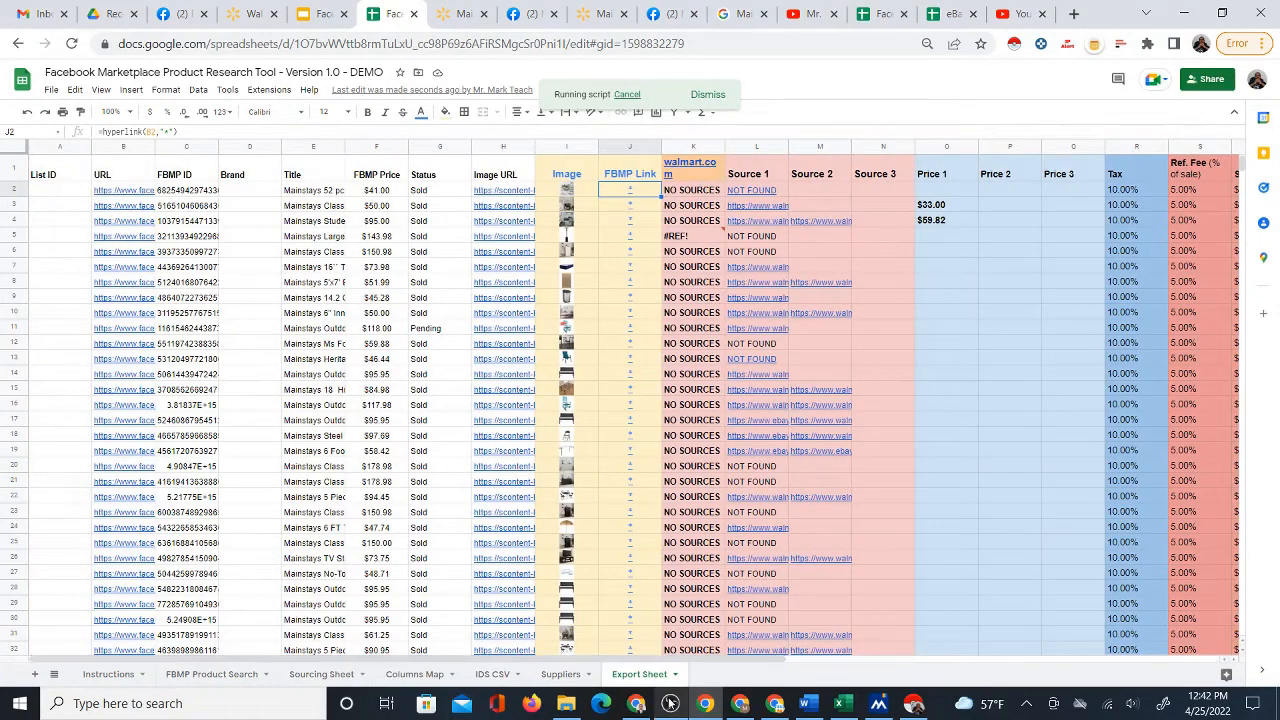
Step: Copy the Export Sheet to a new spreadsheet and open the copy
right_click(641, 683)
mouse_move(651, 495)
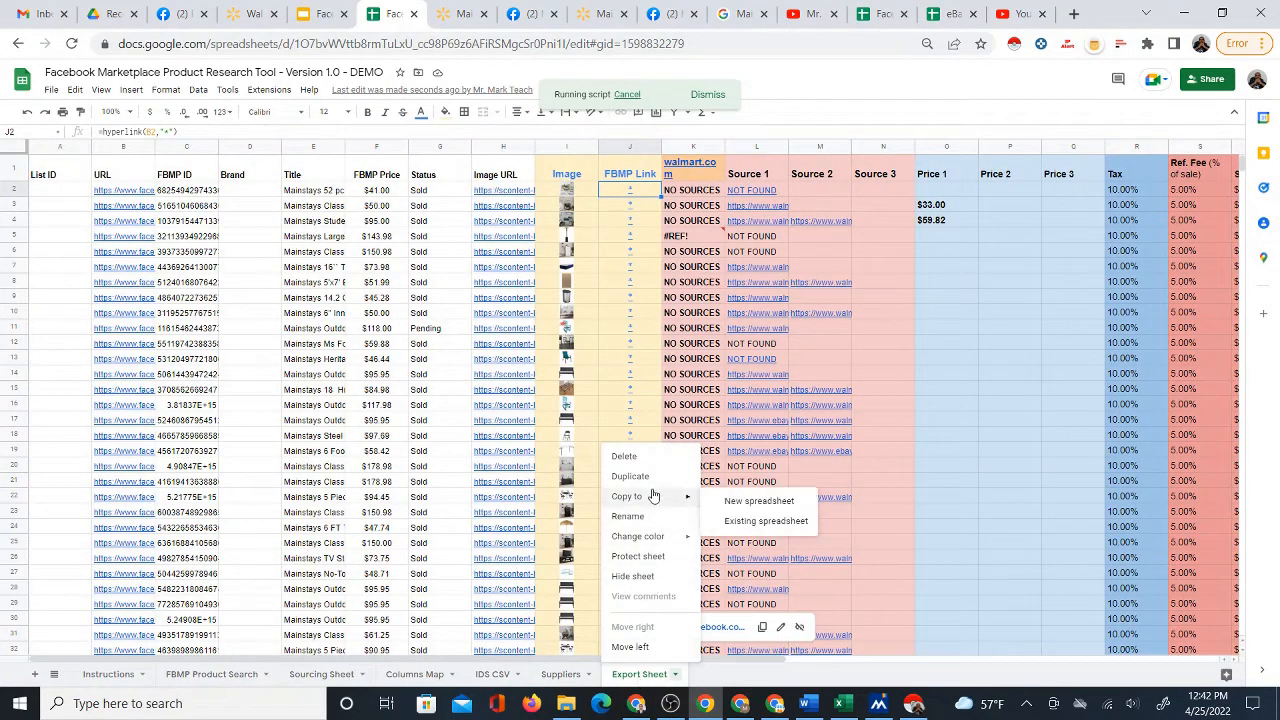
click(754, 500)
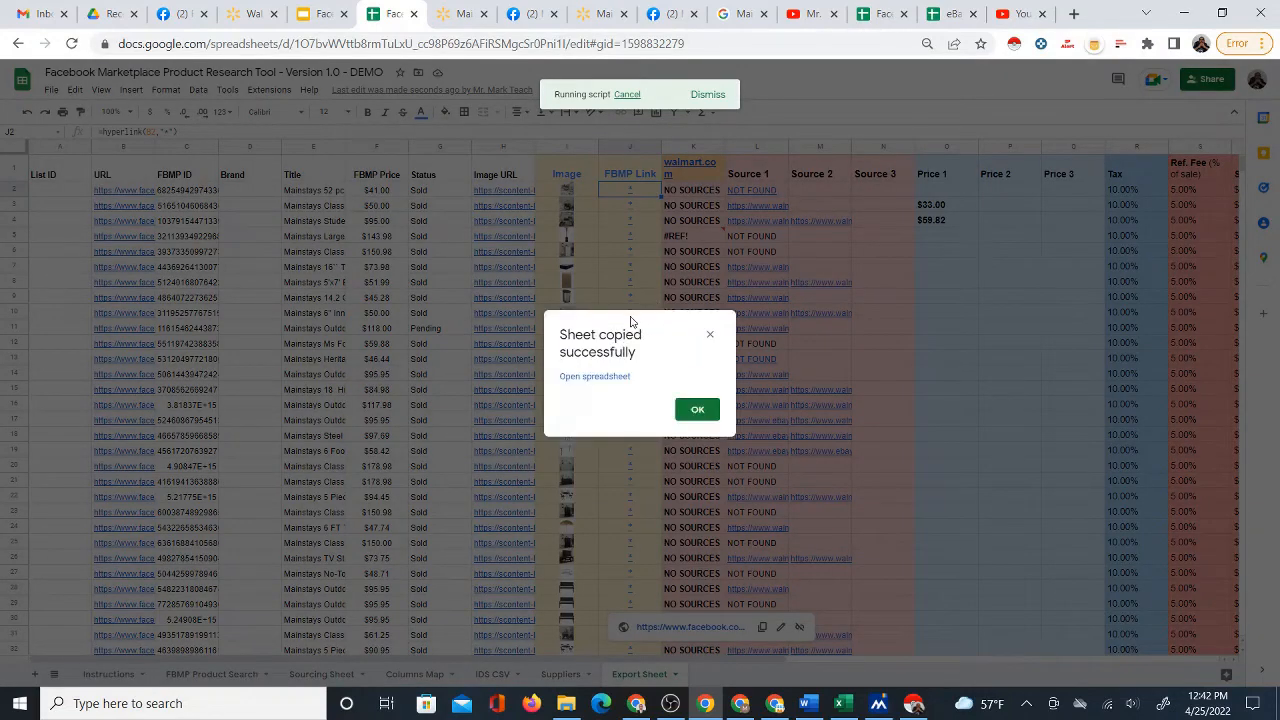
click(586, 377)
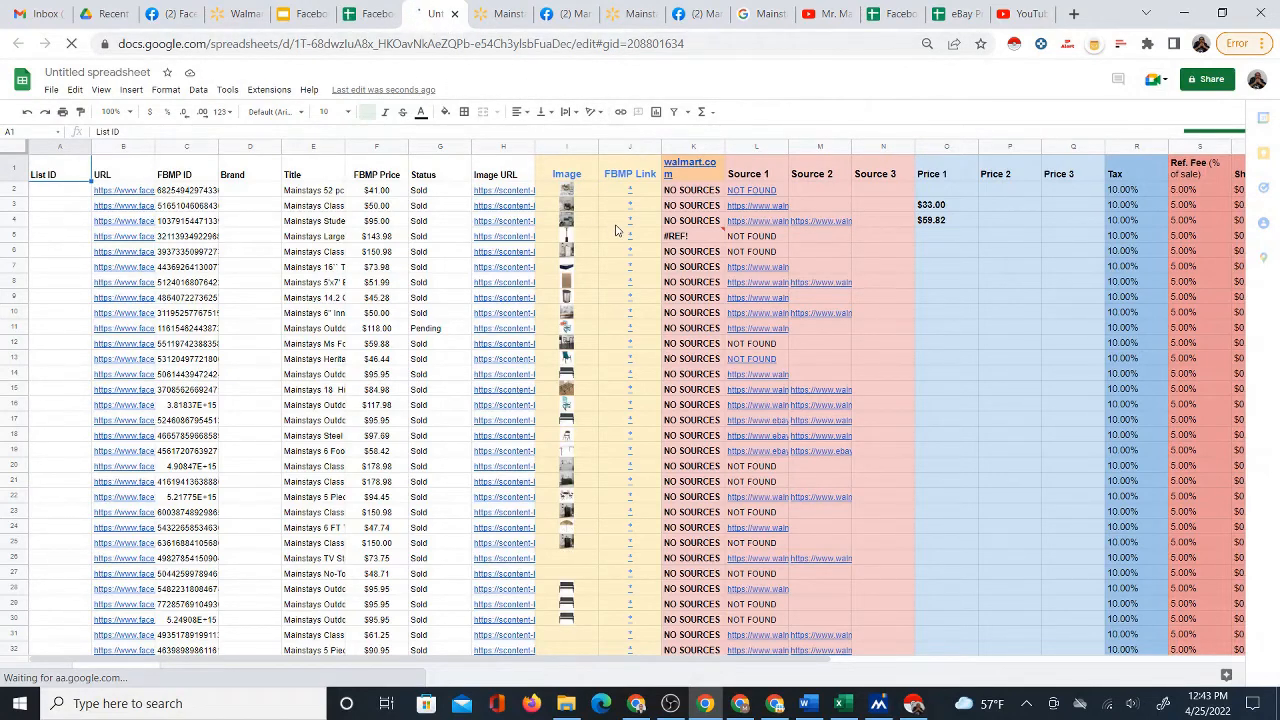
Step: Rename the new spreadsheet as "Mainstays Sold Listings 4-25-22"
click(120, 72)
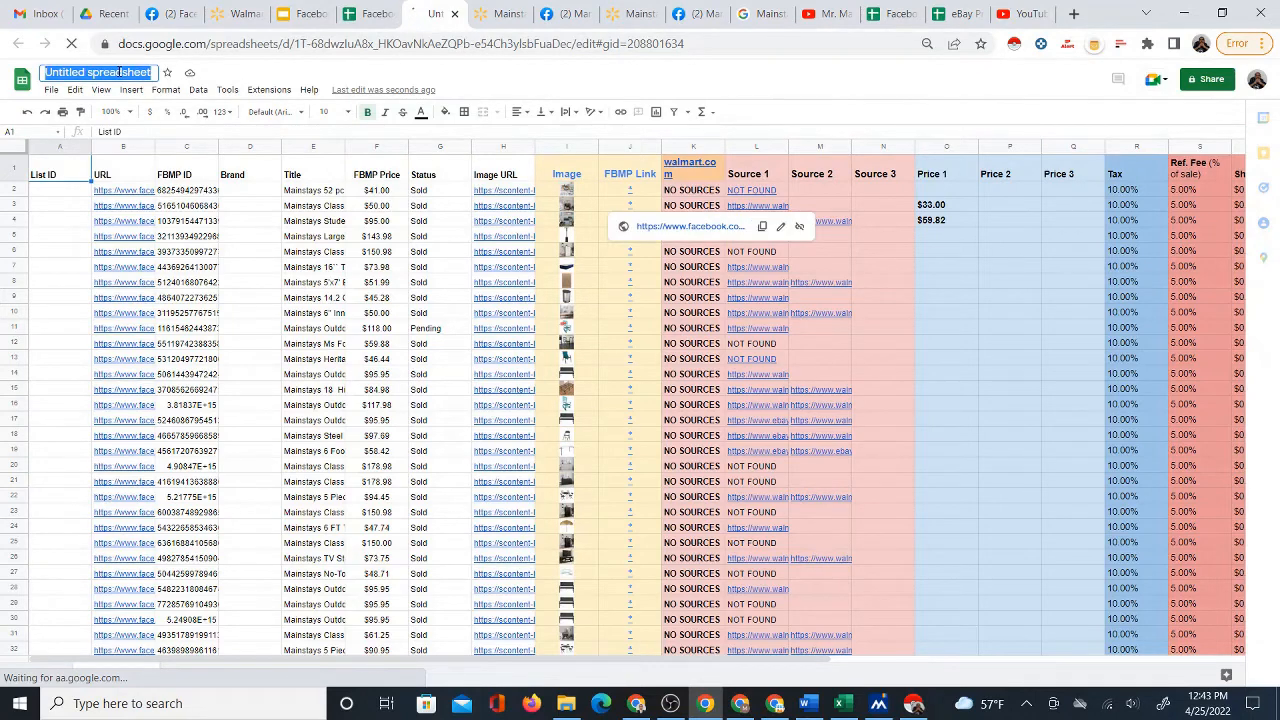
text(Main)
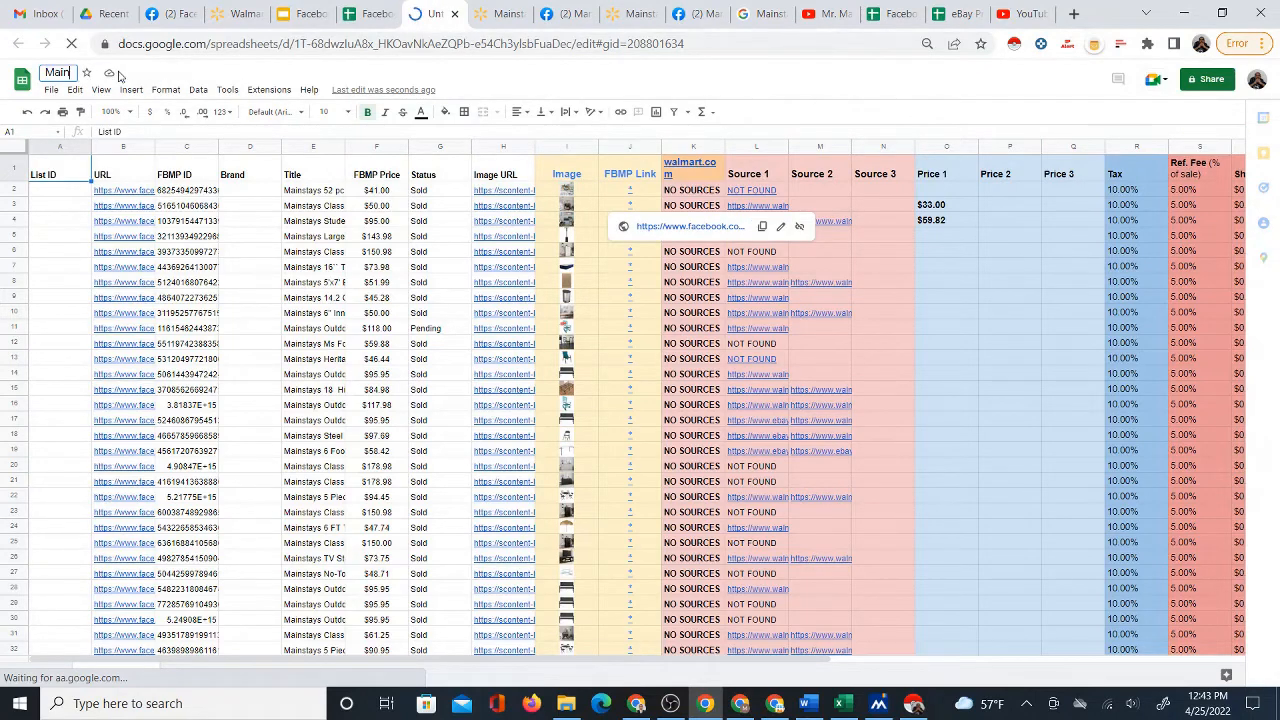
text(st)
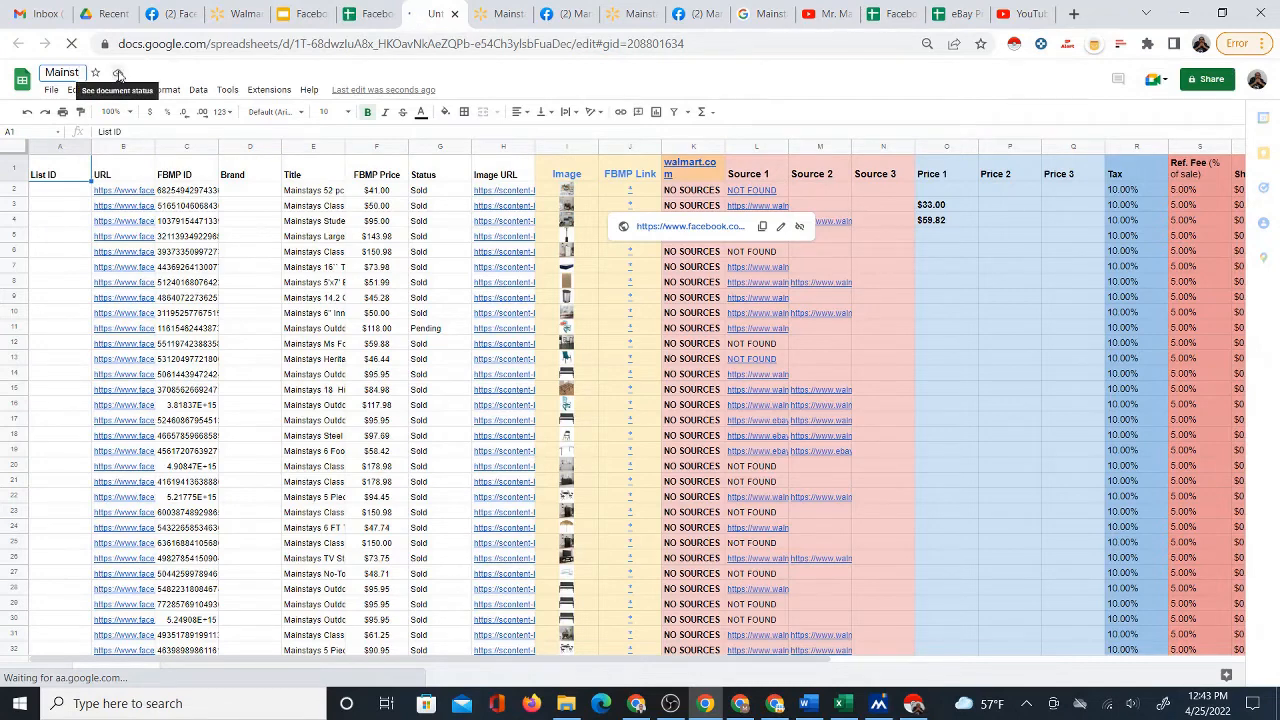
text(ays)
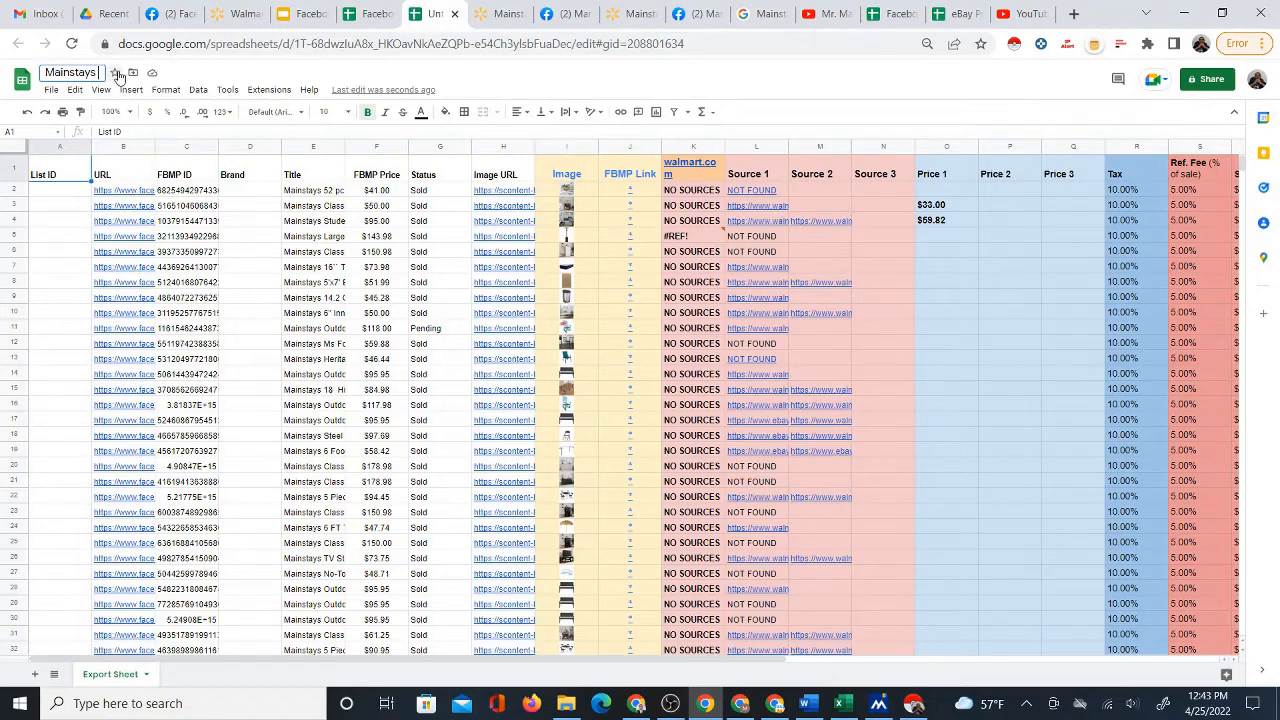
text( Sold Listings 4)
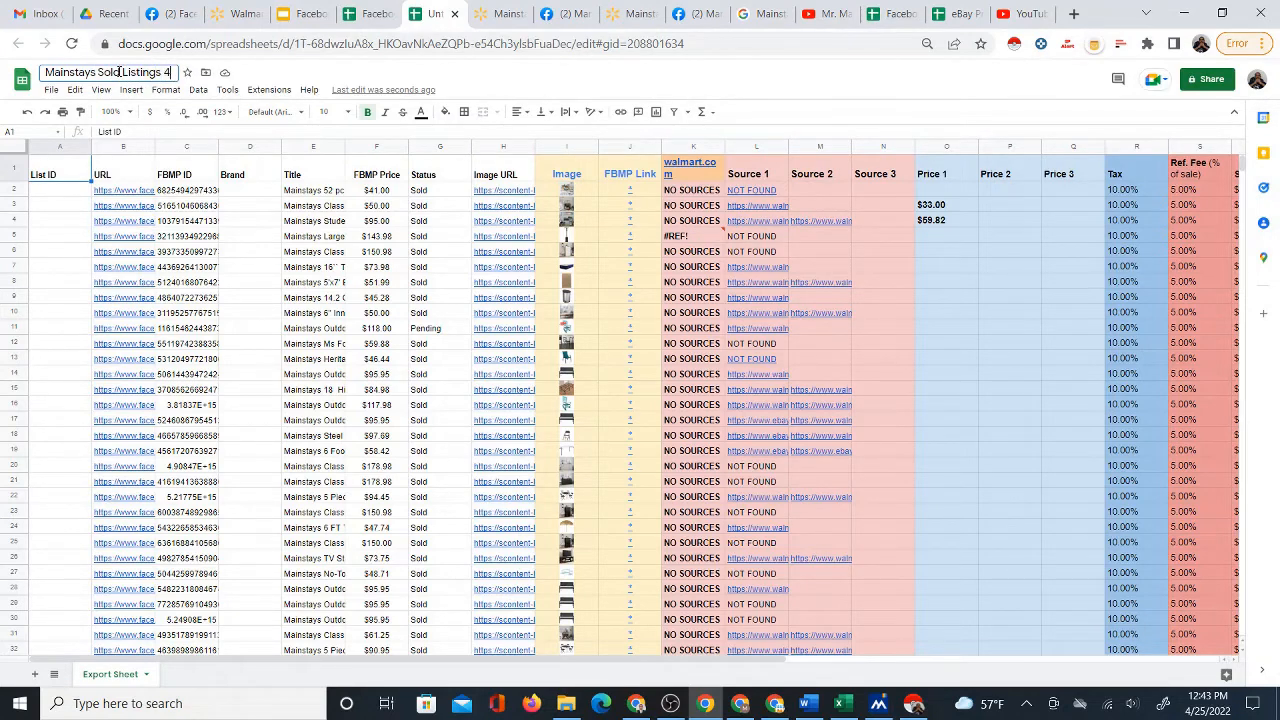
text(-25-22)
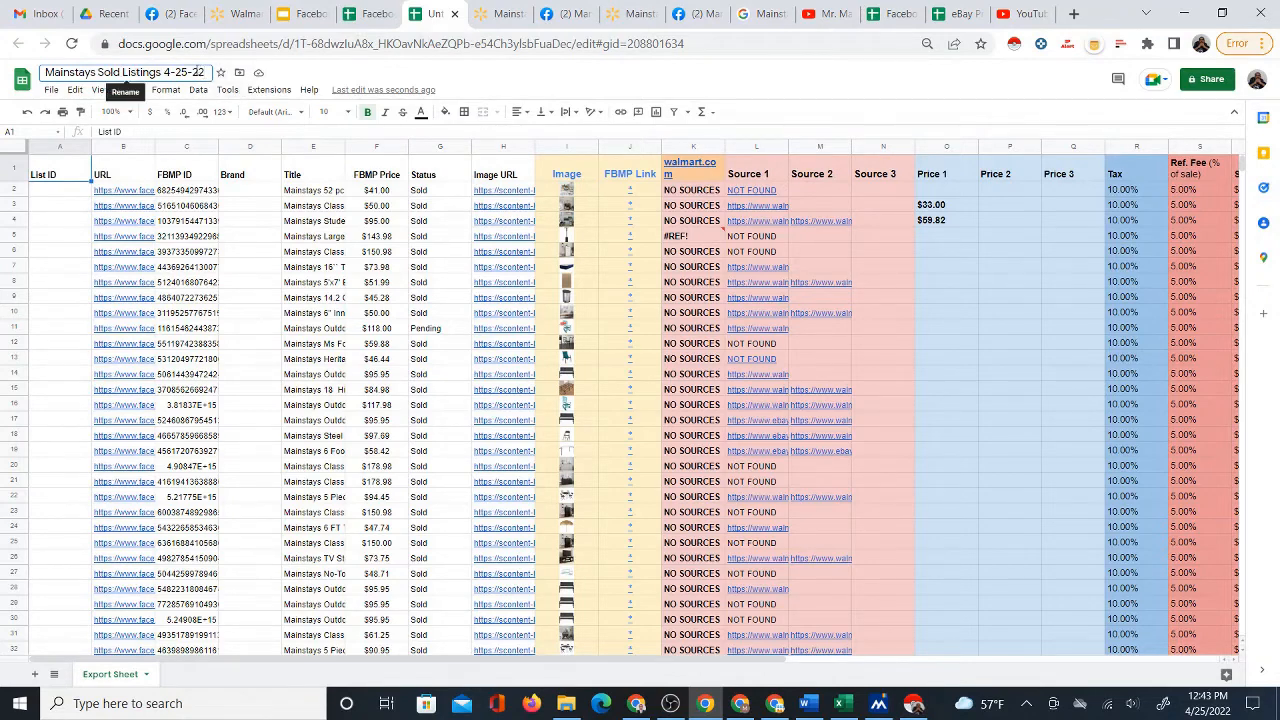
click(248, 215)
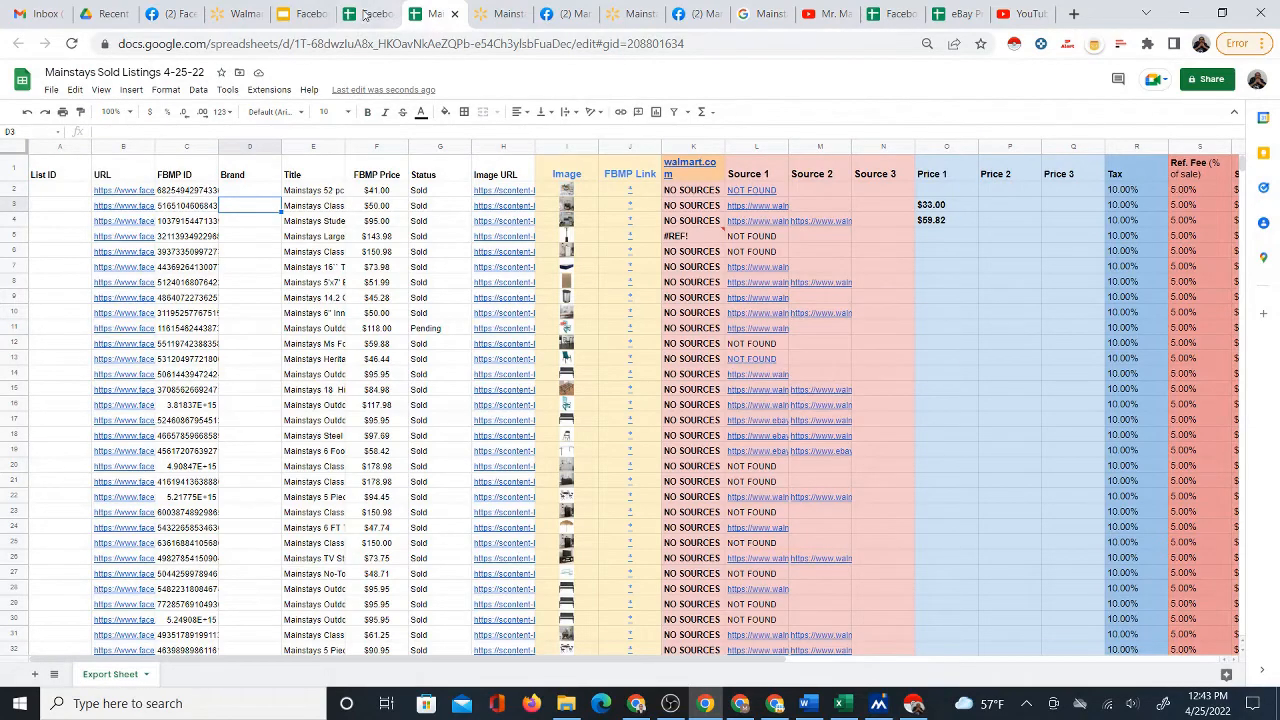
Step: Return to the research tool and open the filtered Marketplace search for Better Homes & Gardens from the FBMP Product Search sheet
key(ctrl+w)
click(695, 411)
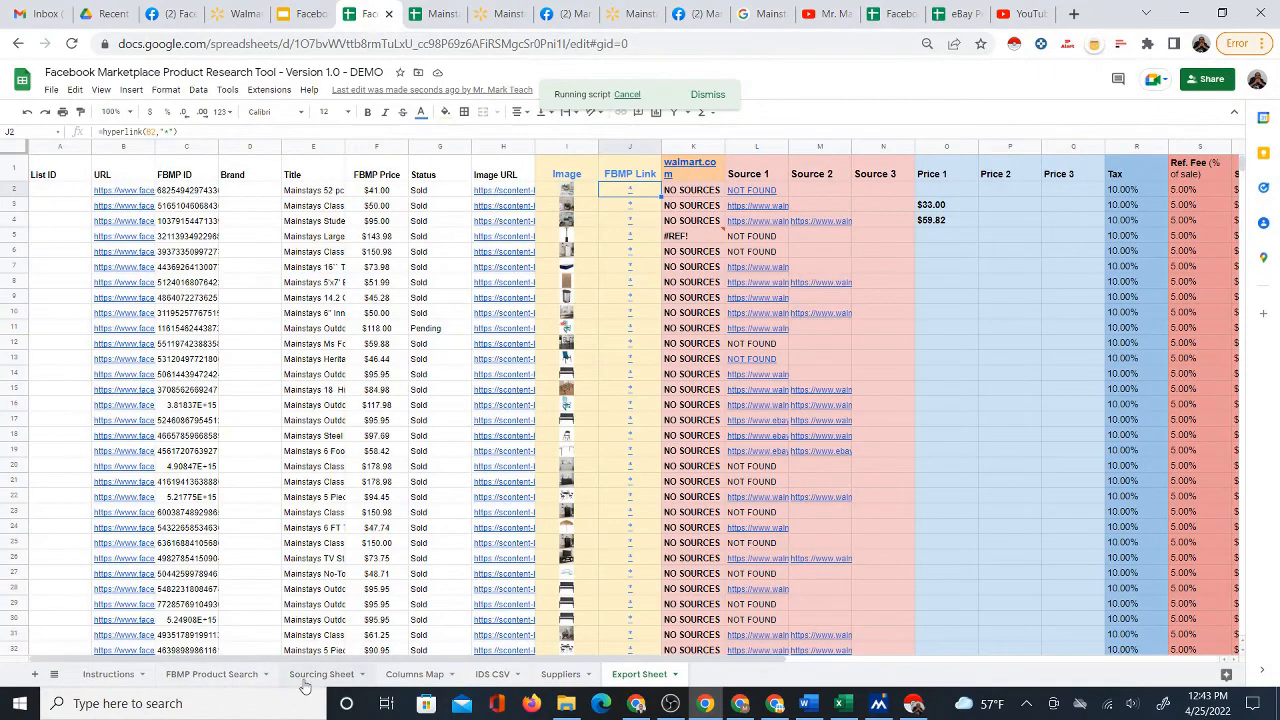
click(306, 682)
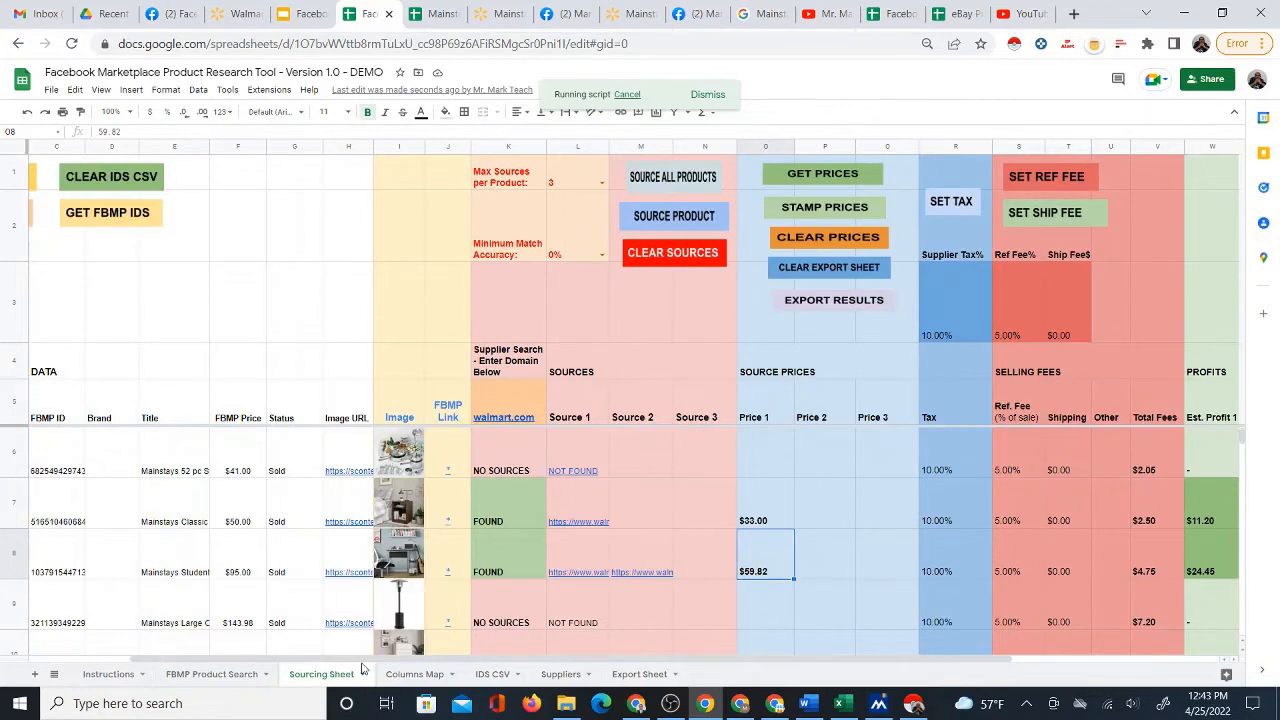
scroll(400, 615, left, 3)
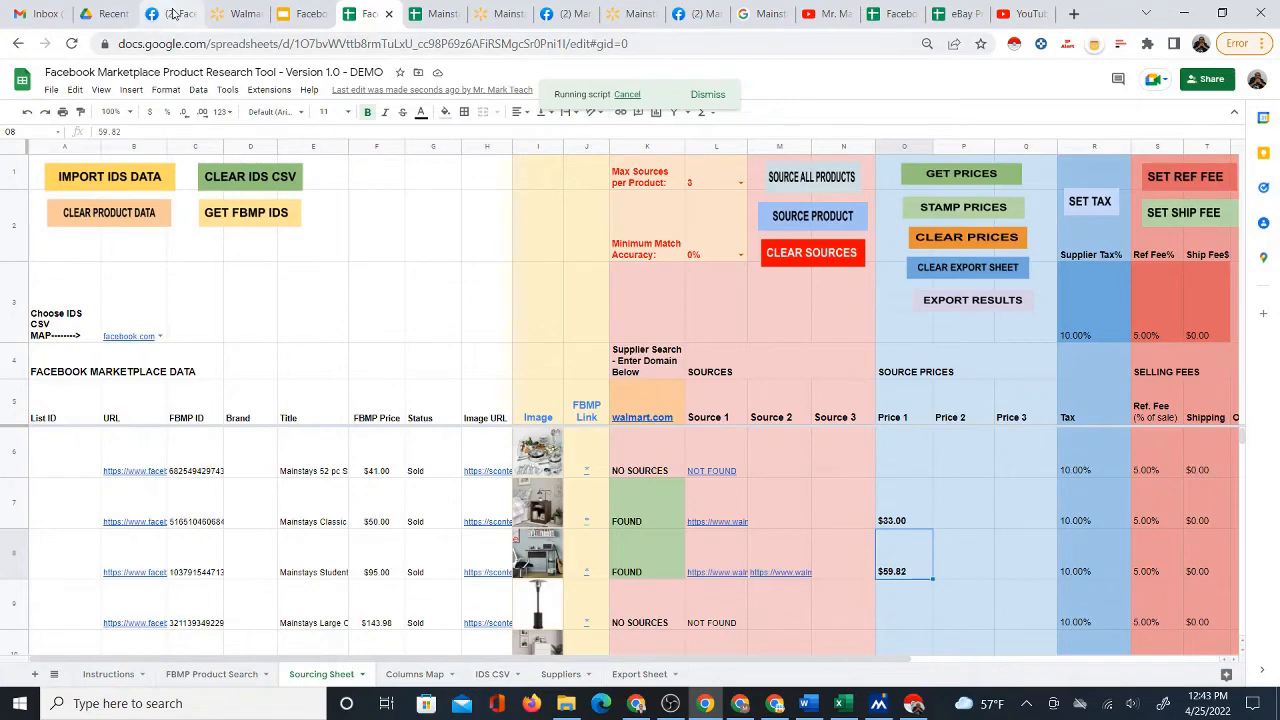
click(238, 676)
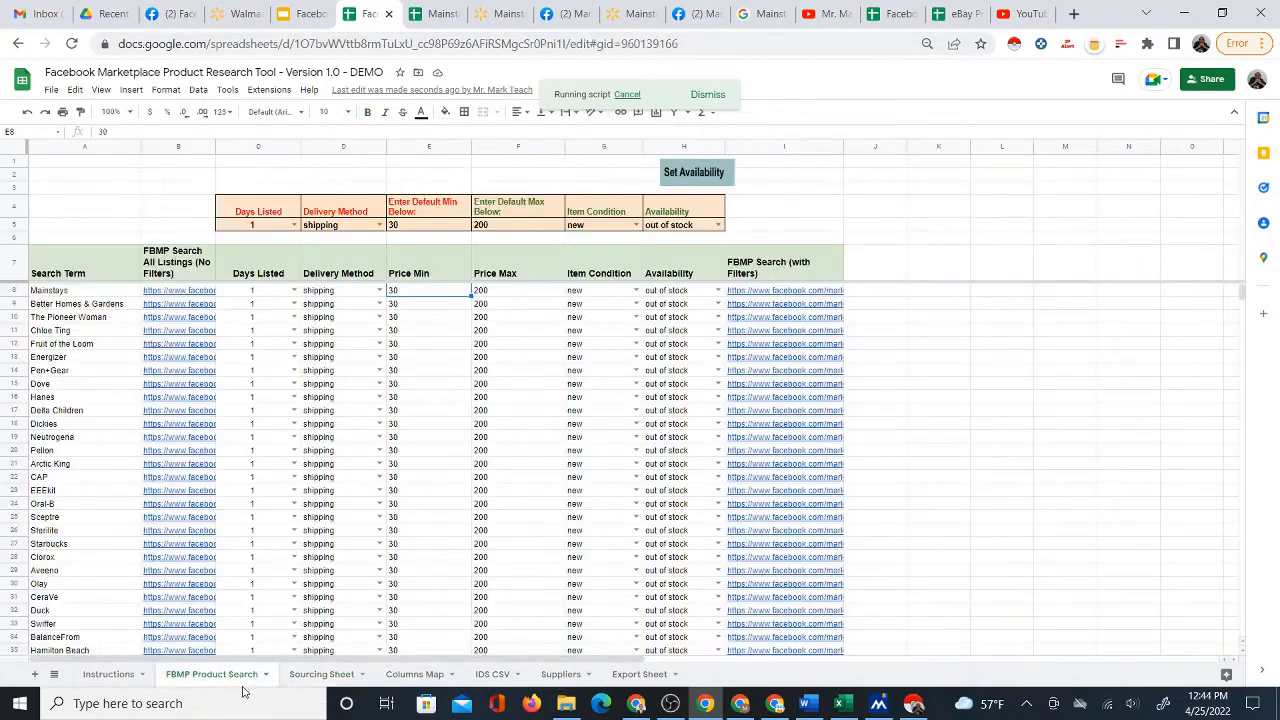
click(124, 305)
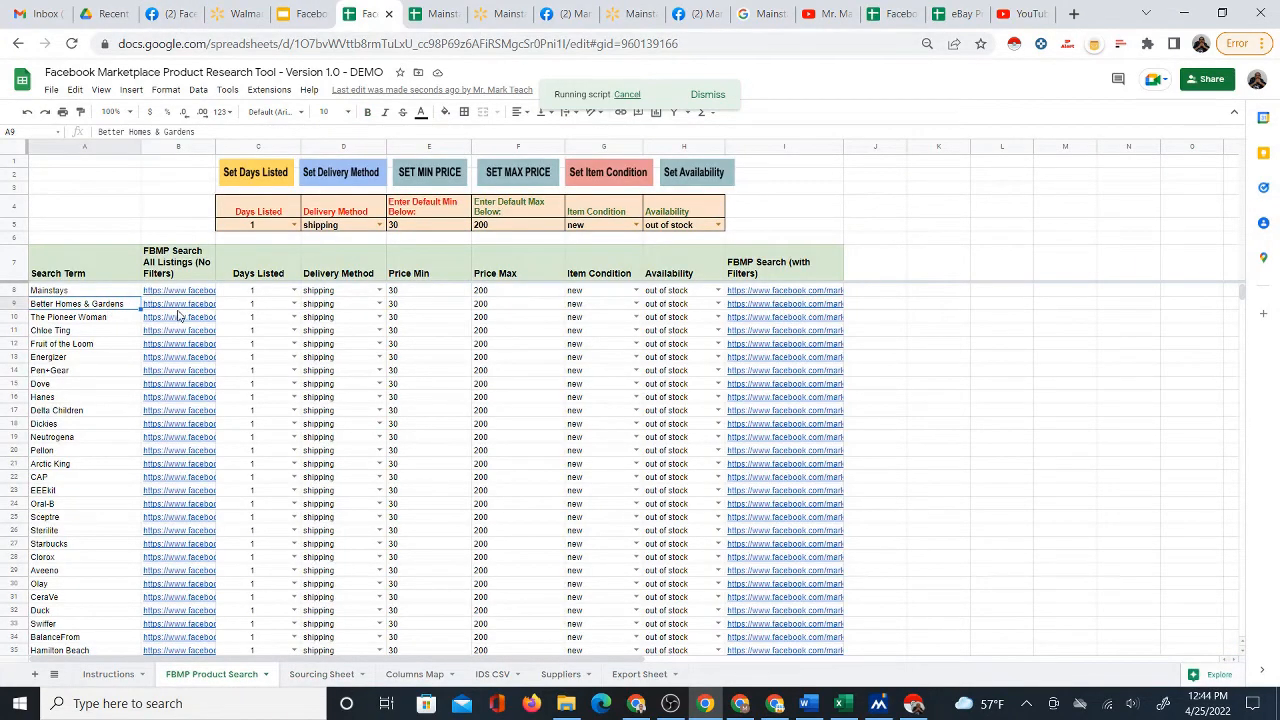
click(811, 311)
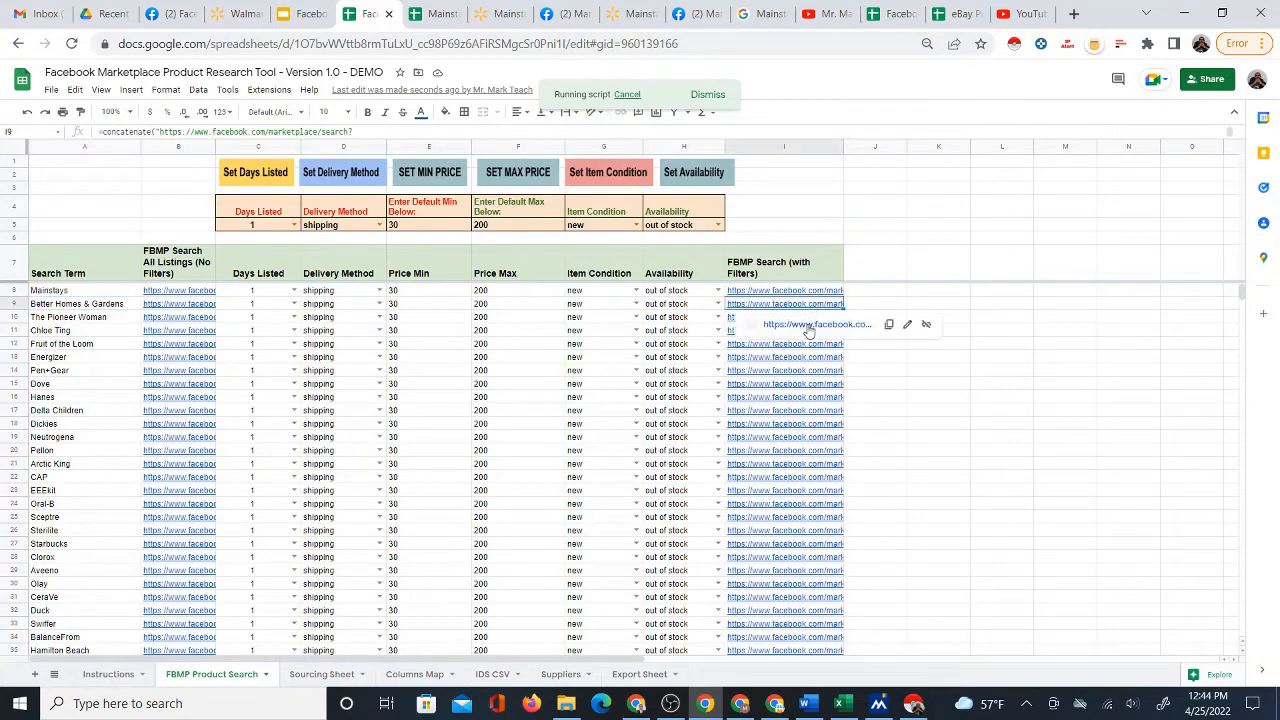
click(810, 329)
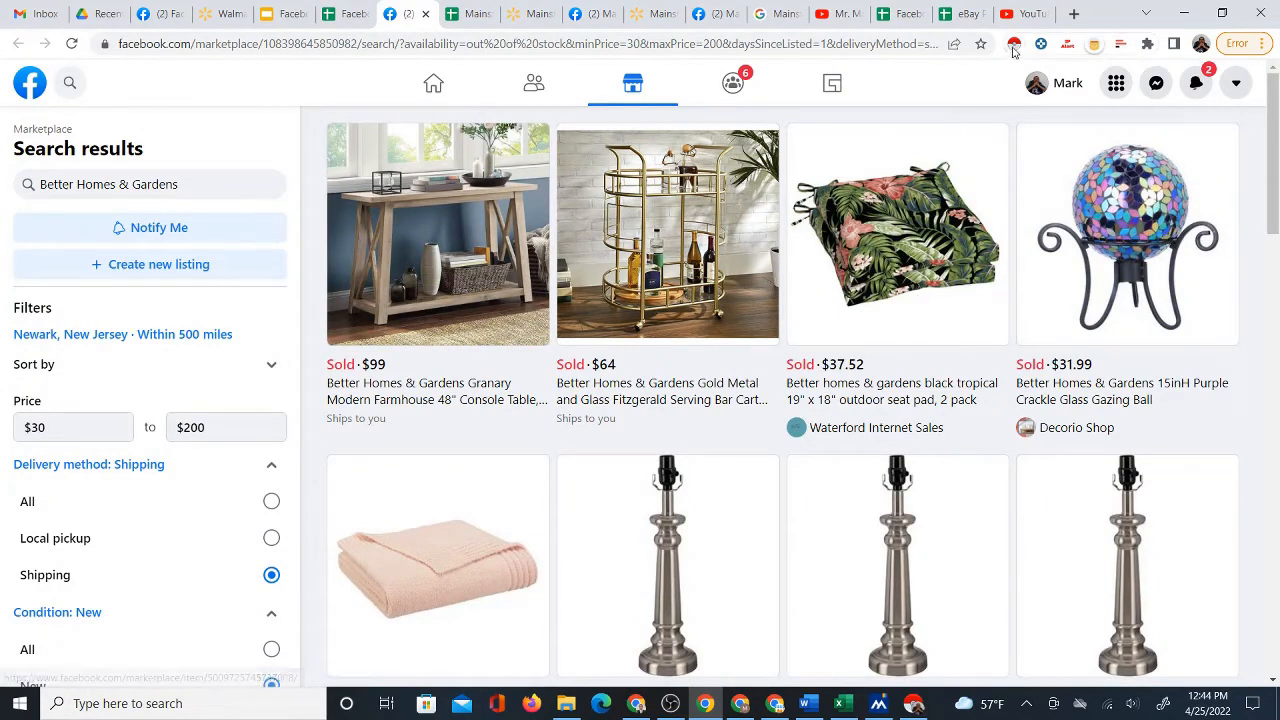
Step: Look at the copied Mainstays spreadsheet again and go back to the research tool's Sourcing Sheet
click(464, 14)
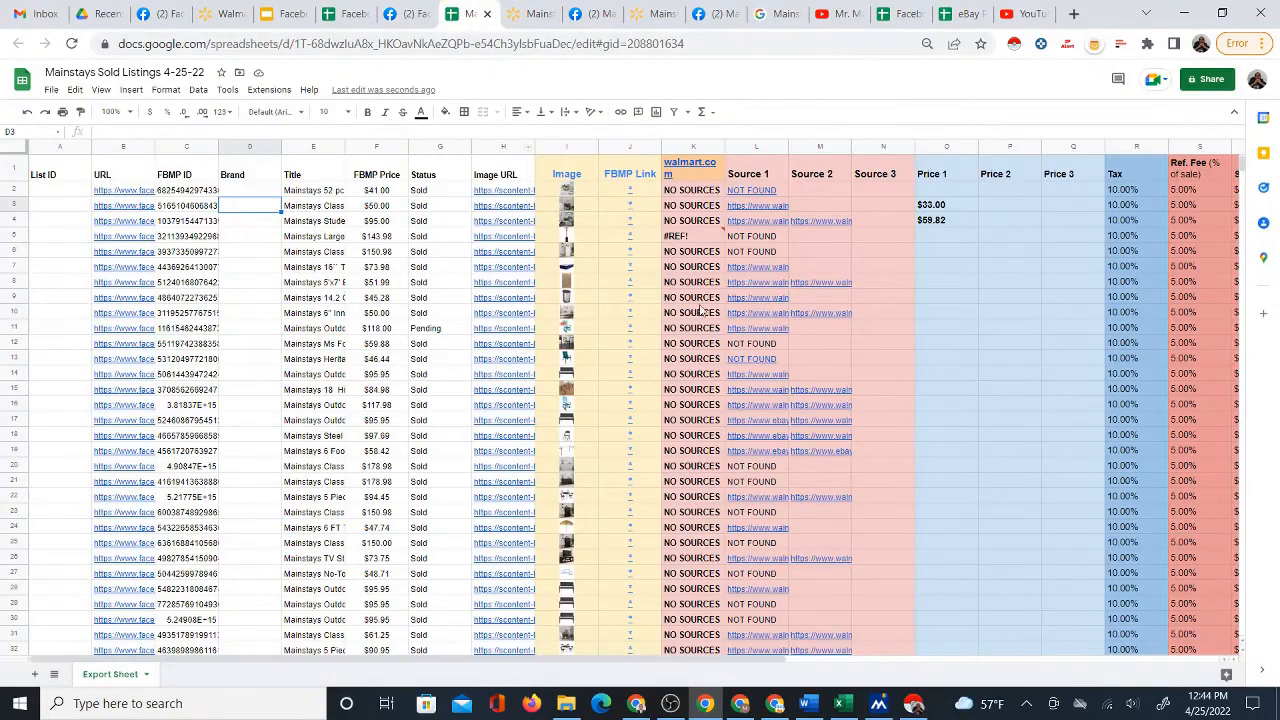
click(347, 13)
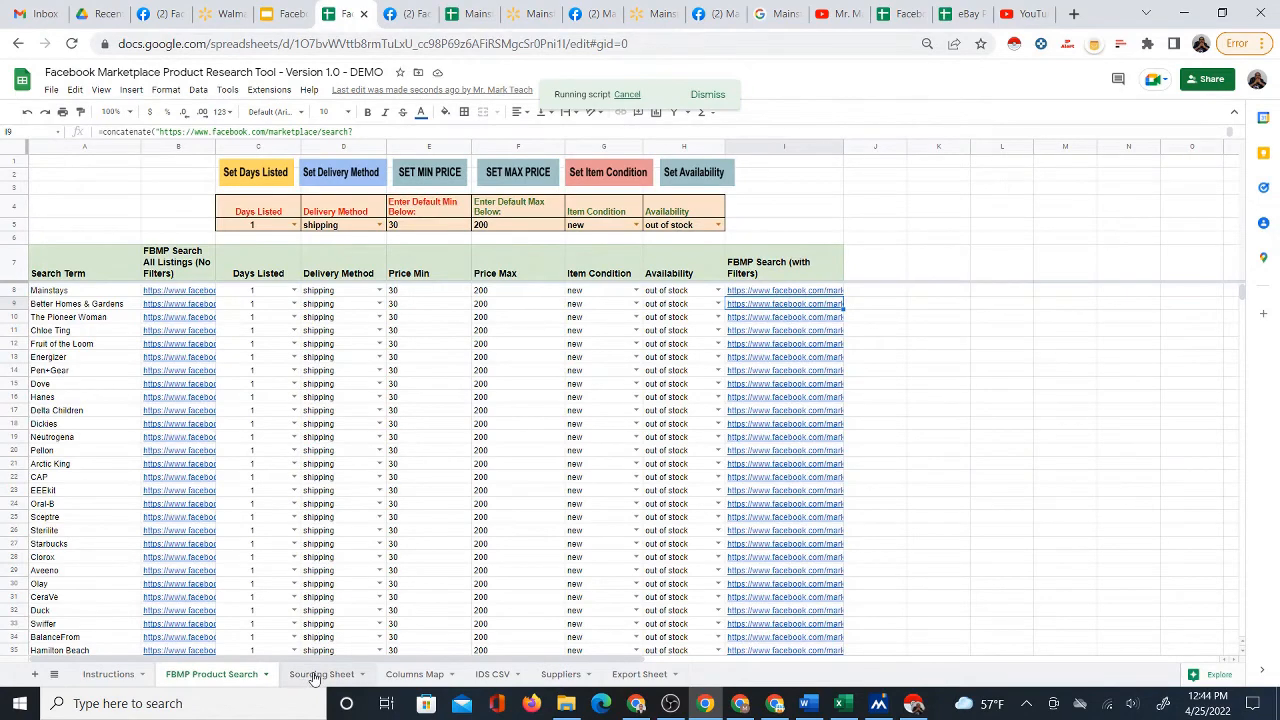
click(320, 674)
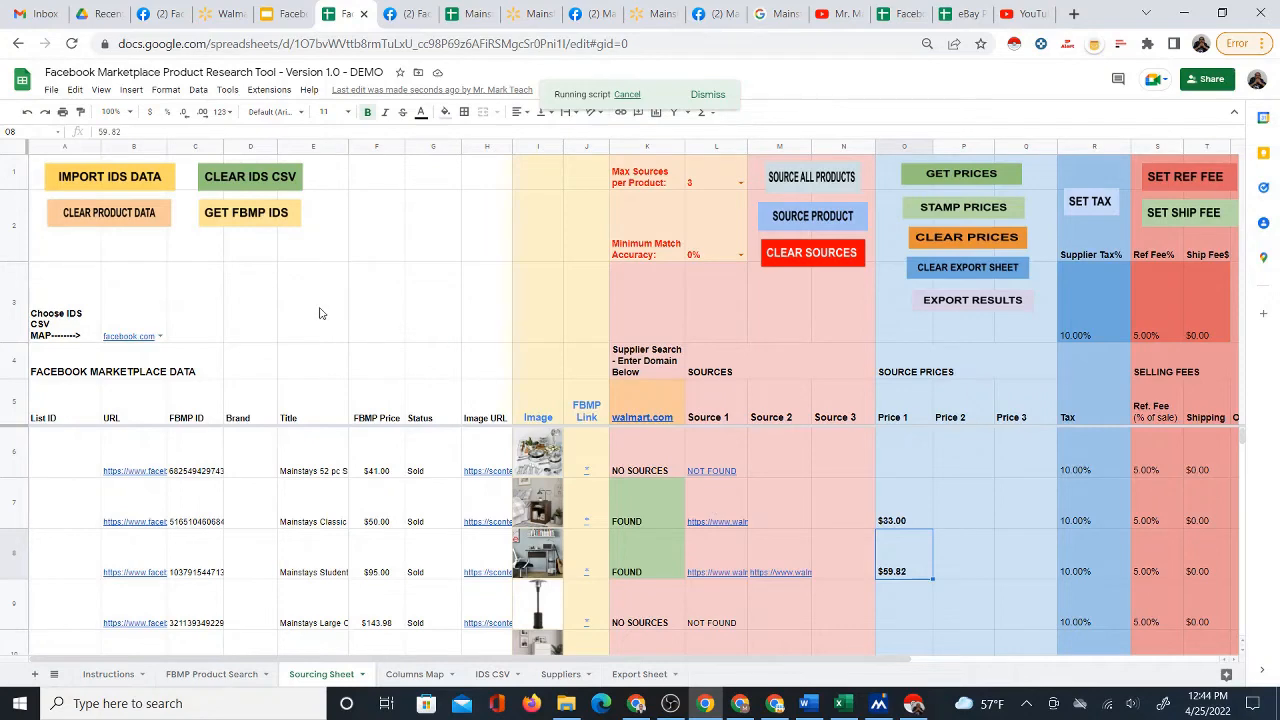
click(51, 90)
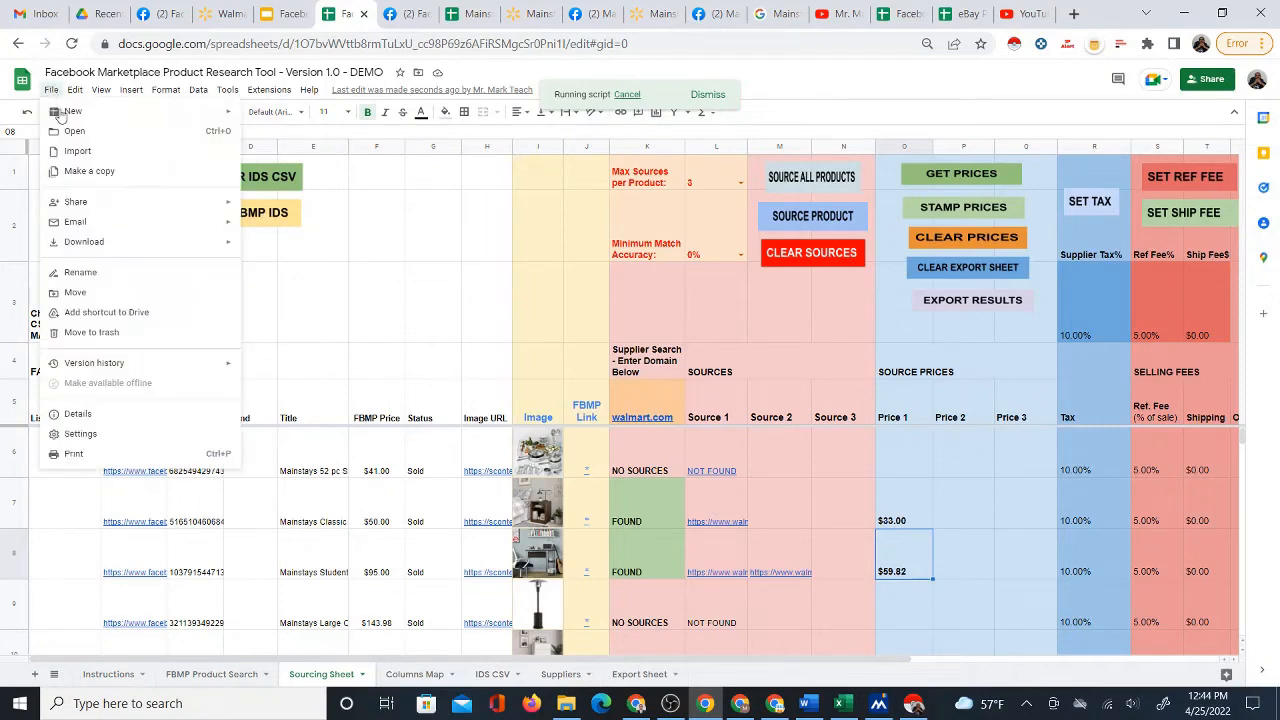
click(557, 305)
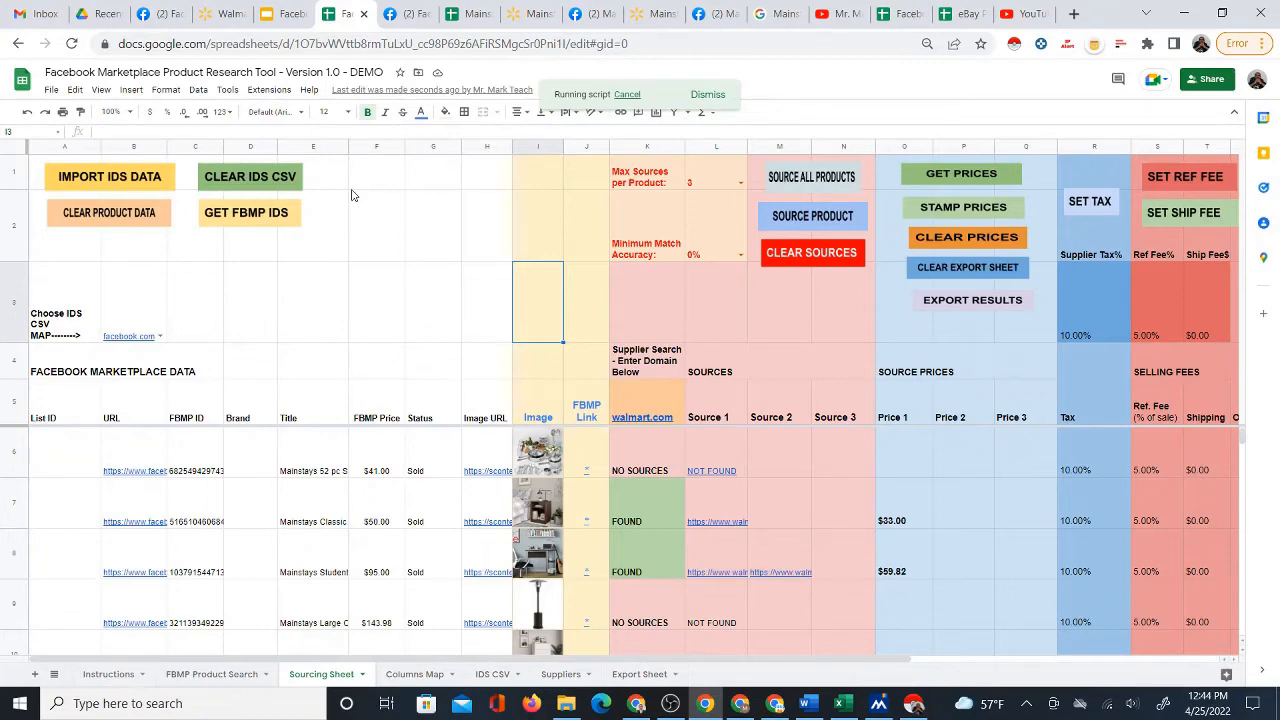
click(51, 92)
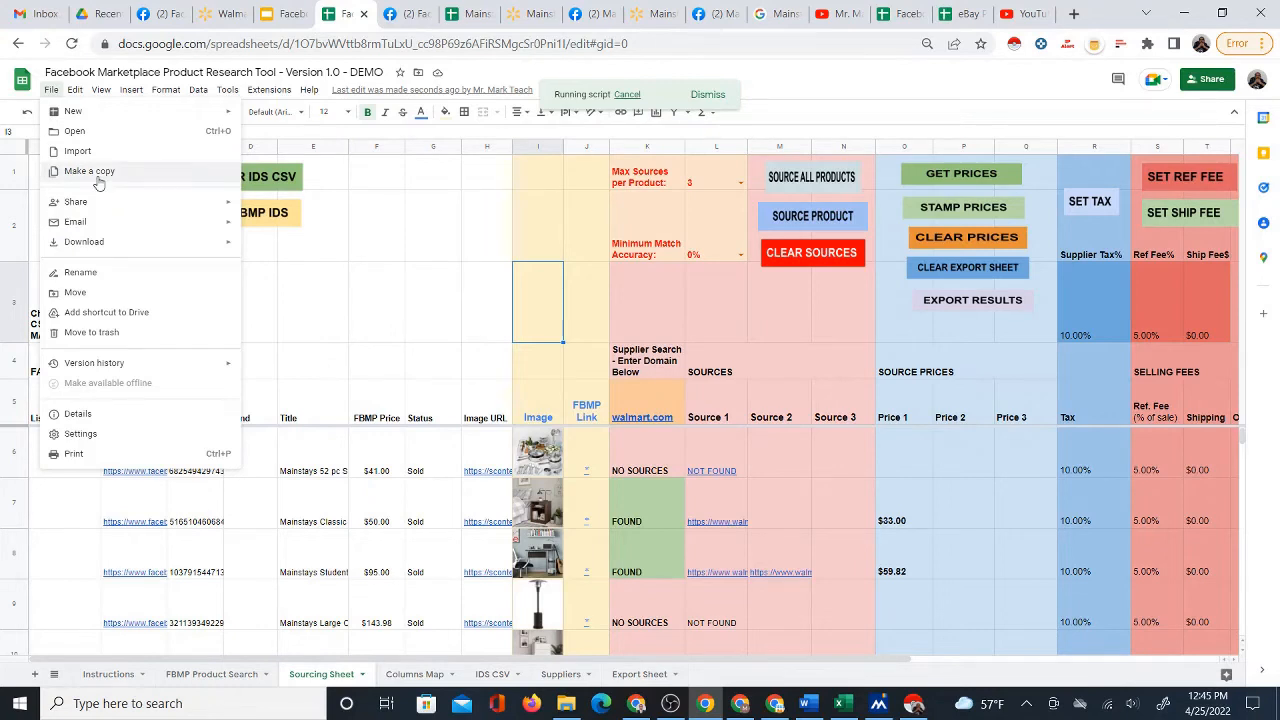
click(371, 279)
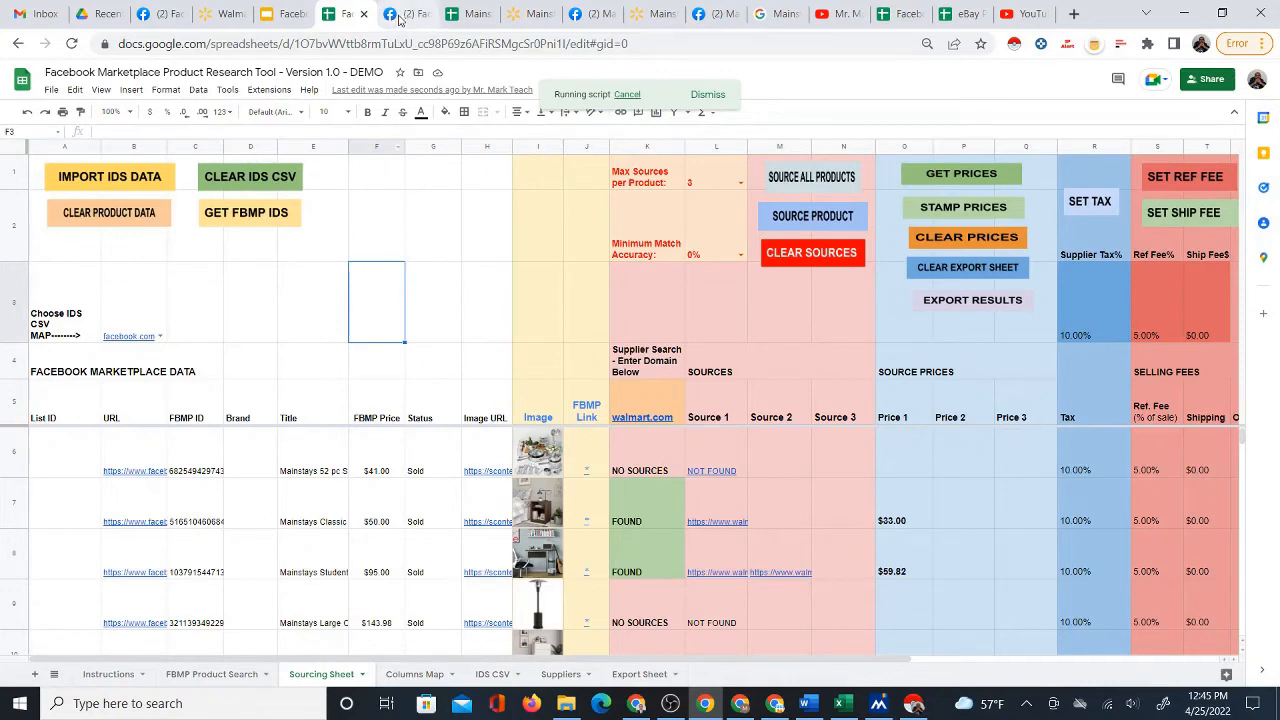
Step: Dismiss the script's execution-time error notification
click(269, 89)
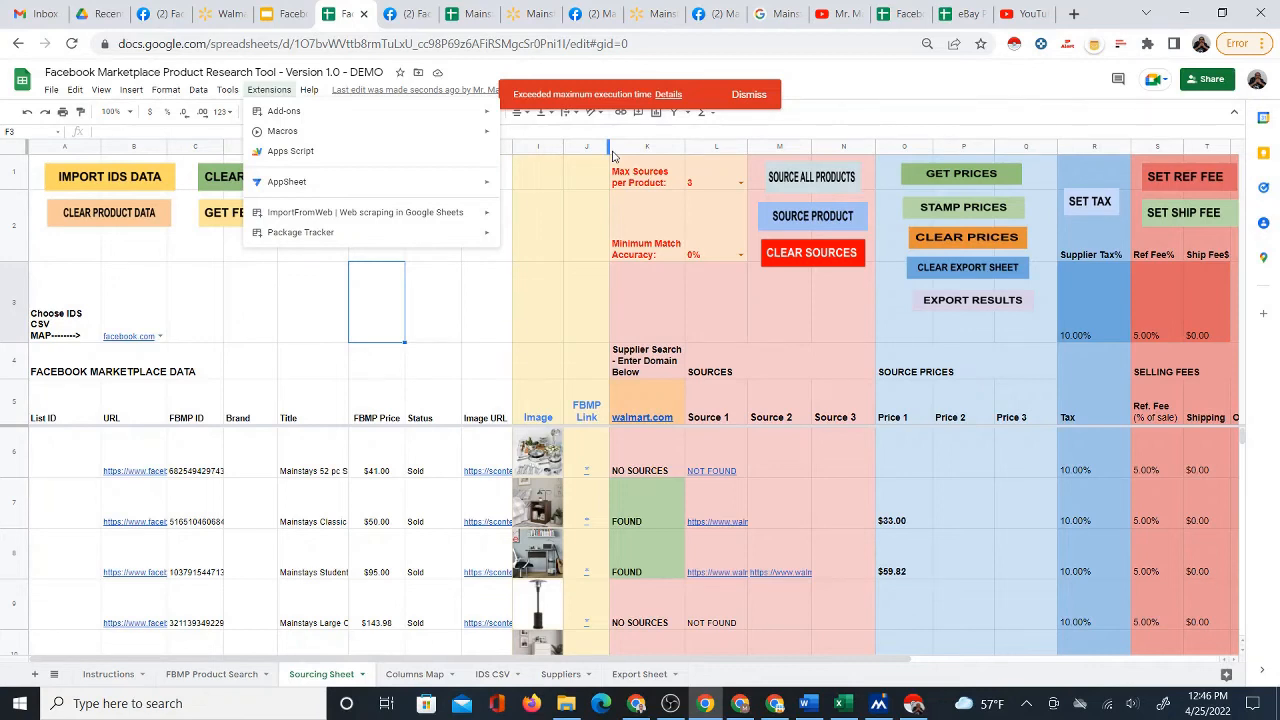
click(749, 96)
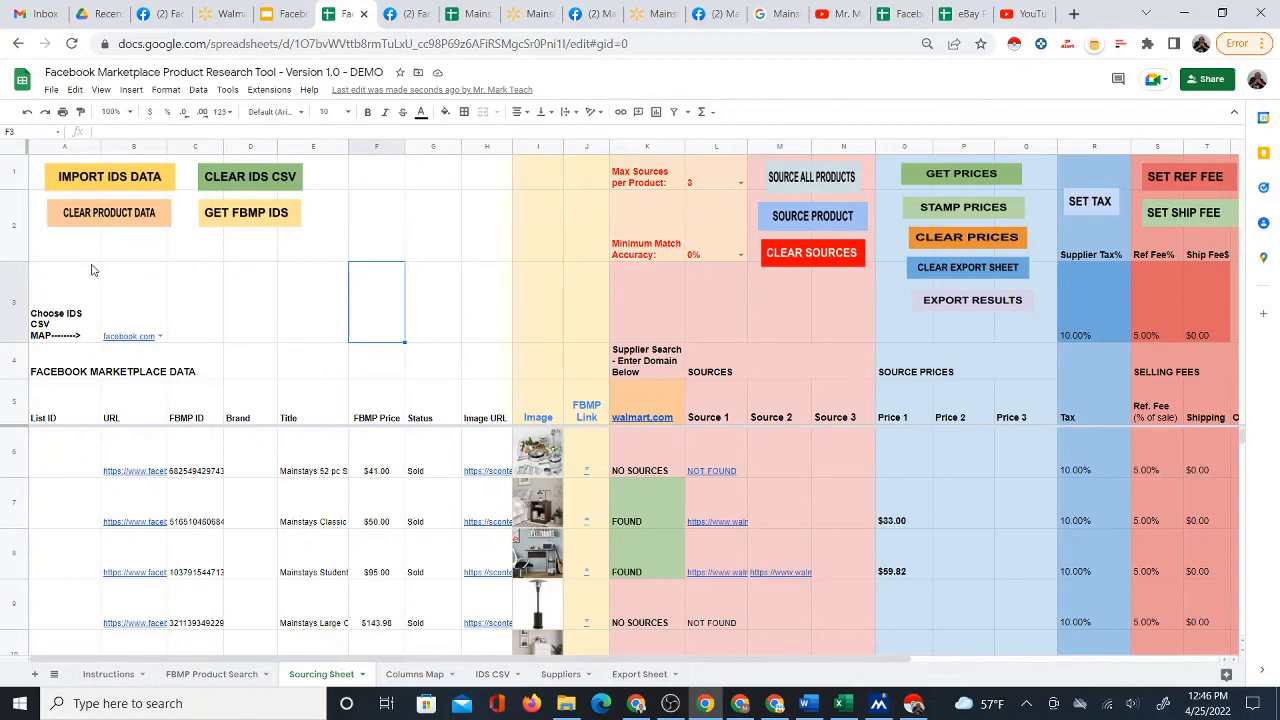
Step: Review the Sourcing Sheet's import controls, source columns and the Price 1 to Price 3 cells in row 6
drag(92, 258, 583, 241)
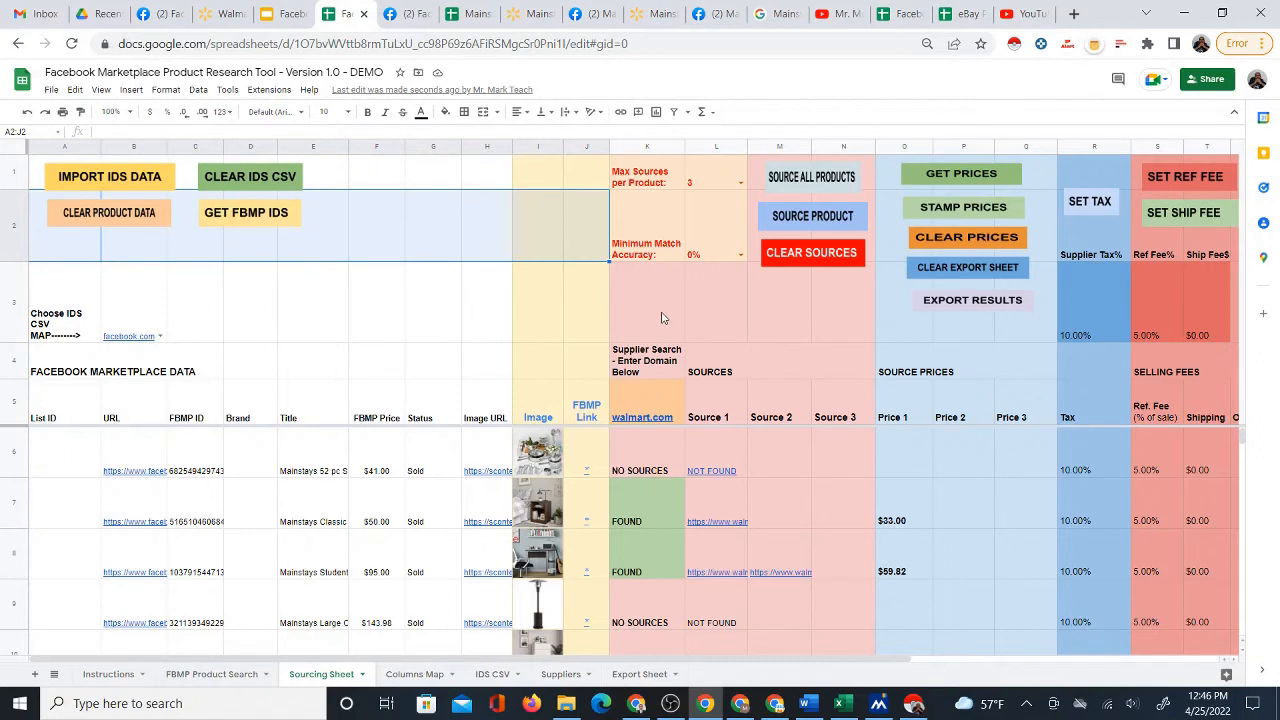
click(661, 318)
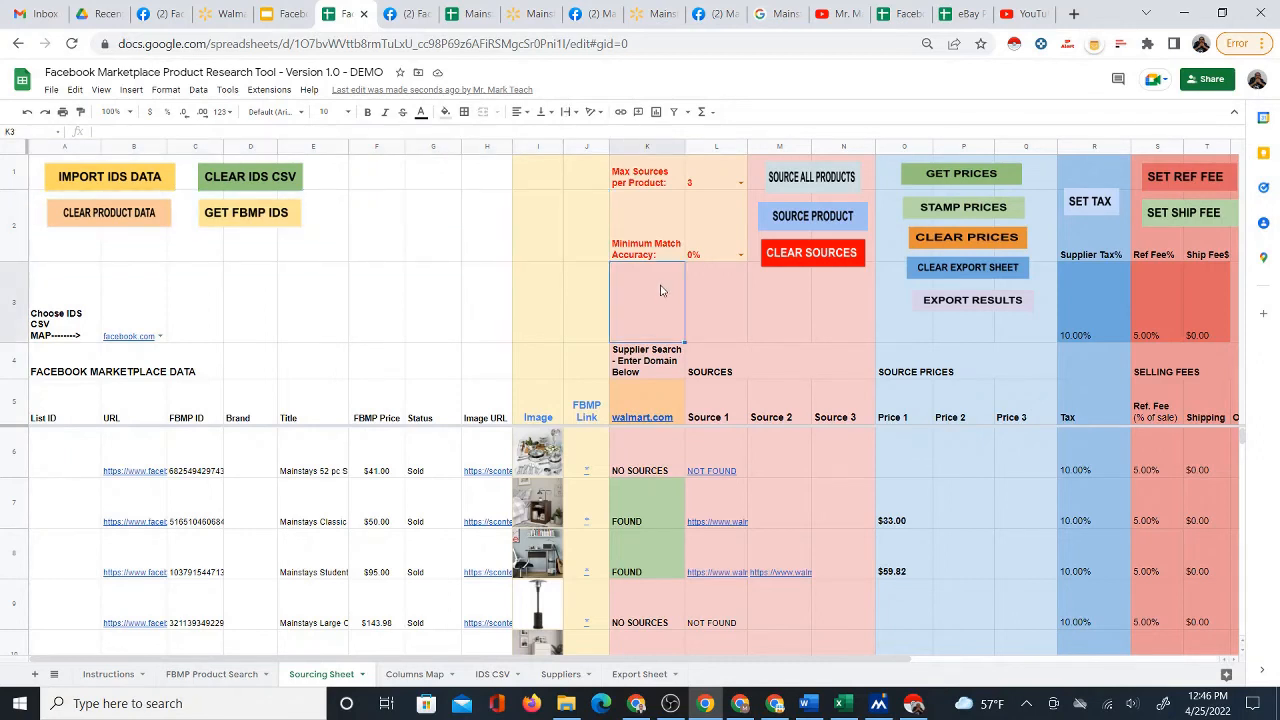
click(856, 472)
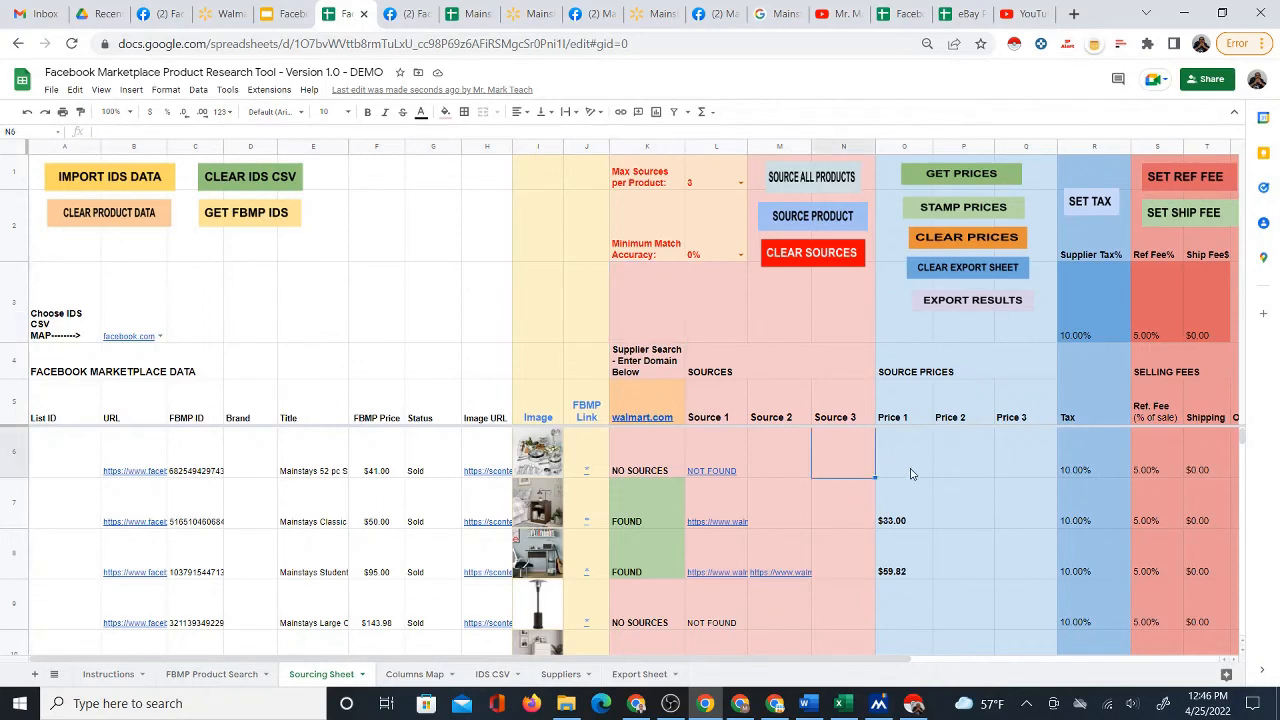
click(912, 437)
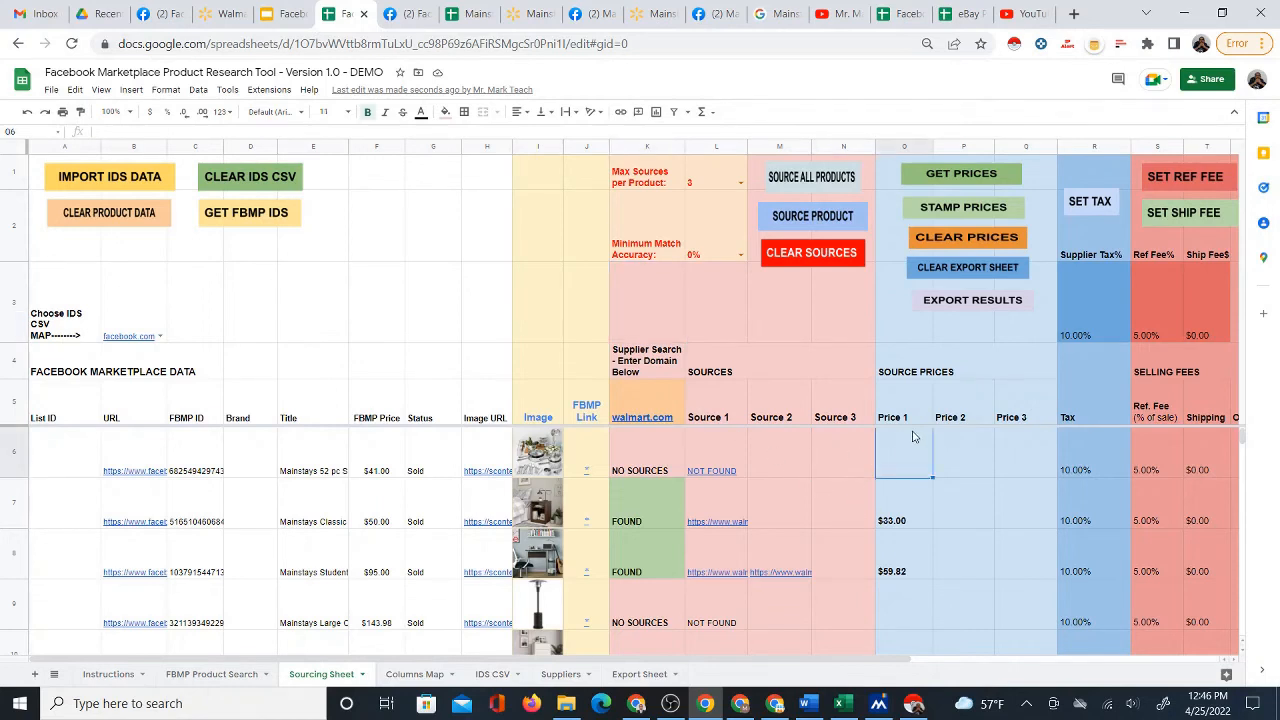
key(Right)
key(Right)
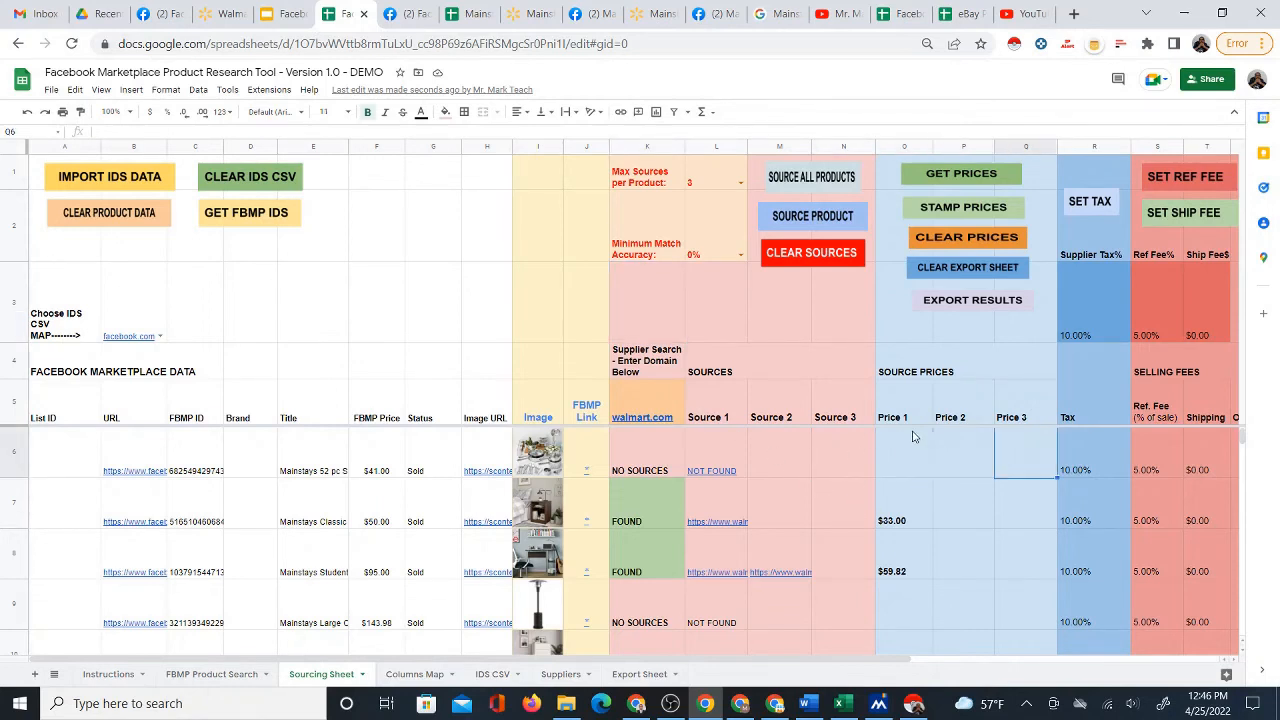
key(Left)
key(Left)
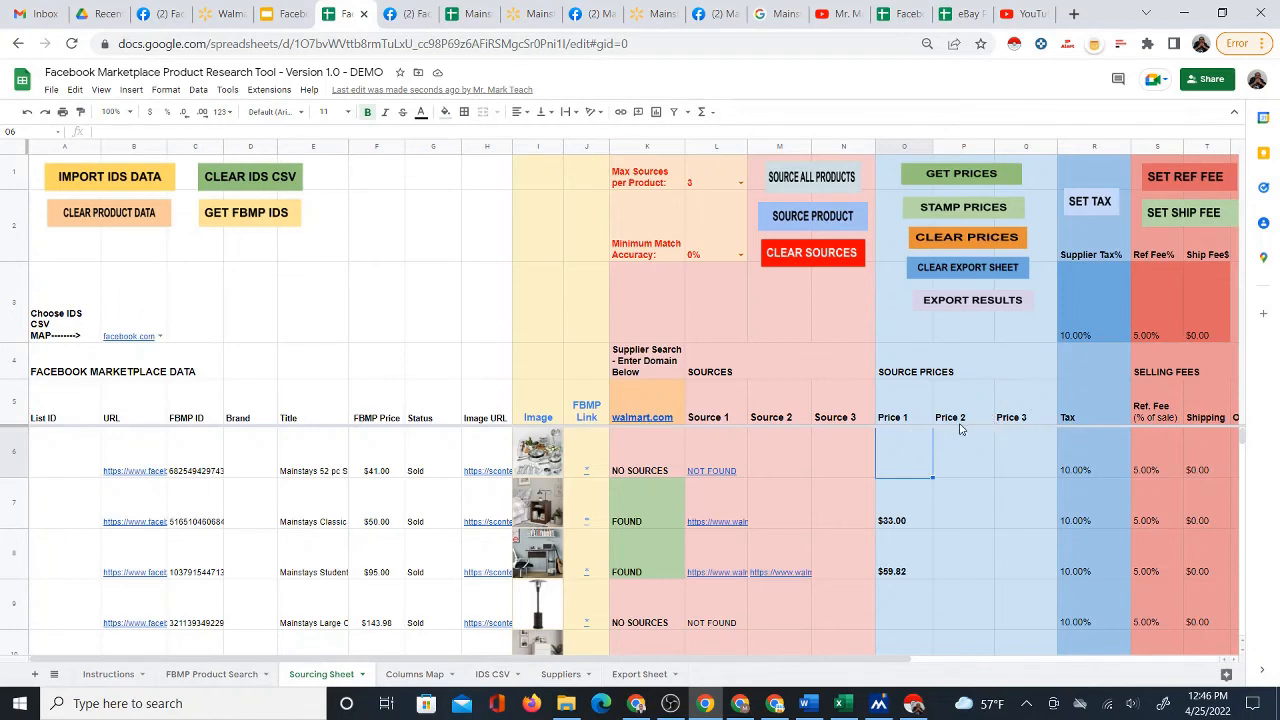
click(963, 462)
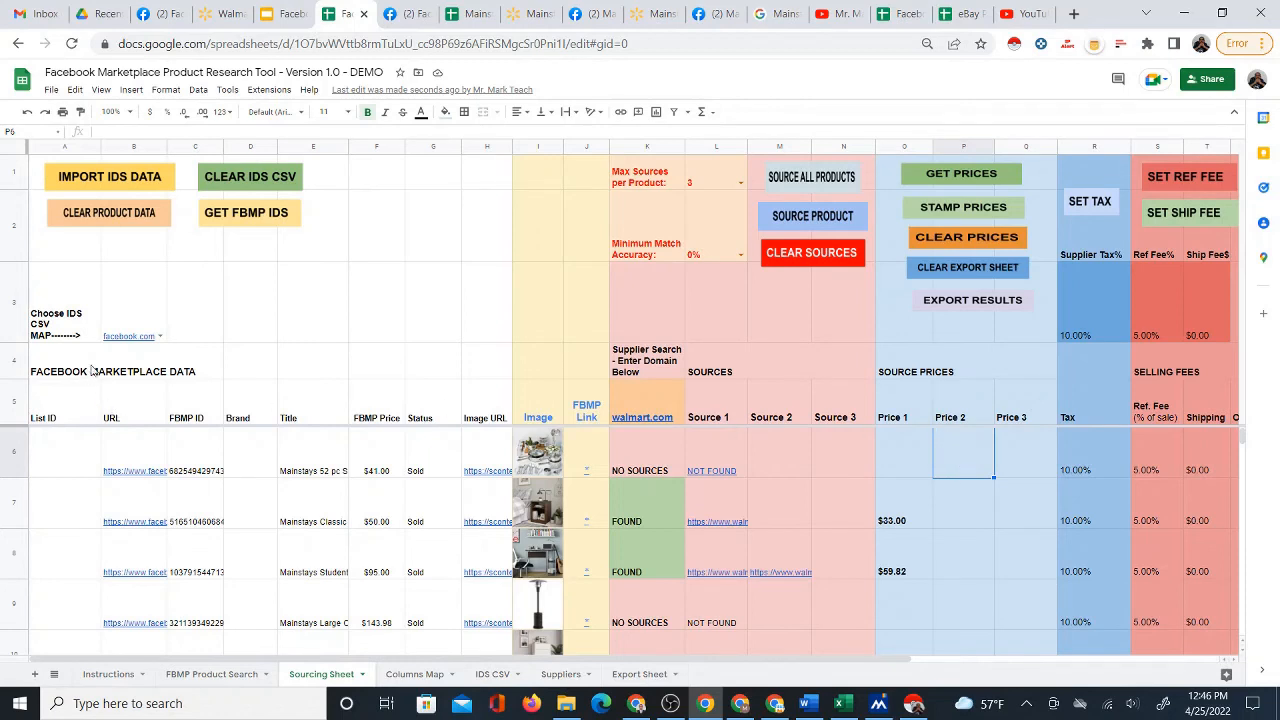
click(262, 315)
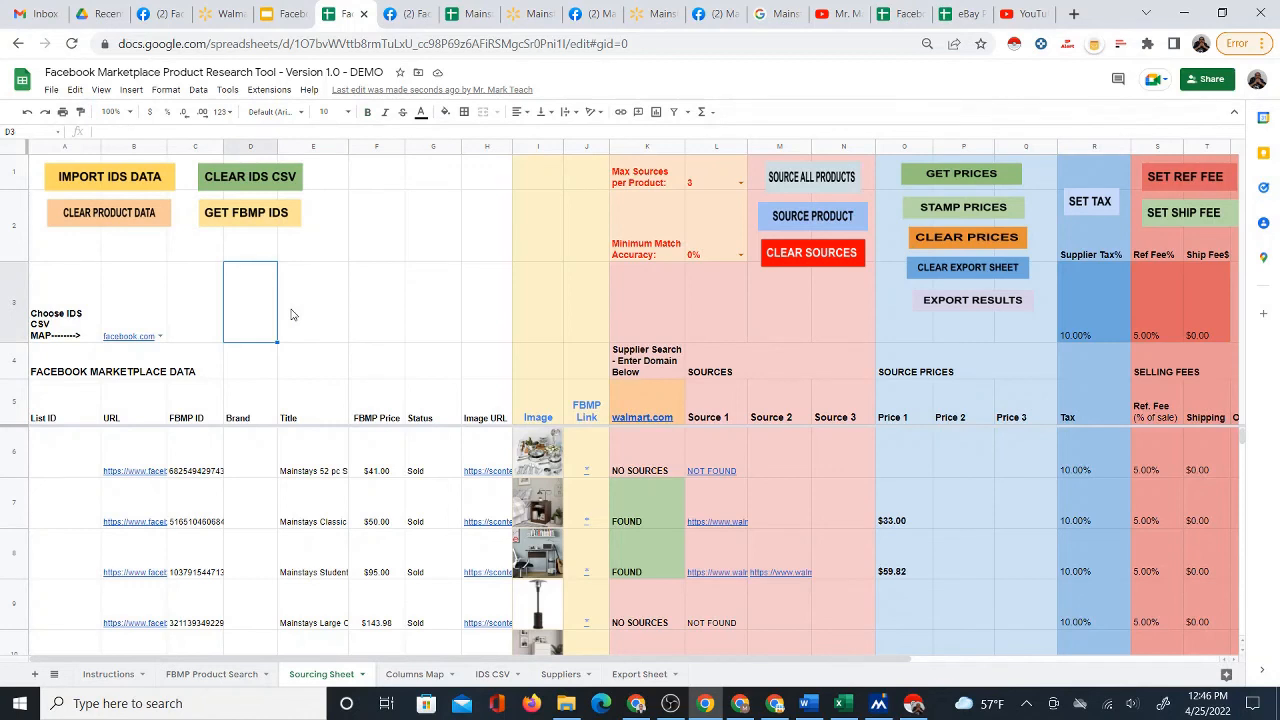